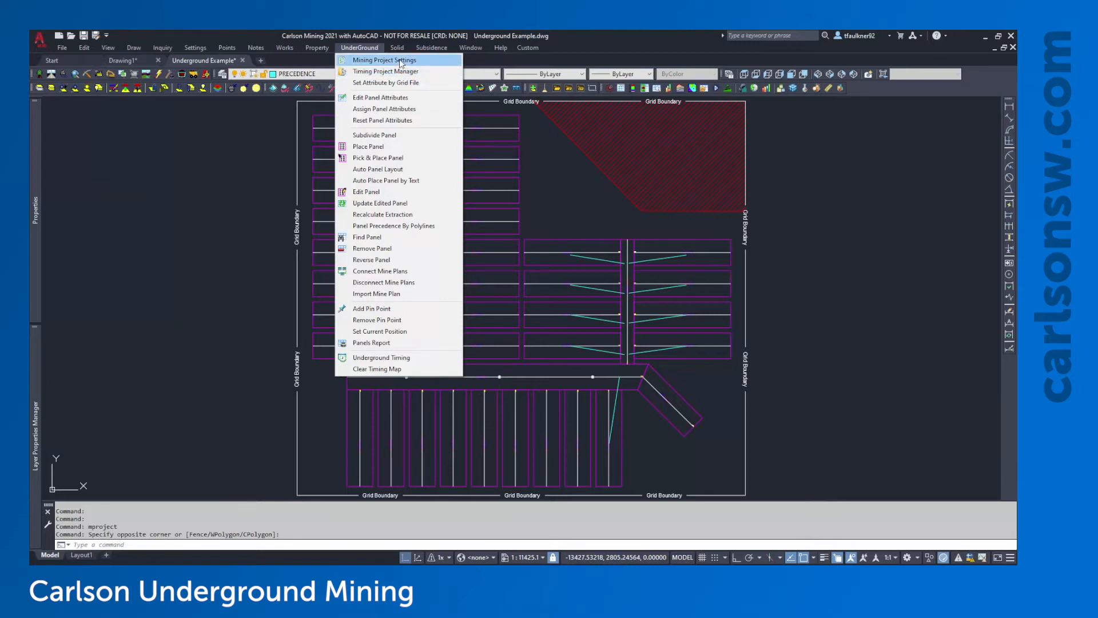
Review the timing project file assigned in the Mining Project Settings without changing it.
{"action": "left_click", "coordinate": [400, 60]}
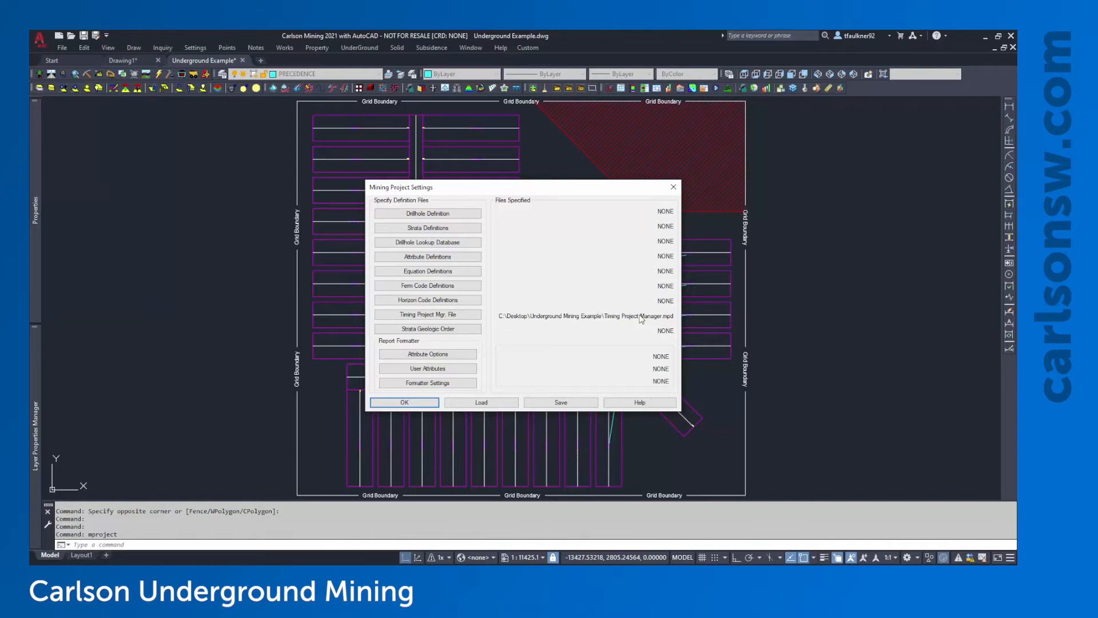
{"action": "left_click", "coordinate": [426, 316]}
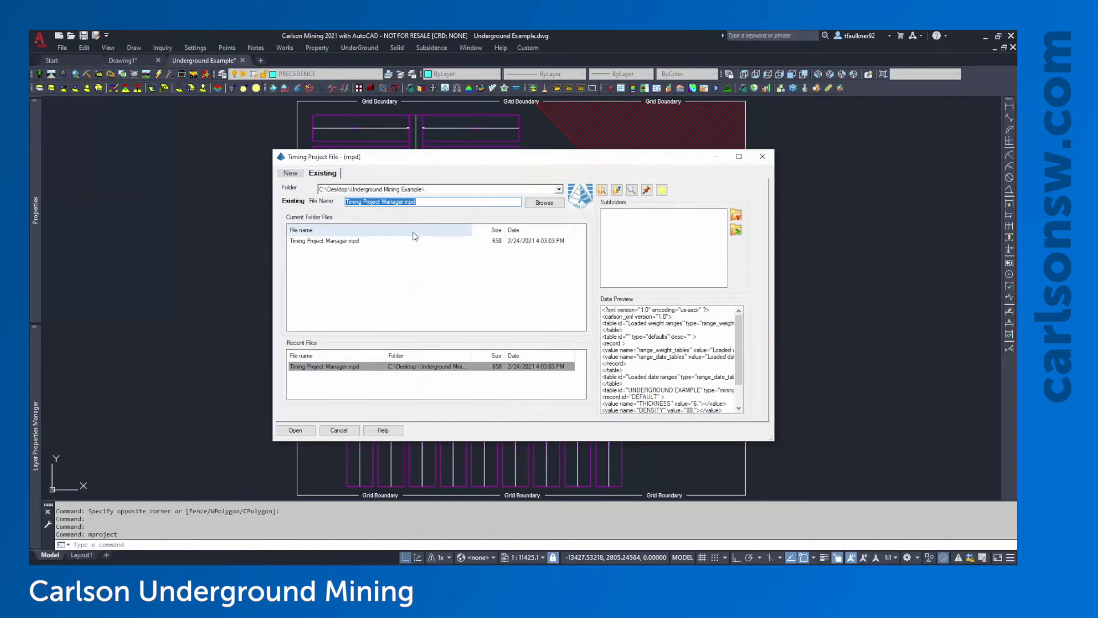
{"action": "left_click", "coordinate": [291, 173]}
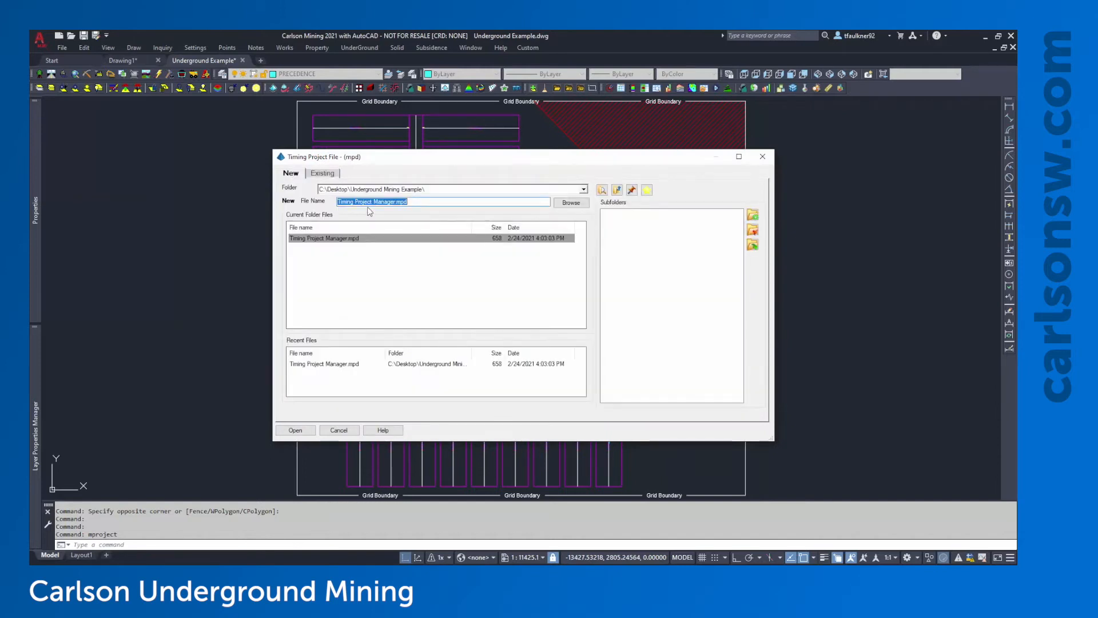
{"action": "left_click", "coordinate": [355, 433]}
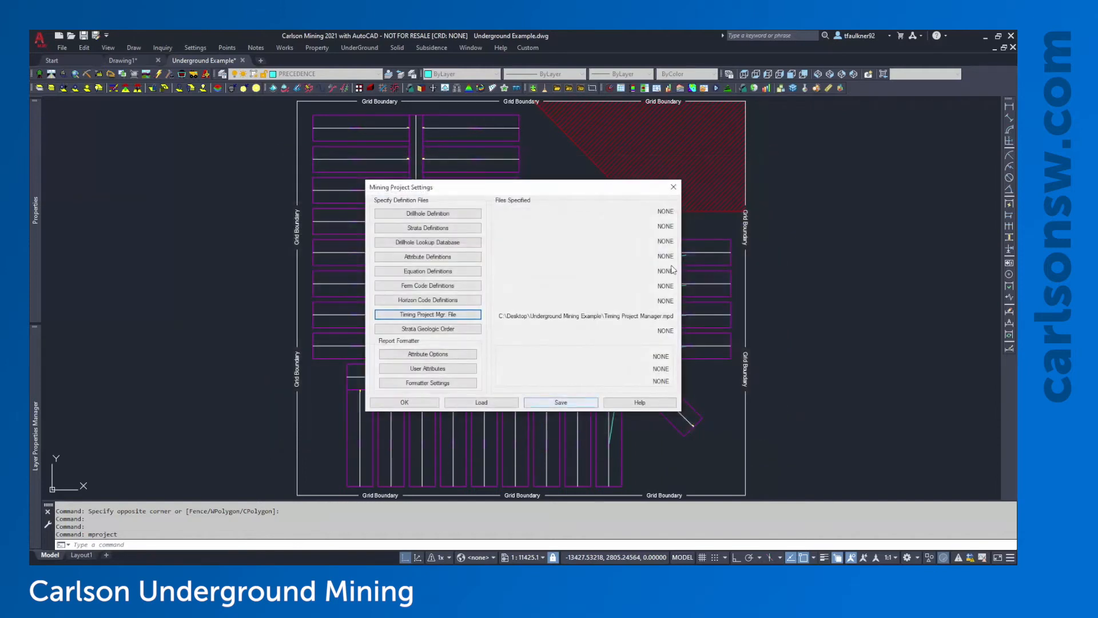
{"action": "left_click", "coordinate": [673, 187]}
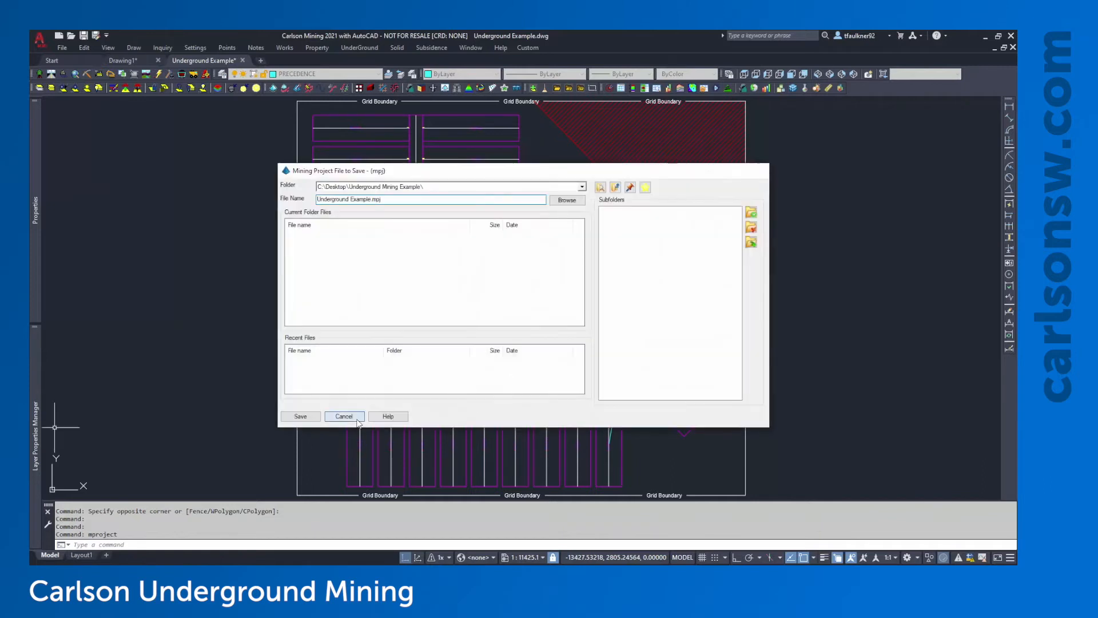
{"action": "left_click", "coordinate": [344, 417]}
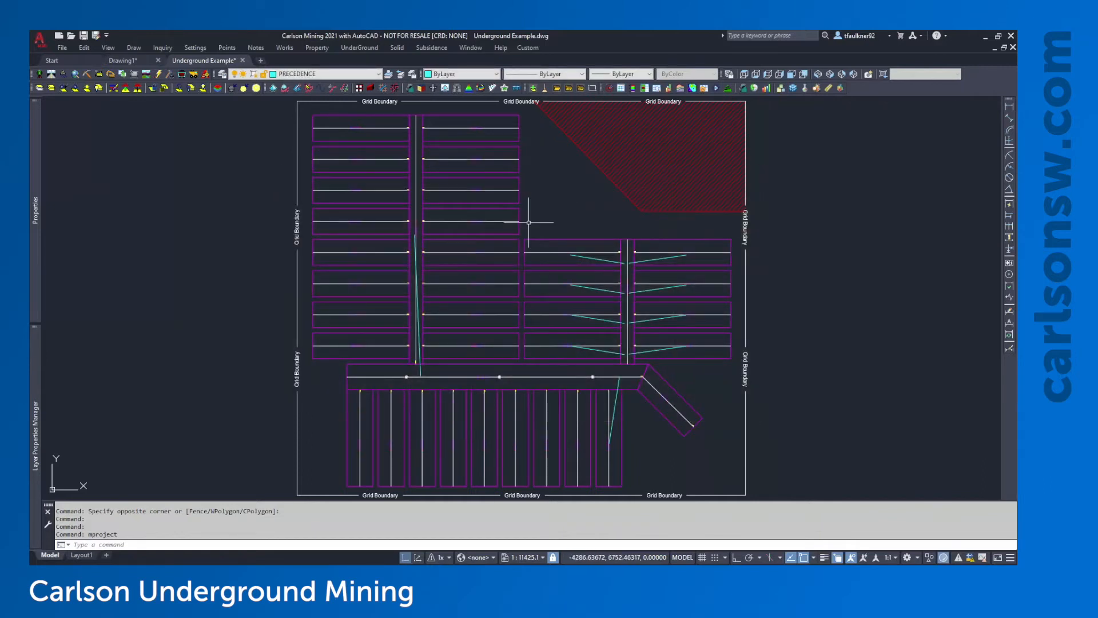
Bring up the Timing Project Manager and check its Timing Assignment and Attribute Groups branches.
{"action": "left_click", "coordinate": [377, 50]}
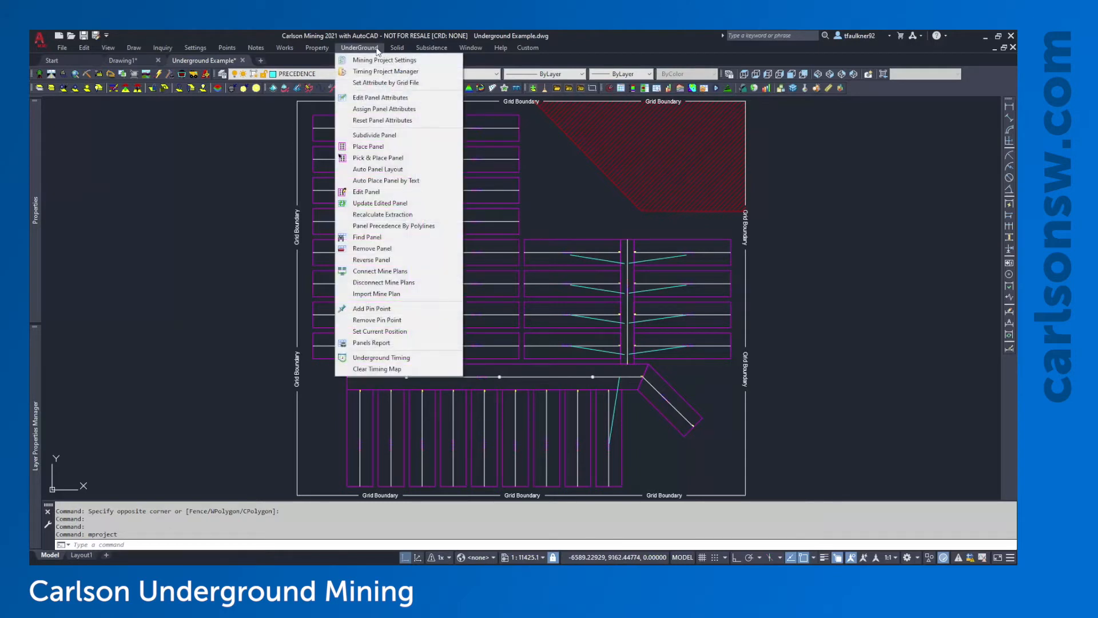
{"action": "left_click", "coordinate": [398, 72]}
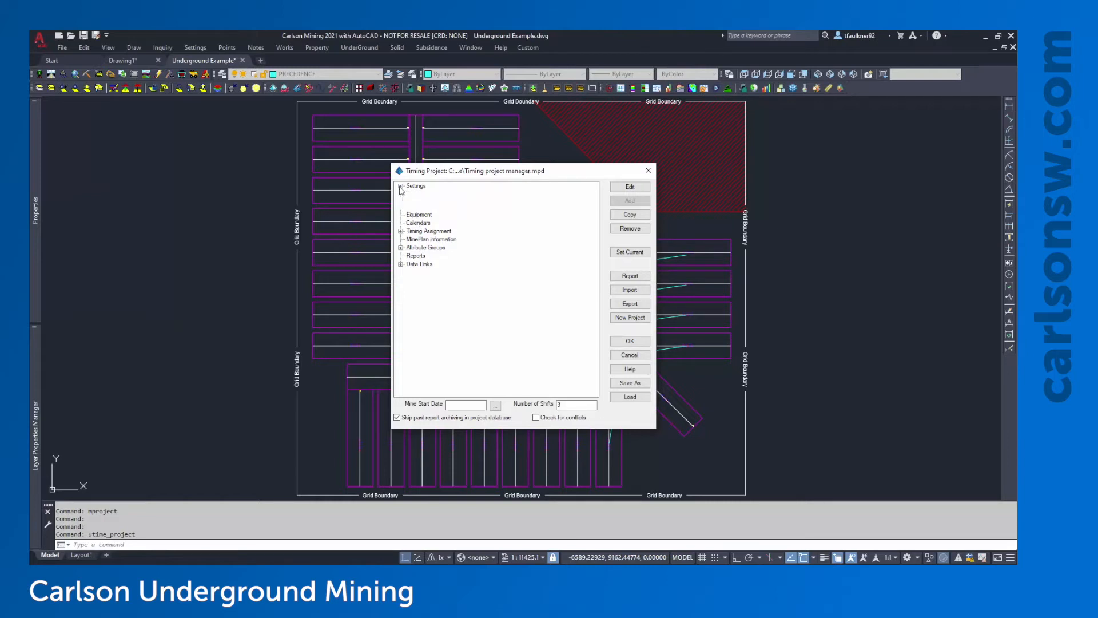
{"action": "left_click", "coordinate": [401, 211]}
{"action": "left_click", "coordinate": [400, 211]}
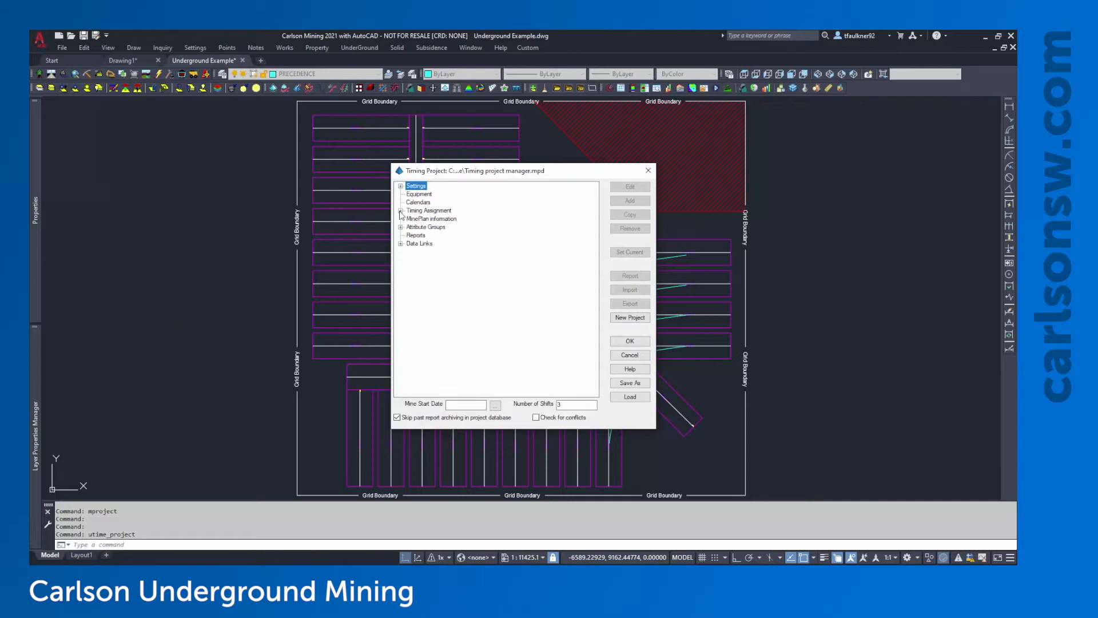
{"action": "left_click", "coordinate": [401, 227]}
{"action": "left_click", "coordinate": [401, 227]}
Set the mine start date of the timing project to 1/1/2021.
{"action": "left_click", "coordinate": [462, 406]}
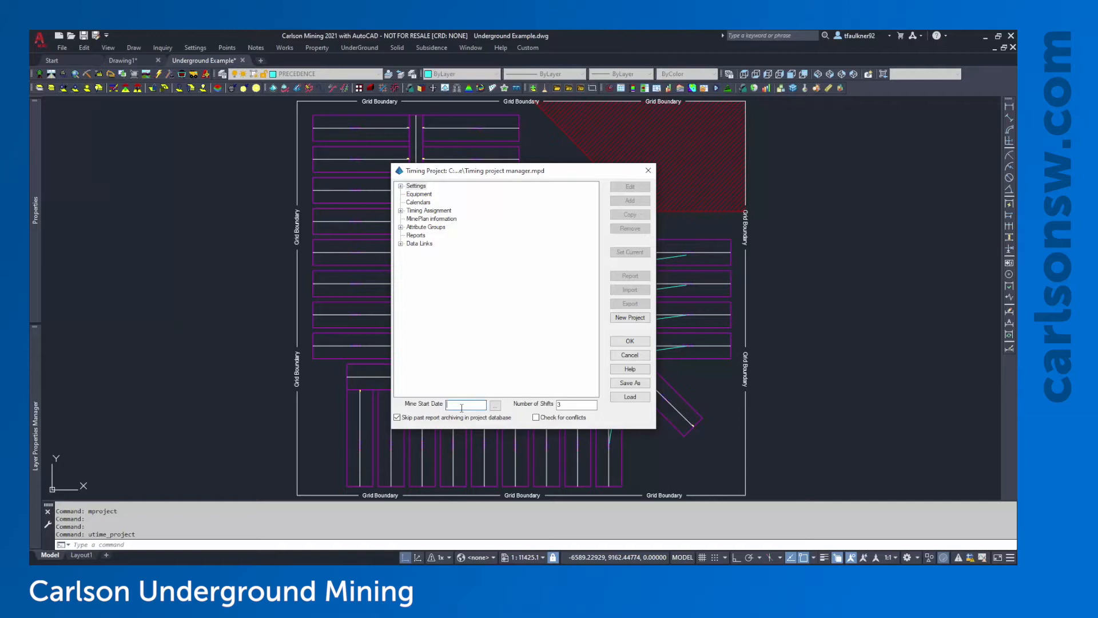
{"action": "left_click", "coordinate": [581, 405]}
{"action": "left_click", "coordinate": [473, 406]}
{"action": "left_click", "coordinate": [496, 406]}
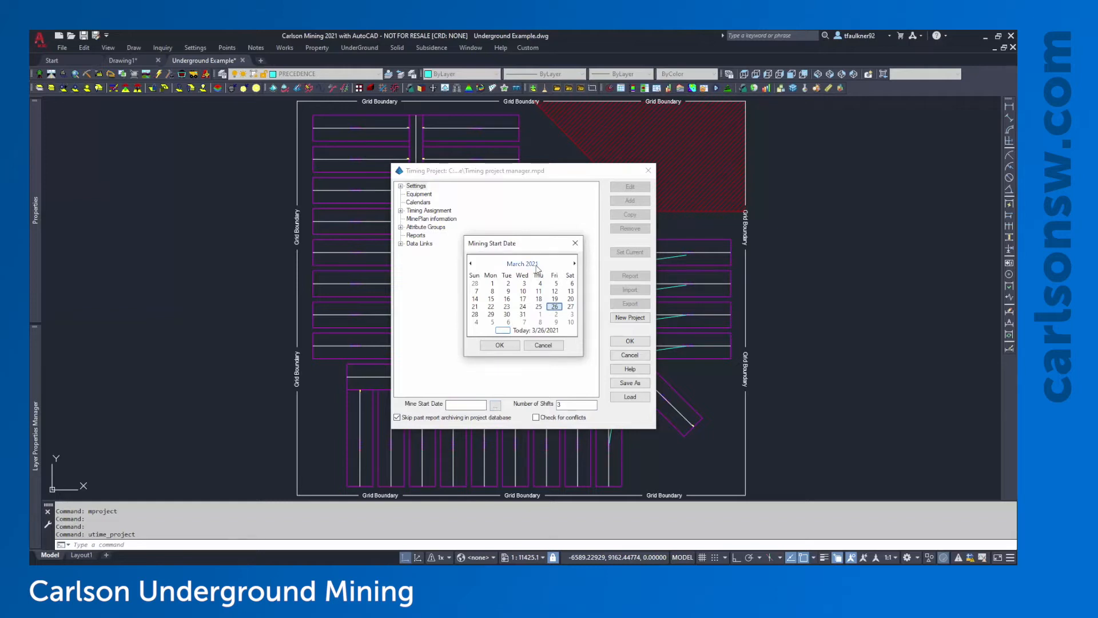
{"action": "left_click", "coordinate": [470, 263]}
{"action": "left_click", "coordinate": [470, 264]}
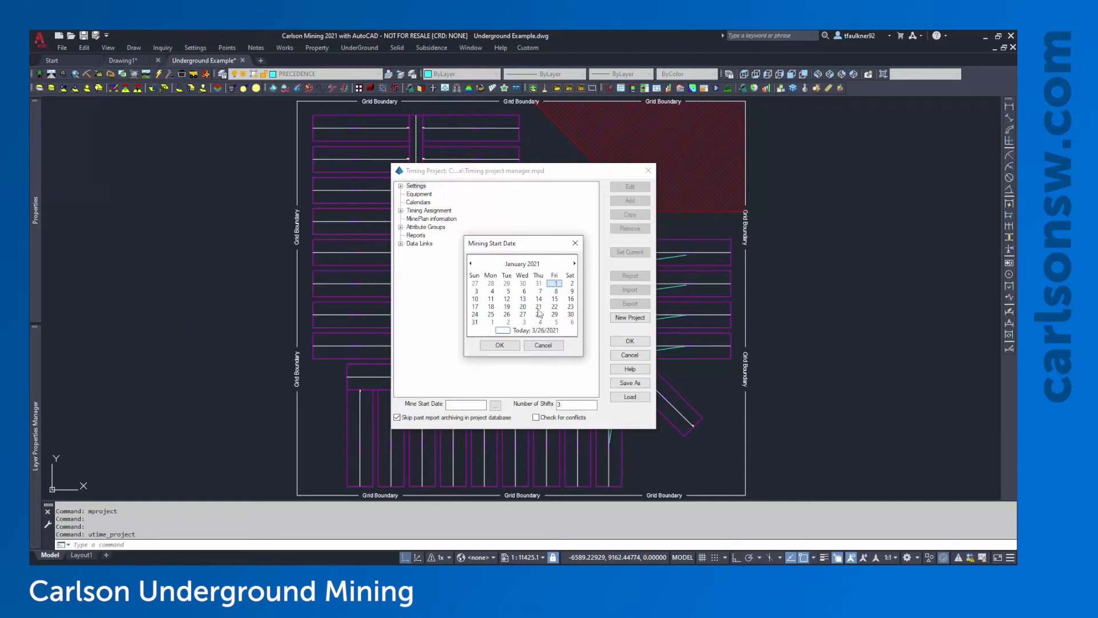
{"action": "left_click", "coordinate": [517, 345]}
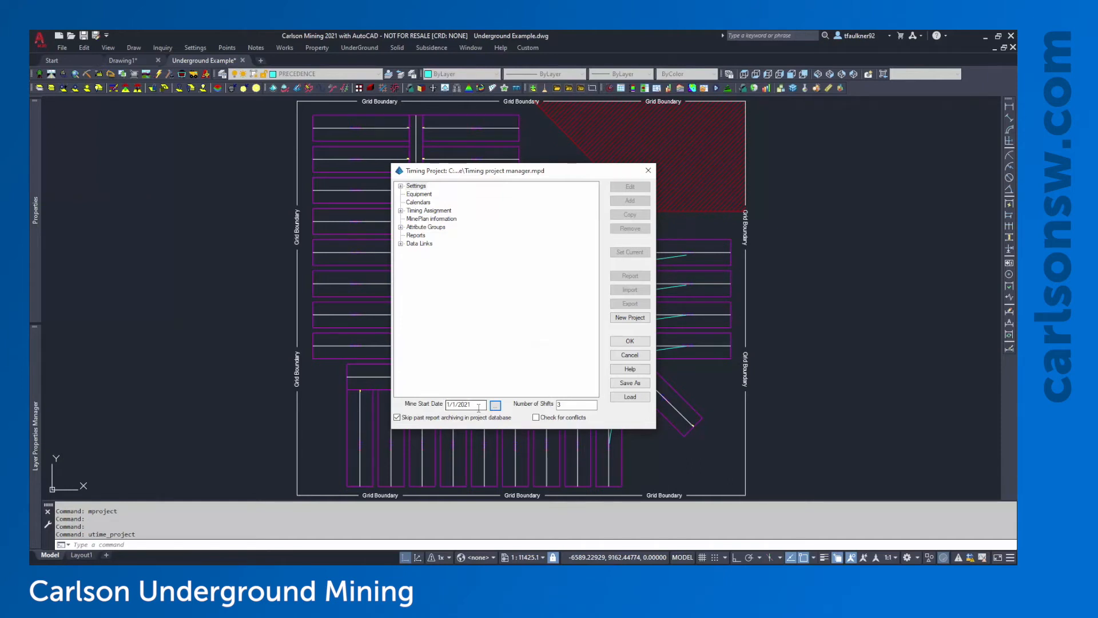
{"action": "left_click", "coordinate": [569, 407]}
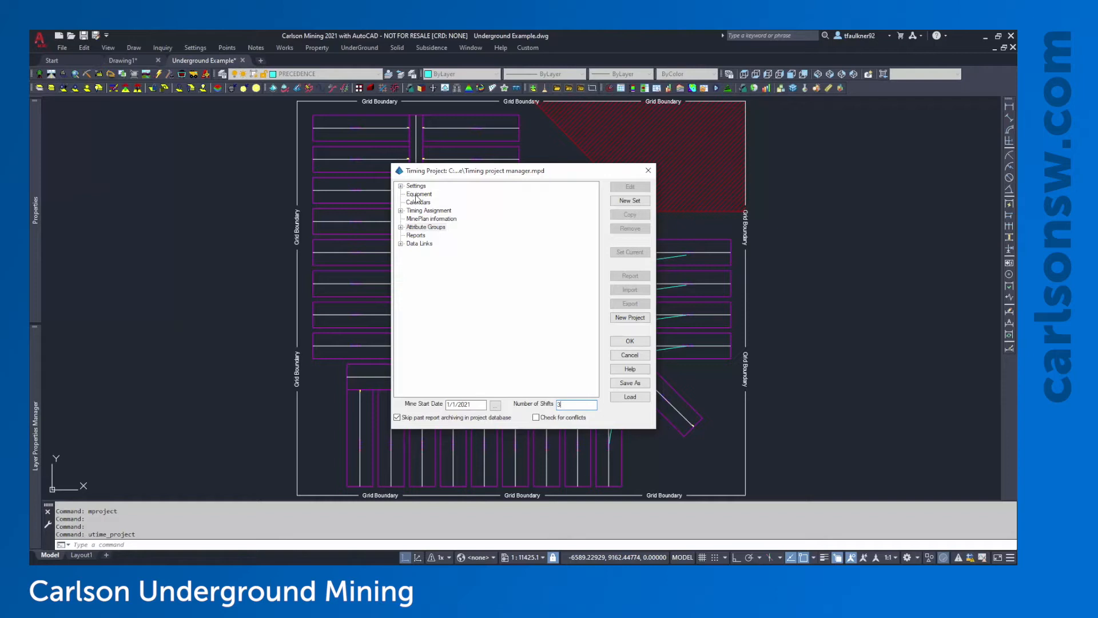
Add a new equipment set named Set1 to the timing project.
{"action": "left_click", "coordinate": [417, 195]}
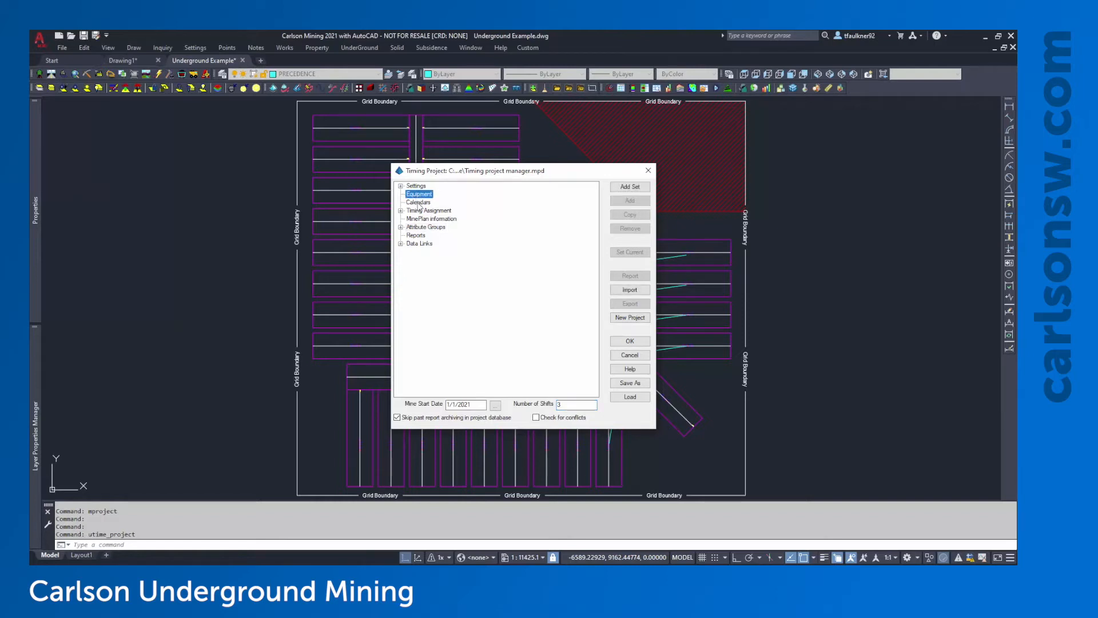
{"action": "left_click", "coordinate": [419, 203]}
{"action": "left_click", "coordinate": [437, 227]}
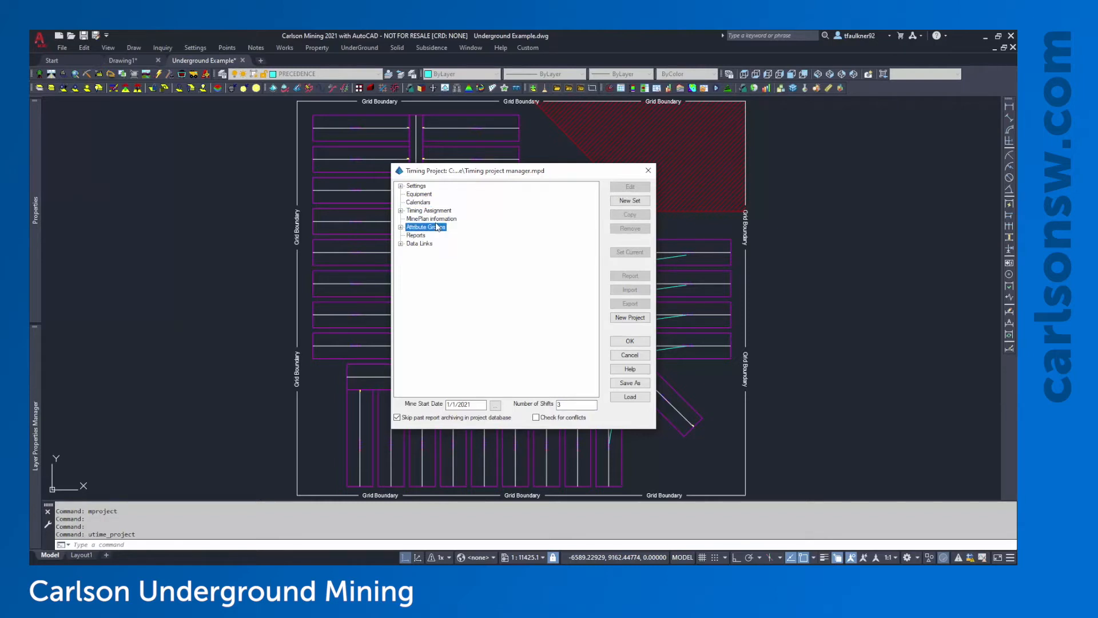
{"action": "left_click", "coordinate": [420, 195]}
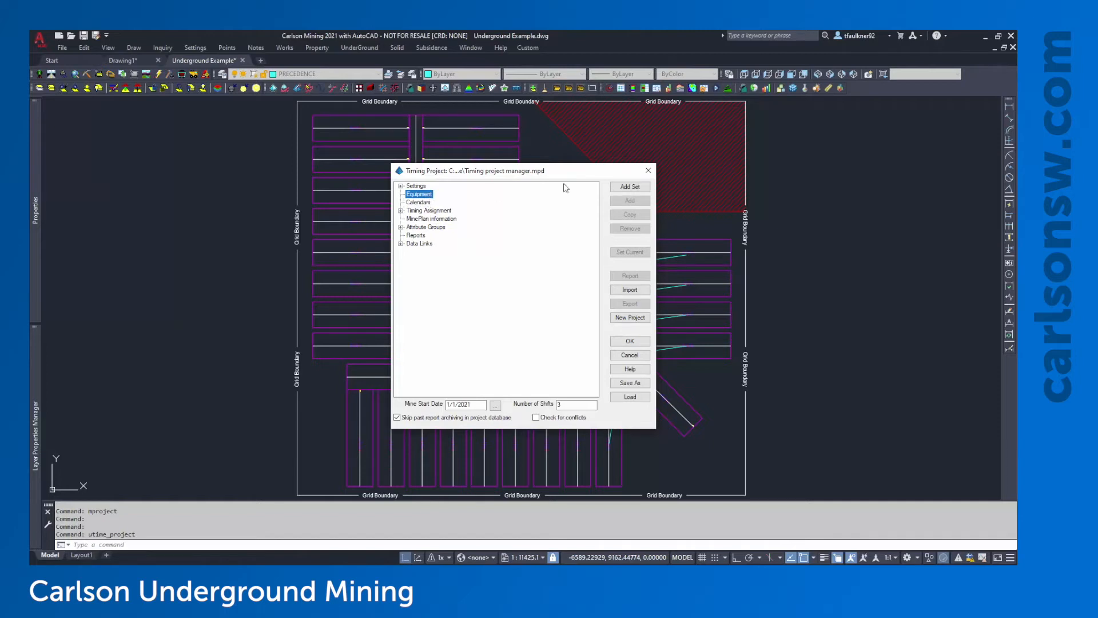
{"action": "left_click", "coordinate": [622, 188]}
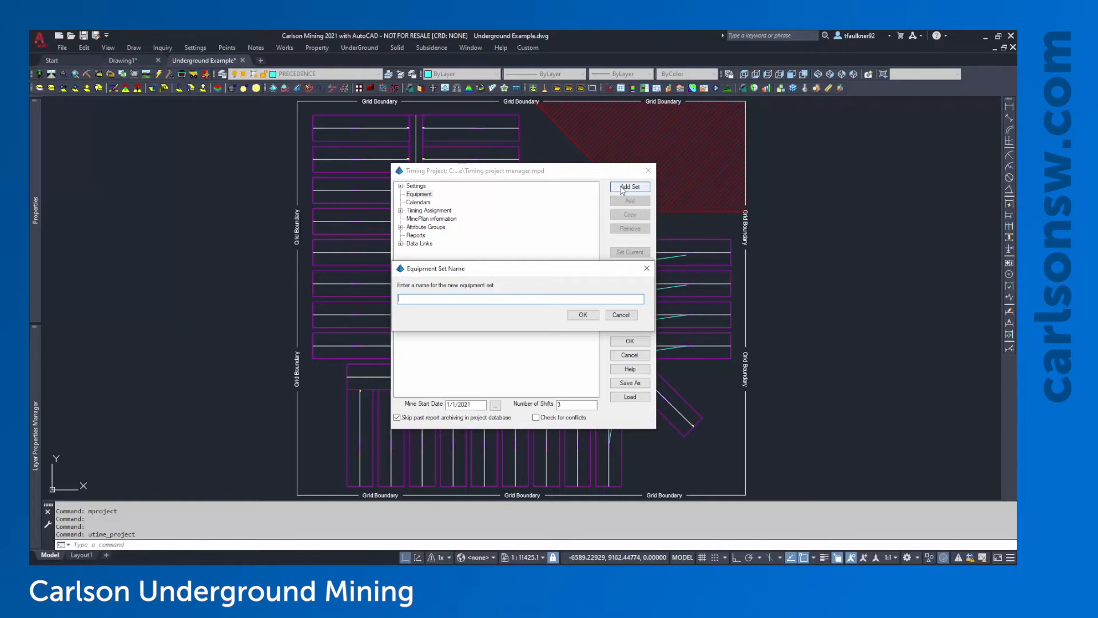
{"action": "type", "text": "Set1"}
{"action": "left_click", "coordinate": [583, 314]}
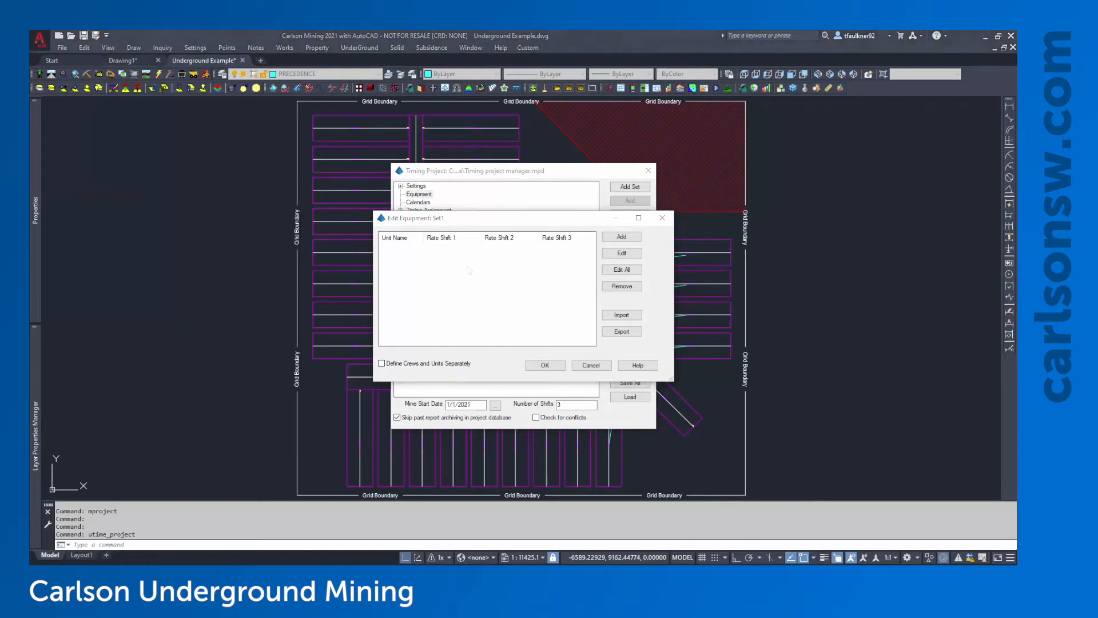
Add an equipment unit named CM1 to the set, with Tons as its unit of production.
{"action": "left_click", "coordinate": [634, 237]}
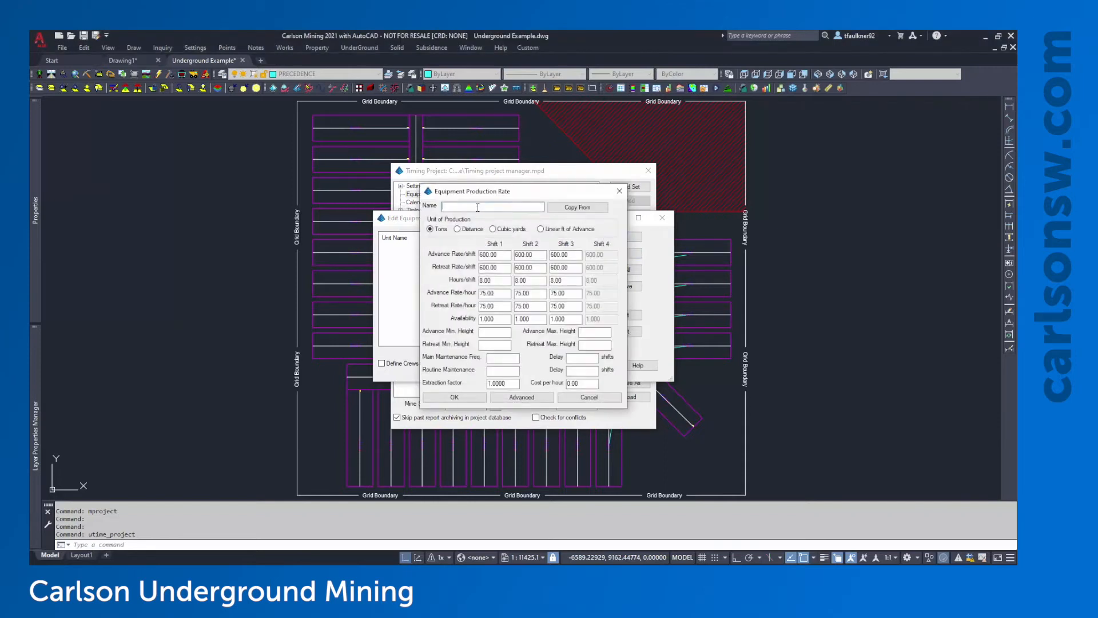
{"action": "type", "text": "CM1"}
{"action": "double_click", "coordinate": [487, 256]}
{"action": "left_click_drag", "start_coordinate": [497, 256], "coordinate": [480, 257]}
{"action": "left_click", "coordinate": [489, 257]}
{"action": "double_click", "coordinate": [490, 255]}
{"action": "left_click", "coordinate": [495, 257]}
{"action": "double_click", "coordinate": [486, 255]}
{"action": "left_click", "coordinate": [486, 255]}
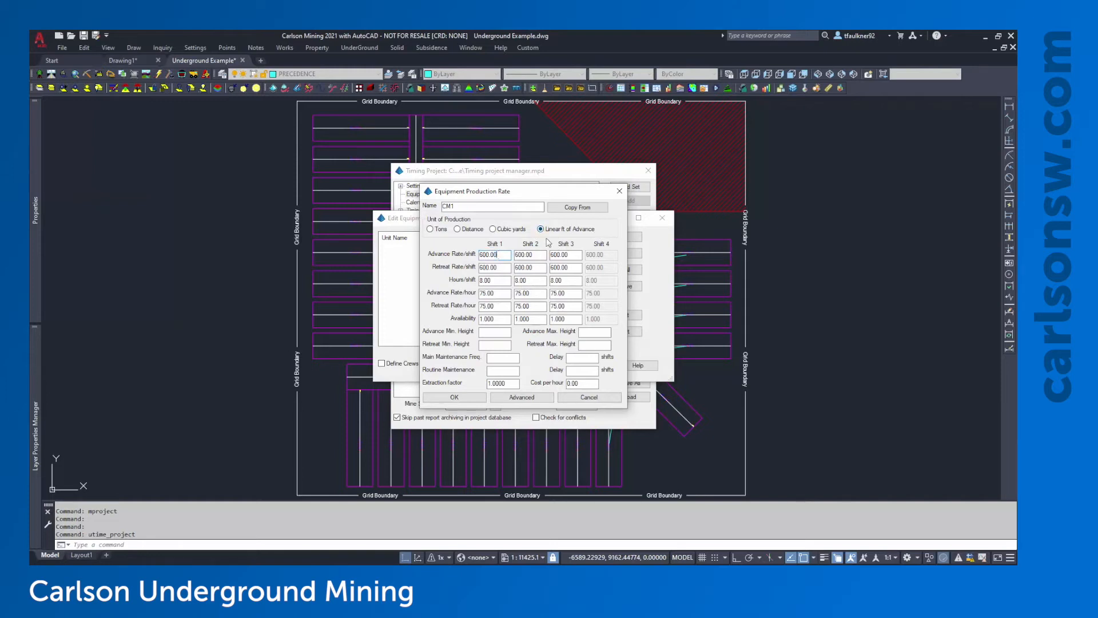
{"action": "left_click", "coordinate": [435, 232]}
Set CM1's Shift 1 advance rate to 800 per shift.
{"action": "left_click_drag", "start_coordinate": [499, 283], "coordinate": [478, 295]}
{"action": "left_click_drag", "start_coordinate": [504, 255], "coordinate": [479, 255]}
{"action": "type", "text": "800"}
Try a Shift 1 advance rate of 120 per hour and a shift length of 7 hours.
{"action": "left_click_drag", "start_coordinate": [493, 255], "coordinate": [478, 293]}
{"action": "type", "text": "120"}
{"action": "left_click", "coordinate": [495, 281]}
{"action": "type", "text": "7"}
{"action": "key", "text": "Tab"}
Set CM1's Shift 1 length to 8 hours and its advance rate to 100 per hour.
{"action": "left_click_drag", "start_coordinate": [495, 279], "coordinate": [456, 278]}
{"action": "type", "text": "8"}
{"action": "left_click_drag", "start_coordinate": [494, 294], "coordinate": [463, 299]}
{"action": "type", "text": "100"}
Set the advance rate of Shift 2 and Shift 3 to 800 per shift.
{"action": "left_click", "coordinate": [497, 255]}
{"action": "key", "text": "Tab"}
{"action": "type", "text": "800"}
{"action": "key", "text": "Tab"}
{"action": "type", "text": "800"}
Try a Shift 1 availability of 0.5 for CM1.
{"action": "left_click", "coordinate": [495, 320]}
{"action": "double_click", "coordinate": [493, 318]}
{"action": "type", "text": "95"}
{"action": "key", "text": "BackSpace"}
{"action": "key", "text": "BackSpace"}
{"action": "left_click", "coordinate": [501, 306]}
{"action": "left_click_drag", "start_coordinate": [503, 255], "coordinate": [463, 257]}
{"action": "left_click_drag", "start_coordinate": [507, 320], "coordinate": [466, 319]}
{"action": "left_click", "coordinate": [499, 321]}
{"action": "left_click_drag", "start_coordinate": [491, 320], "coordinate": [461, 322]}
{"action": "type", "text": "0.5"}
{"action": "left_click_drag", "start_coordinate": [493, 319], "coordinate": [481, 319]}
{"action": "double_click", "coordinate": [482, 319]}
{"action": "double_click", "coordinate": [496, 255]}
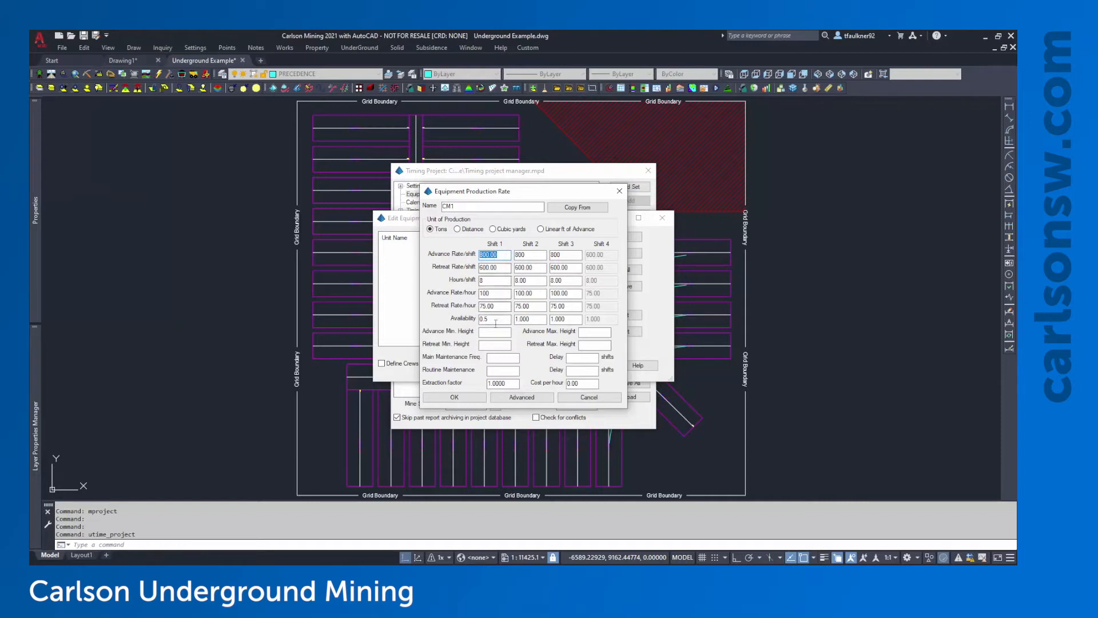
Restore CM1's Shift 1 availability to 1.00.
{"action": "double_click", "coordinate": [483, 320]}
{"action": "type", "text": "1.00"}
{"action": "double_click", "coordinate": [501, 255]}
{"action": "left_click", "coordinate": [499, 319]}
Set CM1's advance minimum height to 3 and its advance maximum height to 9.
{"action": "left_click", "coordinate": [497, 332]}
{"action": "type", "text": "9"}
{"action": "left_click", "coordinate": [595, 345]}
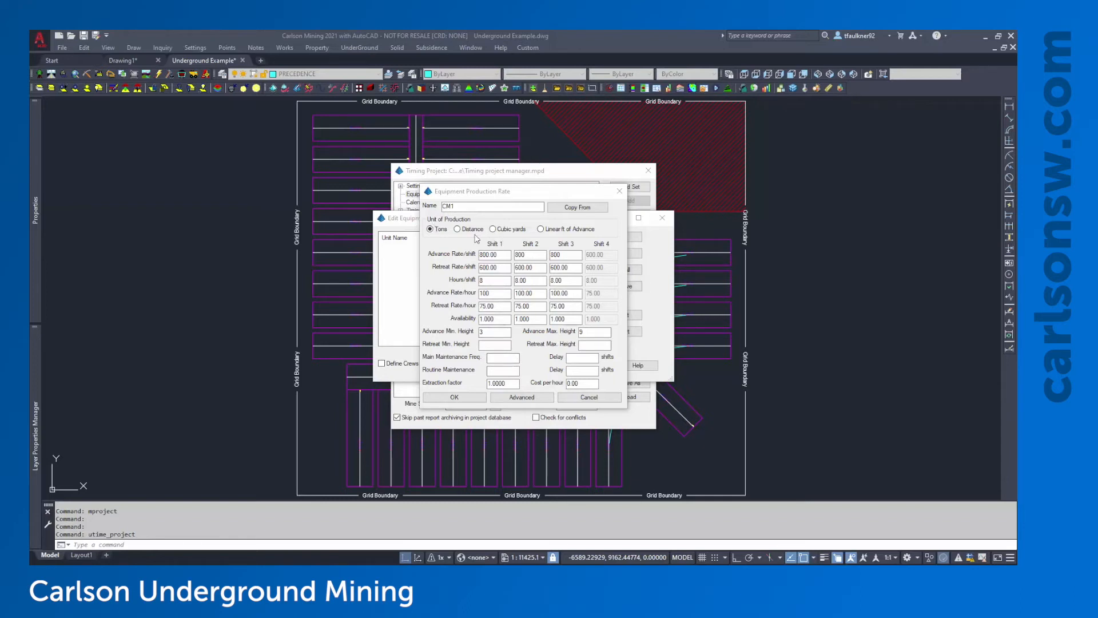
Try a main maintenance frequency of 100000 with a delay of 4 shifts, and a routine maintenance frequency of 10000.
{"action": "left_click", "coordinate": [507, 359]}
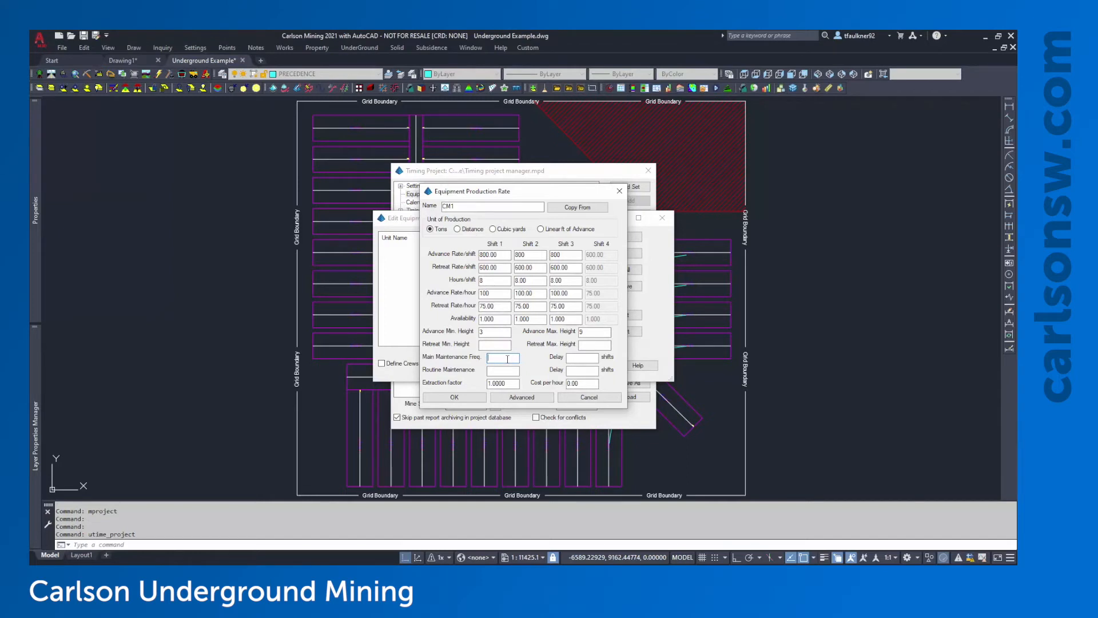
{"action": "type", "text": "100000"}
{"action": "left_click", "coordinate": [589, 359]}
{"action": "left_click_drag", "start_coordinate": [508, 358], "coordinate": [484, 357]}
{"action": "left_click_drag", "start_coordinate": [585, 358], "coordinate": [558, 360]}
{"action": "type", "text": "4"}
{"action": "left_click", "coordinate": [498, 371]}
{"action": "left_click_drag", "start_coordinate": [508, 357], "coordinate": [482, 362]}
{"action": "left_click", "coordinate": [504, 372]}
{"action": "type", "text": "10000"}
Clear CM1's trial maintenance frequency and delay entries.
{"action": "key", "text": "shift+Tab"}
{"action": "left_click", "coordinate": [569, 372]}
{"action": "left_click_drag", "start_coordinate": [573, 370], "coordinate": [485, 358]}
{"action": "key", "text": "BackSpace"}
{"action": "key", "text": "BackSpace"}
{"action": "key", "text": "BackSpace"}
{"action": "key", "text": "BackSpace"}
Try changing CM1's extraction factor.
{"action": "left_click_drag", "start_coordinate": [515, 385], "coordinate": [467, 382]}
{"action": "type", "text": "0."}
{"action": "key", "text": "BackSpace"}
{"action": "key", "text": "BackSpace"}
{"action": "key", "text": "BackSpace"}
{"action": "left_click", "coordinate": [587, 384]}
In CM1's advanced production changes, add a date-specific difficulty of 2 with end date 1/1/2022.
{"action": "left_click", "coordinate": [535, 398]}
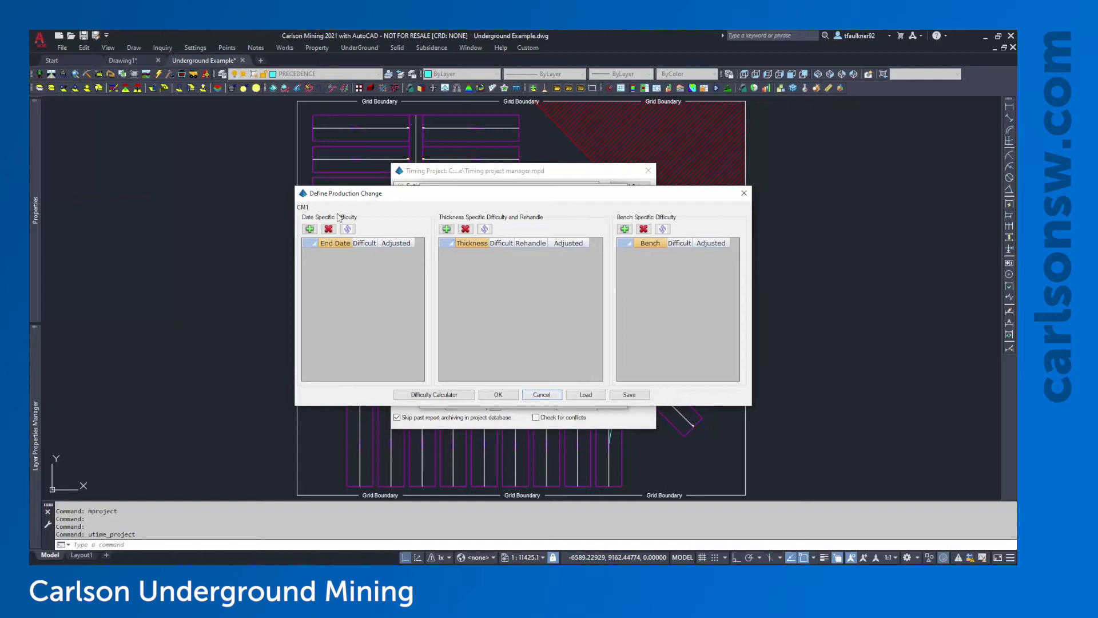
{"action": "left_click_drag", "start_coordinate": [410, 201], "coordinate": [426, 279]}
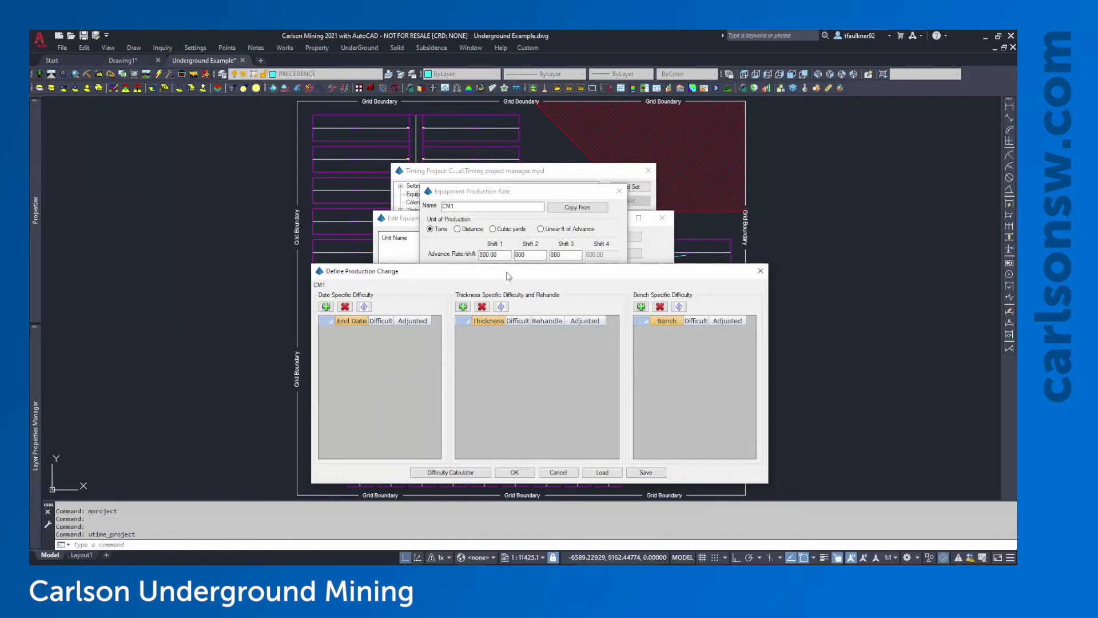
{"action": "left_click", "coordinate": [327, 307]}
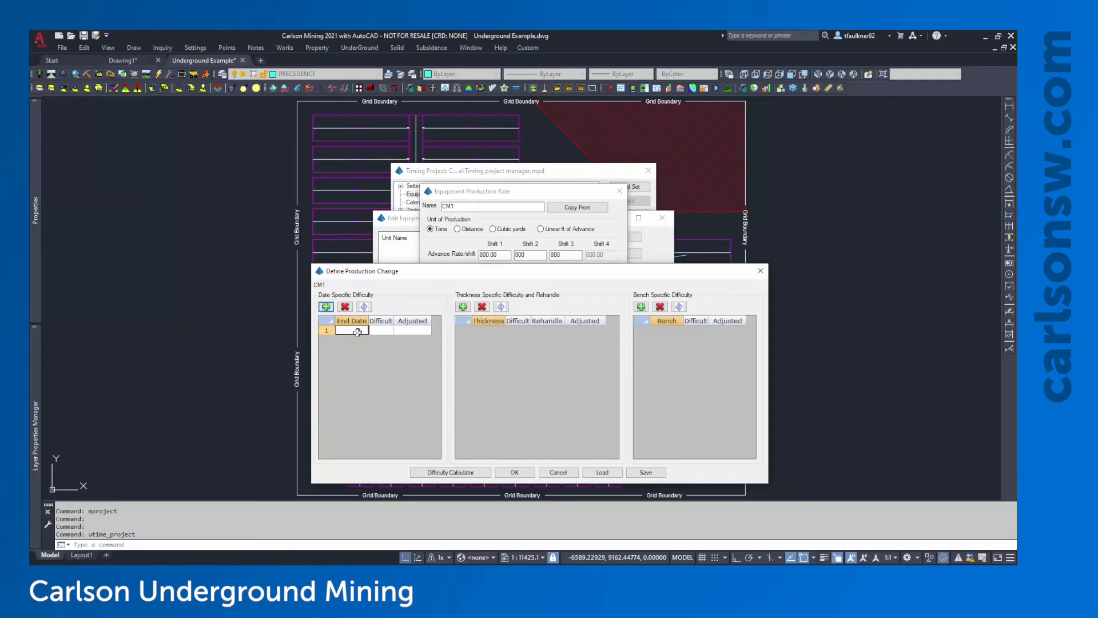
{"action": "left_click", "coordinate": [357, 332]}
{"action": "type", "text": "1/1/2022"}
{"action": "double_click", "coordinate": [394, 320]}
{"action": "left_click", "coordinate": [395, 330]}
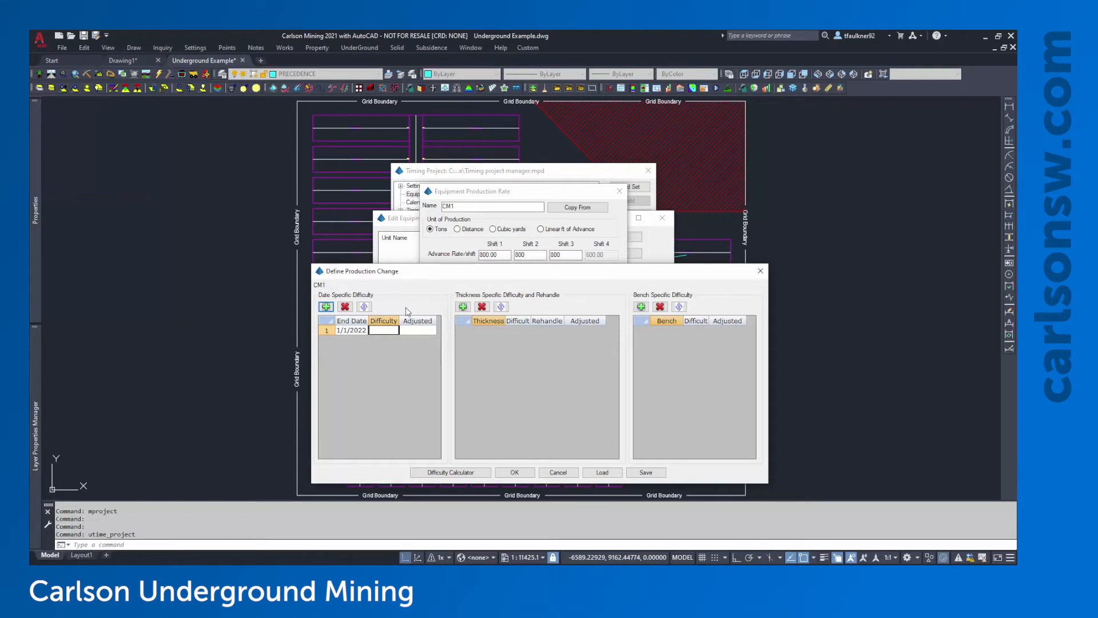
{"action": "type", "text": "2"}
{"action": "left_click", "coordinate": [416, 332]}
{"action": "left_click", "coordinate": [390, 332]}
{"action": "left_click", "coordinate": [420, 332]}
{"action": "left_click", "coordinate": [369, 330]}
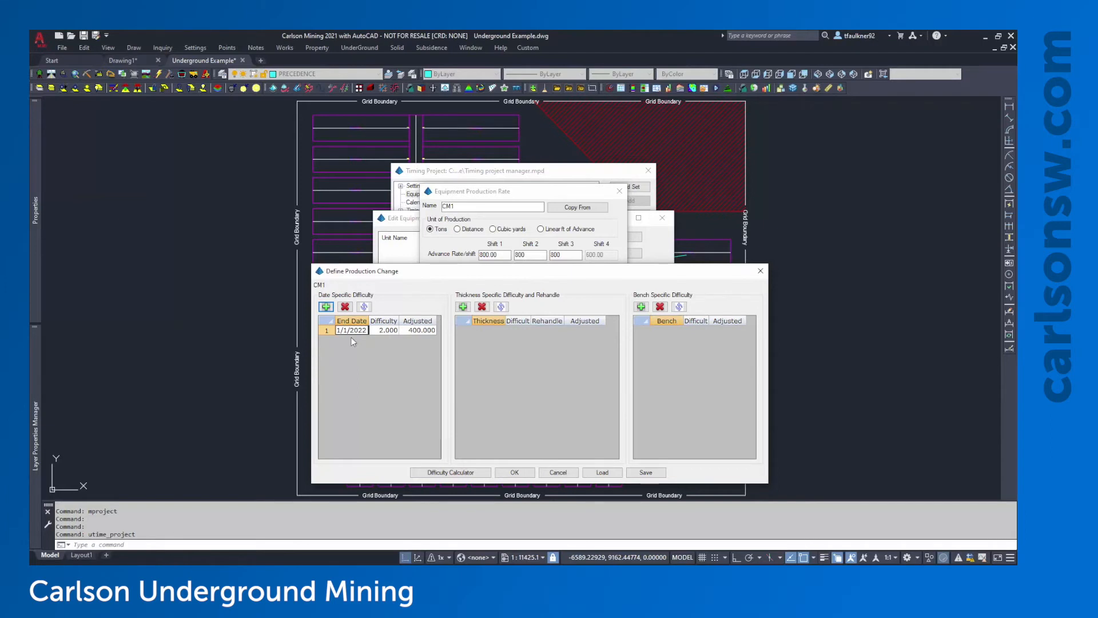
Add a second date-specific difficulty row with end date 12/31/2099 and difficulty 1.
{"action": "left_click", "coordinate": [327, 308]}
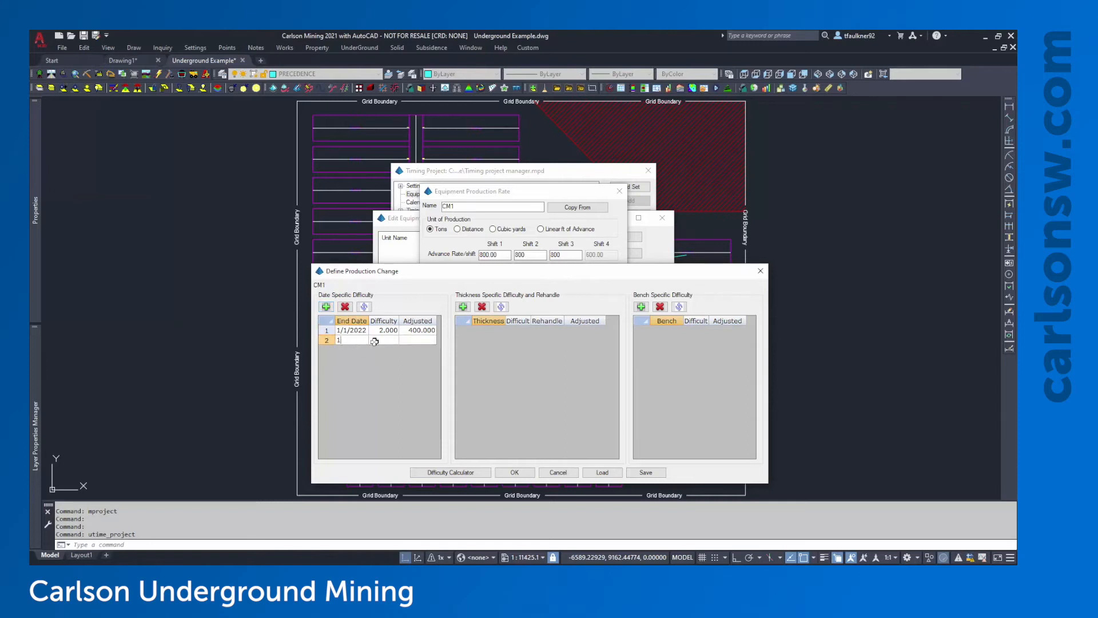
{"action": "type", "text": "12/31/"}
{"action": "type", "text": "2099"}
{"action": "left_click", "coordinate": [383, 339]}
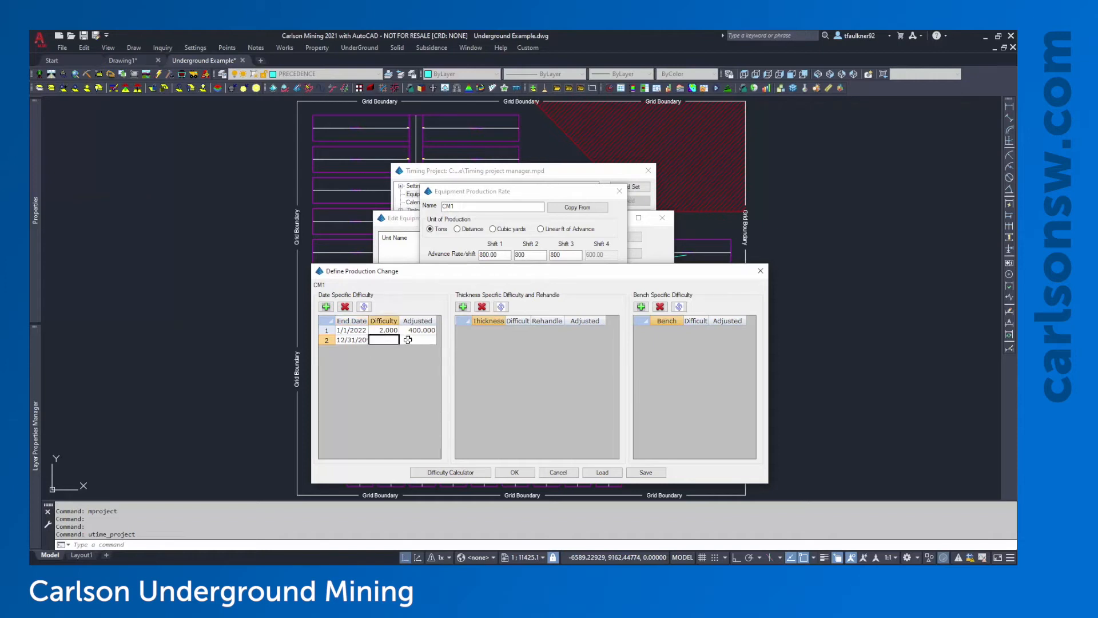
{"action": "double_click", "coordinate": [369, 321]}
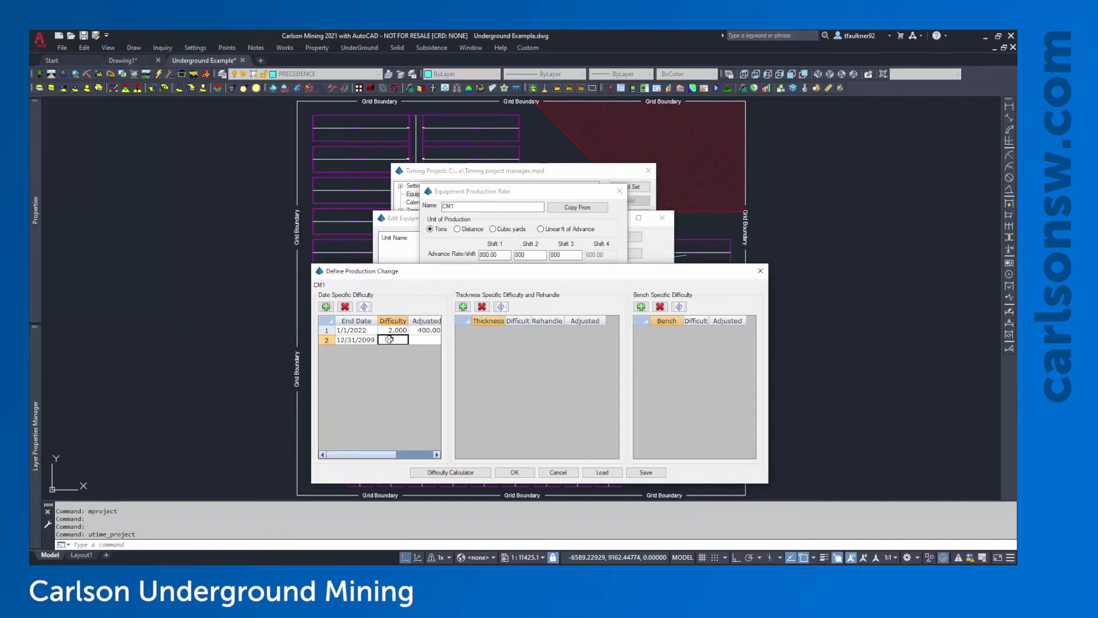
{"action": "type", "text": "1"}
{"action": "key", "text": "Return"}
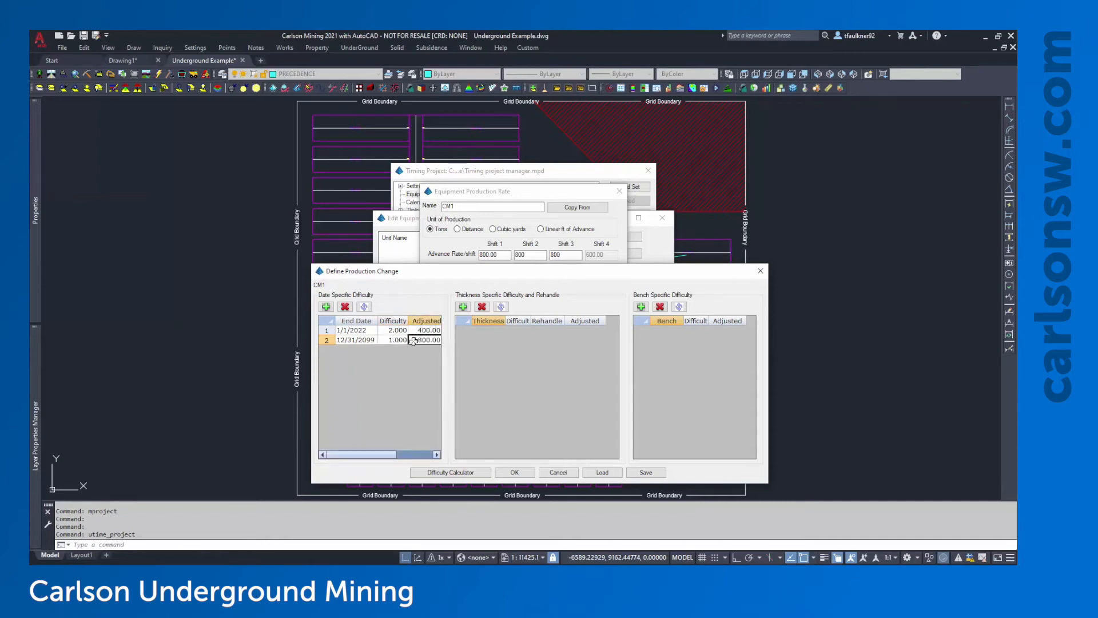
{"action": "left_click", "coordinate": [375, 331]}
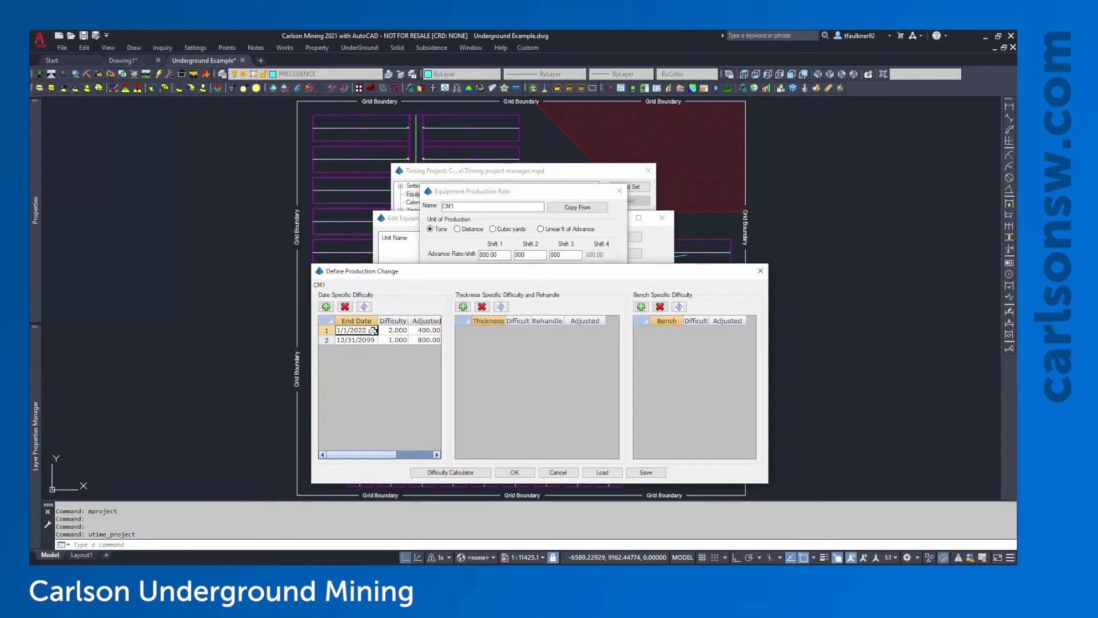
{"action": "left_click_drag", "start_coordinate": [373, 341], "coordinate": [417, 341]}
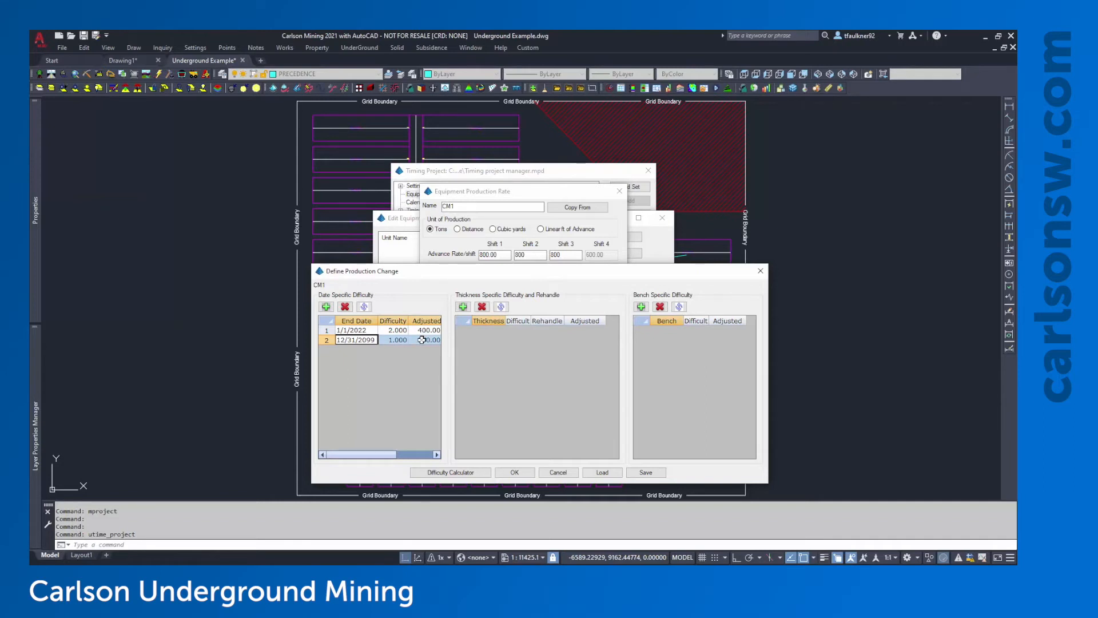
Remove both date-specific difficulty rows from CM1's production changes.
{"action": "left_click", "coordinate": [360, 332]}
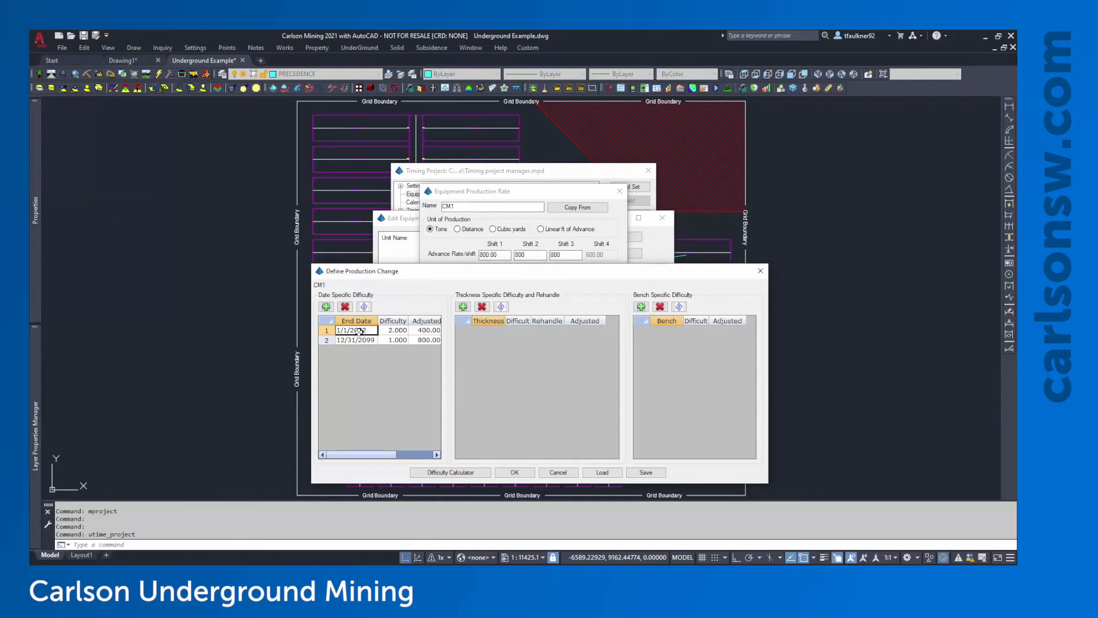
{"action": "left_click", "coordinate": [345, 306]}
{"action": "left_click", "coordinate": [345, 306]}
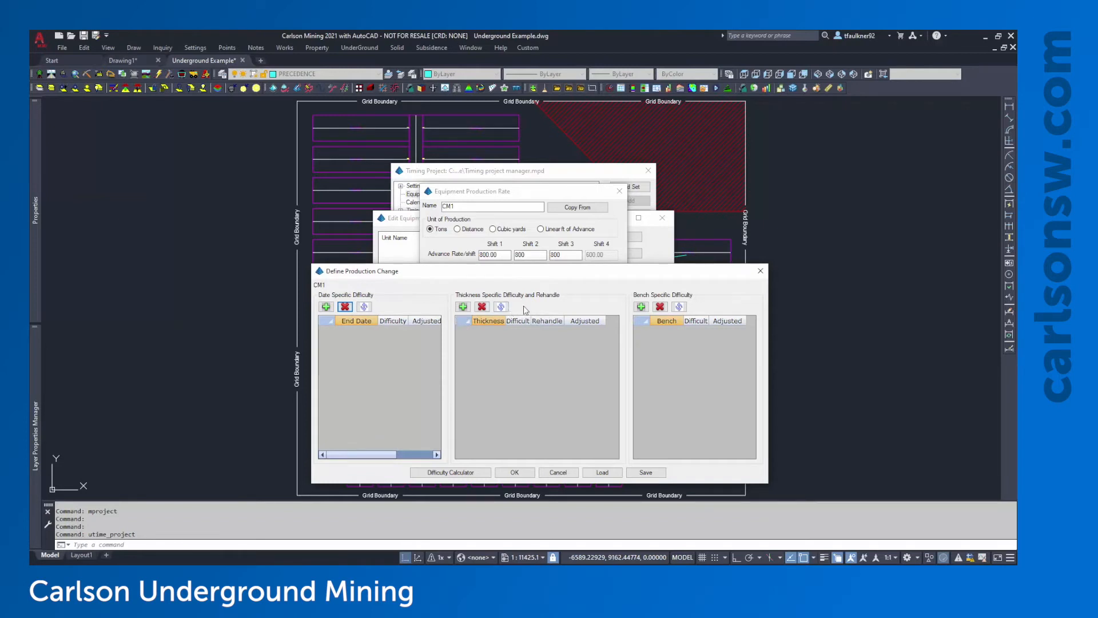
Add a thickness-specific difficulty row for CM1 with thickness 4 and difficulty 1.2.
{"action": "left_click", "coordinate": [463, 306]}
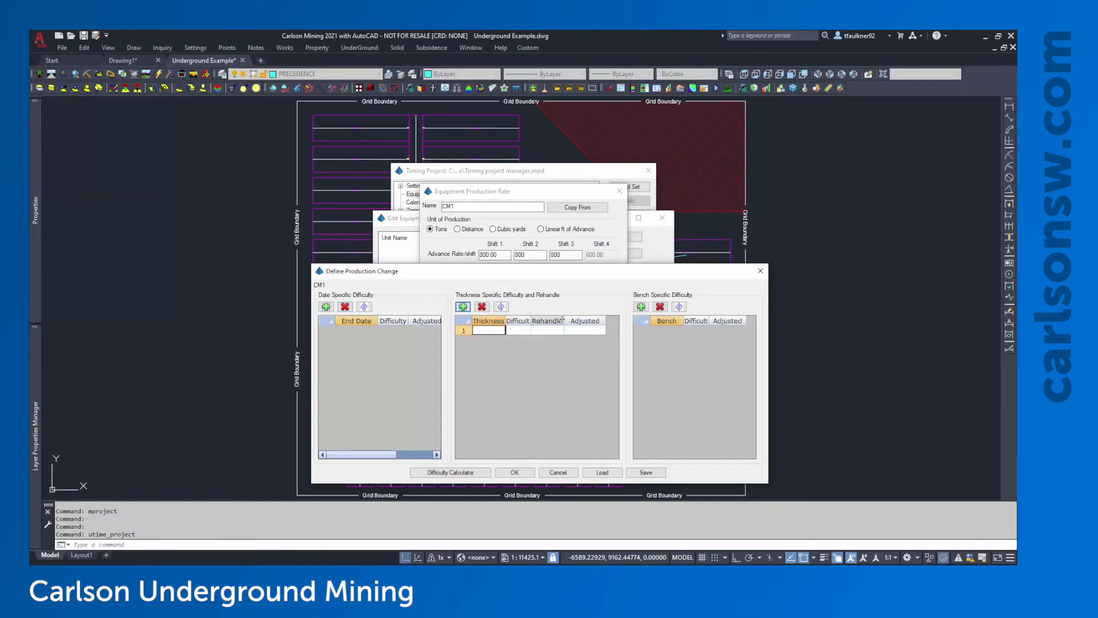
{"action": "type", "text": "4"}
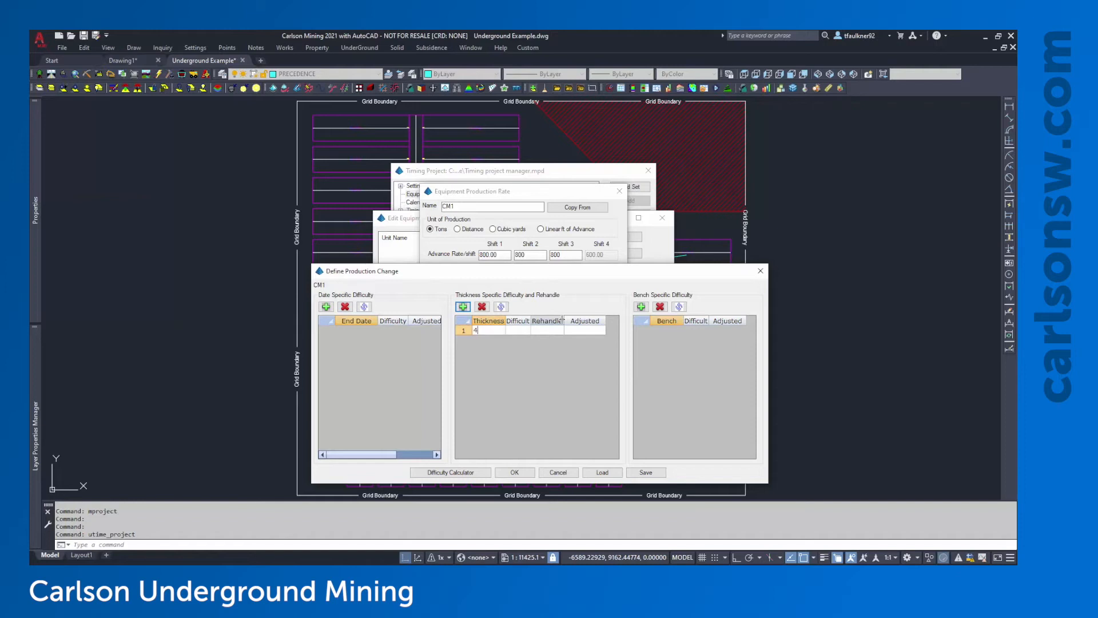
{"action": "left_click", "coordinate": [518, 331]}
{"action": "left_click", "coordinate": [548, 331]}
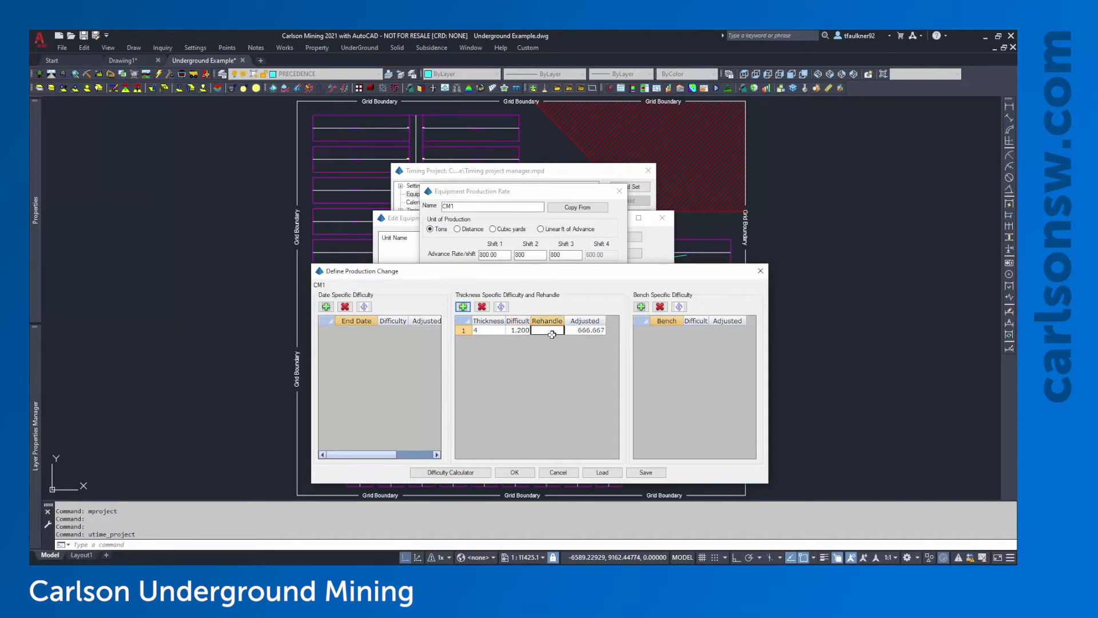
{"action": "left_click", "coordinate": [580, 331]}
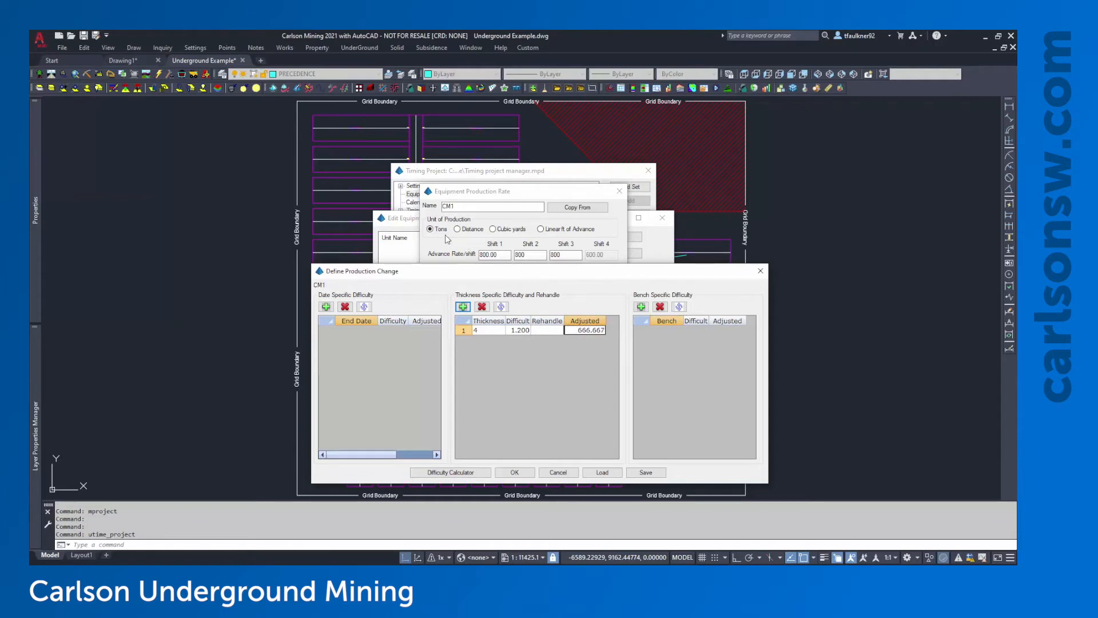
Set the difficulty for thickness 4 to 1.3 and compare the adjusted rate with CM1's base rate.
{"action": "left_click", "coordinate": [521, 331]}
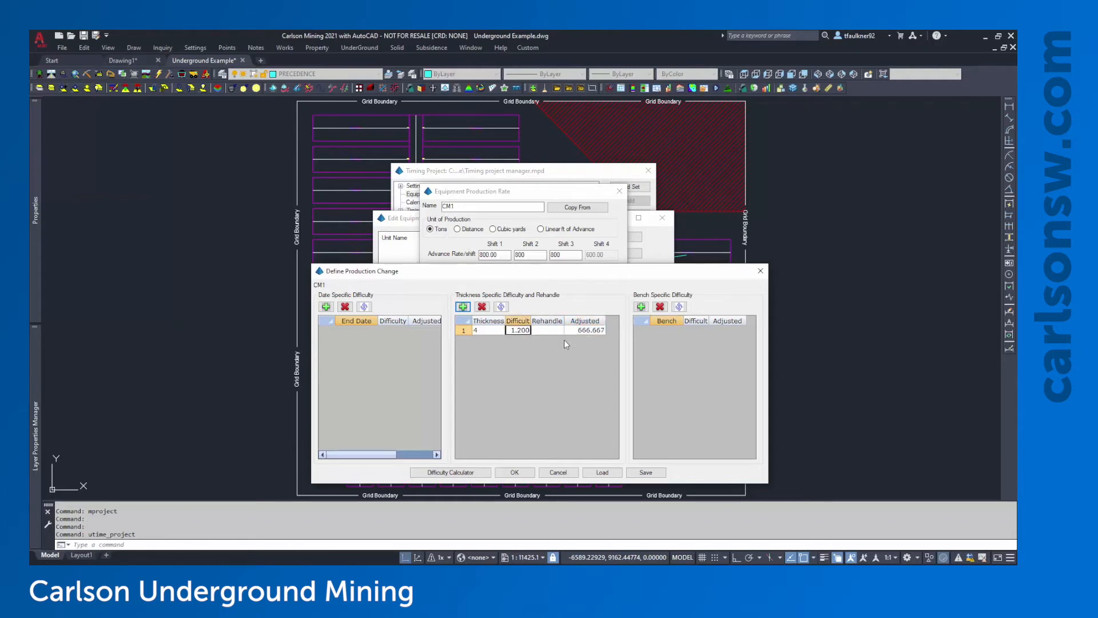
{"action": "type", "text": "1.3"}
{"action": "left_click", "coordinate": [578, 330]}
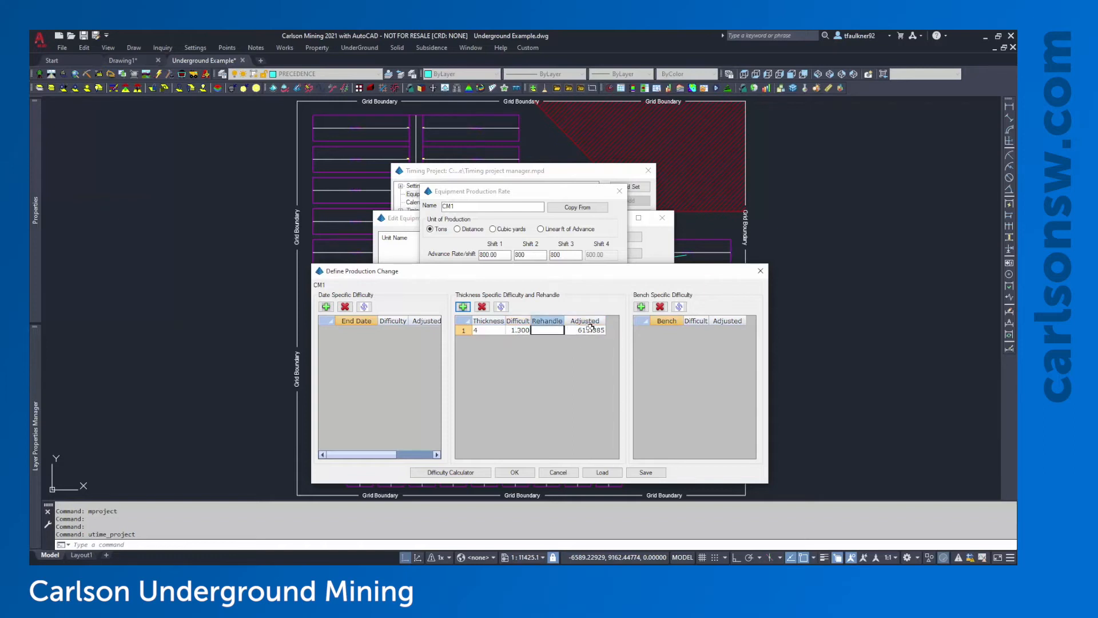
{"action": "left_click", "coordinate": [521, 330]}
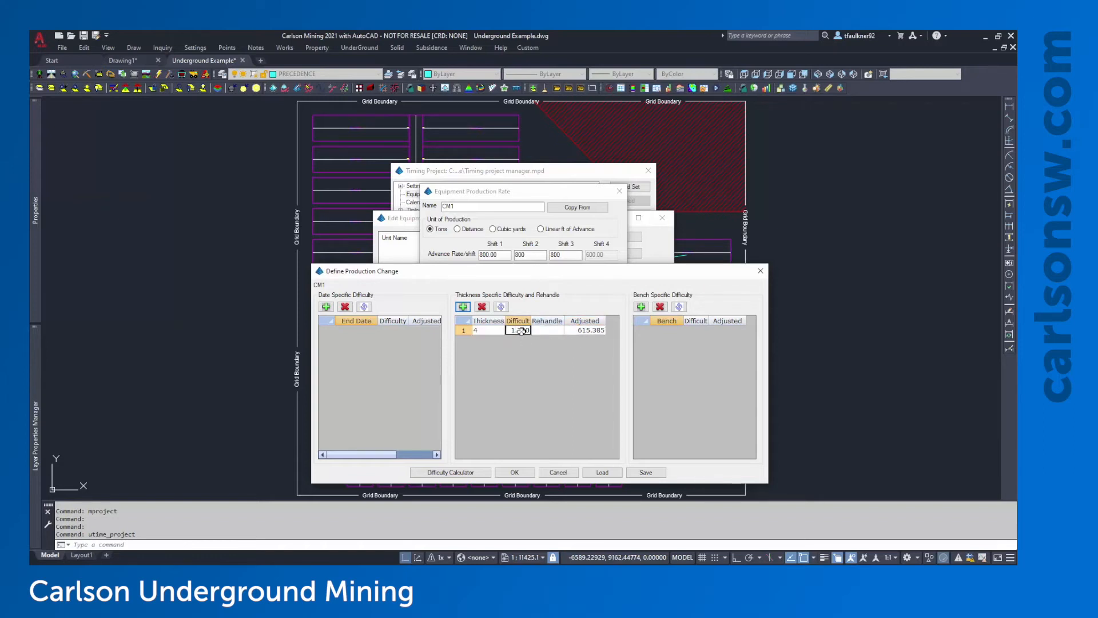
{"action": "left_click", "coordinate": [581, 329]}
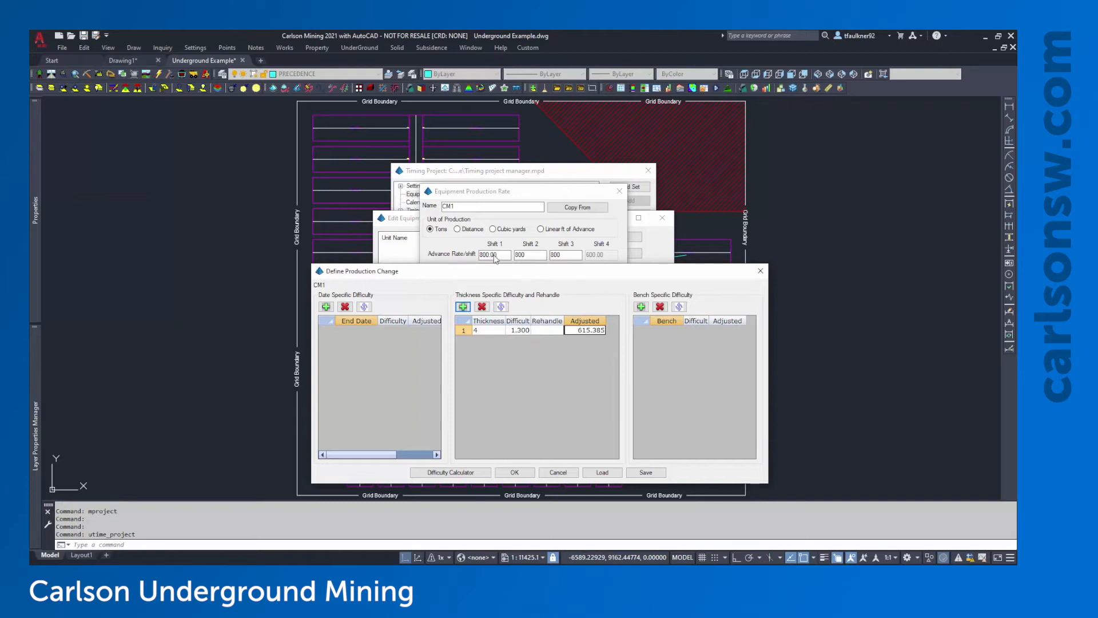
{"action": "left_click", "coordinate": [520, 330]}
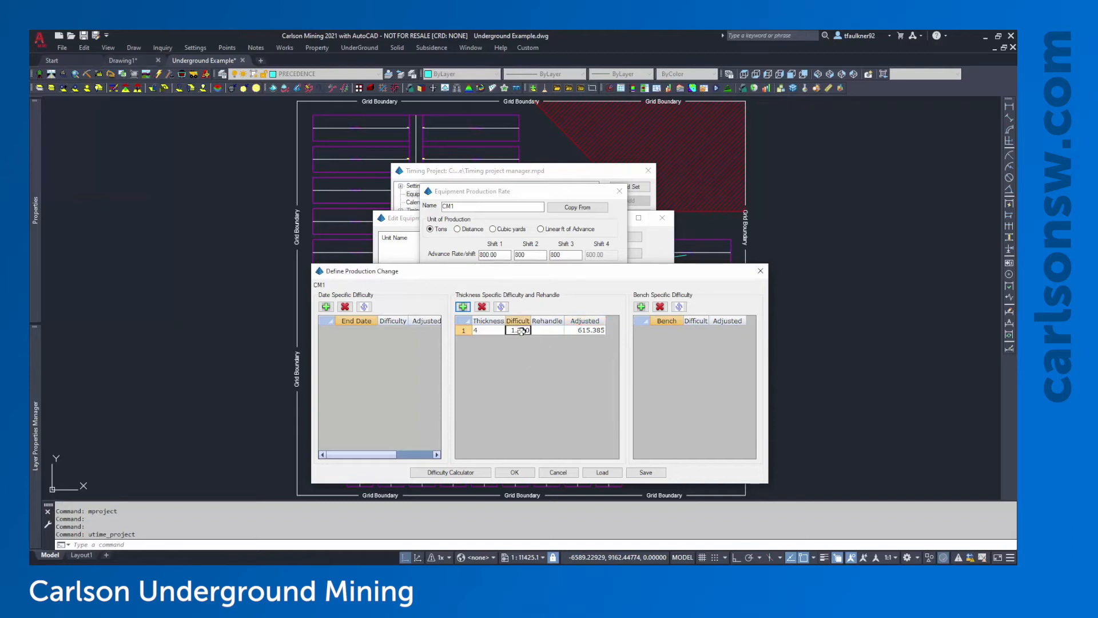
{"action": "left_click", "coordinate": [576, 330]}
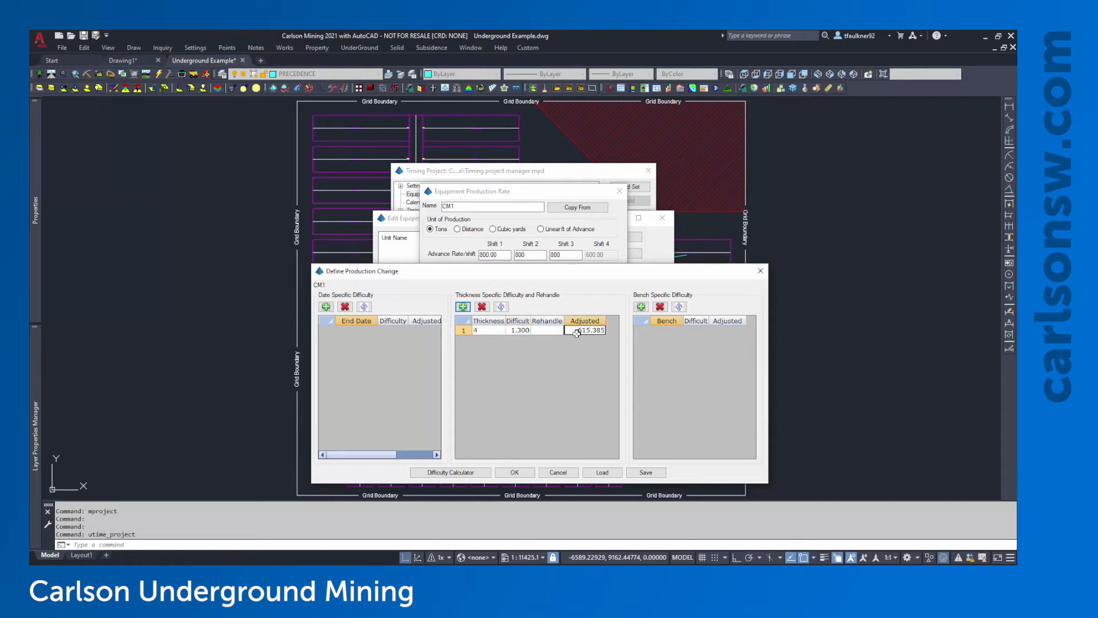
Try the Difficulty Calculator with production decreases of 10 and 50 percent, and discard the calculation.
{"action": "left_click", "coordinate": [433, 473]}
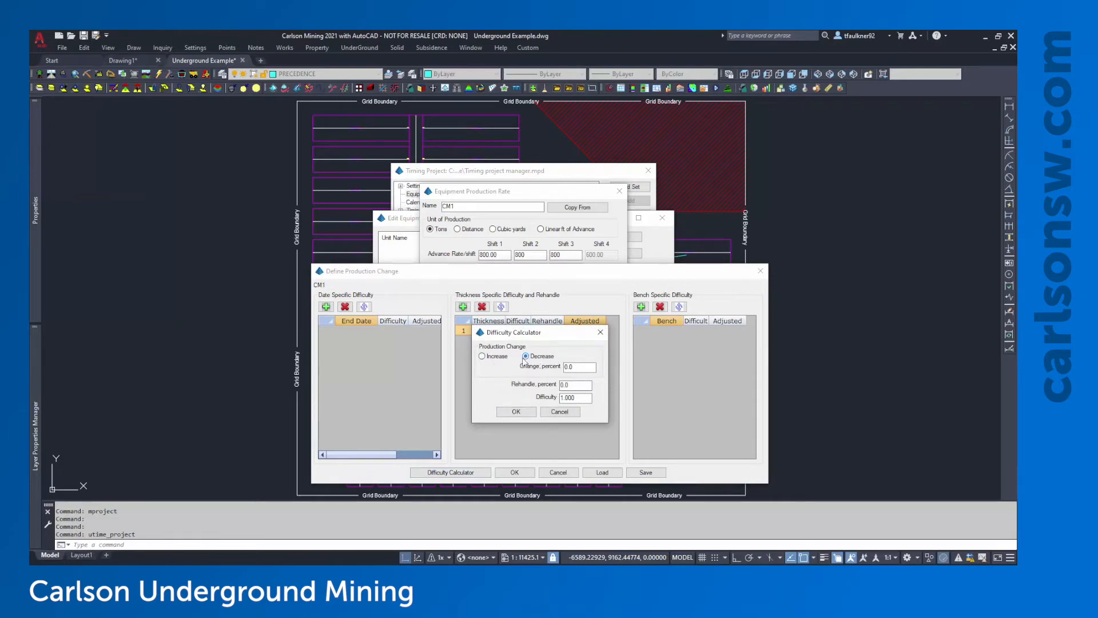
{"action": "double_click", "coordinate": [577, 367]}
{"action": "type", "text": "10"}
{"action": "left_click_drag", "start_coordinate": [580, 398], "coordinate": [544, 407]}
{"action": "left_click", "coordinate": [579, 398]}
{"action": "type", "text": "50"}
{"action": "left_click", "coordinate": [578, 399]}
{"action": "left_click_drag", "start_coordinate": [563, 338], "coordinate": [730, 344]}
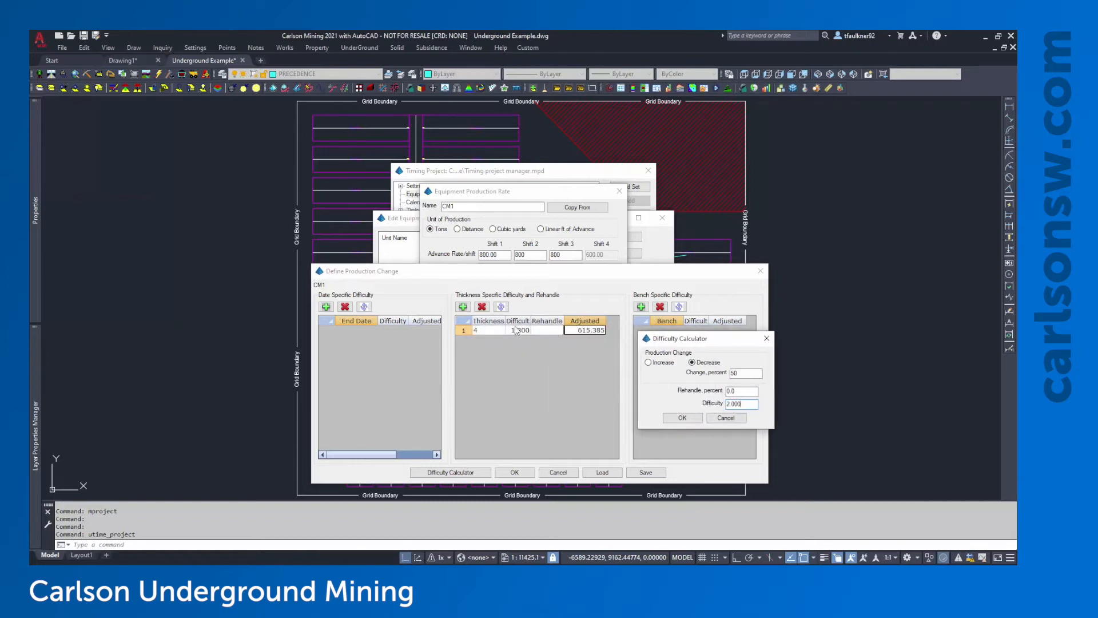
{"action": "left_click", "coordinate": [724, 418]}
Add a second thickness-specific difficulty row with thickness 9 and difficulty 1, and compare the adjusted rates of both rows.
{"action": "left_click", "coordinate": [489, 331]}
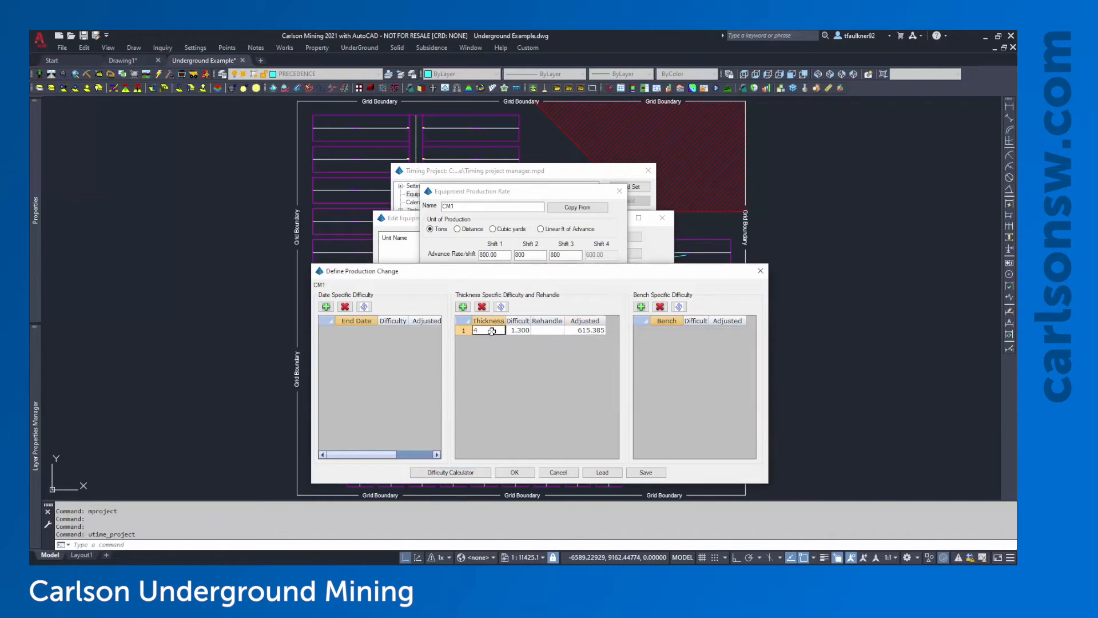
{"action": "left_click", "coordinate": [462, 307]}
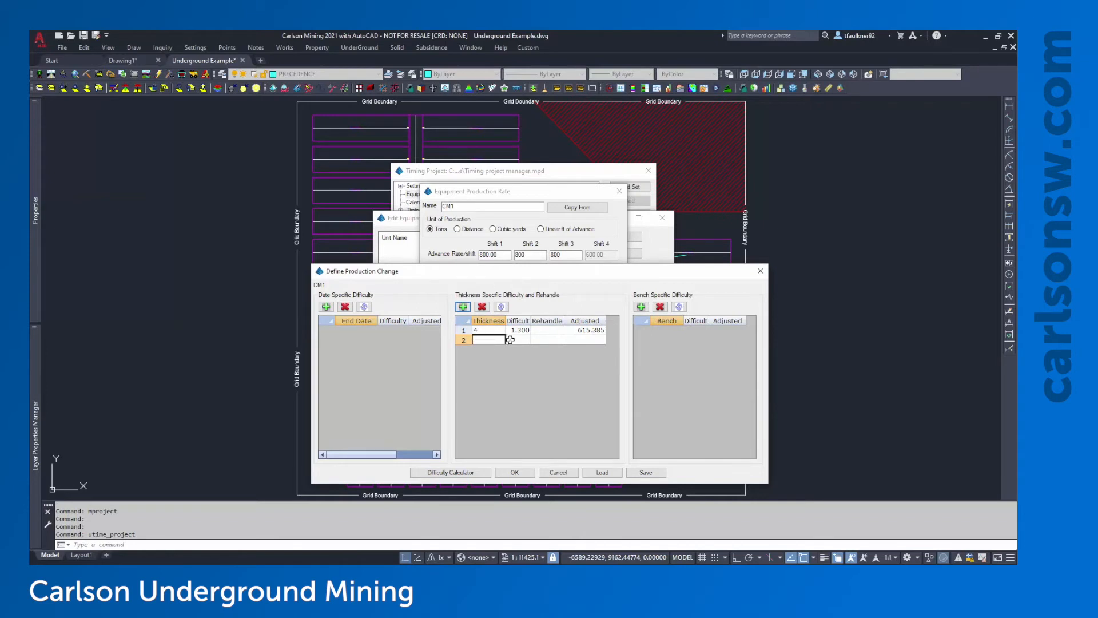
{"action": "type", "text": "9"}
{"action": "left_click", "coordinate": [510, 340]}
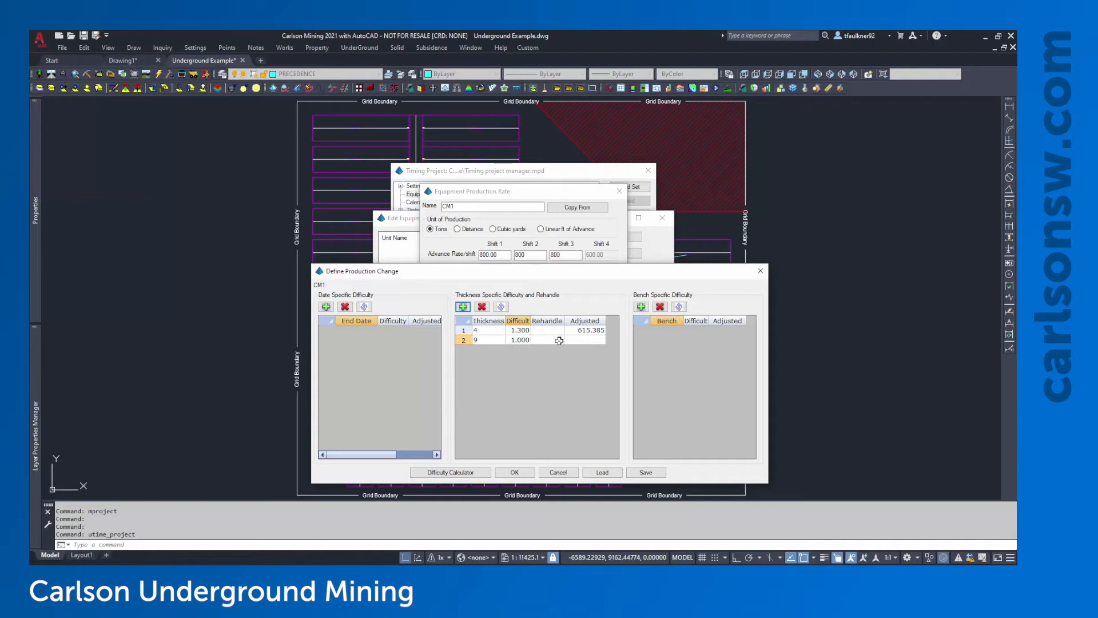
{"action": "left_click", "coordinate": [560, 341]}
{"action": "left_click", "coordinate": [587, 341]}
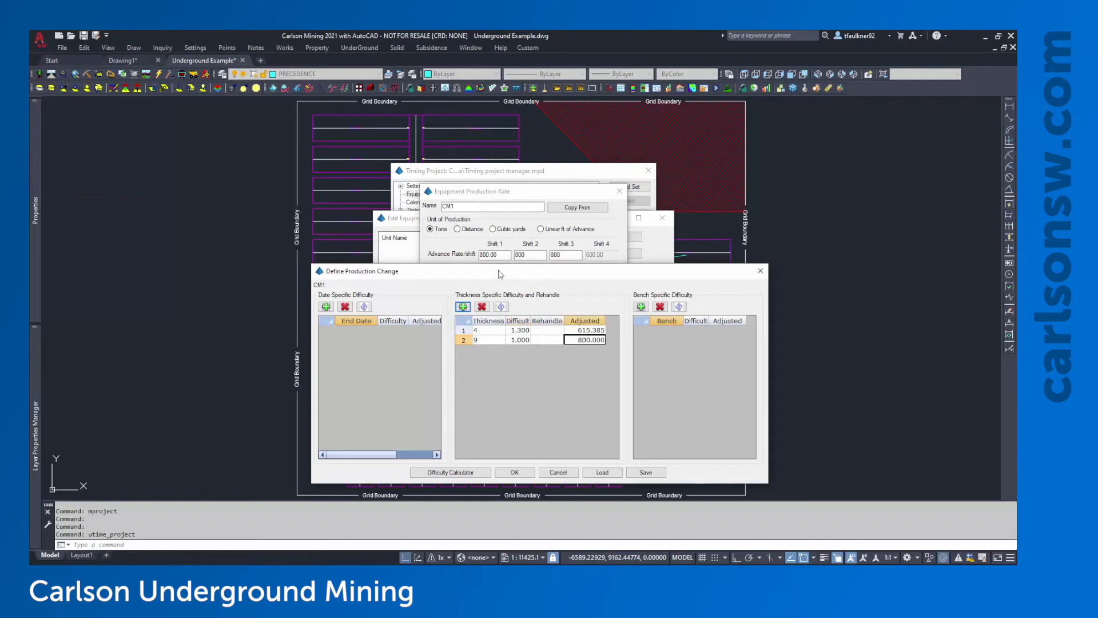
{"action": "left_click", "coordinate": [588, 331]}
{"action": "left_click_drag", "start_coordinate": [489, 331], "coordinate": [581, 337]}
{"action": "left_click", "coordinate": [581, 339]}
Remove both thickness-specific difficulty rows and accept CM1's production settings.
{"action": "left_click", "coordinate": [481, 307]}
{"action": "left_click", "coordinate": [481, 307]}
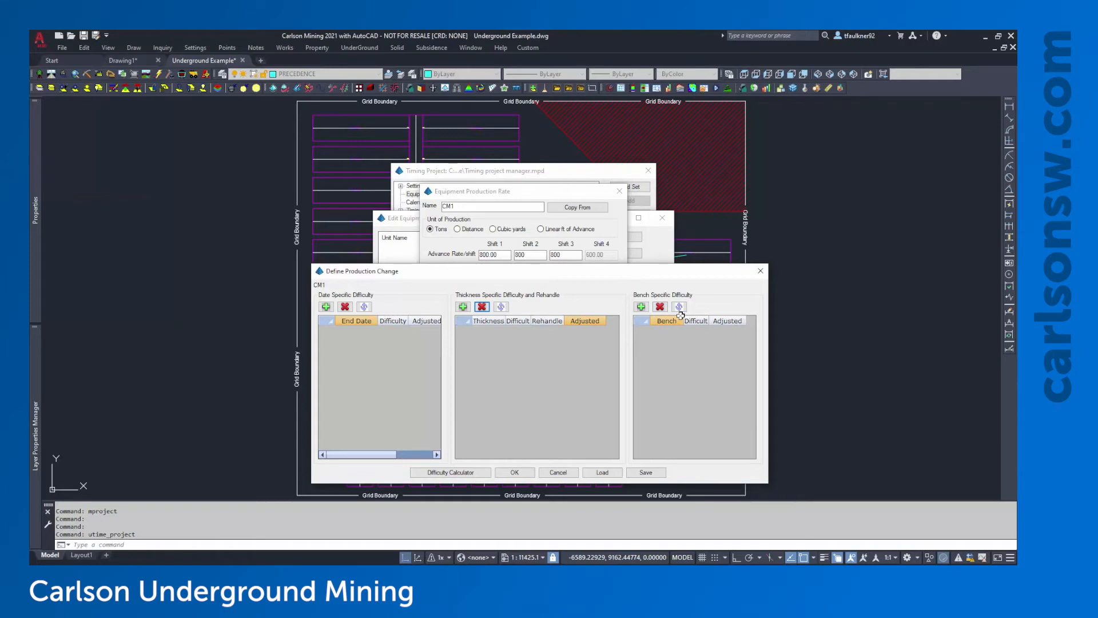
{"action": "left_click", "coordinate": [514, 471]}
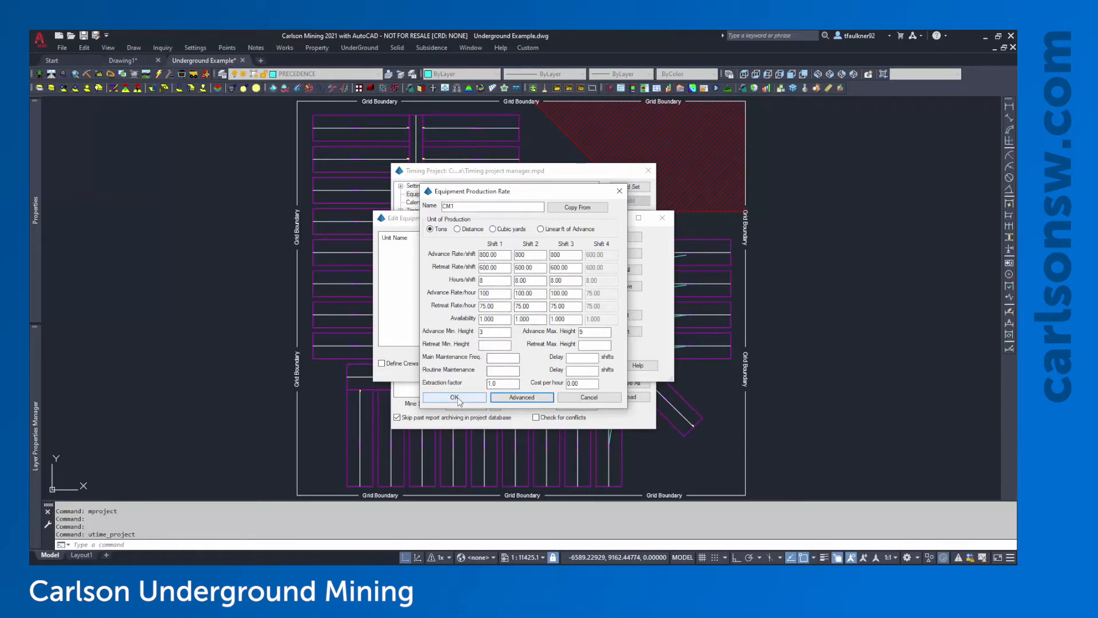
{"action": "left_click", "coordinate": [455, 397]}
Reopen CM1 to check its production rates, and accept the Set1 equipment list.
{"action": "left_click", "coordinate": [387, 251]}
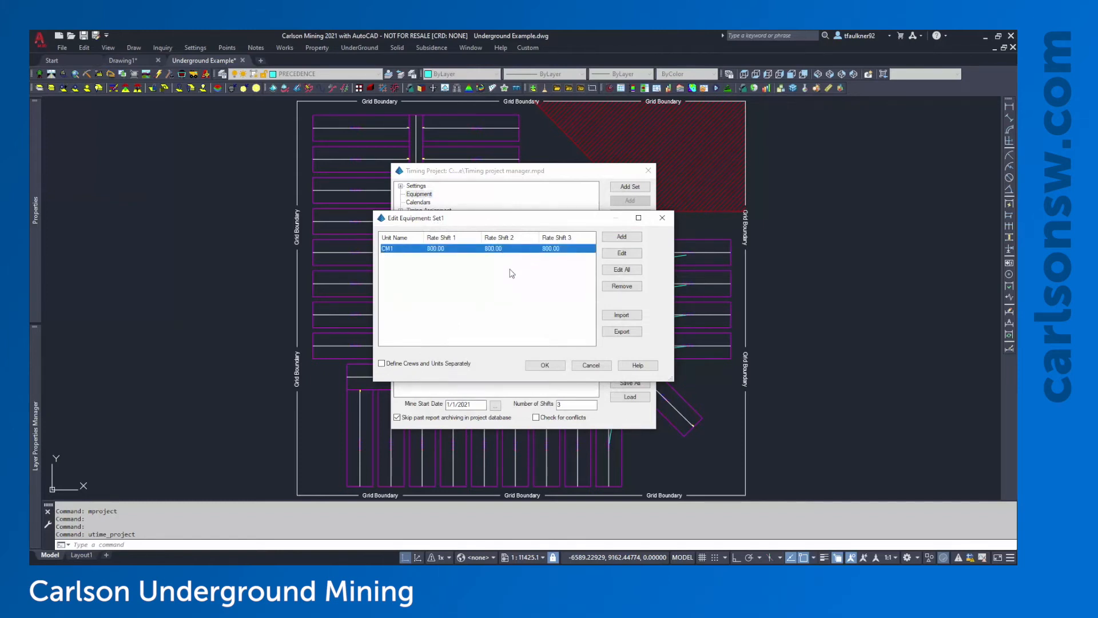
{"action": "left_click", "coordinate": [623, 253]}
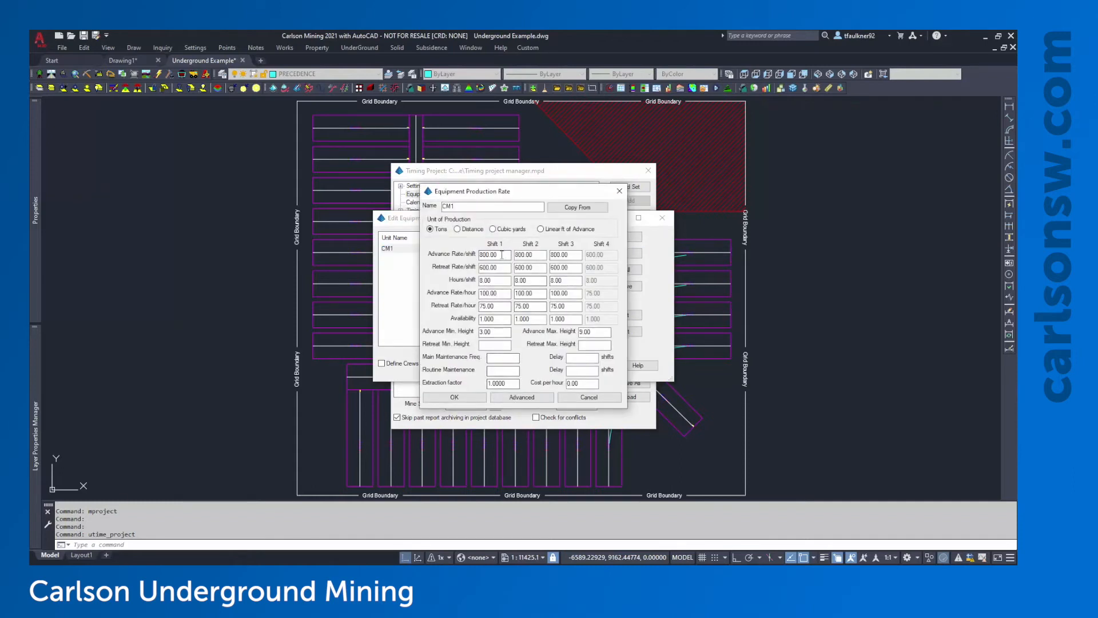
{"action": "left_click", "coordinate": [483, 399]}
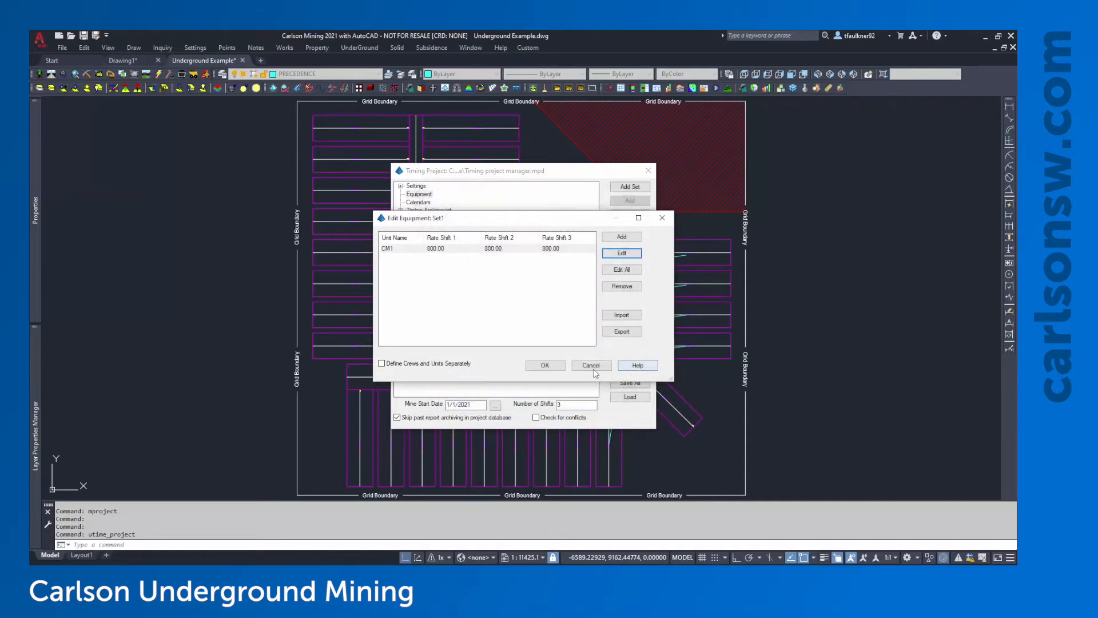
{"action": "left_click", "coordinate": [545, 366]}
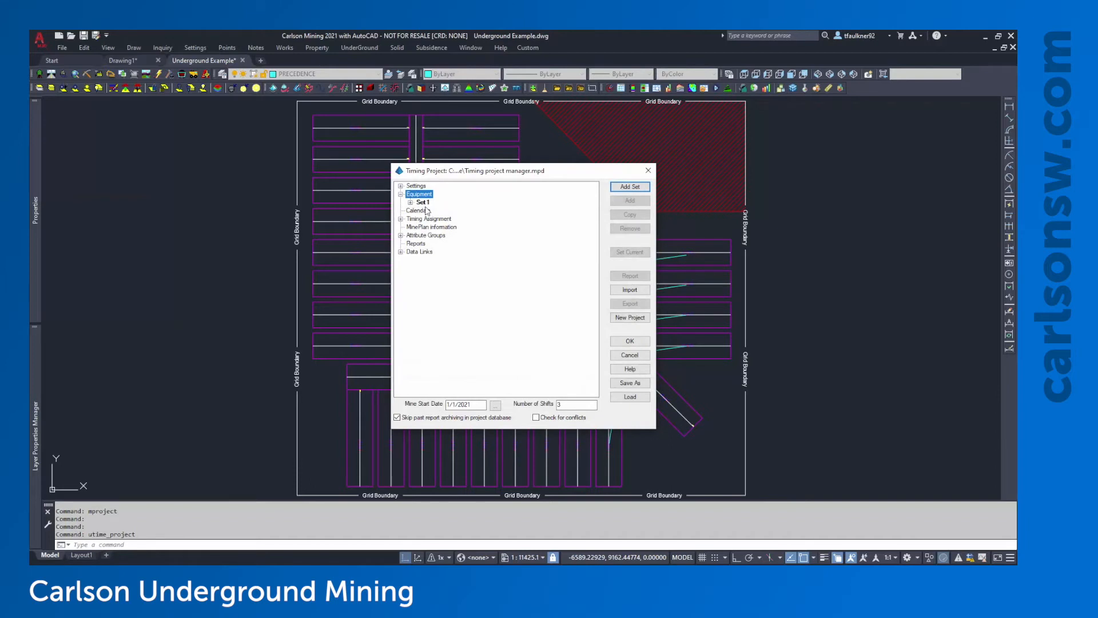
Duplicate the CM1 unit within equipment Set 1.
{"action": "left_click", "coordinate": [410, 202]}
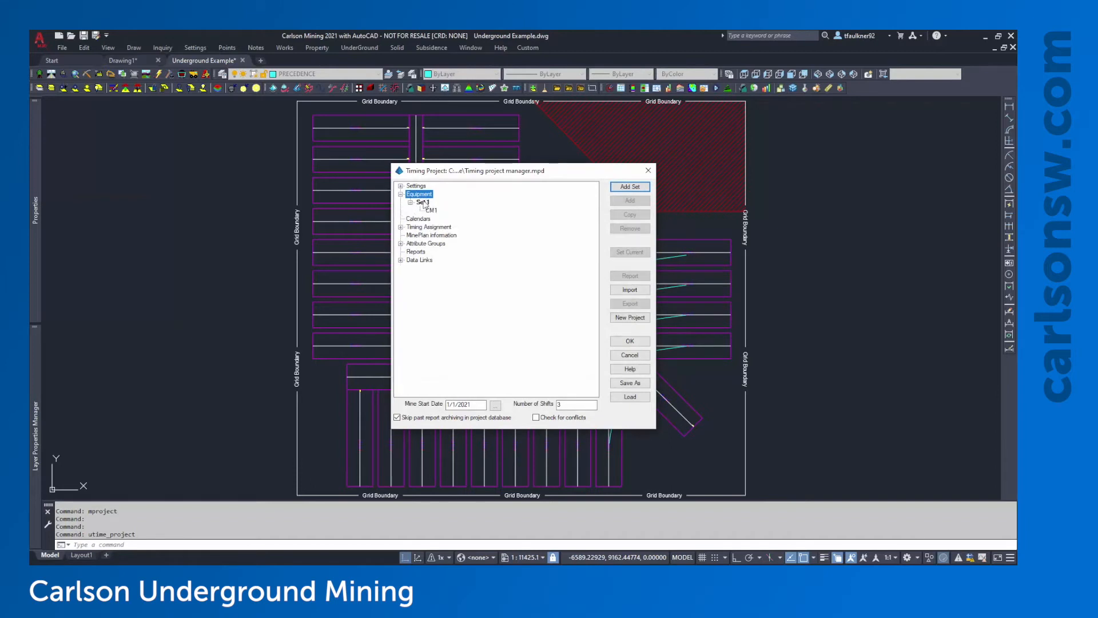
{"action": "left_click", "coordinate": [423, 203]}
{"action": "left_click", "coordinate": [430, 211]}
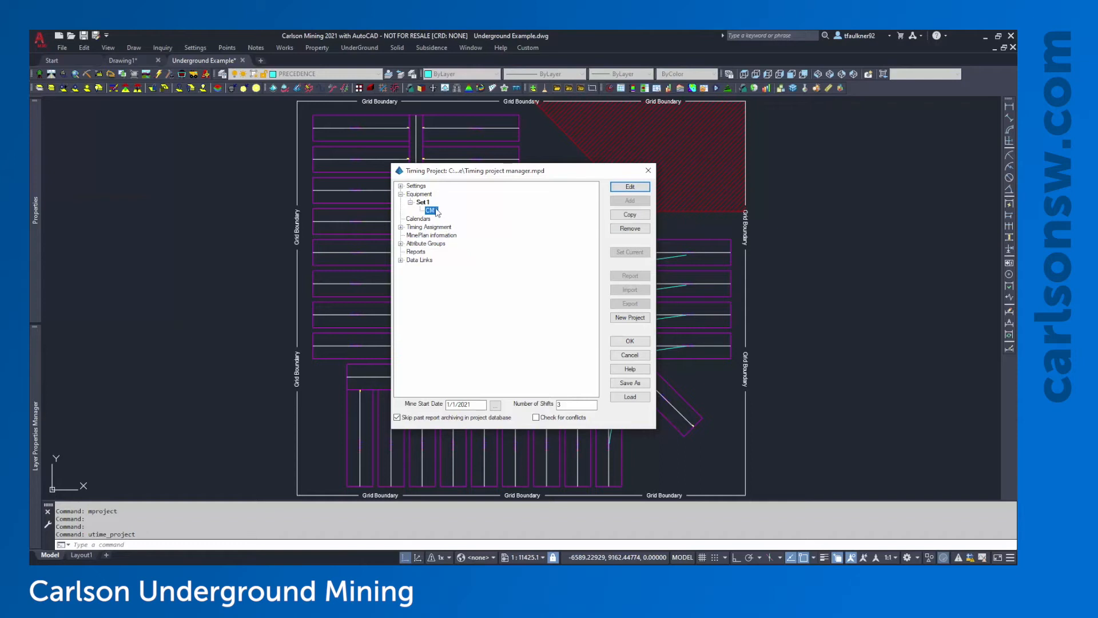
{"action": "left_click", "coordinate": [629, 215]}
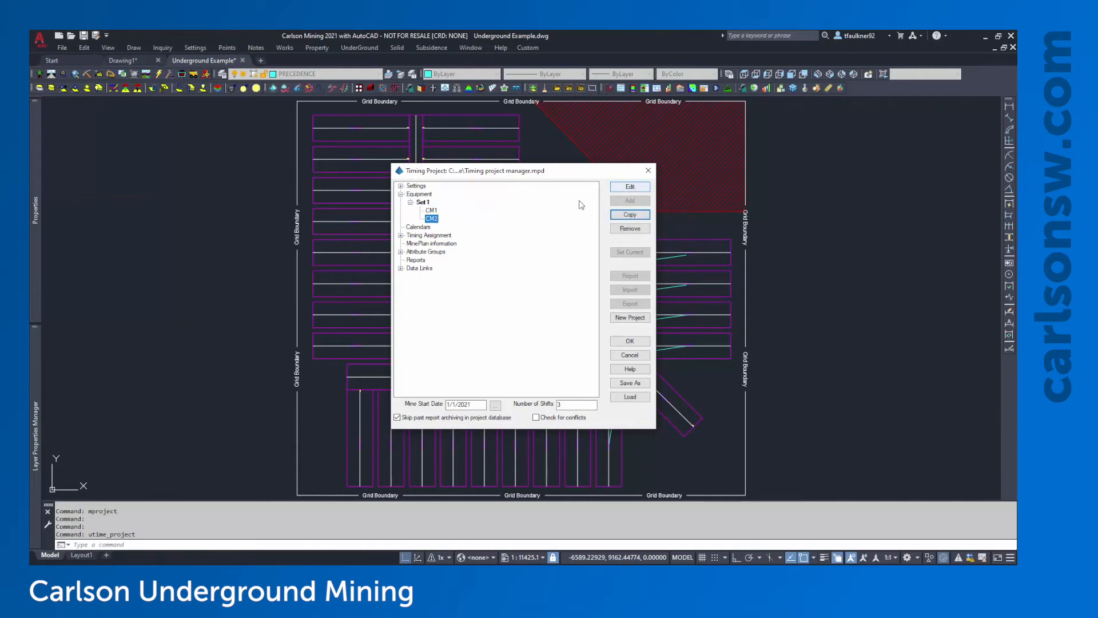
Review the production rates of the copied unit CM2 and accept them as they are.
{"action": "left_click", "coordinate": [629, 187]}
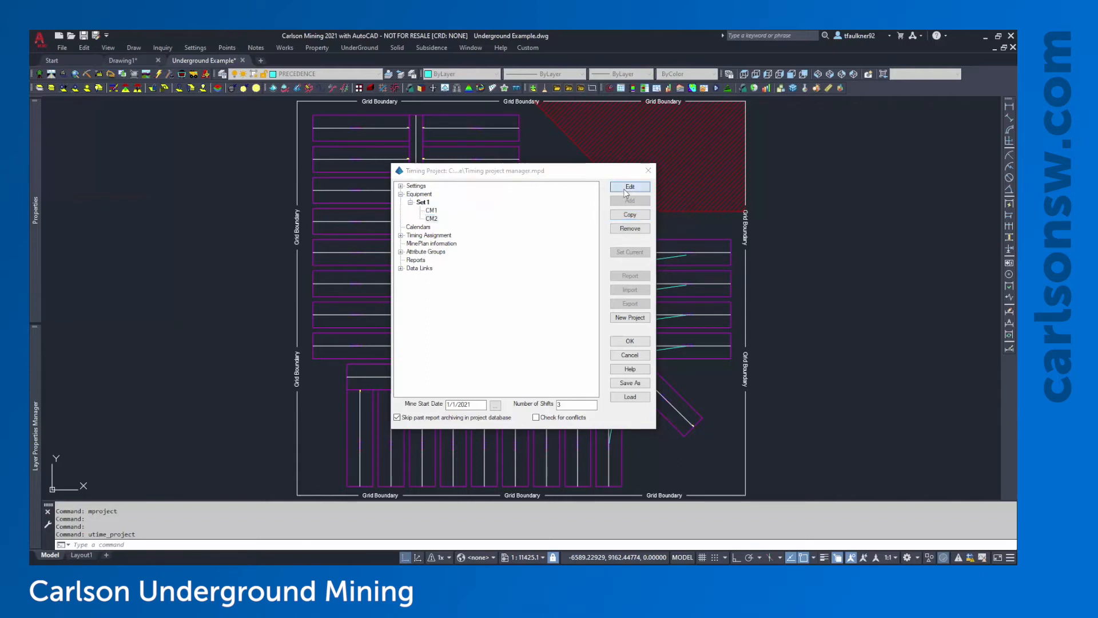
{"action": "left_click_drag", "start_coordinate": [472, 192], "coordinate": [572, 191]}
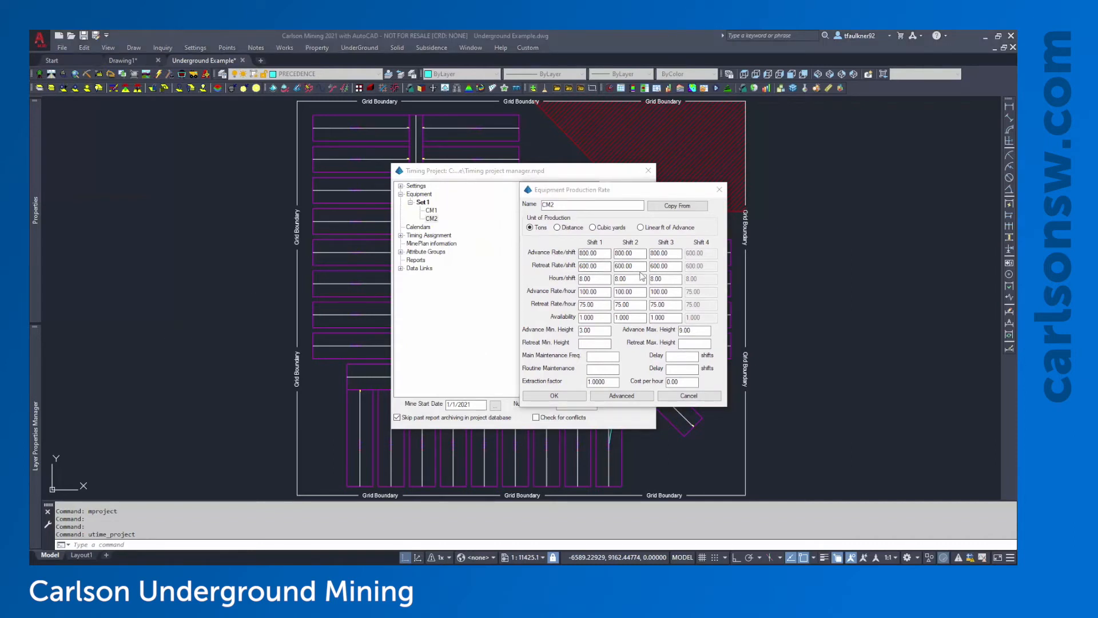
{"action": "left_click", "coordinate": [642, 278]}
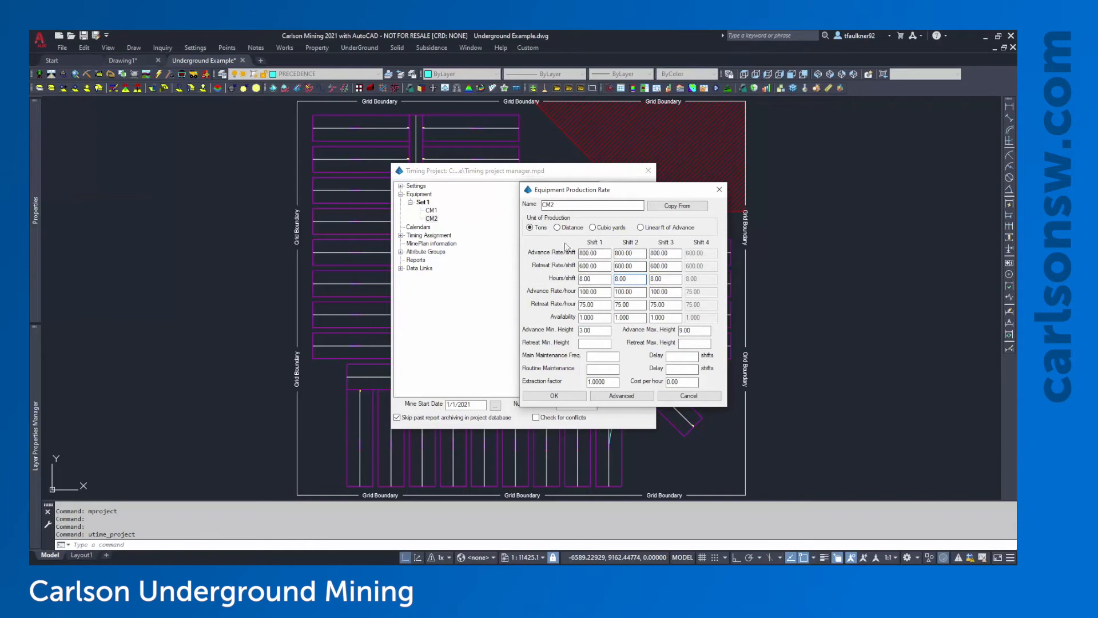
{"action": "left_click", "coordinate": [569, 398]}
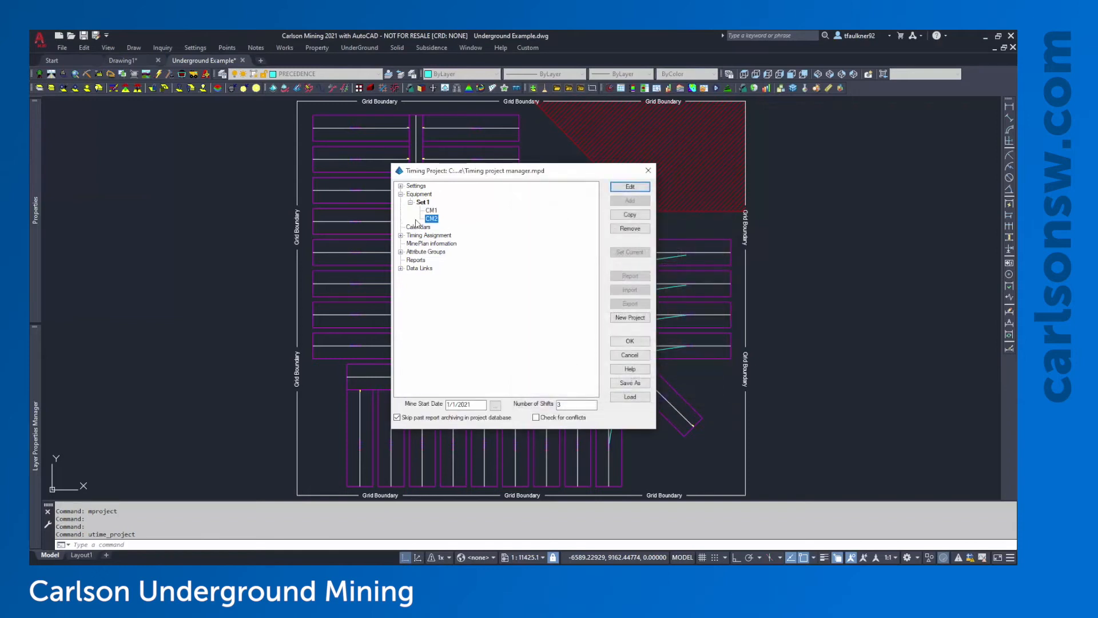
Create a new calendar named Calendar1 in the timing project.
{"action": "left_click", "coordinate": [401, 194]}
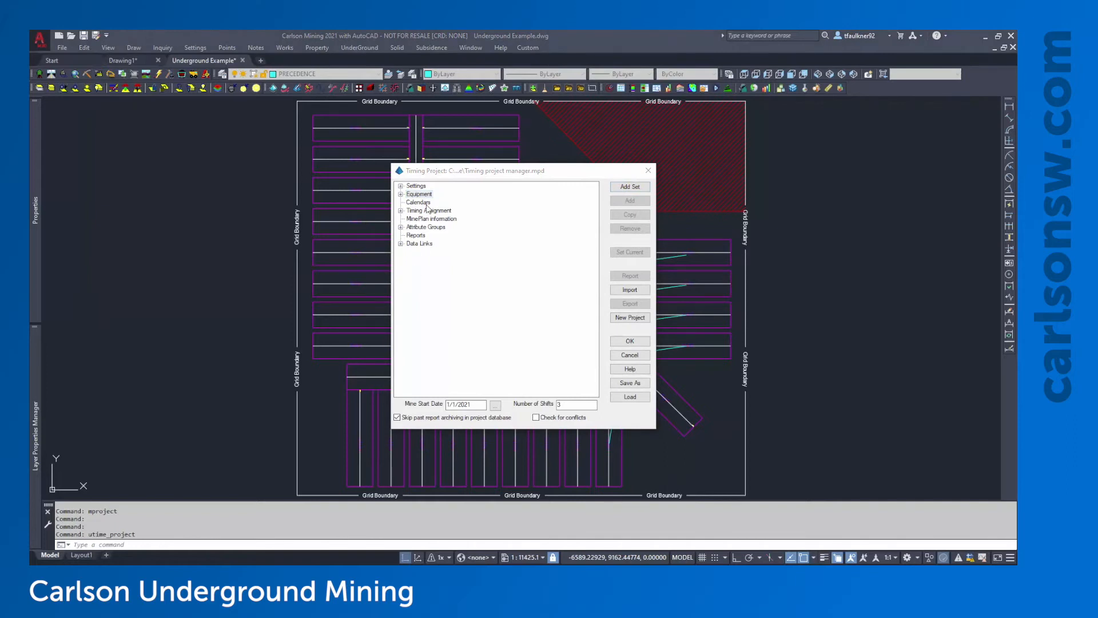
{"action": "left_click", "coordinate": [419, 203]}
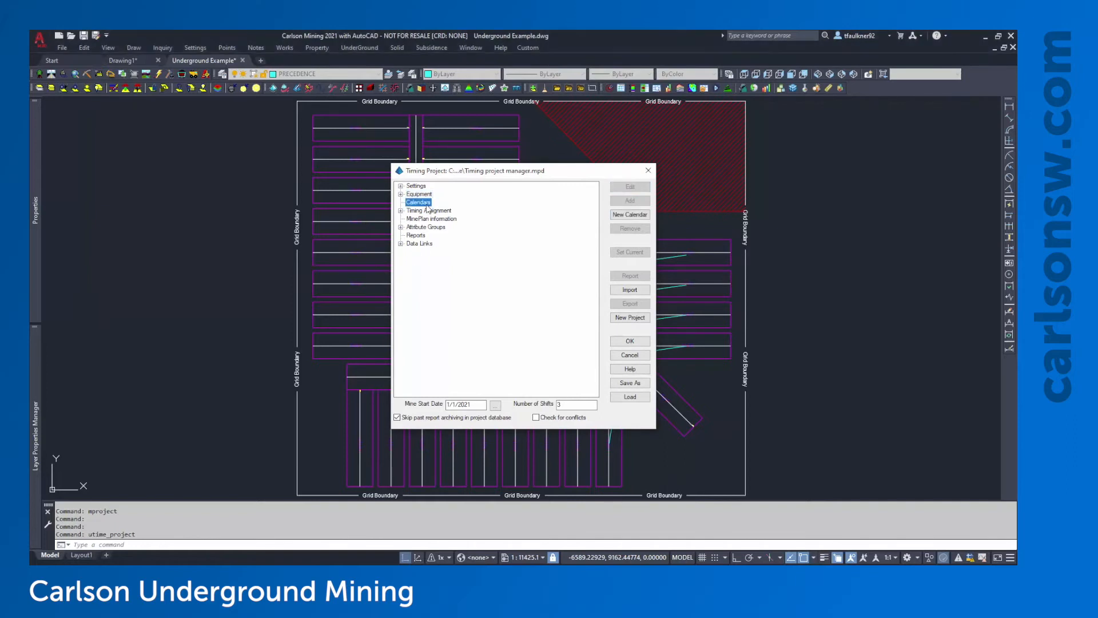
{"action": "left_click", "coordinate": [630, 215]}
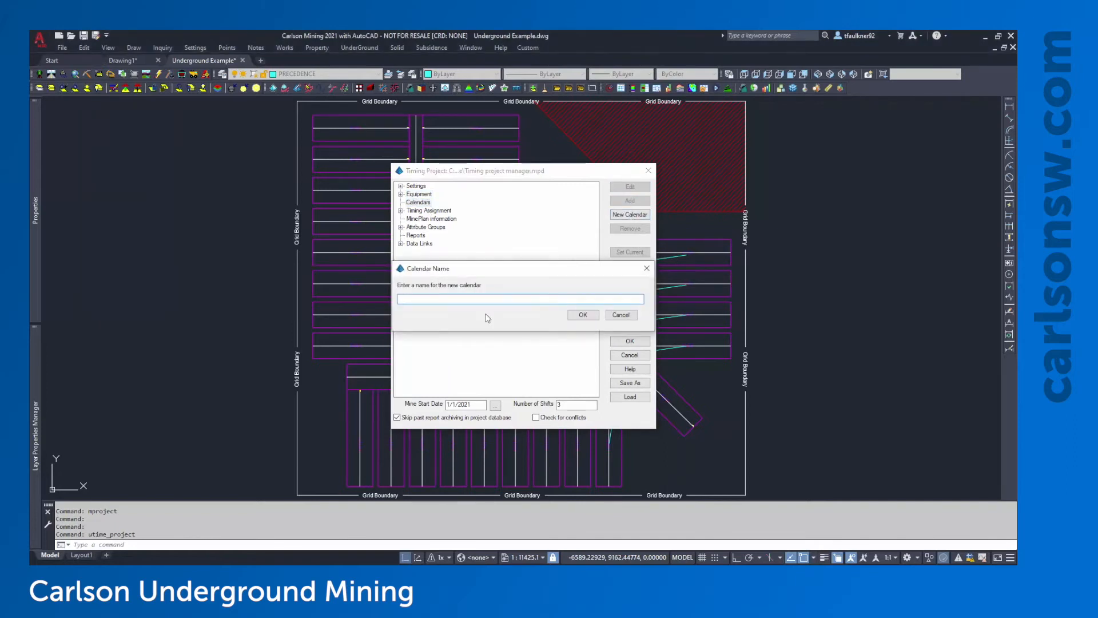
{"action": "type", "text": "Calendar1"}
{"action": "left_click", "coordinate": [582, 315]}
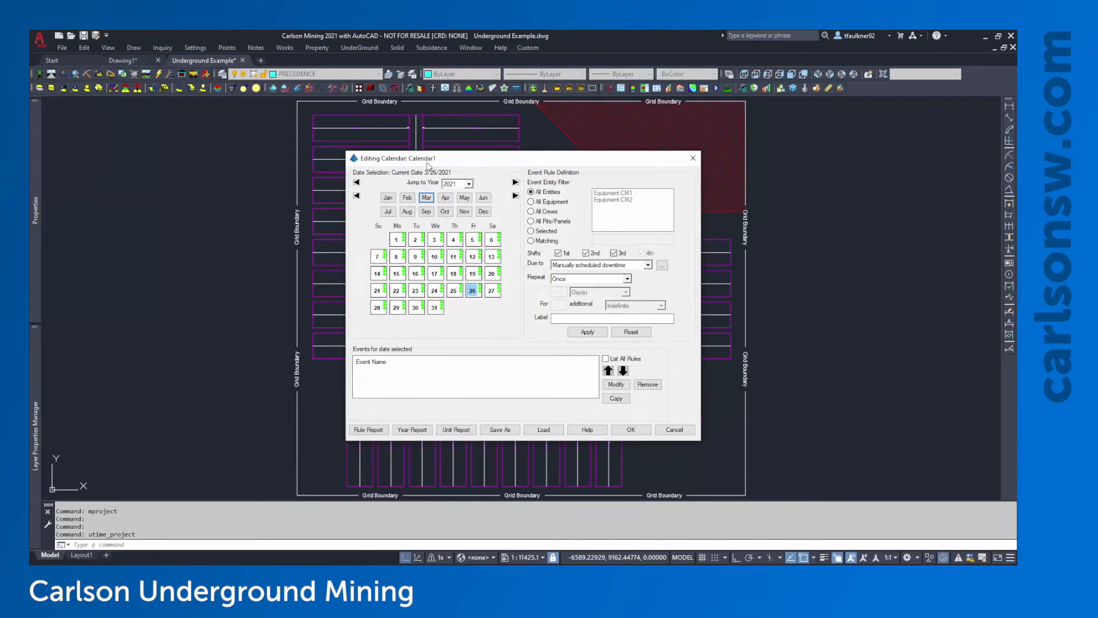
Browse Calendar1 by year and month from 2022 to March 2024, and return to January 2021.
{"action": "left_click_drag", "start_coordinate": [425, 165], "coordinate": [443, 238]}
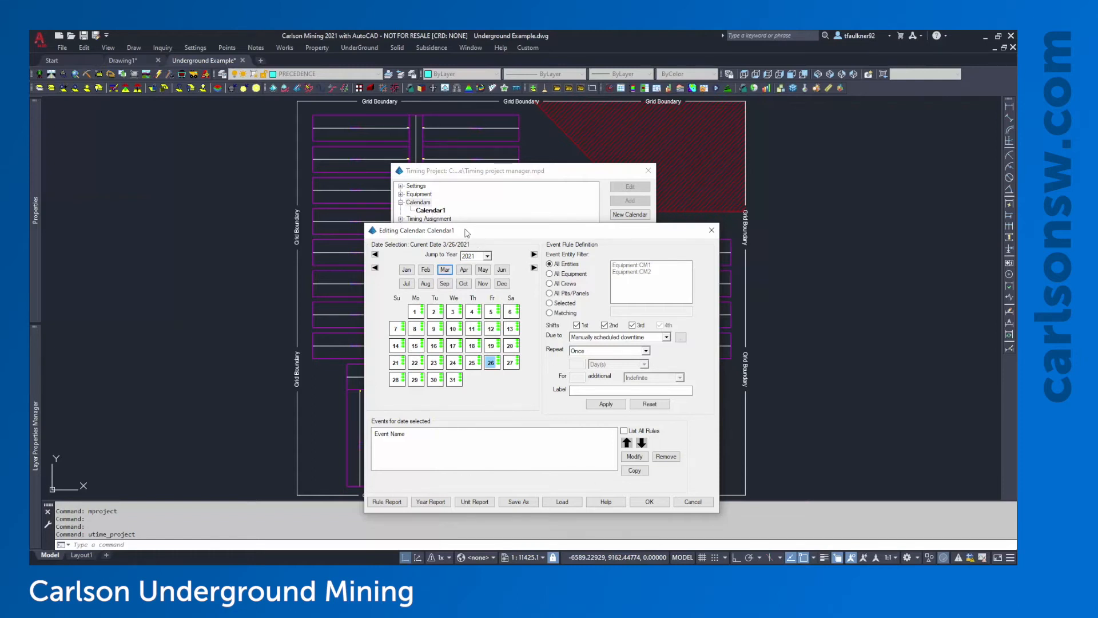
{"action": "left_click_drag", "start_coordinate": [465, 230], "coordinate": [458, 168]}
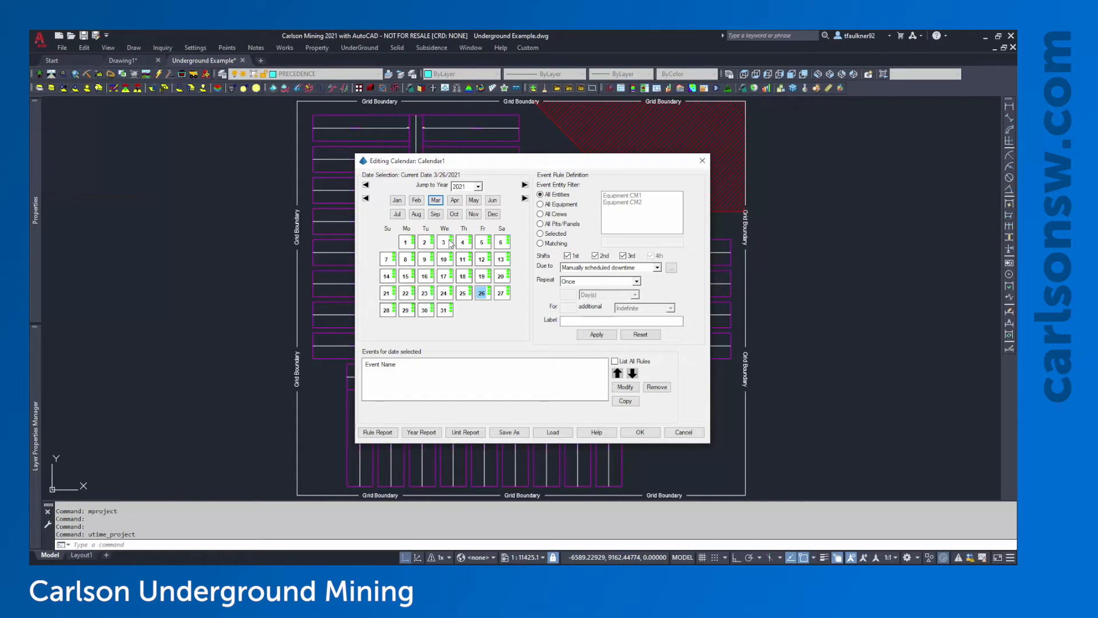
{"action": "left_click", "coordinate": [470, 186]}
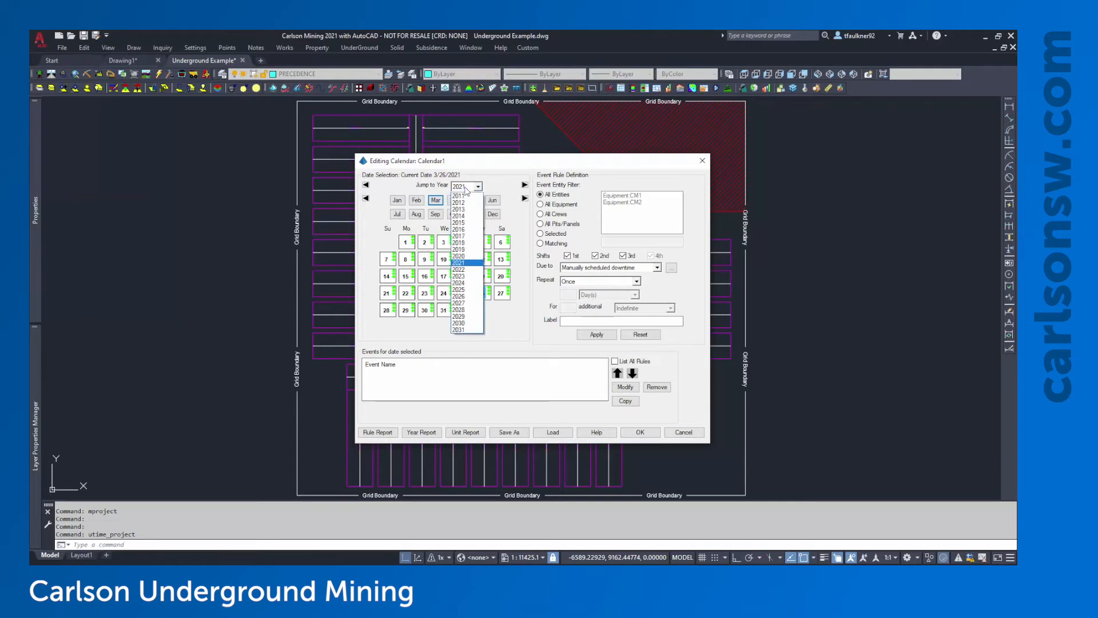
{"action": "left_click", "coordinate": [458, 270]}
{"action": "left_click", "coordinate": [465, 186]}
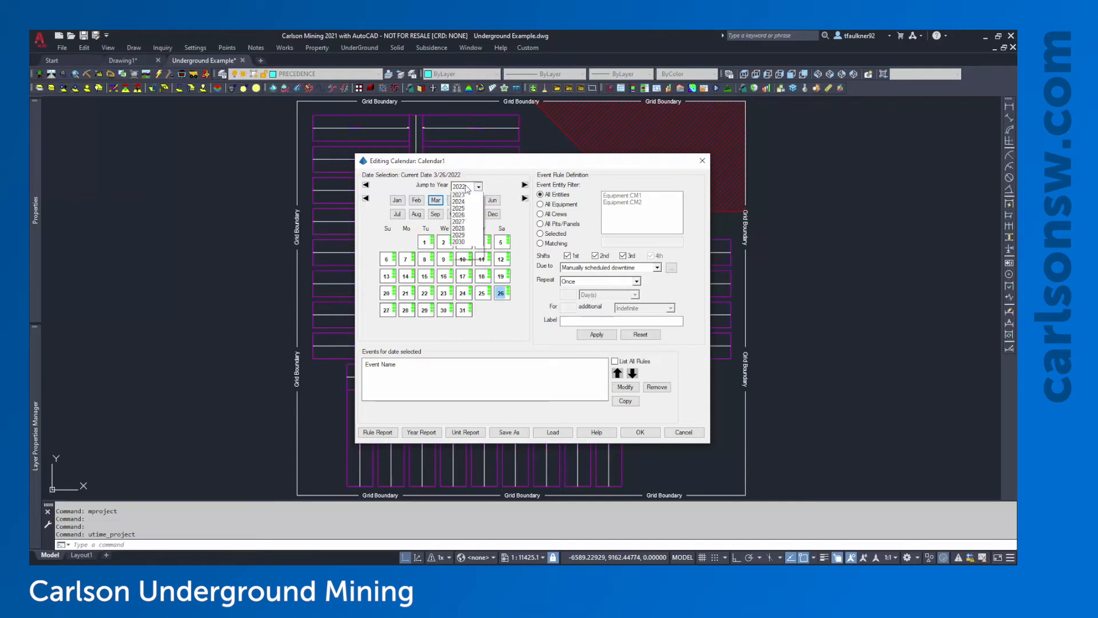
{"action": "left_click", "coordinate": [466, 186]}
{"action": "left_click", "coordinate": [397, 200]}
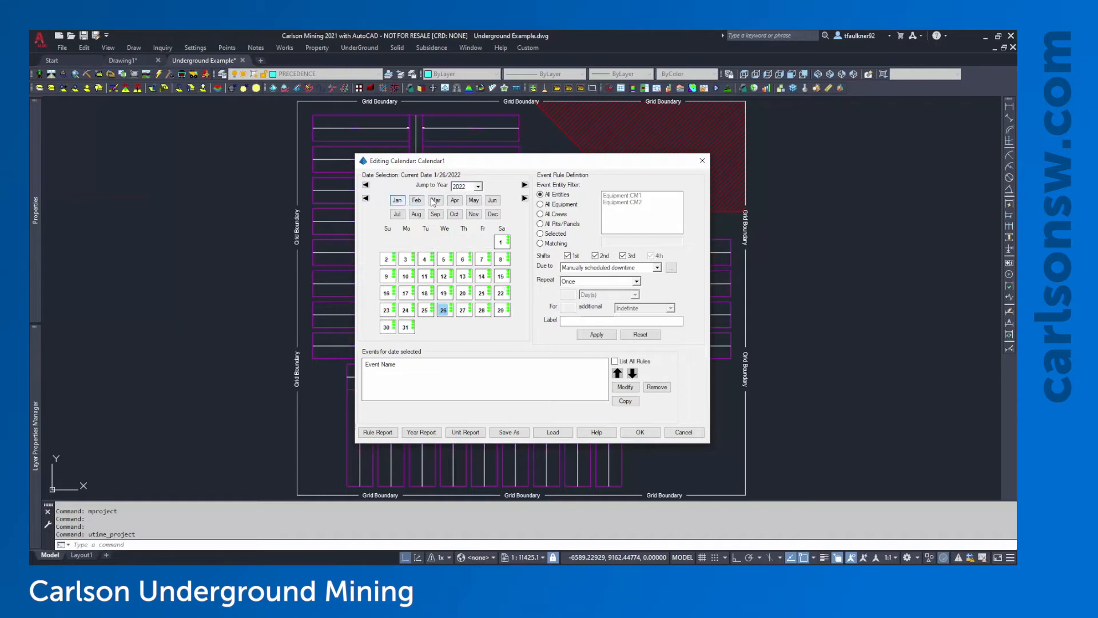
{"action": "left_click", "coordinate": [525, 185]}
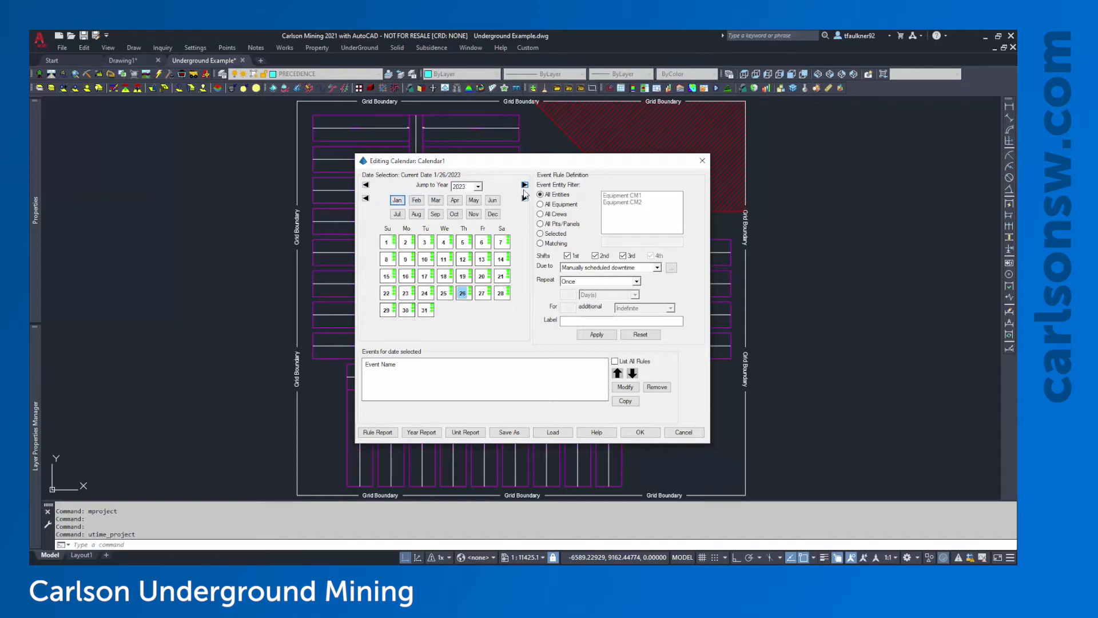
{"action": "left_click", "coordinate": [524, 184]}
{"action": "left_click", "coordinate": [524, 198]}
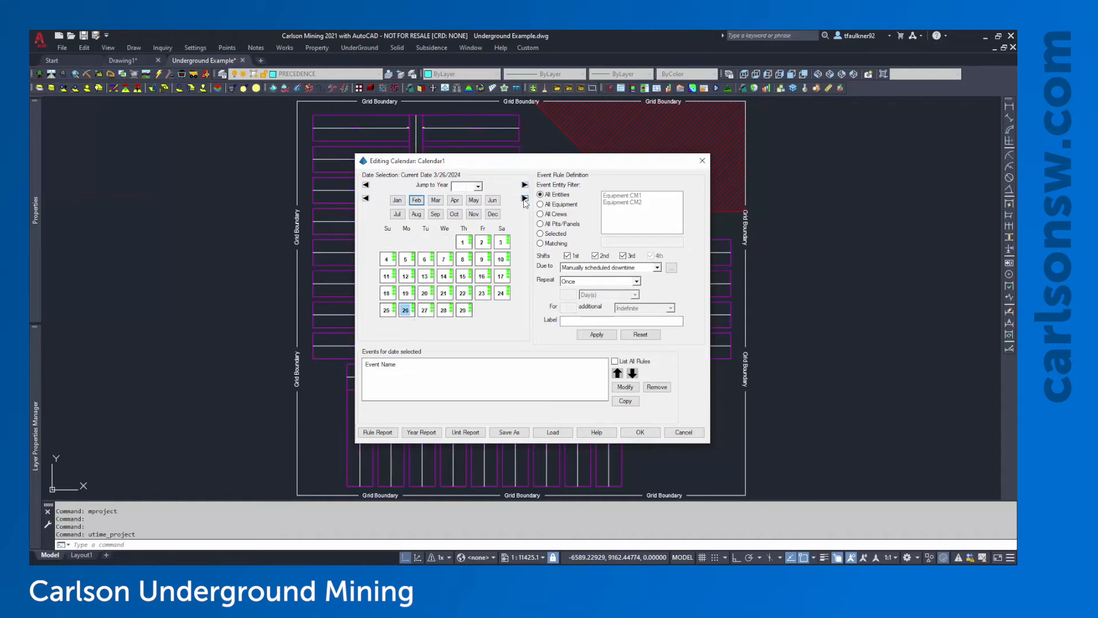
{"action": "left_click", "coordinate": [525, 198]}
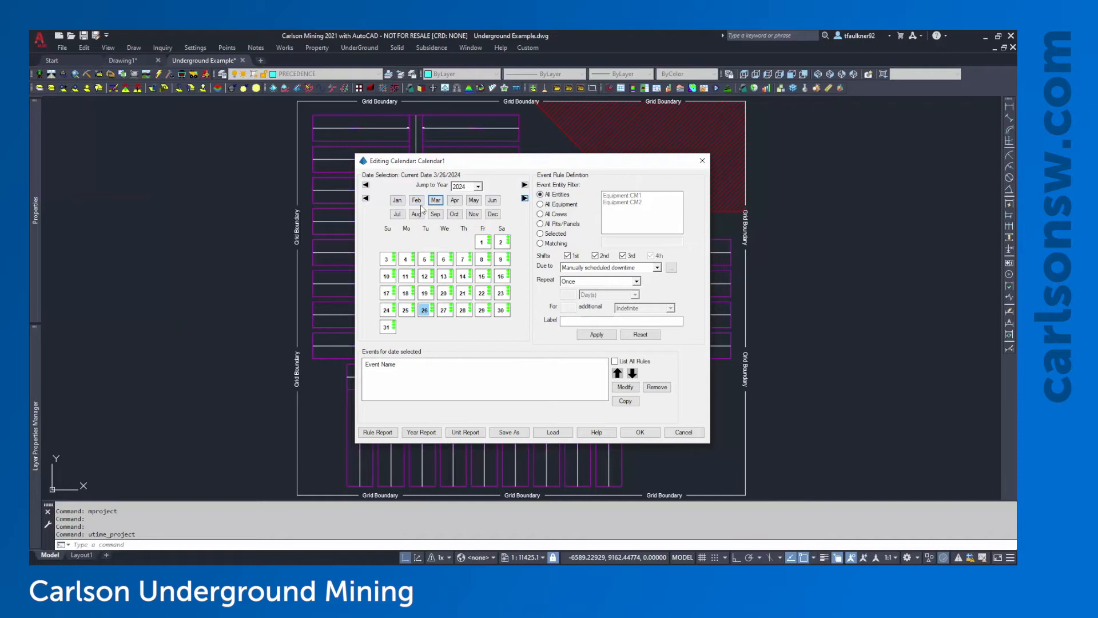
{"action": "left_click", "coordinate": [478, 186]}
{"action": "left_click", "coordinate": [465, 229]}
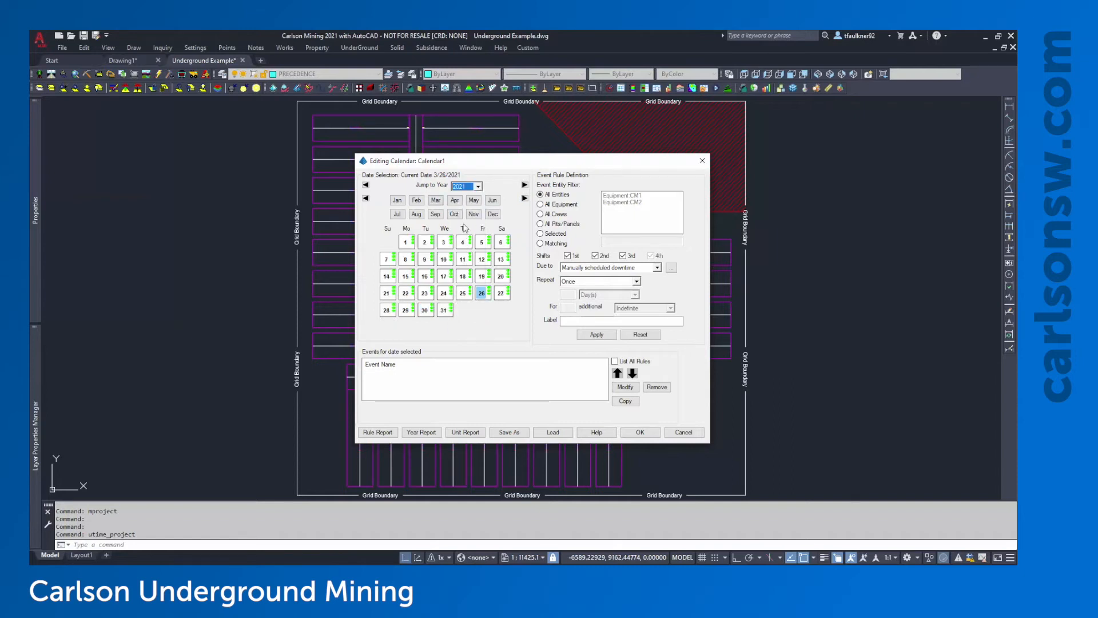
{"action": "left_click", "coordinate": [400, 201]}
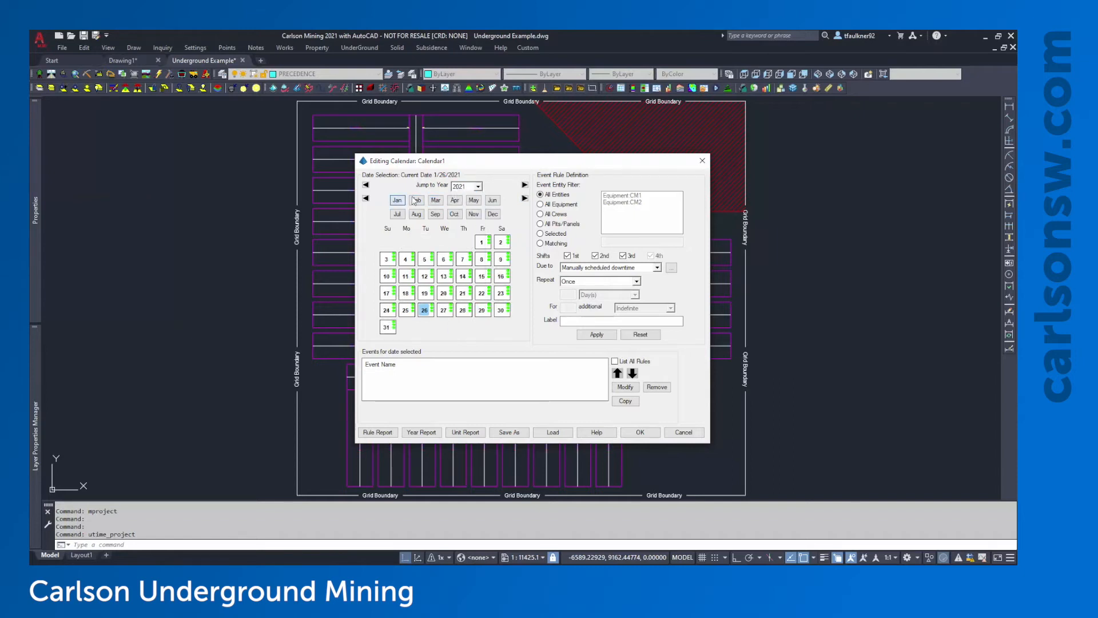
Try marking all three shifts of January 1, 2021 as one-time downtime, and check the same date in 2022.
{"action": "left_click", "coordinate": [489, 243]}
{"action": "left_click", "coordinate": [489, 237]}
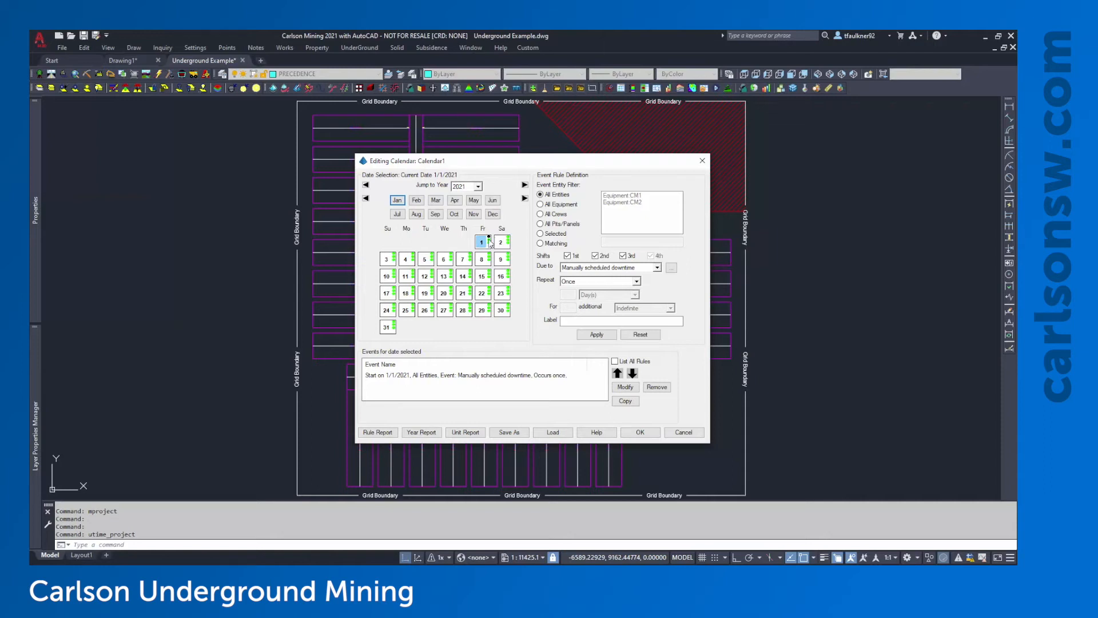
{"action": "left_click", "coordinate": [489, 240]}
{"action": "left_click", "coordinate": [489, 243]}
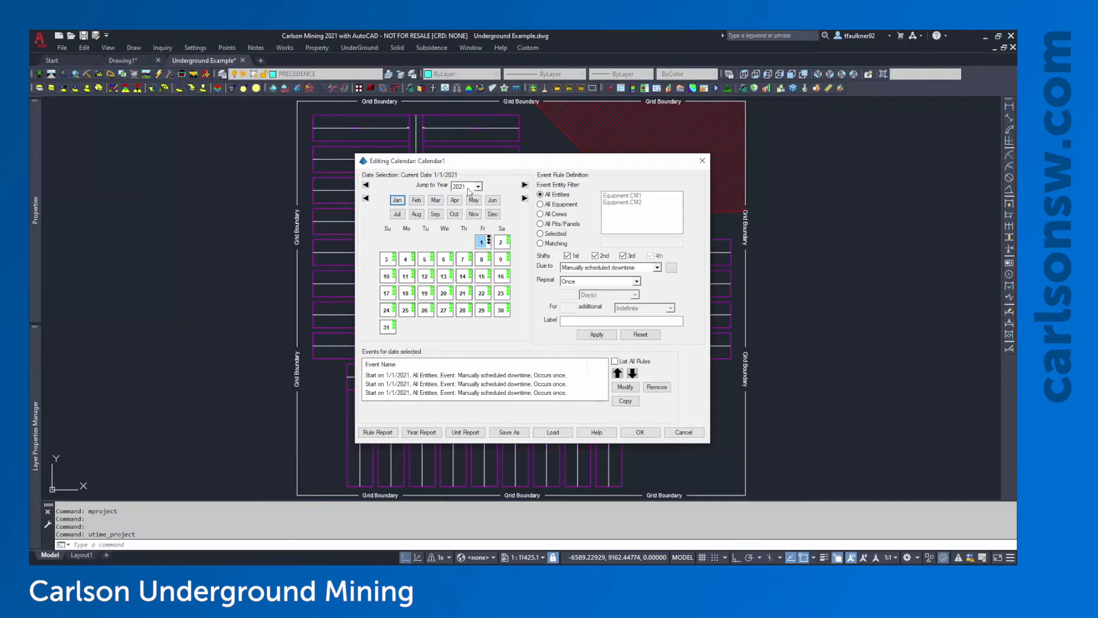
{"action": "left_click", "coordinate": [524, 185]}
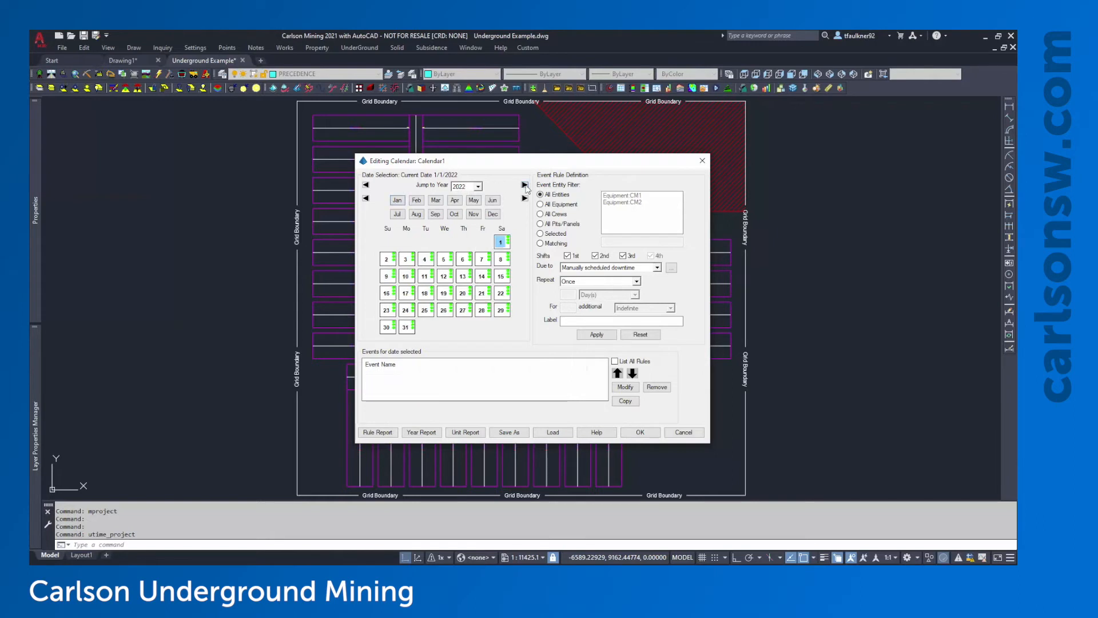
{"action": "left_click", "coordinate": [365, 184]}
Clear the one-time downtime from all three shifts of January 1, 2021.
{"action": "left_click", "coordinate": [489, 241]}
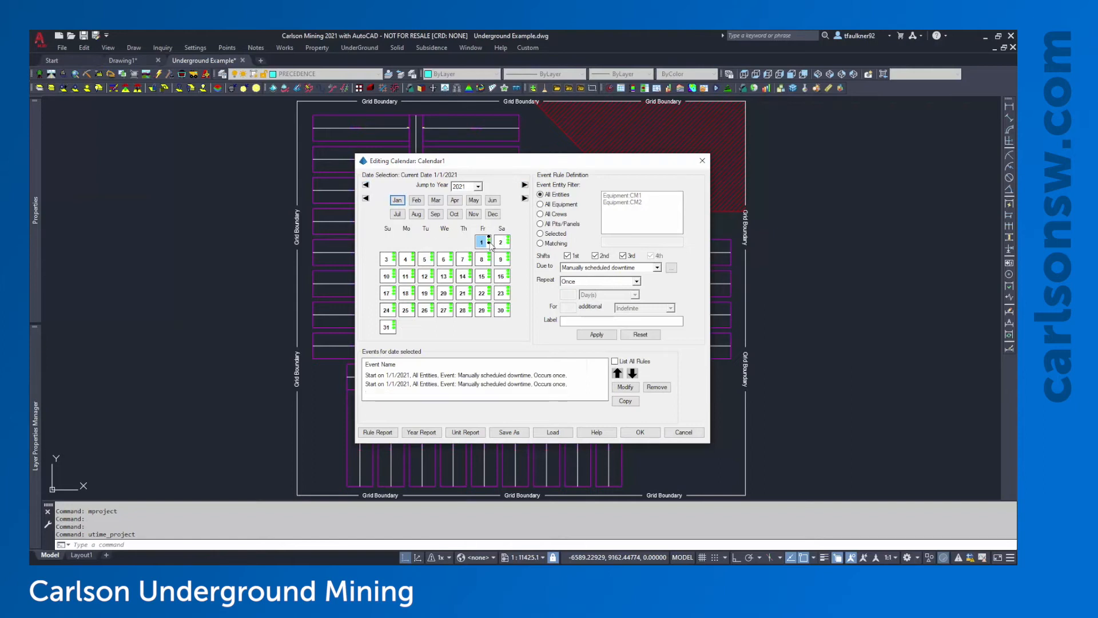
{"action": "left_click", "coordinate": [489, 244]}
{"action": "left_click", "coordinate": [489, 238]}
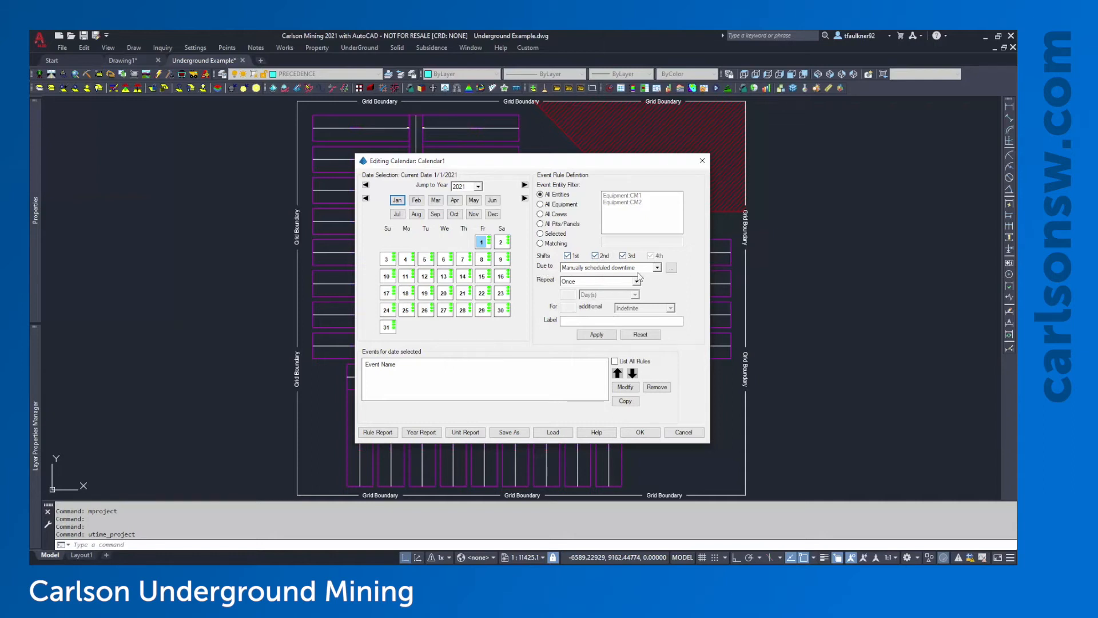
Apply an indefinite yearly downtime rule labelled New Year's Day to January 1, 2021 for all entities, and check it in 2022 and 2023.
{"action": "left_click", "coordinate": [576, 282]}
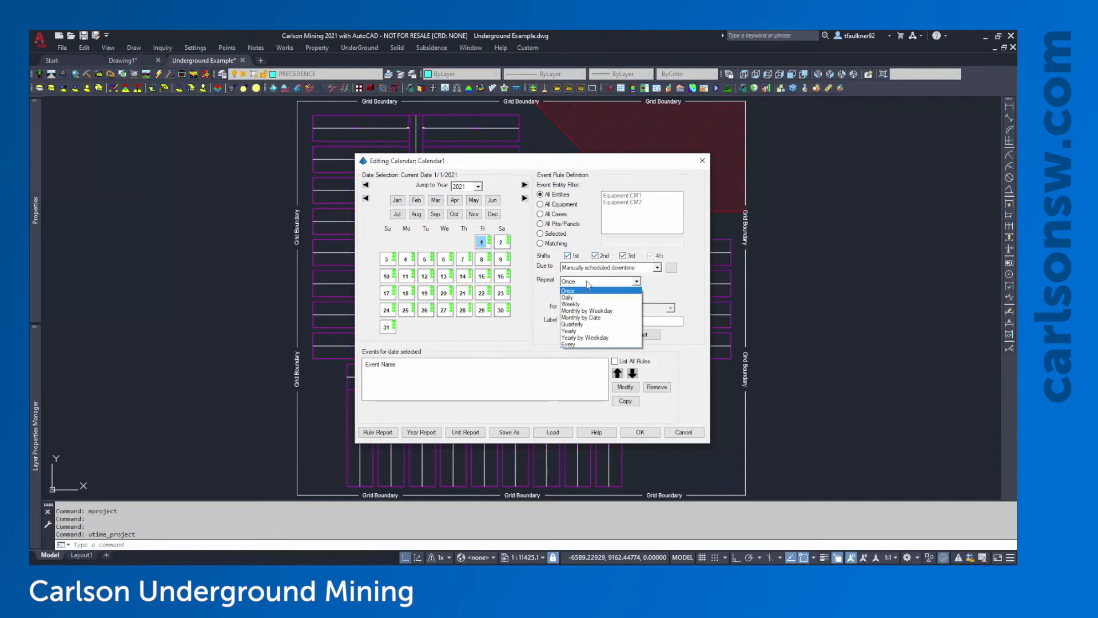
{"action": "left_click", "coordinate": [578, 331]}
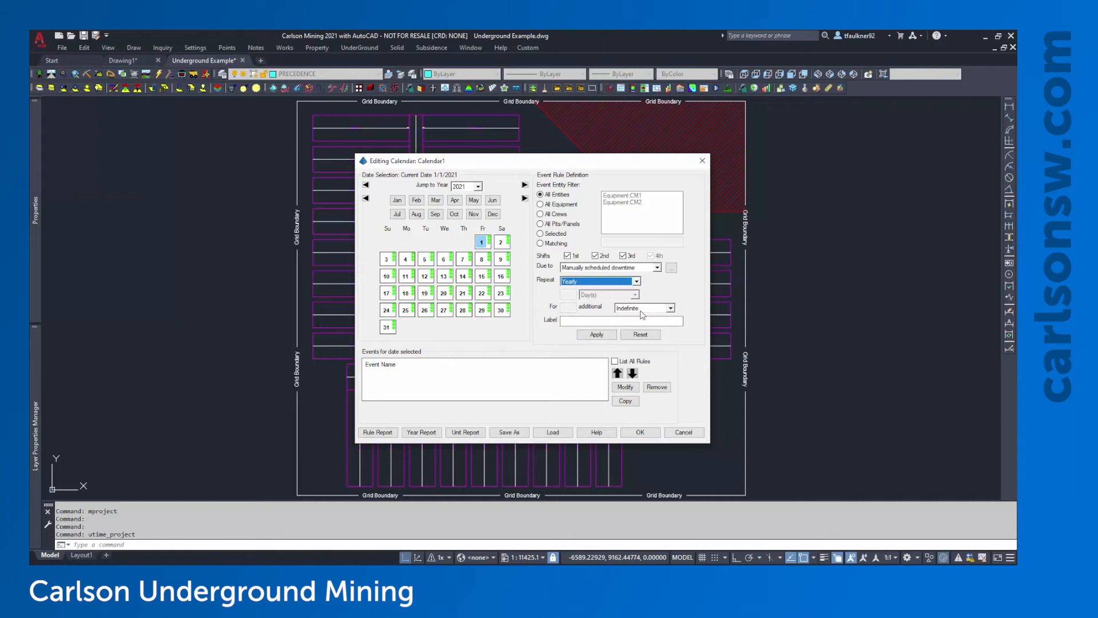
{"action": "left_click", "coordinate": [600, 321]}
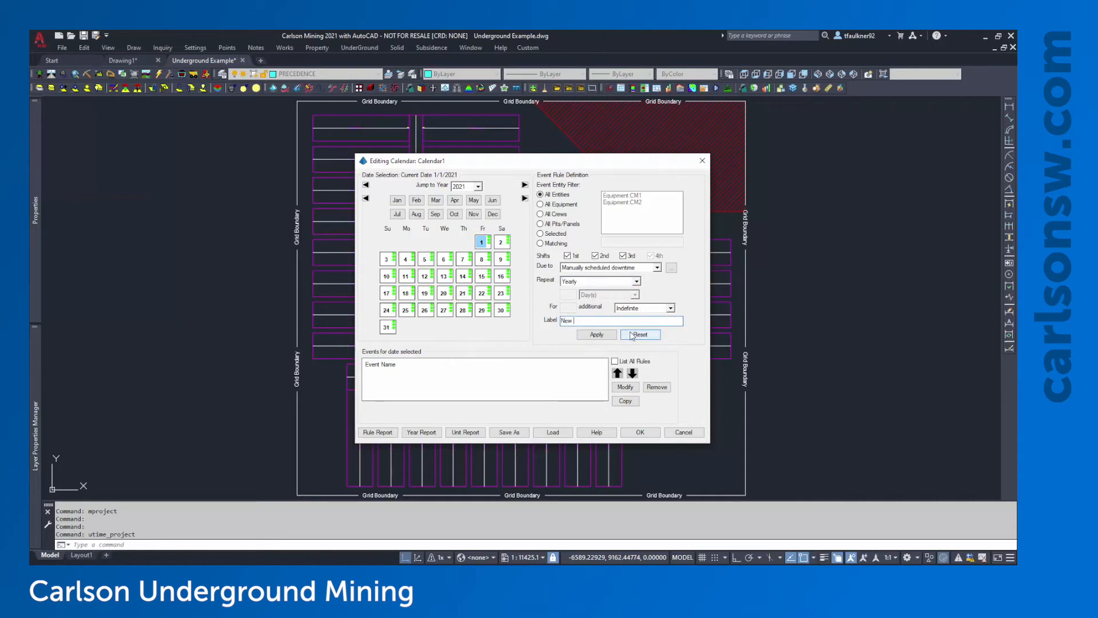
{"action": "type", "text": "New Year's Day"}
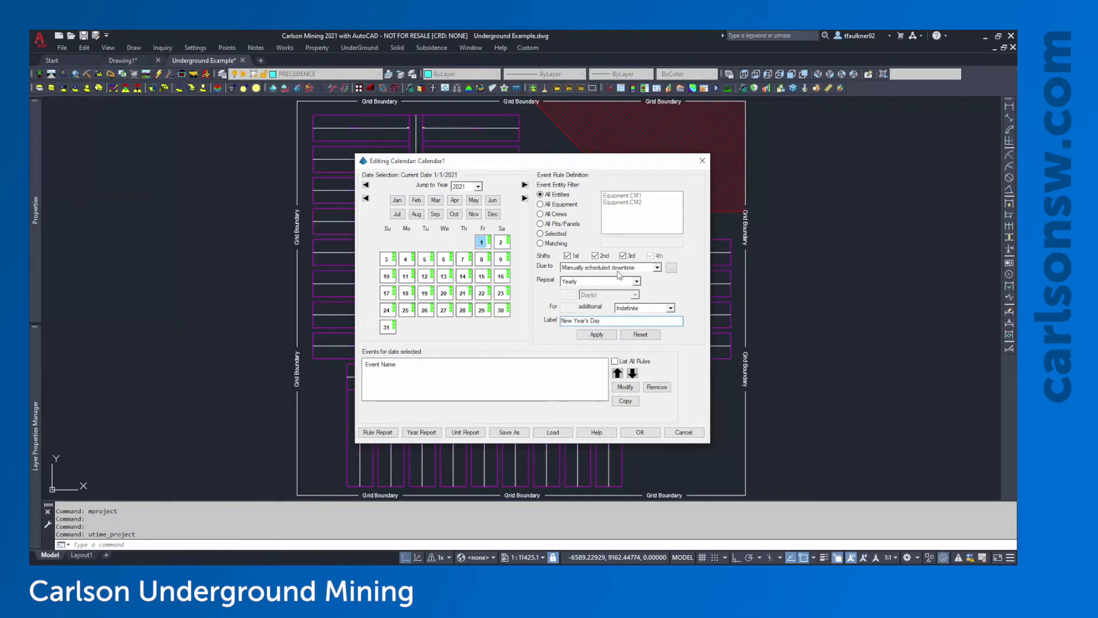
{"action": "left_click", "coordinate": [596, 334]}
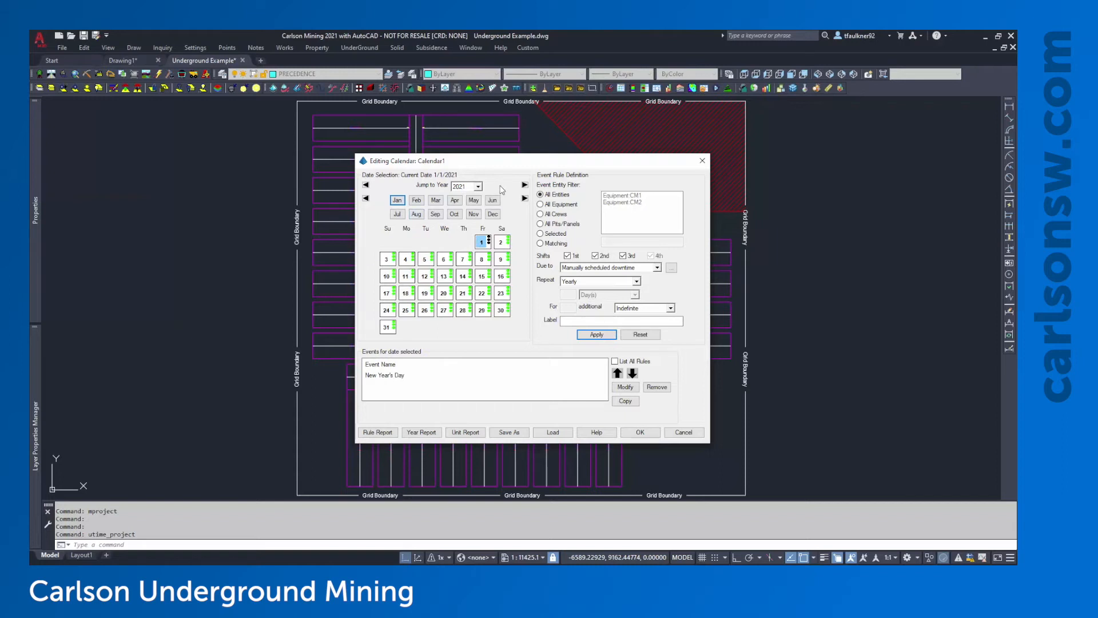
{"action": "left_click", "coordinate": [524, 186]}
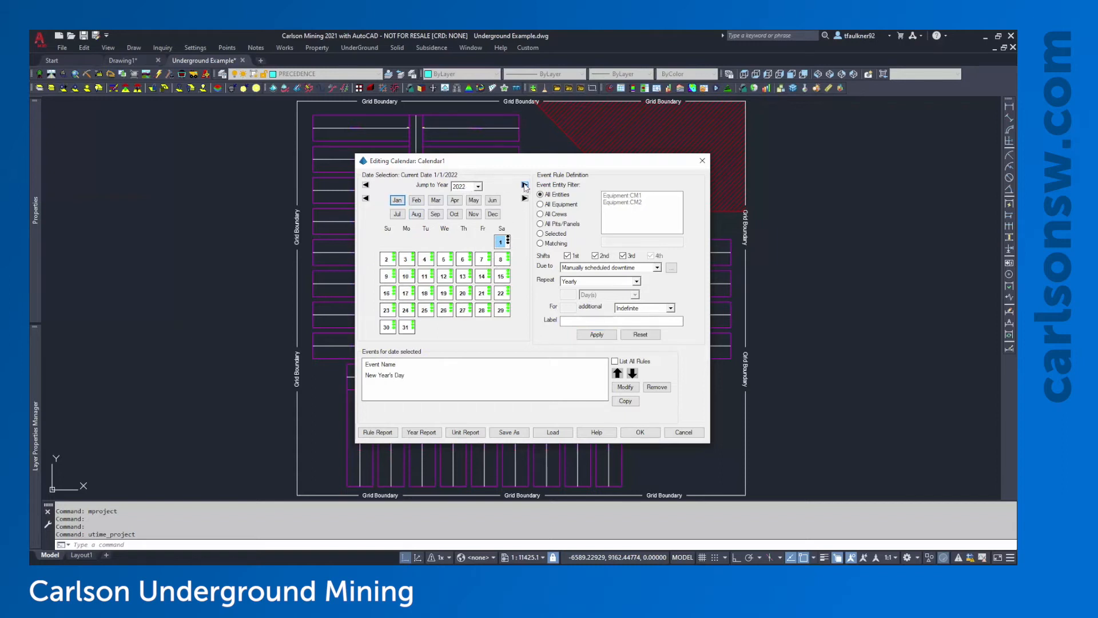
{"action": "left_click", "coordinate": [524, 185]}
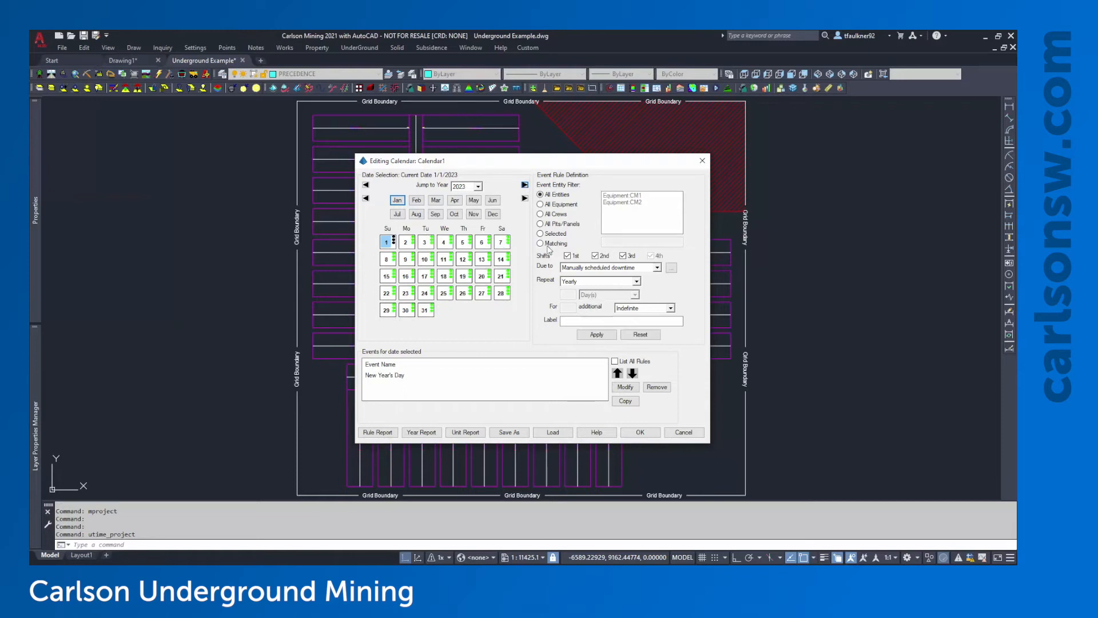
{"action": "left_click", "coordinate": [365, 185]}
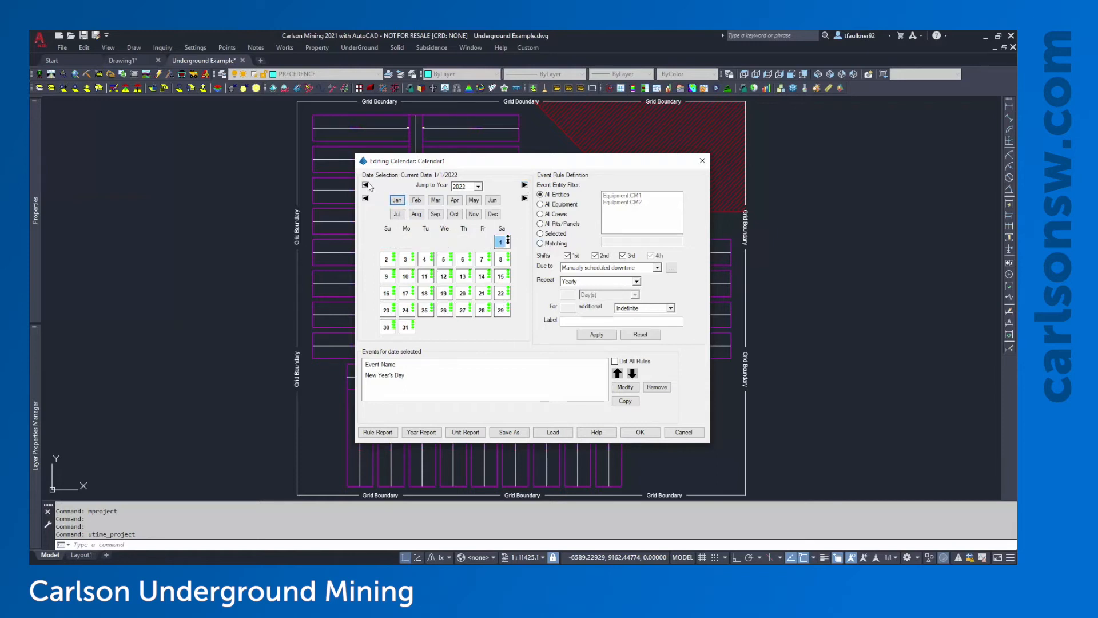
{"action": "left_click", "coordinate": [365, 185]}
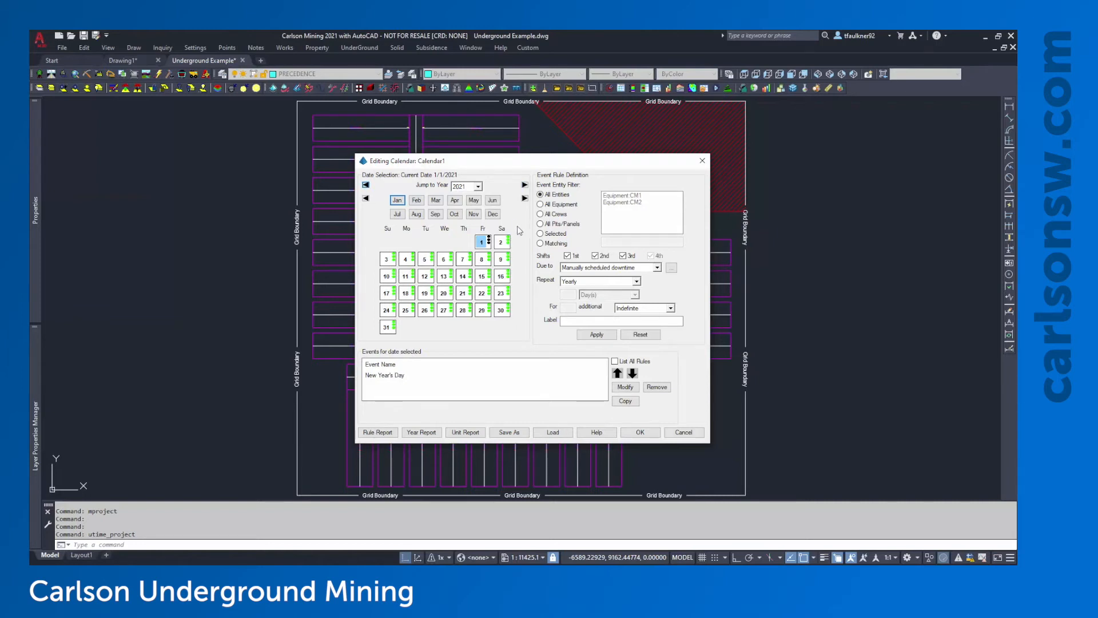
Set up a manually scheduled downtime rule on January 16, 2021 for equipment CM1 only, limited to the 3rd shift.
{"action": "left_click", "coordinate": [500, 276]}
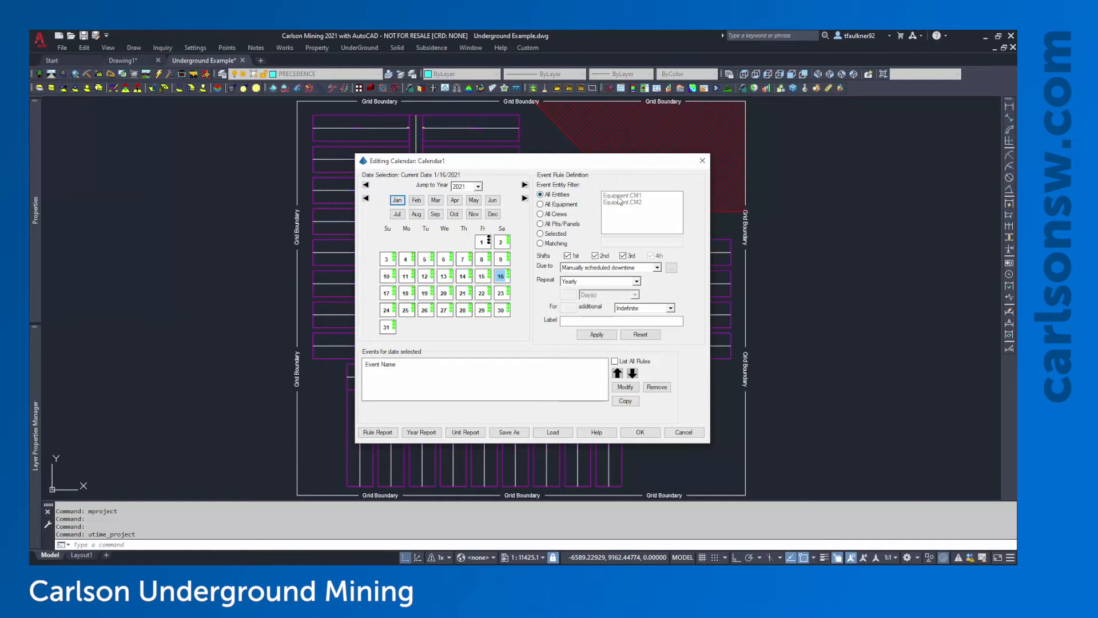
{"action": "left_click", "coordinate": [554, 234]}
{"action": "left_click", "coordinate": [623, 196]}
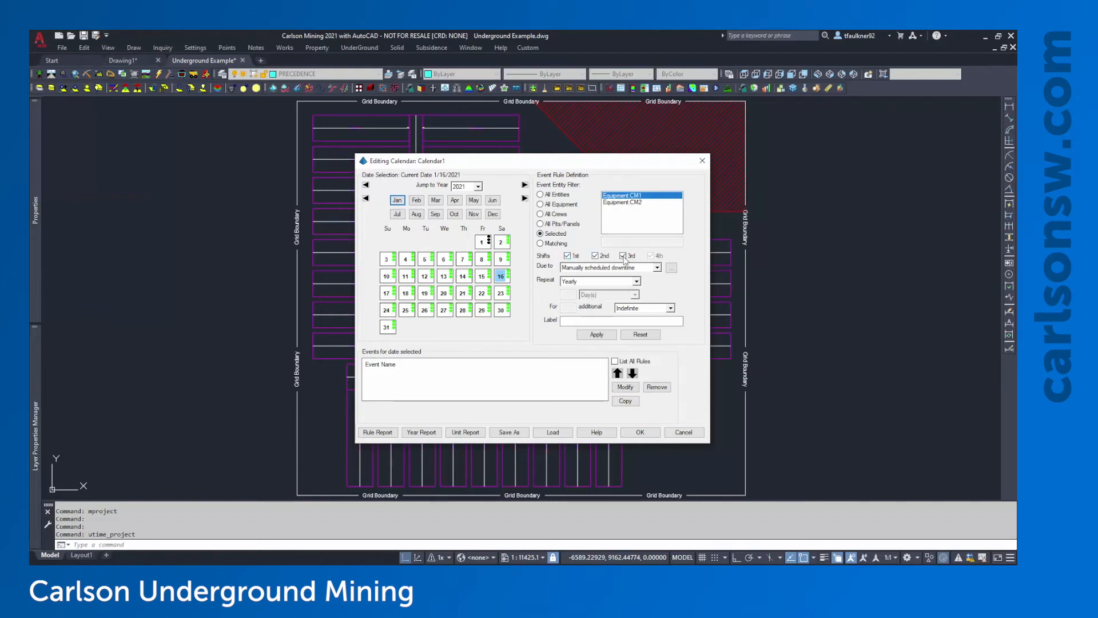
{"action": "left_click", "coordinate": [569, 257]}
{"action": "left_click", "coordinate": [595, 256]}
Repeat the CM1 downtime every 14 days indefinitely, apply it with the label Routine Maintenance, and check it in February and March.
{"action": "left_click", "coordinate": [576, 282]}
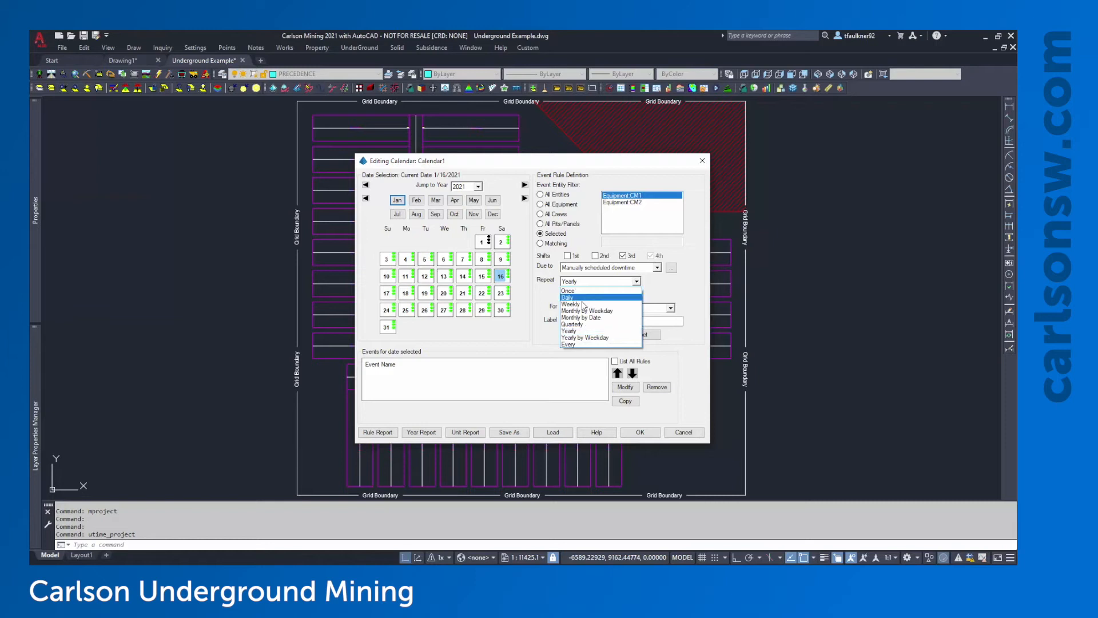
{"action": "left_click", "coordinate": [569, 345]}
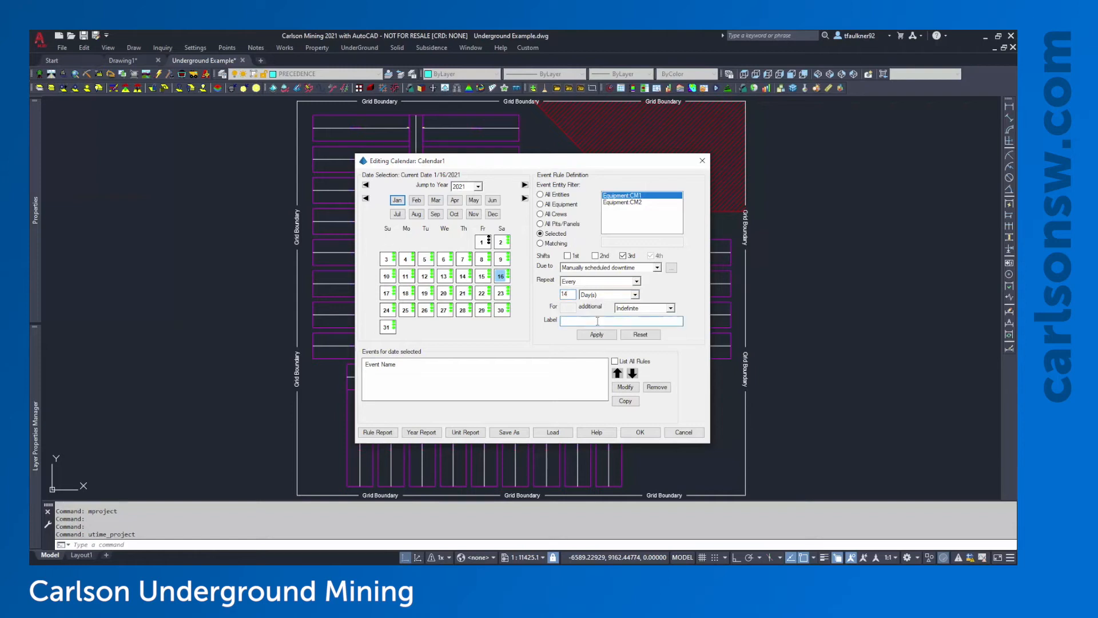
{"action": "type", "text": "Routine Maintenance"}
{"action": "left_click", "coordinate": [597, 336]}
{"action": "left_click", "coordinate": [524, 198]}
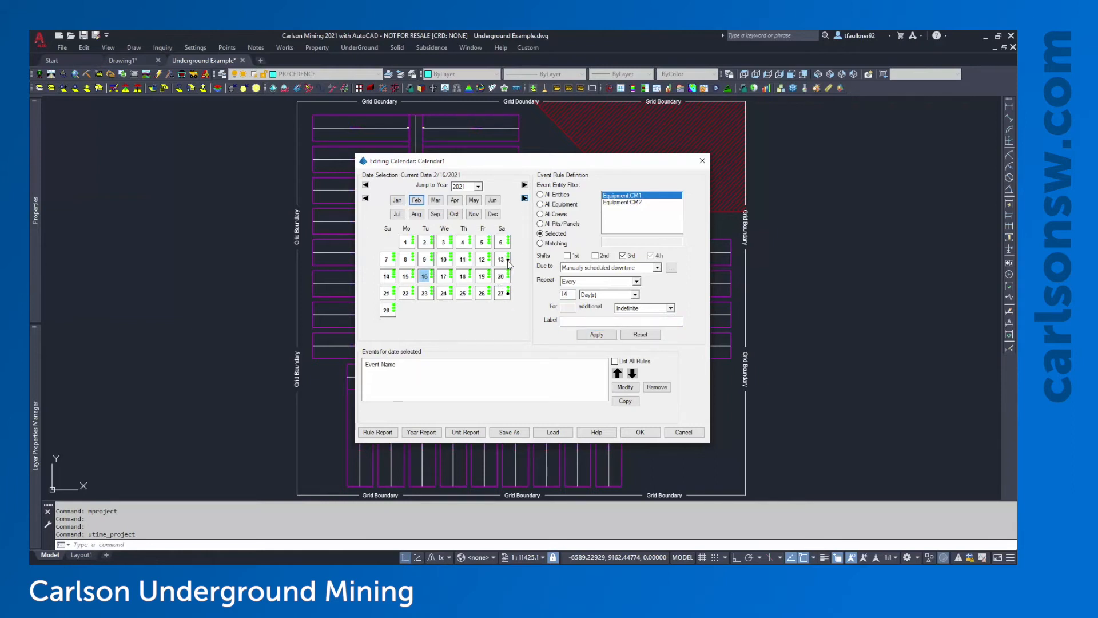
{"action": "left_click", "coordinate": [524, 199]}
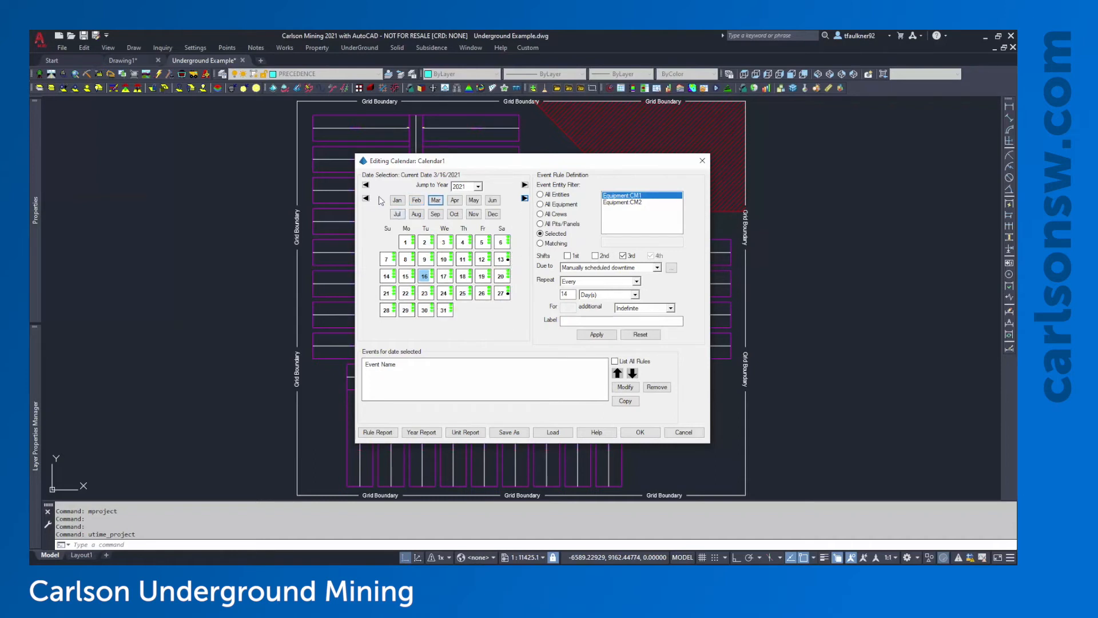
{"action": "left_click", "coordinate": [400, 202]}
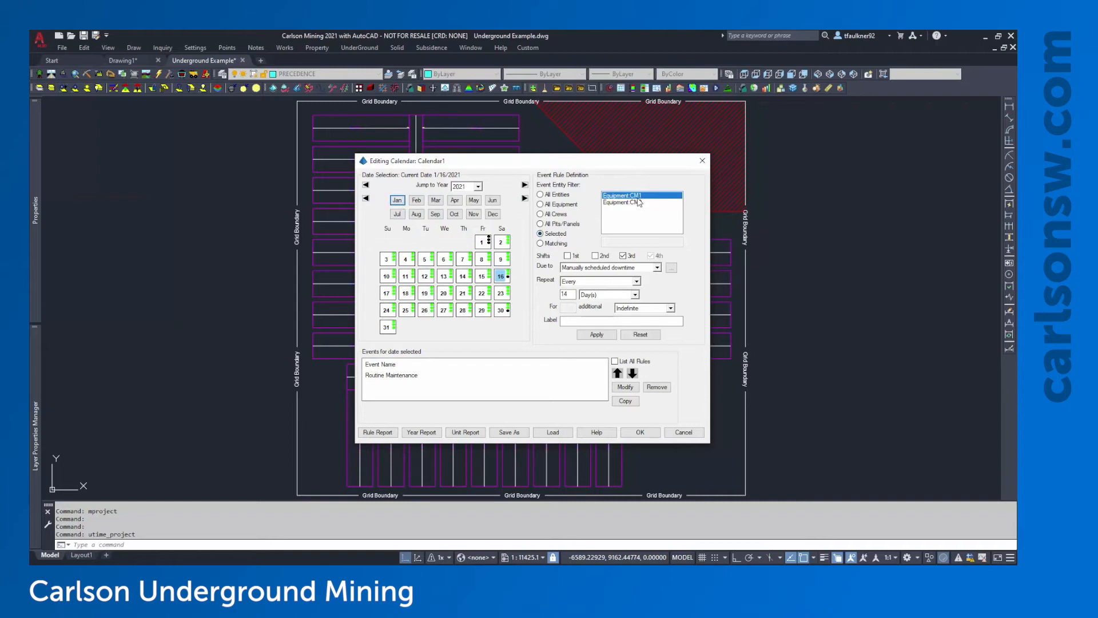
Set up a manually scheduled downtime rule on November 25, 2021 for all entities and all three shifts, repeating Yearly by Weekday.
{"action": "left_click", "coordinate": [557, 196]}
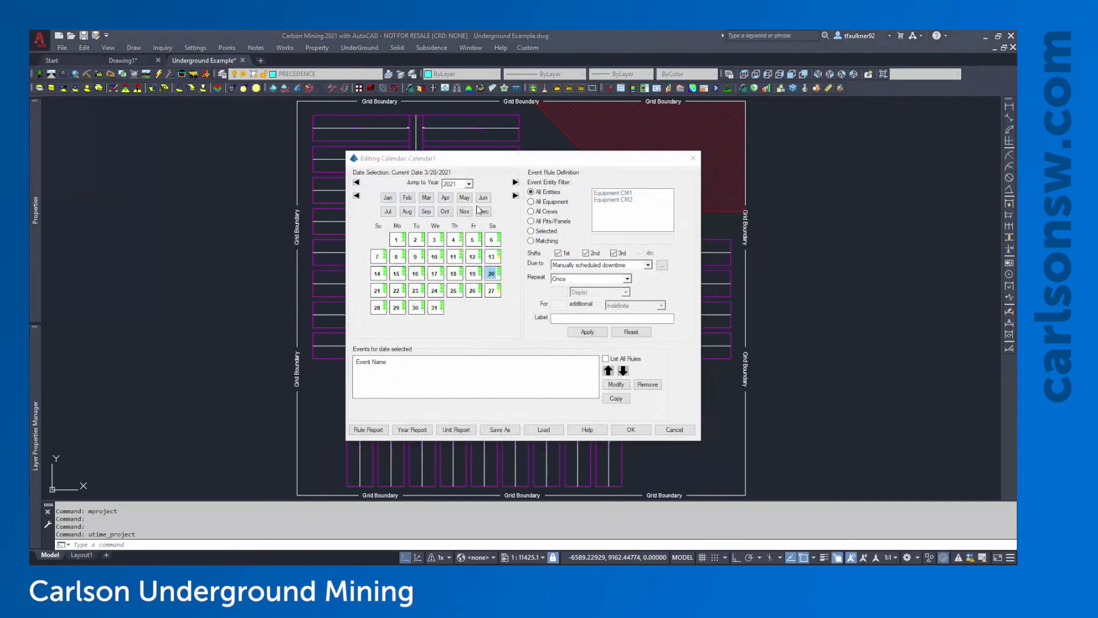
{"action": "left_click", "coordinate": [465, 212]}
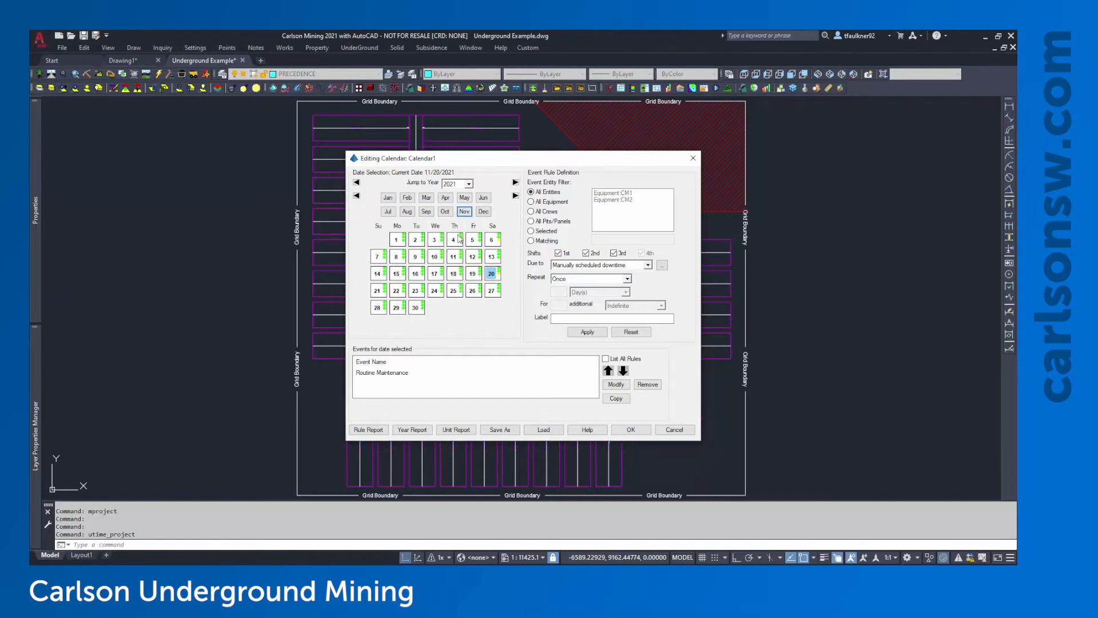
{"action": "left_click", "coordinate": [456, 290]}
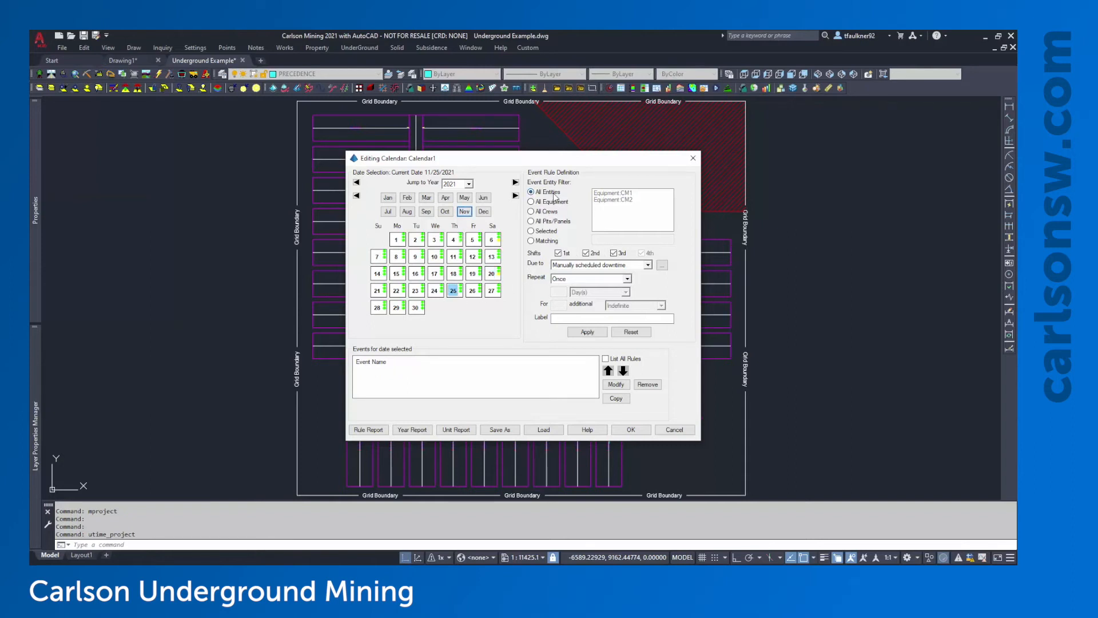
{"action": "left_click", "coordinate": [569, 279]}
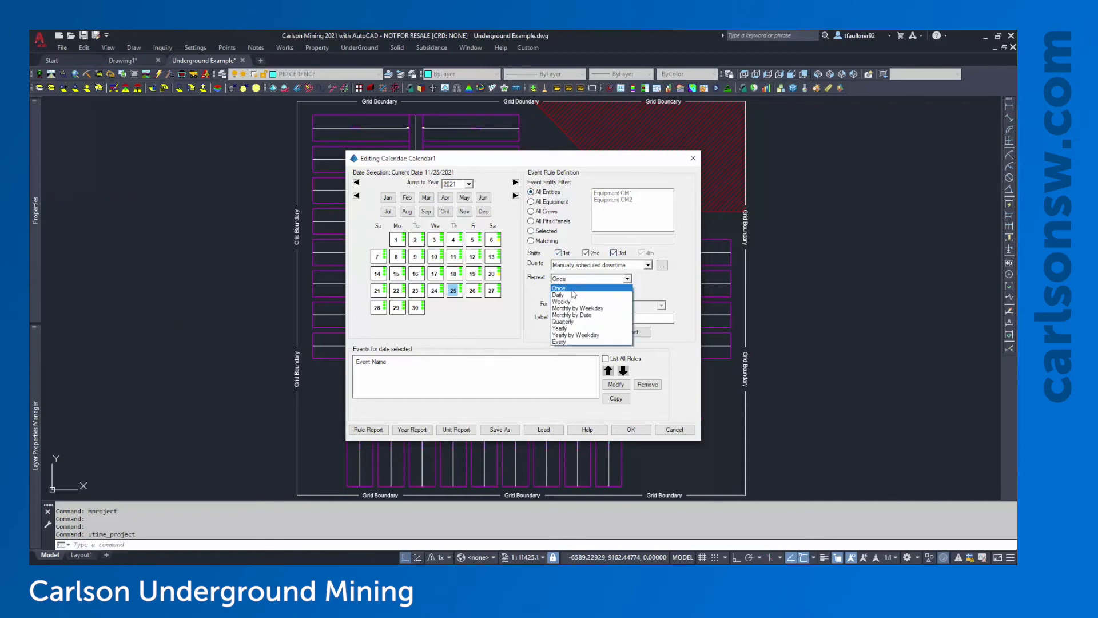
{"action": "left_click", "coordinate": [592, 336]}
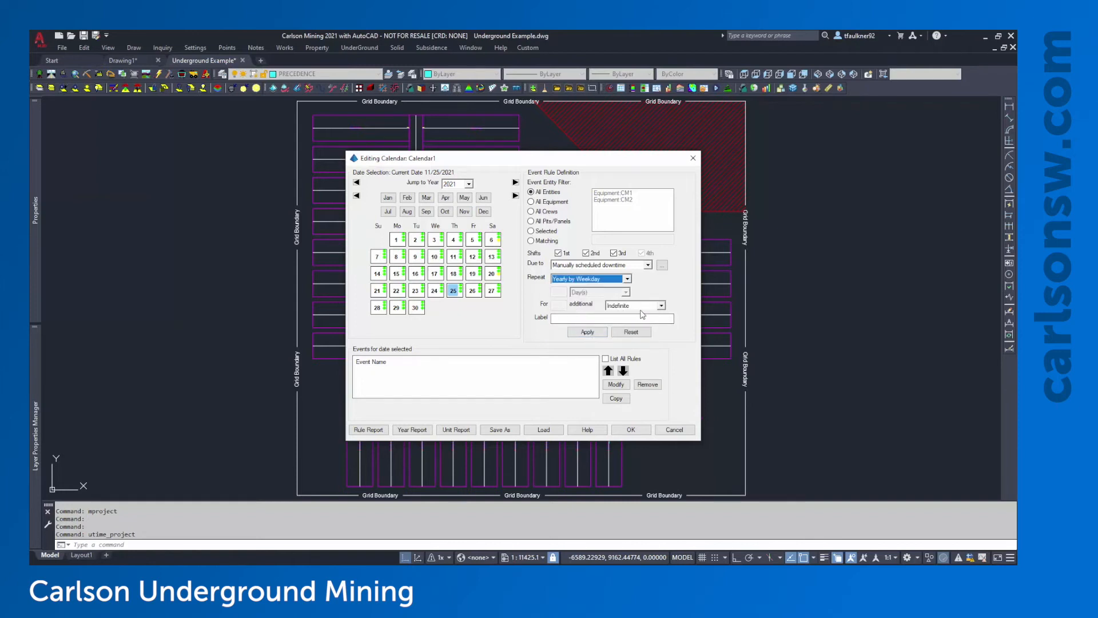
Apply the indefinite downtime rule labelled Thanksgiving without setting it as the last weekday, check it in 2022 and 2023, and return to 2021.
{"action": "left_click", "coordinate": [612, 318]}
{"action": "type", "text": "Thanksgiving"}
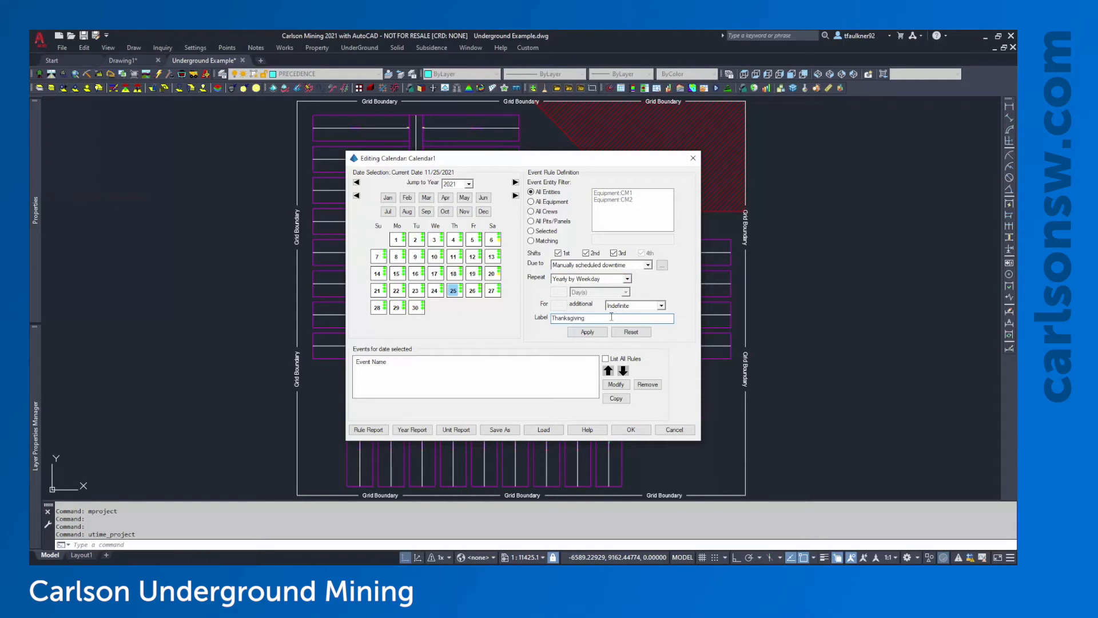
{"action": "left_click", "coordinate": [587, 332]}
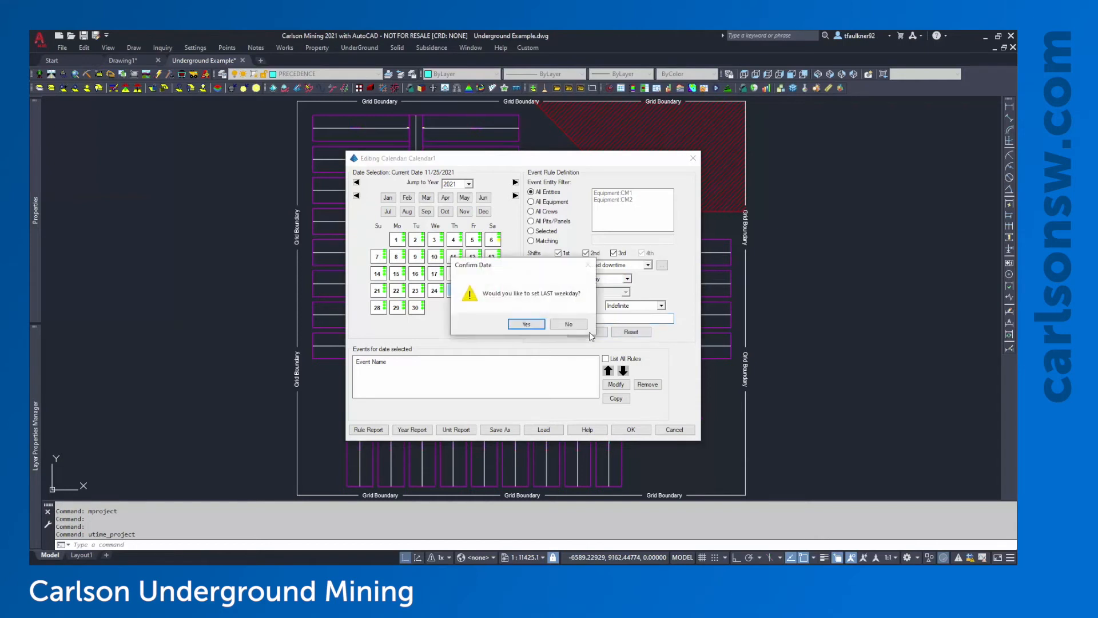
{"action": "left_click_drag", "start_coordinate": [531, 267], "coordinate": [640, 272]}
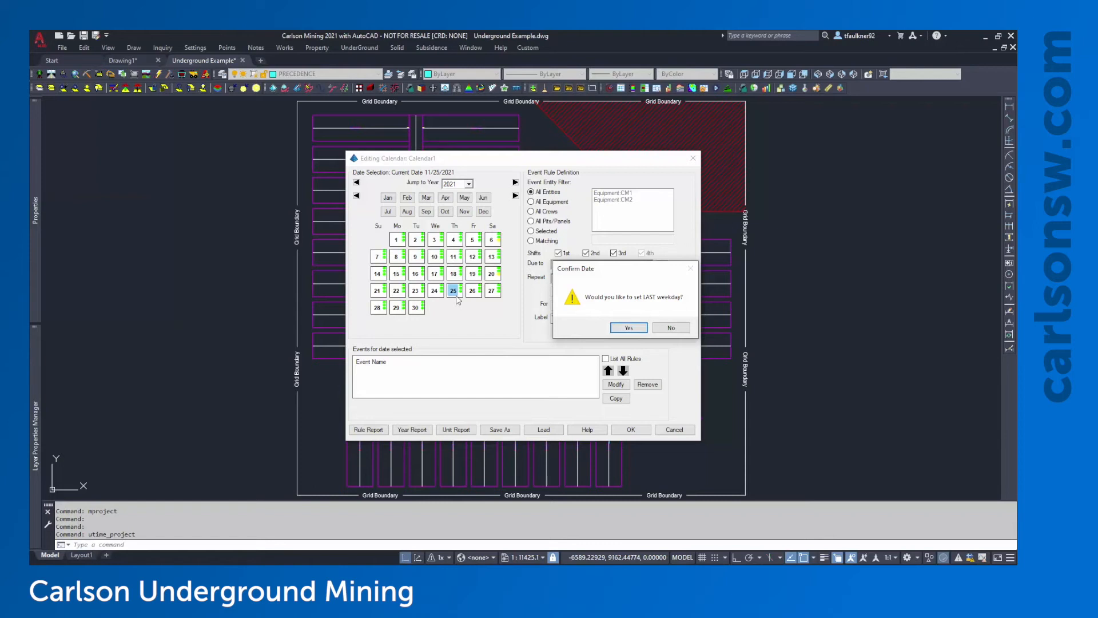
{"action": "left_click", "coordinate": [660, 329]}
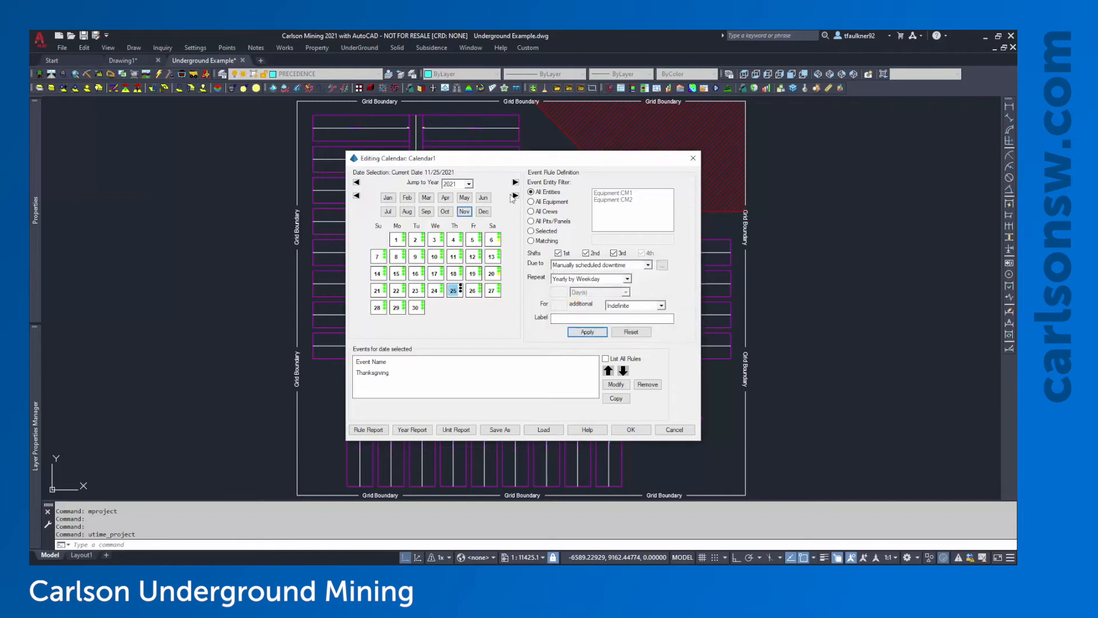
{"action": "left_click", "coordinate": [515, 182]}
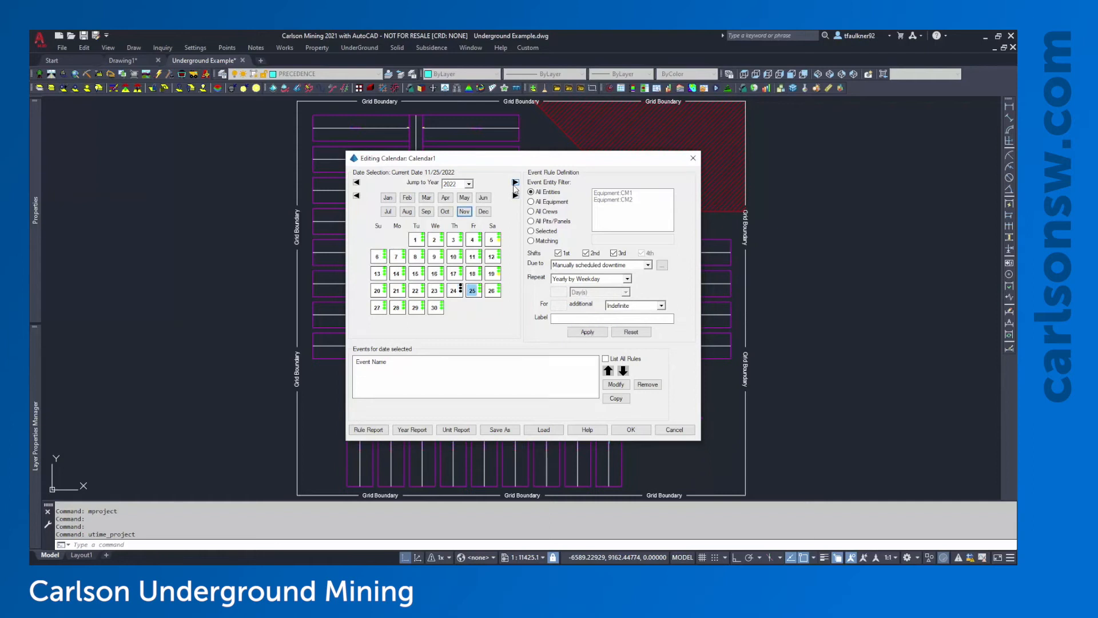
{"action": "left_click", "coordinate": [516, 182]}
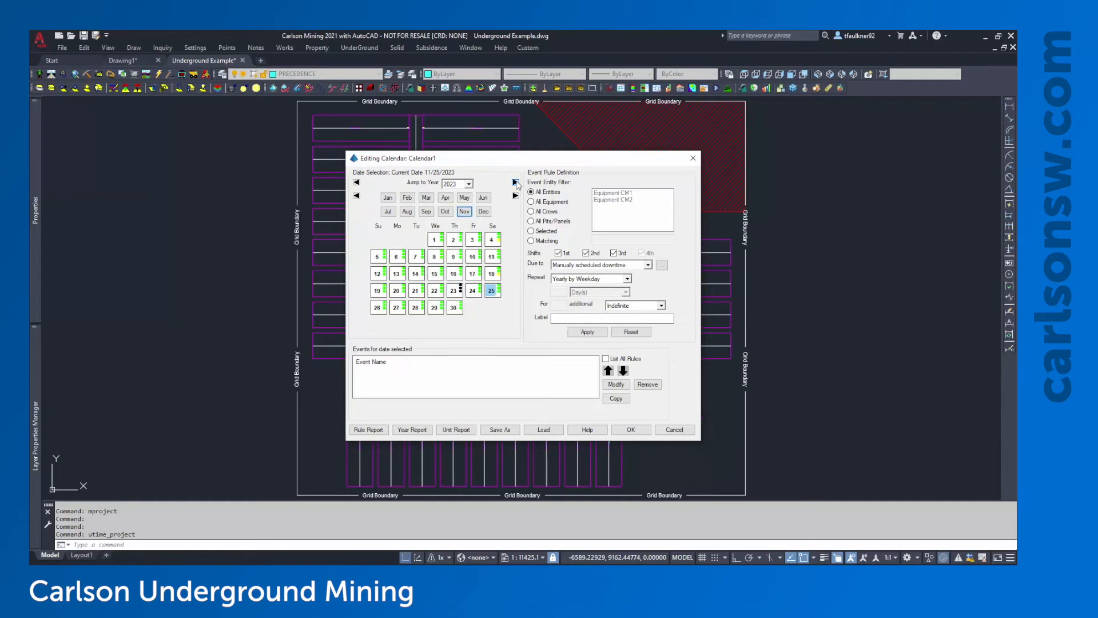
{"action": "left_click", "coordinate": [455, 292]}
{"action": "left_click", "coordinate": [357, 183]}
{"action": "left_click", "coordinate": [357, 183]}
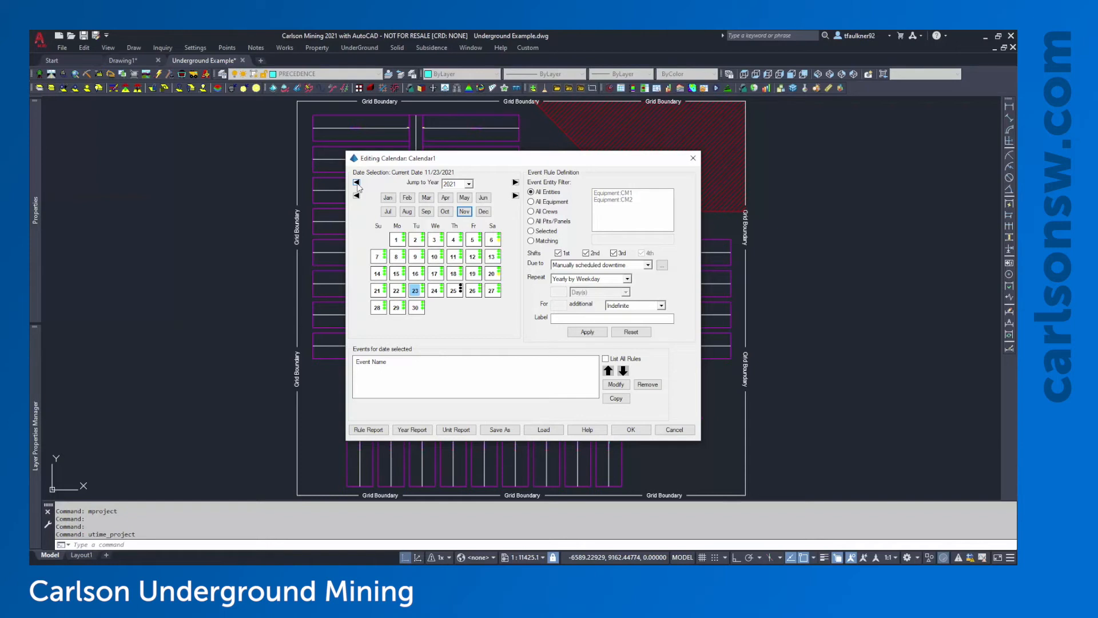
Set up a manually scheduled uptime rule on April 10, 2021 for equipment CM1 only, limited to the 3rd shift.
{"action": "left_click", "coordinate": [388, 199]}
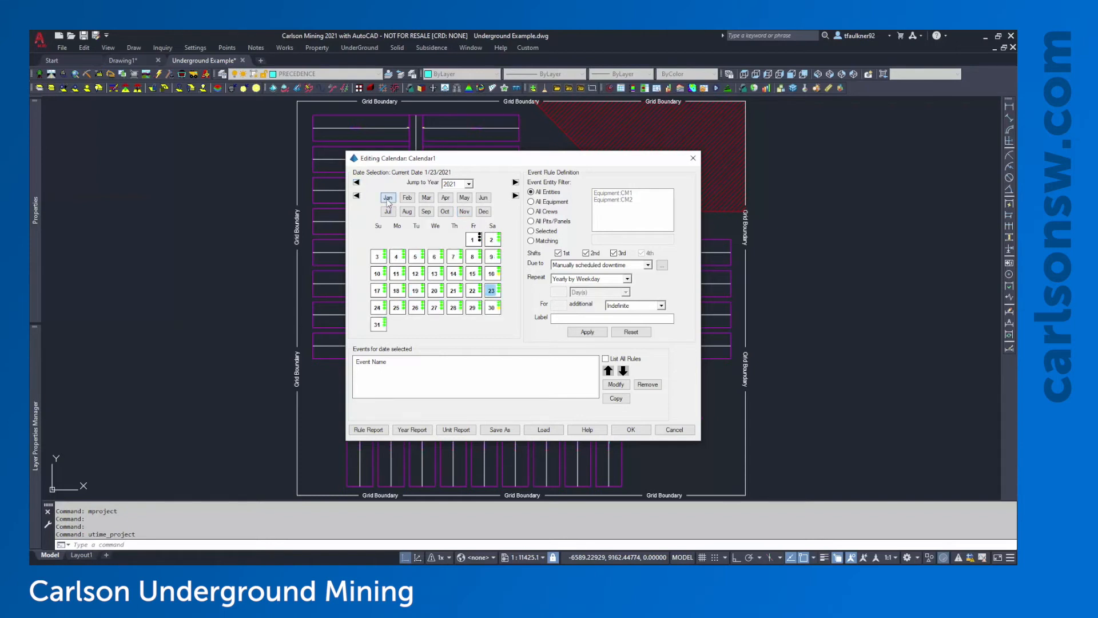
{"action": "left_click", "coordinate": [491, 273]}
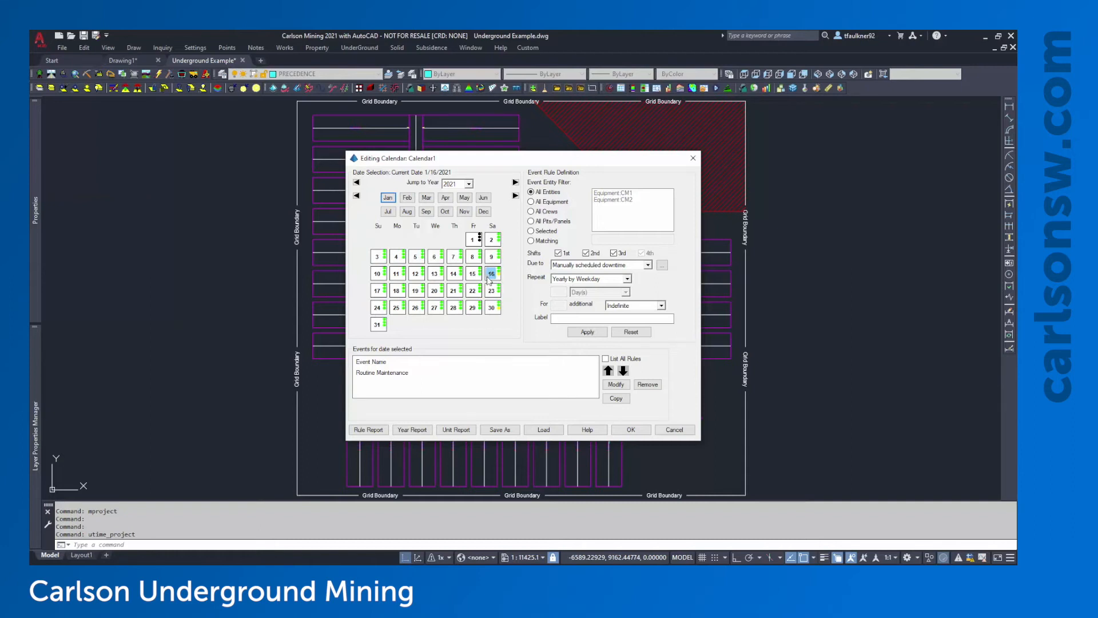
{"action": "left_click", "coordinate": [446, 198]}
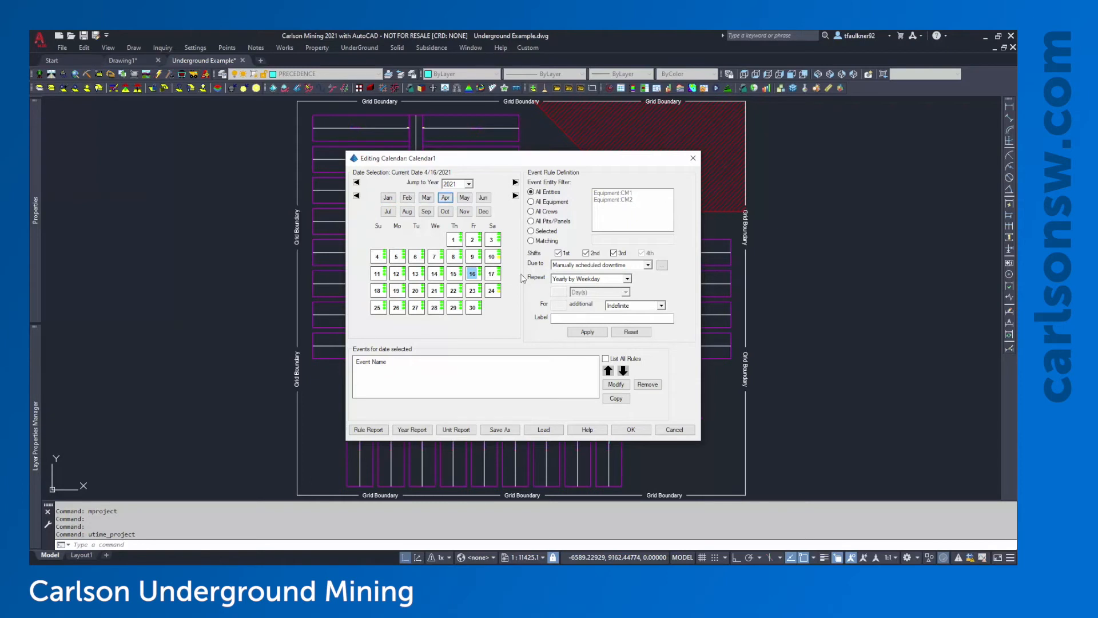
{"action": "left_click", "coordinate": [491, 258]}
{"action": "left_click", "coordinate": [547, 231]}
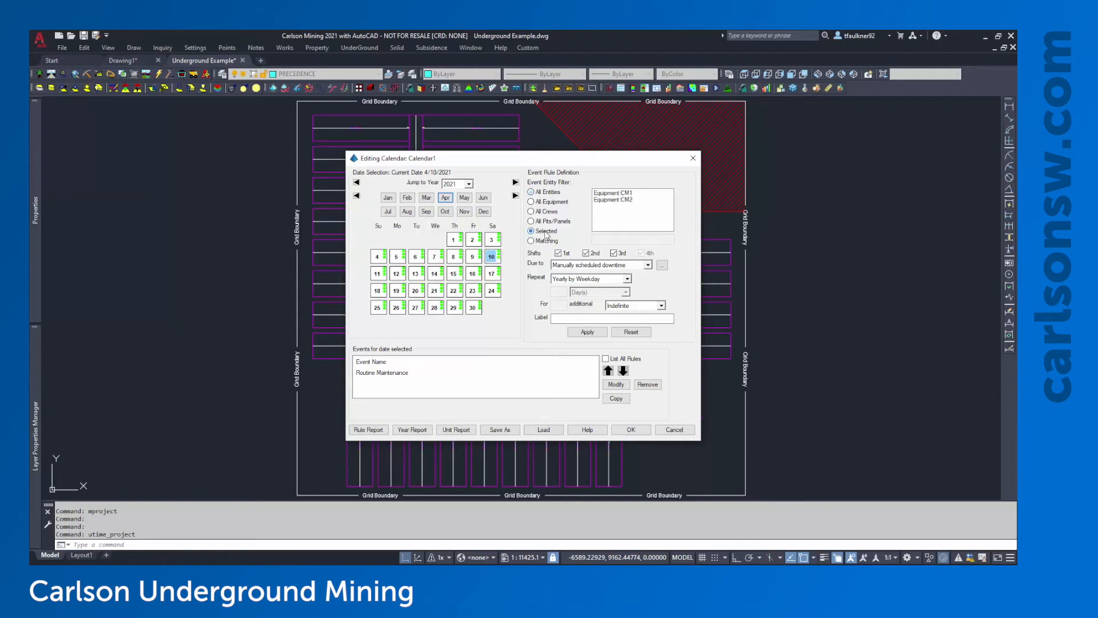
{"action": "left_click", "coordinate": [621, 193]}
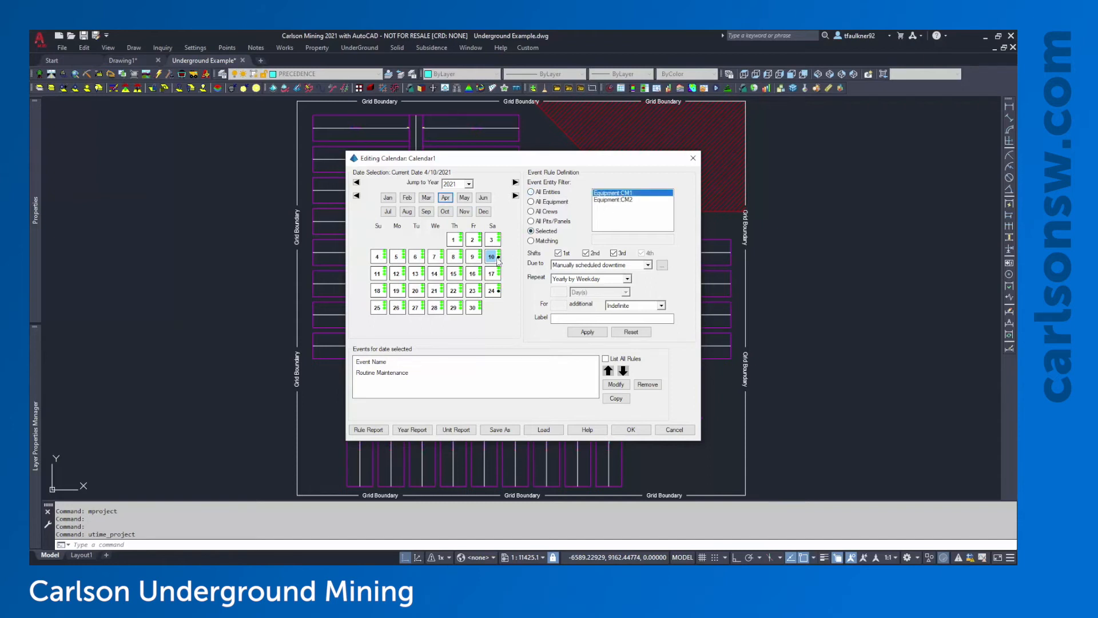
{"action": "left_click", "coordinate": [593, 267]}
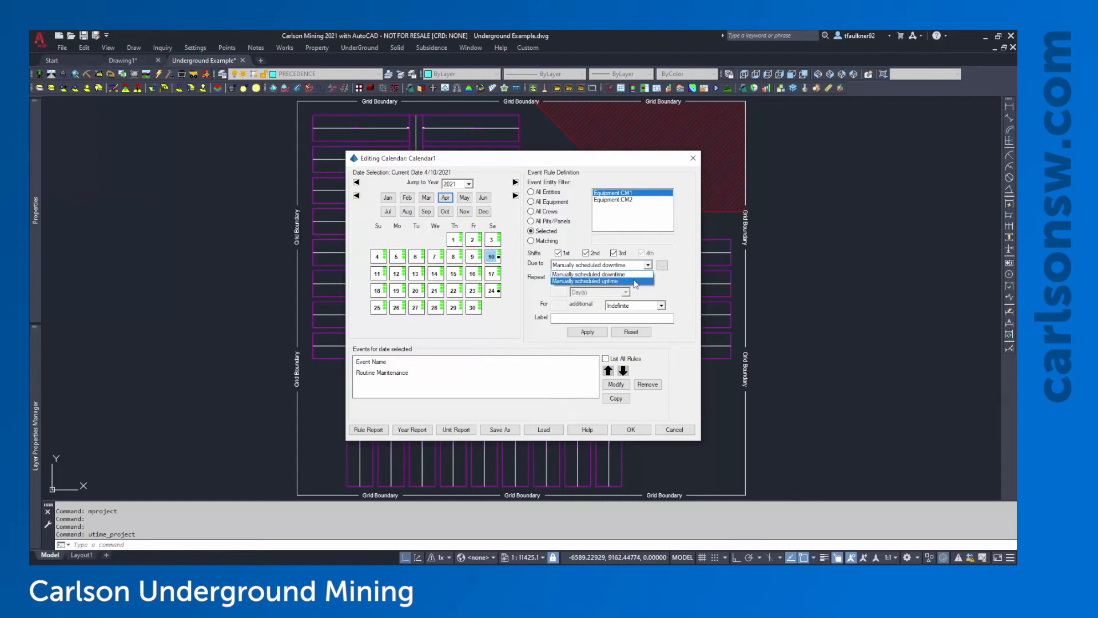
{"action": "left_click", "coordinate": [589, 281]}
{"action": "left_click", "coordinate": [558, 253]}
{"action": "left_click", "coordinate": [585, 253]}
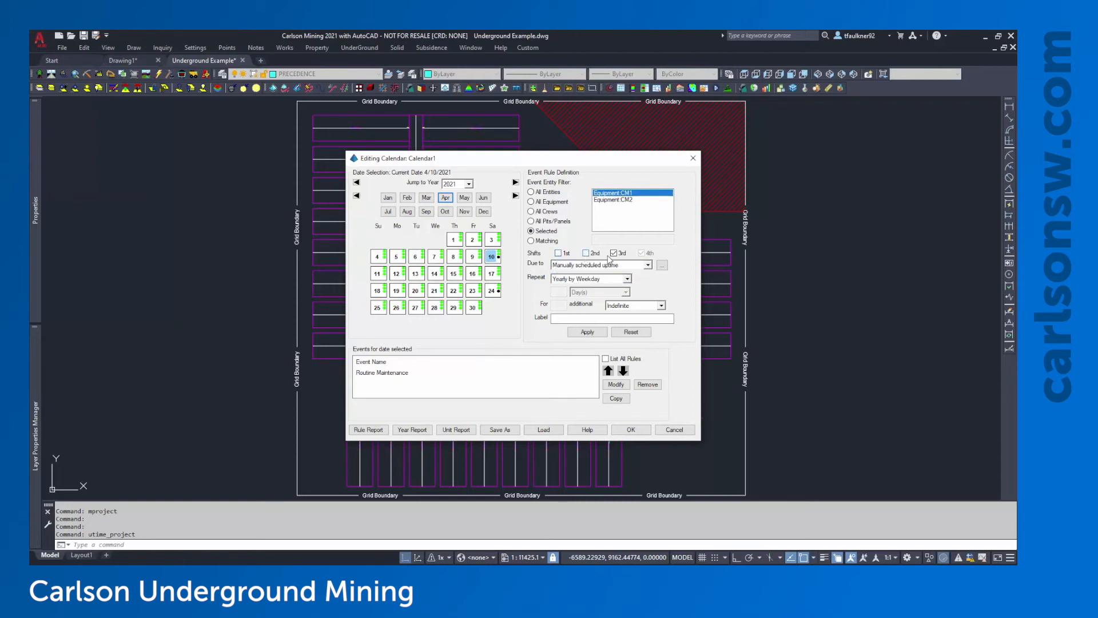
Repeat the CM1 uptime quarterly and indefinitely, apply it with the label Uptime, and compare it with Routine Maintenance in that date's events.
{"action": "left_click", "coordinate": [590, 280]}
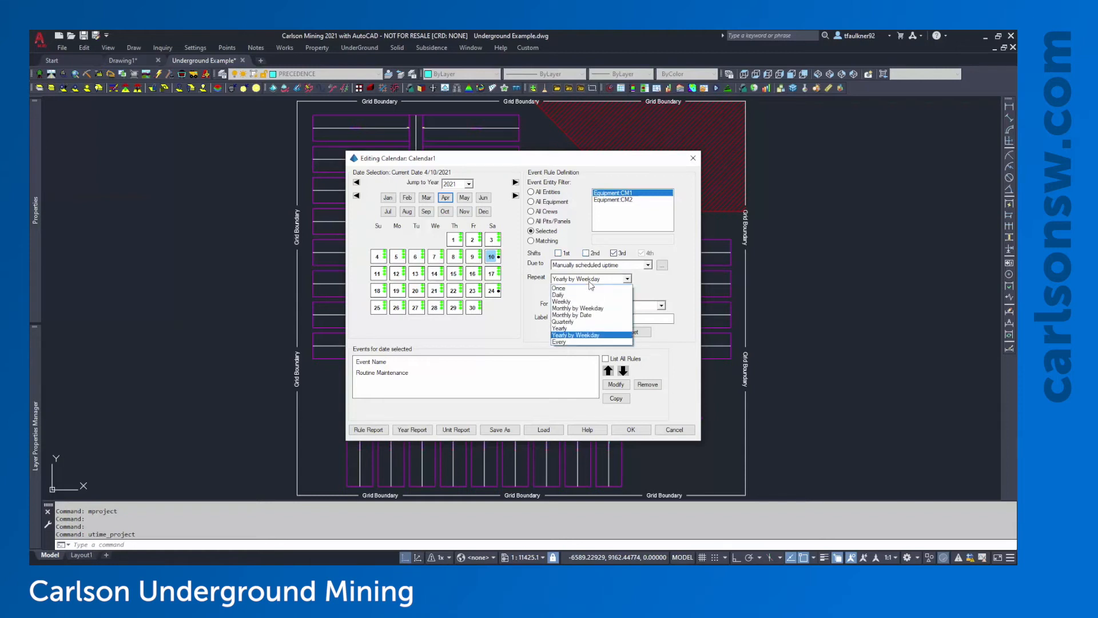
{"action": "left_click", "coordinate": [563, 322]}
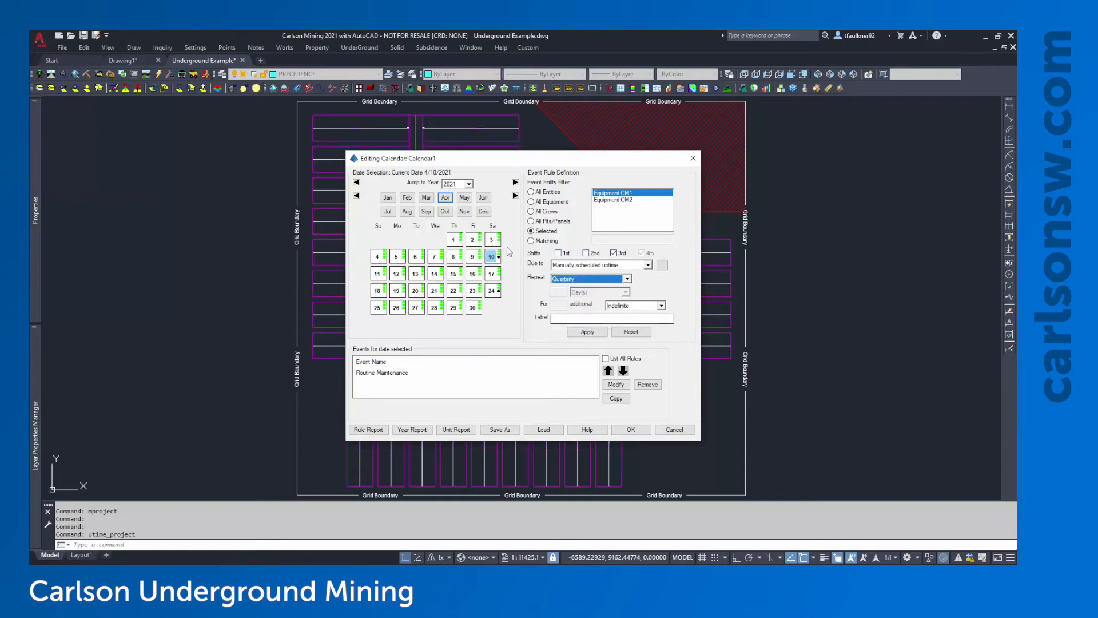
{"action": "left_click", "coordinate": [611, 318]}
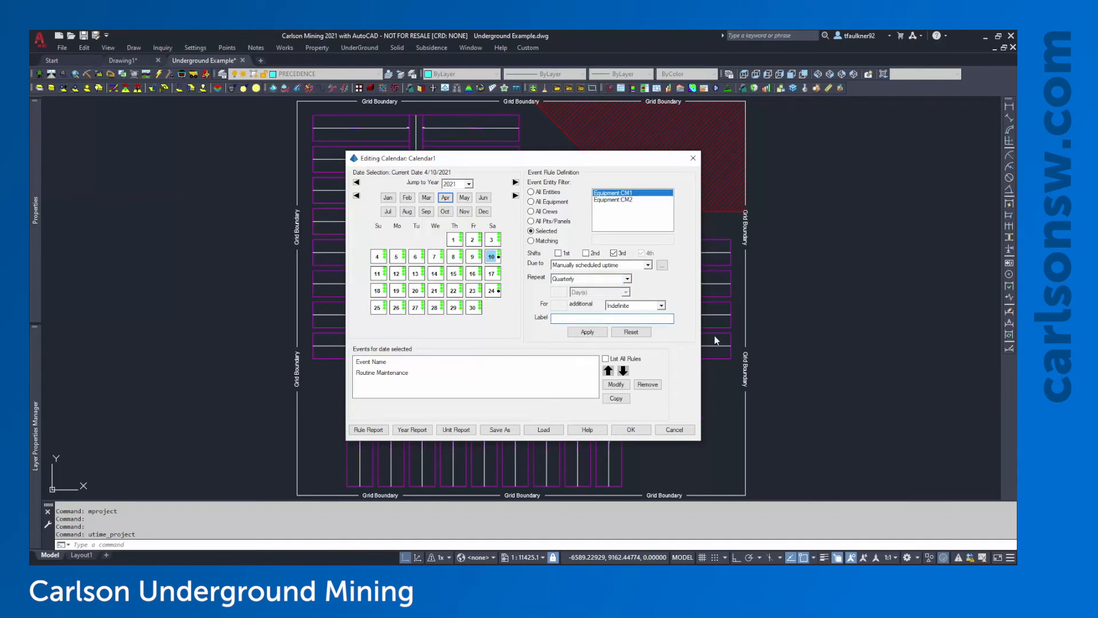
{"action": "type", "text": "Uptime"}
{"action": "left_click", "coordinate": [583, 332]}
{"action": "left_click", "coordinate": [379, 373]}
{"action": "left_click", "coordinate": [378, 381]}
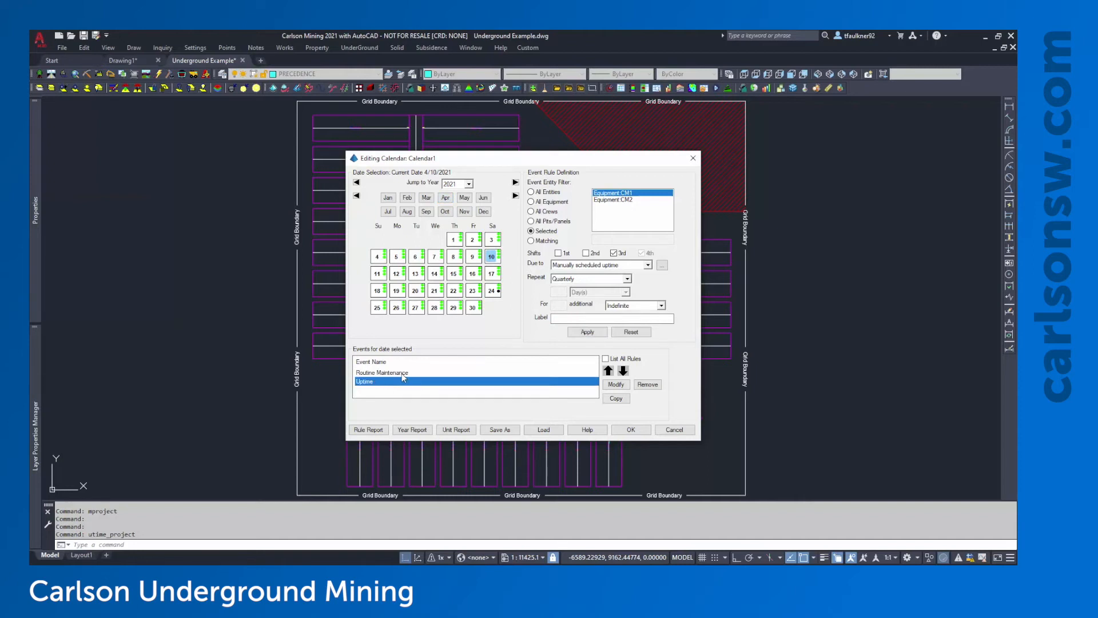
{"action": "left_click", "coordinate": [379, 374]}
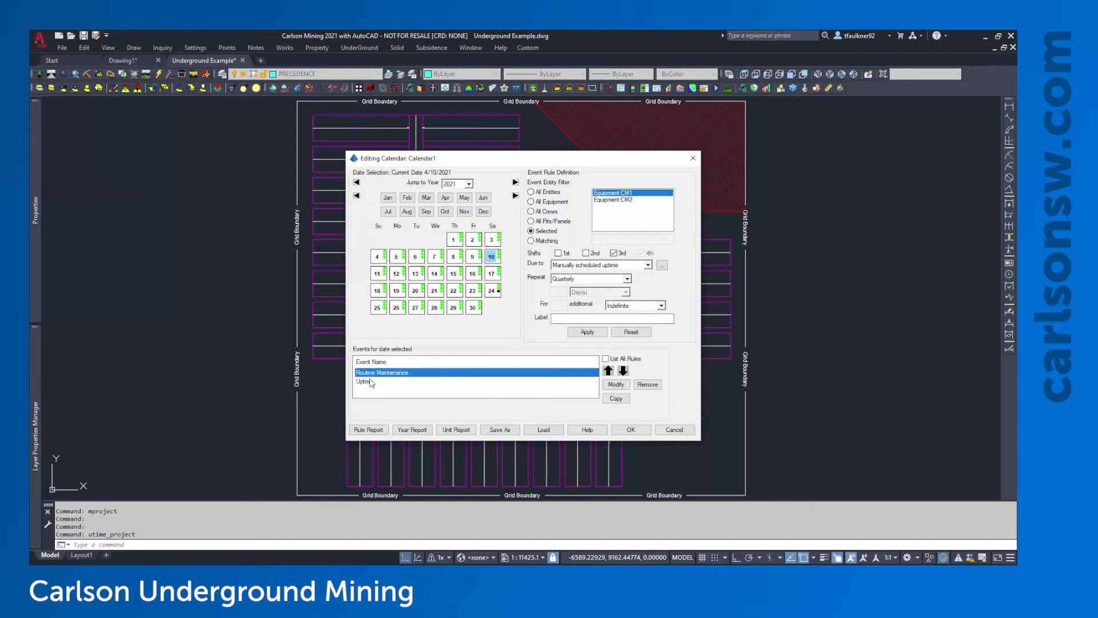
{"action": "left_click", "coordinate": [376, 381]}
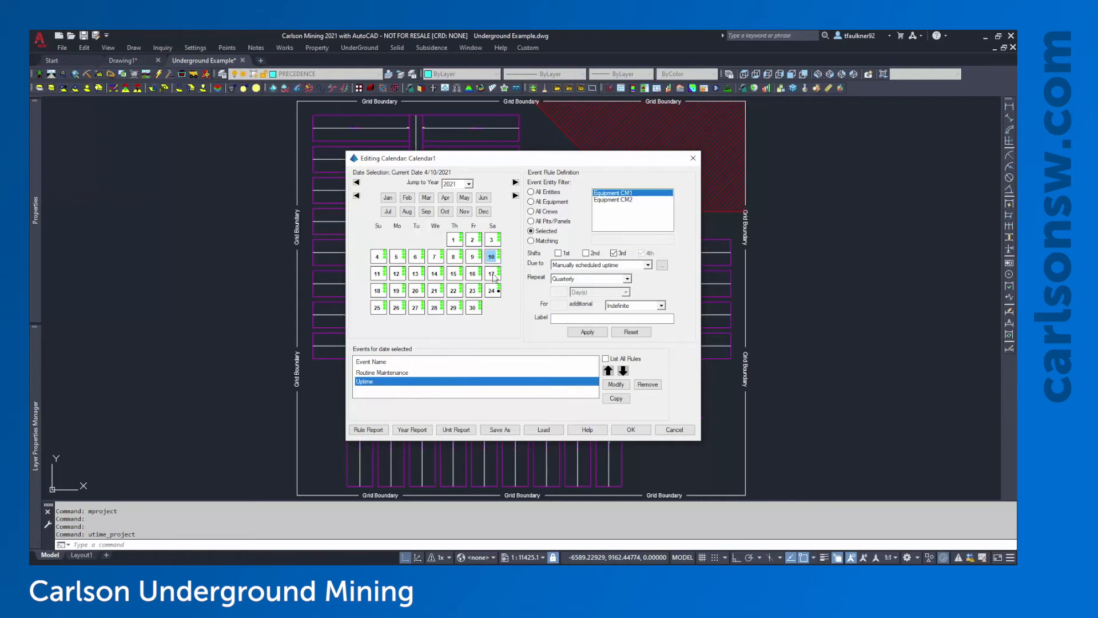
{"action": "left_click", "coordinate": [393, 372]}
{"action": "left_click", "coordinate": [376, 381]}
Open the calendar's rule report setup and add the shift3 field directly after shift2 in the used fields.
{"action": "left_click", "coordinate": [367, 429]}
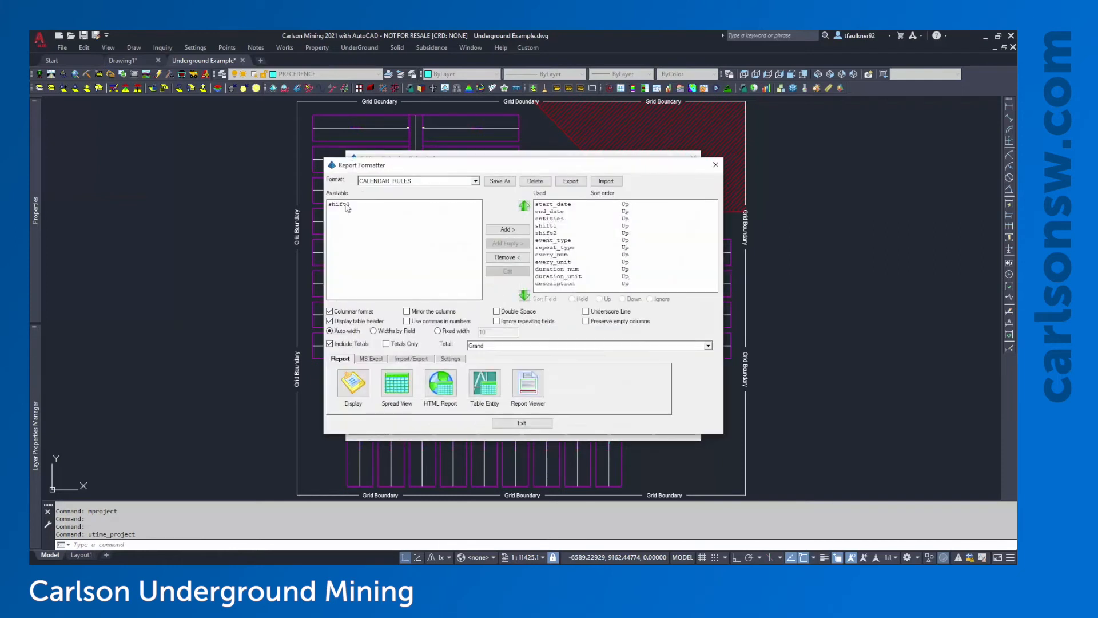
{"action": "left_click", "coordinate": [343, 205]}
{"action": "double_click", "coordinate": [345, 205]}
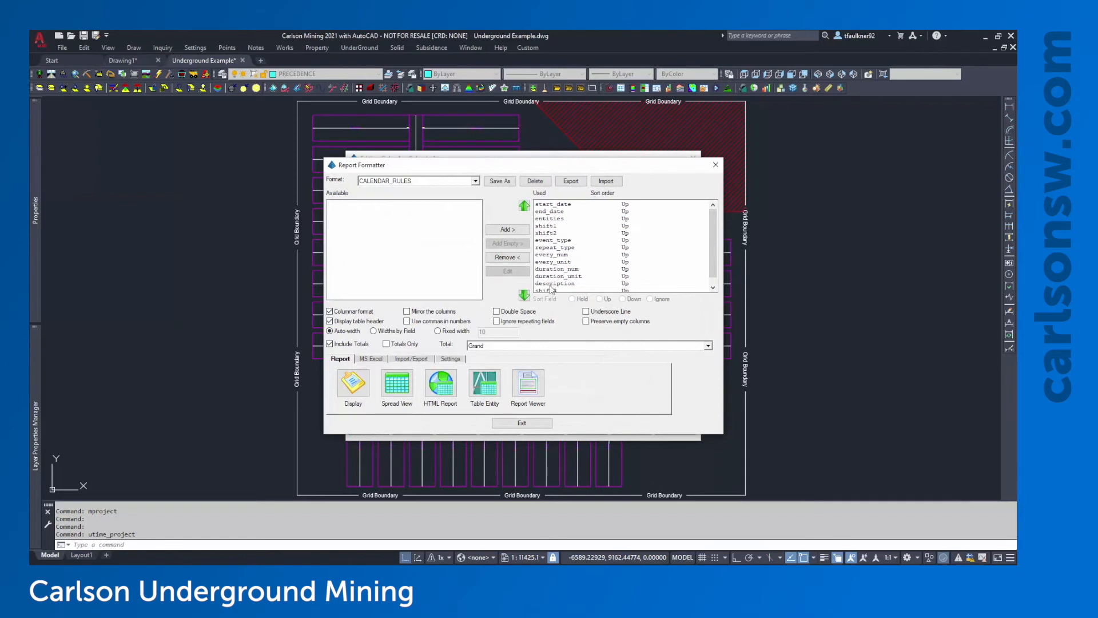
{"action": "left_click", "coordinate": [523, 207]}
{"action": "left_click", "coordinate": [523, 206]}
{"action": "left_click", "coordinate": [523, 206]}
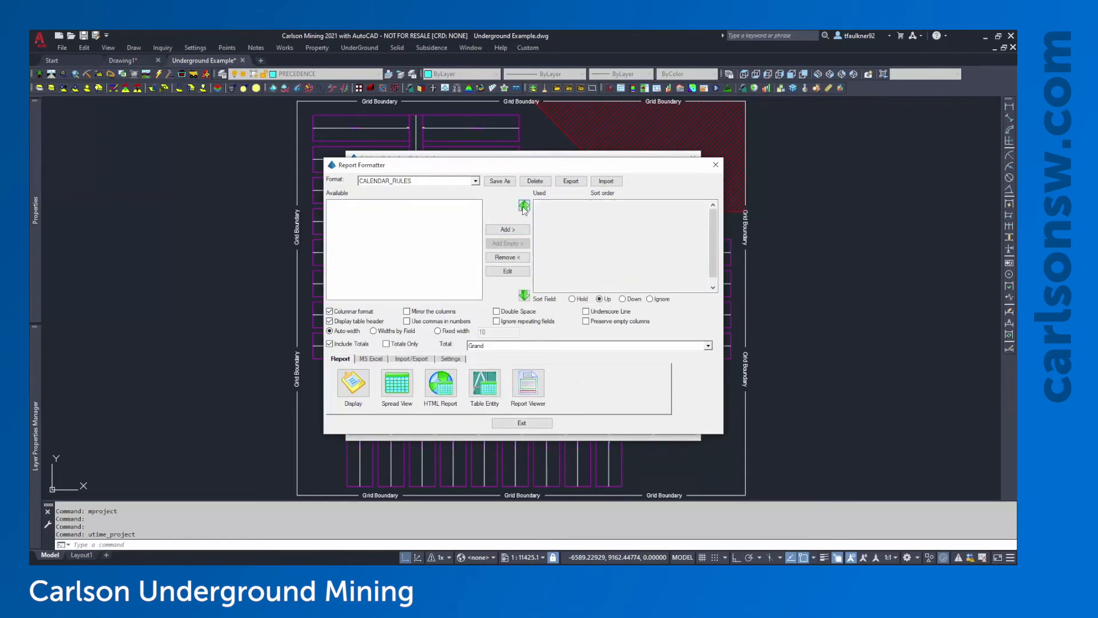
{"action": "left_click", "coordinate": [524, 206]}
{"action": "left_click", "coordinate": [523, 206]}
{"action": "left_click", "coordinate": [523, 207]}
{"action": "left_click", "coordinate": [523, 206]}
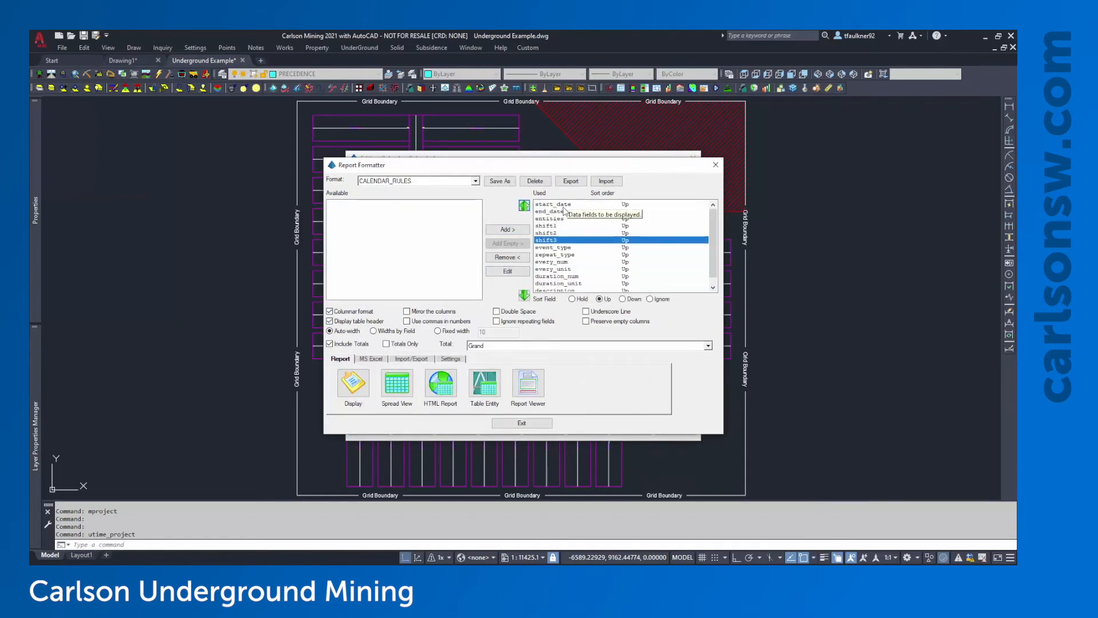
{"action": "scroll", "coordinate": [565, 287], "scroll_direction": "down", "scroll_amount": 1}
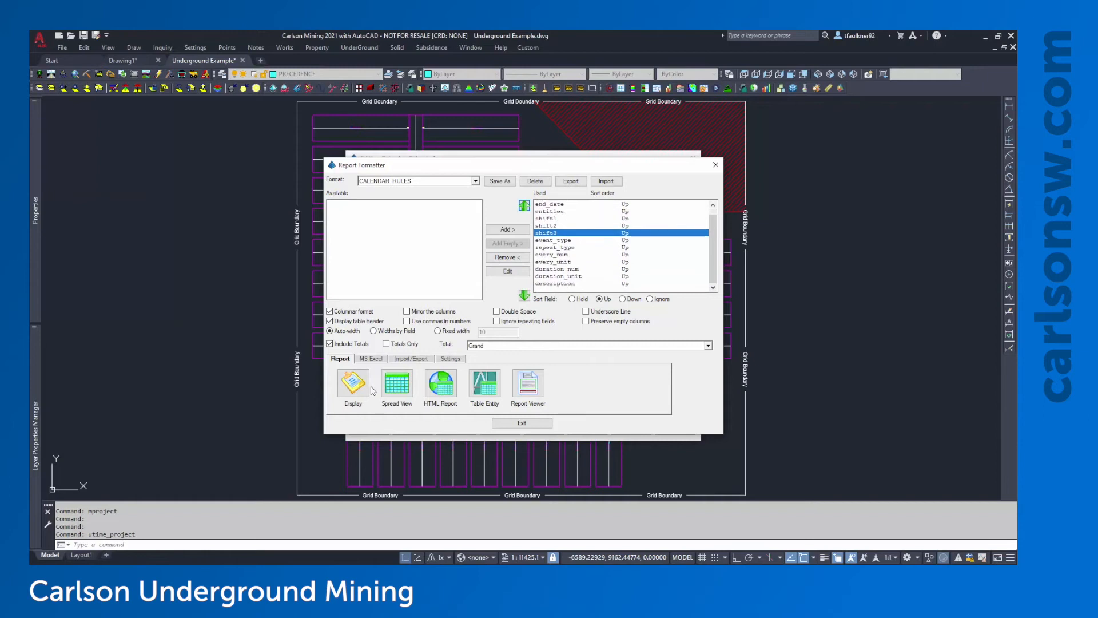
Display the event rules report, review the Routine Maintenance, Uptime and Thanksgiving rules, and close the report.
{"action": "left_click", "coordinate": [353, 383]}
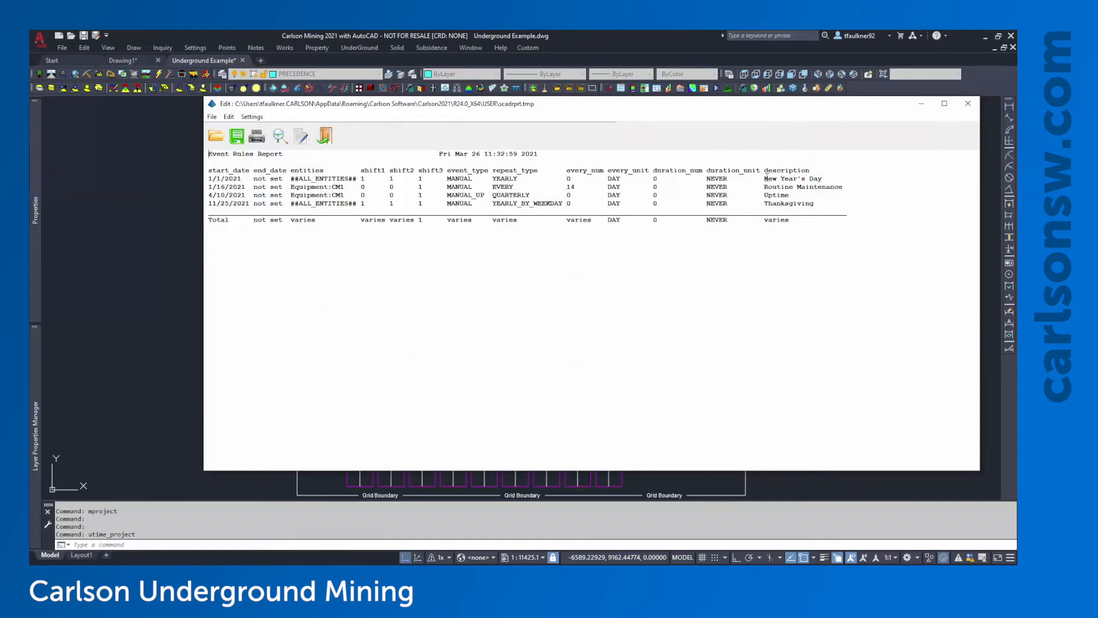
{"action": "left_click_drag", "start_coordinate": [765, 179], "coordinate": [849, 187]}
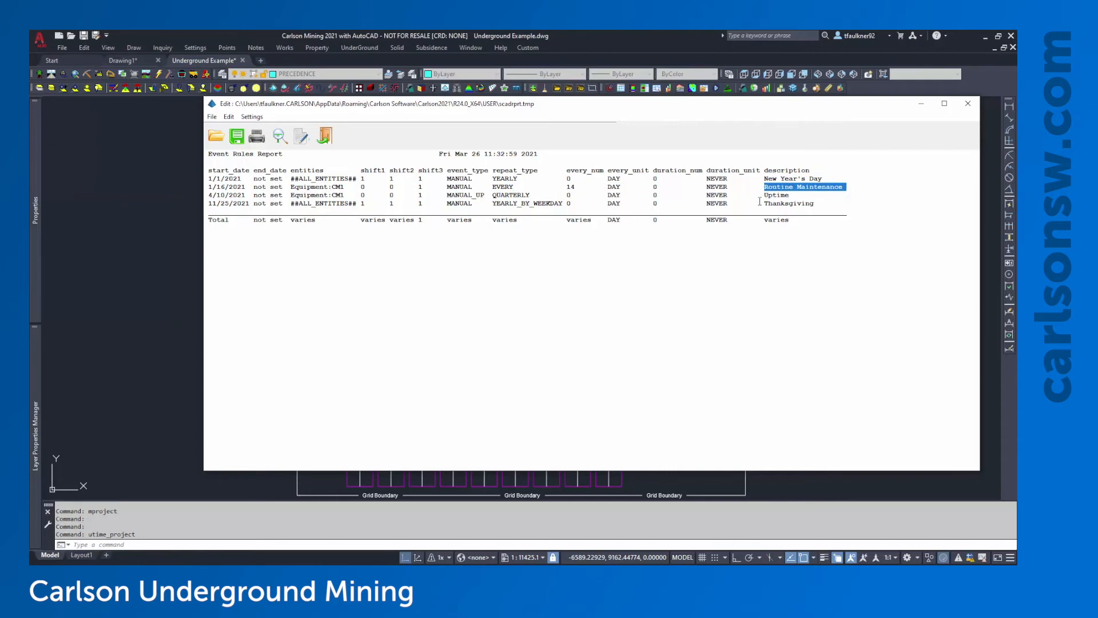
{"action": "left_click_drag", "start_coordinate": [760, 195], "coordinate": [790, 195]}
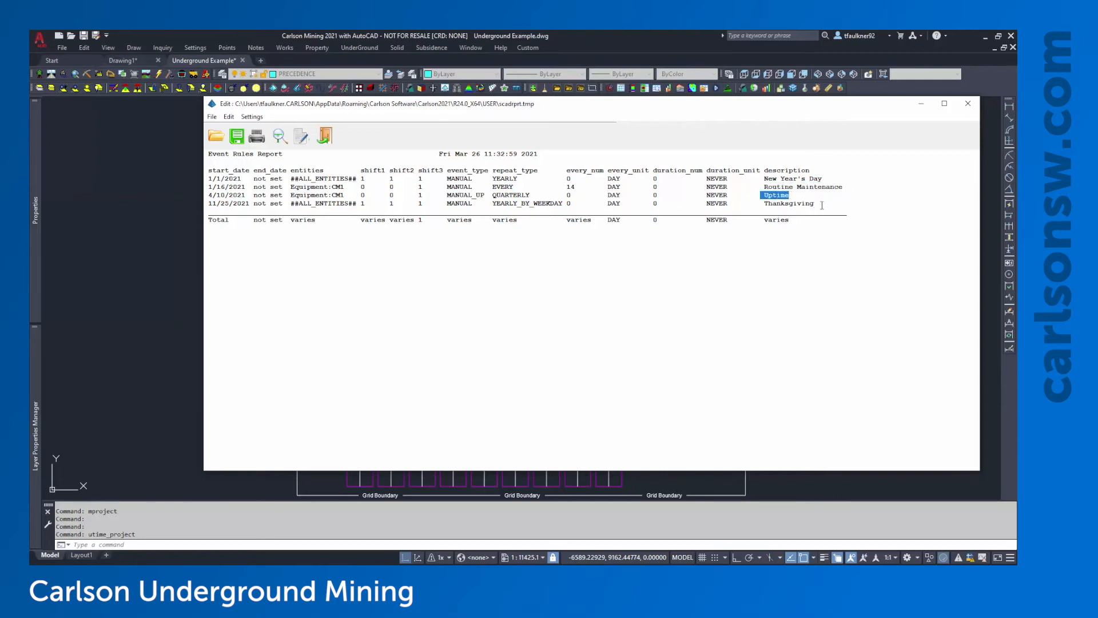
{"action": "left_click_drag", "start_coordinate": [822, 204], "coordinate": [759, 200]}
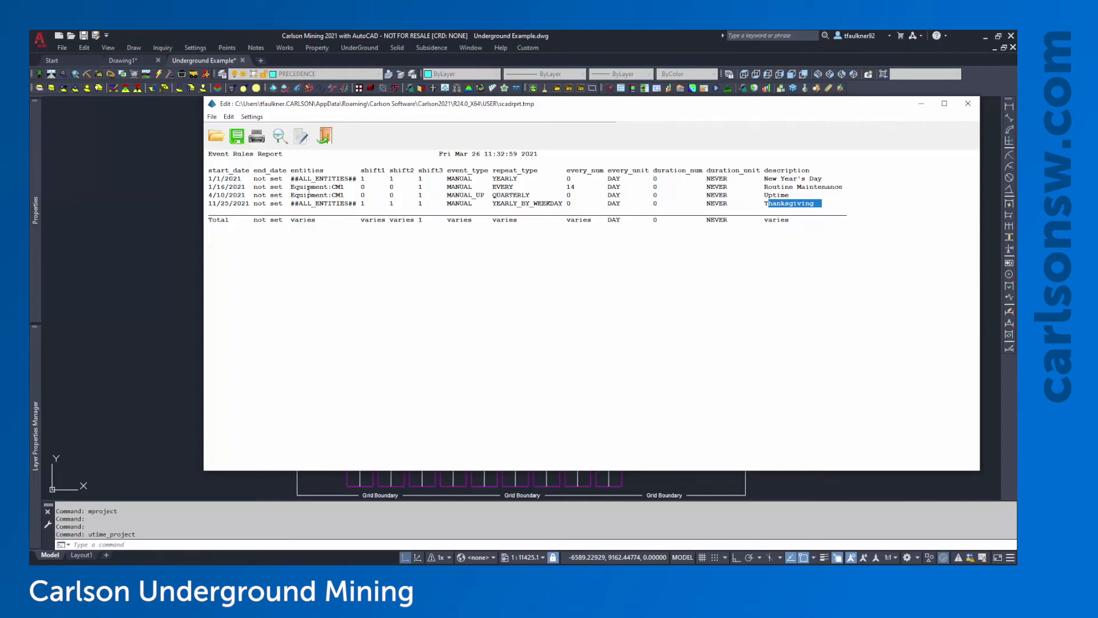
{"action": "left_click", "coordinate": [968, 103]}
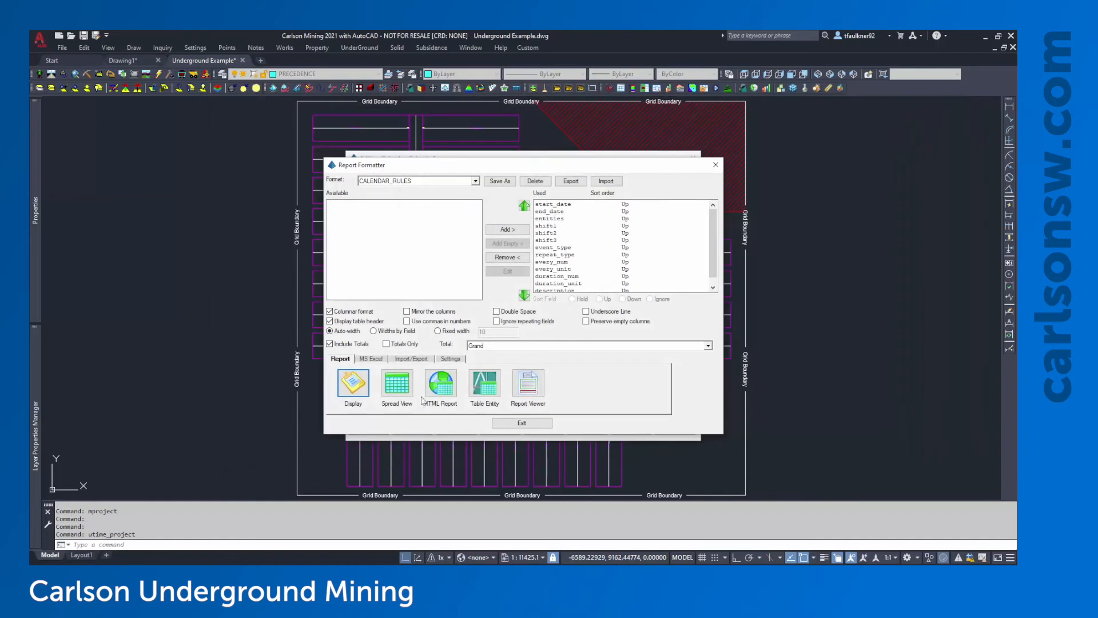
Display the calendar's year report, review the New Year's Day and Routine Maintenance events, and close the report.
{"action": "left_click", "coordinate": [534, 421]}
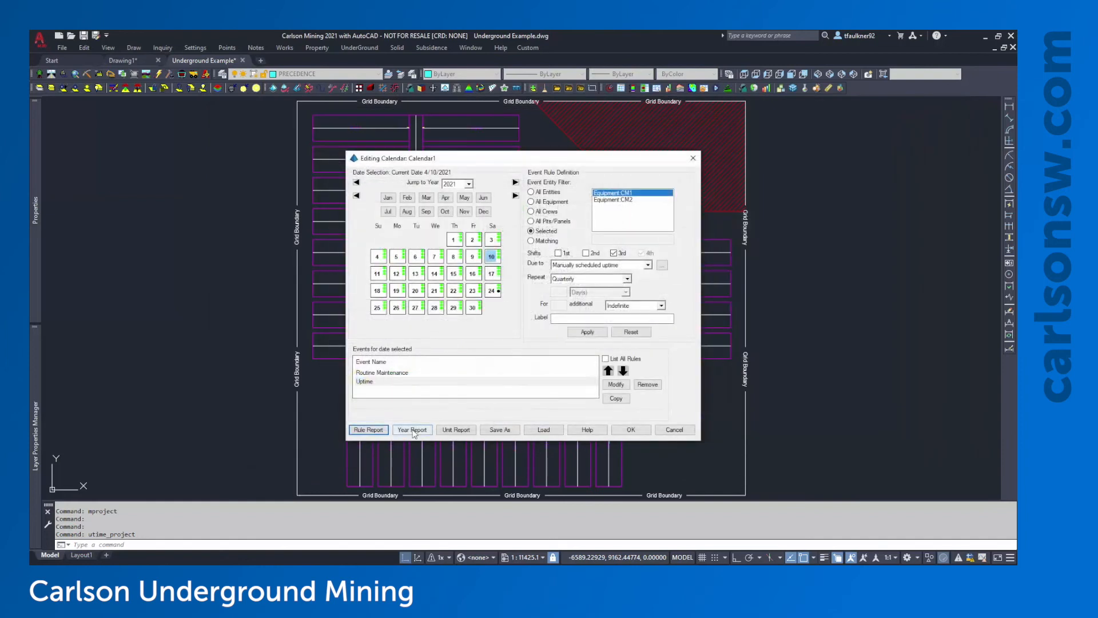
{"action": "left_click", "coordinate": [412, 430]}
{"action": "left_click", "coordinate": [352, 383]}
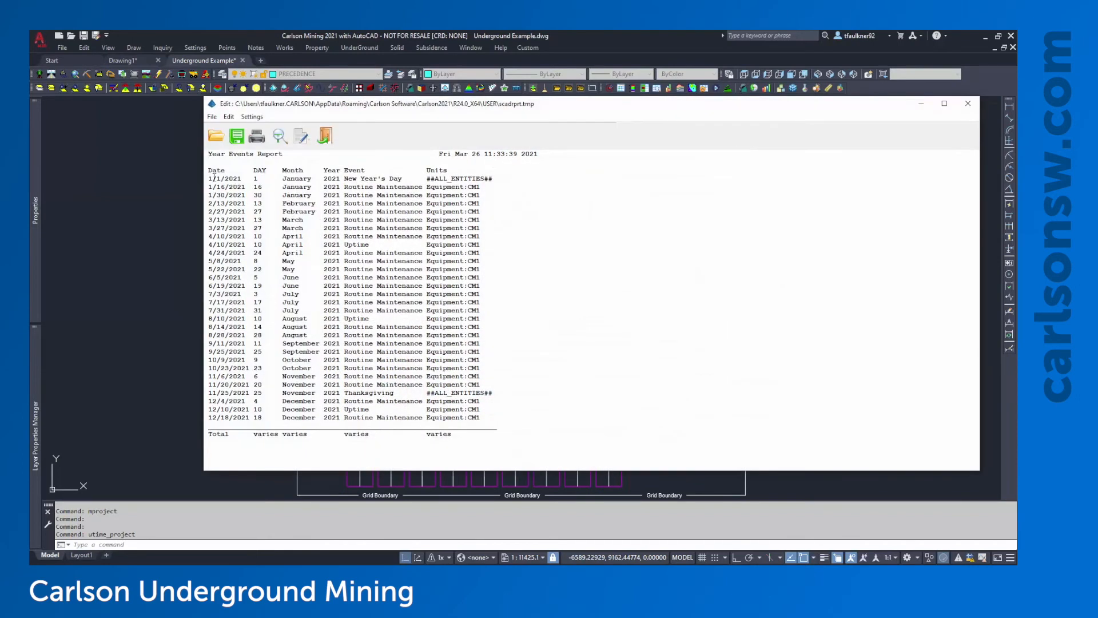
{"action": "left_click_drag", "start_coordinate": [209, 178], "coordinate": [286, 179]}
{"action": "left_click", "coordinate": [286, 179]}
{"action": "left_click_drag", "start_coordinate": [345, 187], "coordinate": [412, 189]}
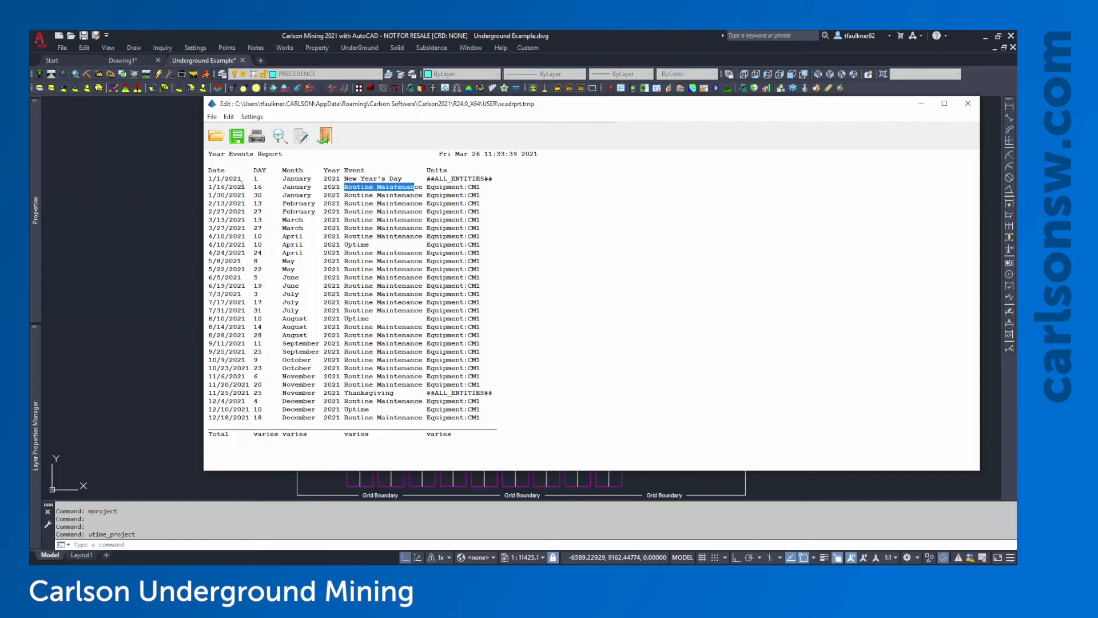
{"action": "left_click", "coordinate": [271, 189]}
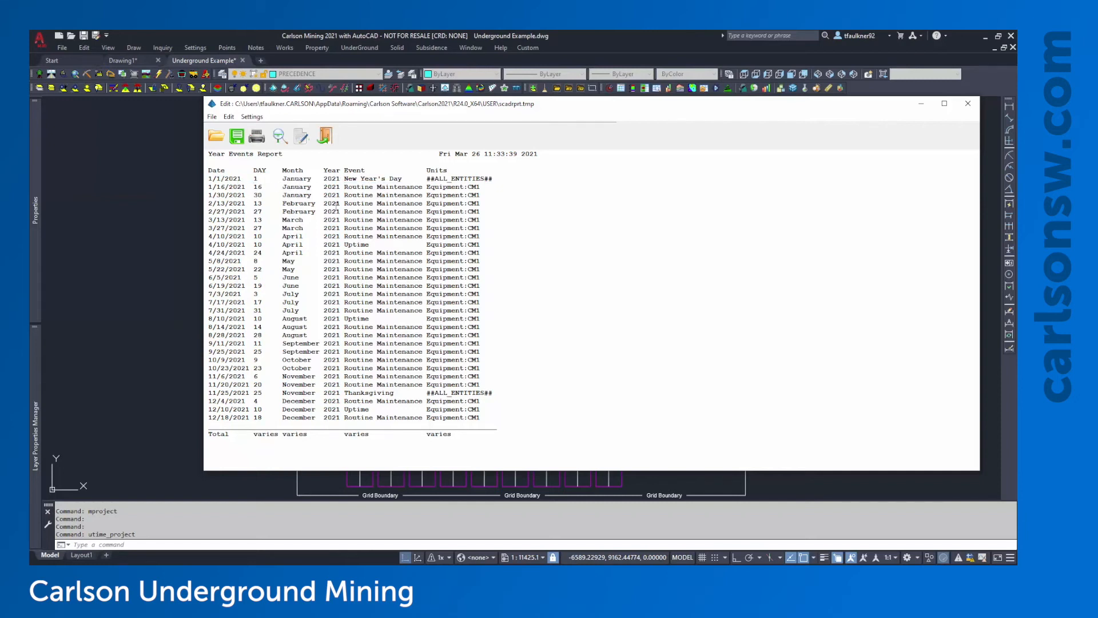
{"action": "left_click", "coordinate": [968, 103]}
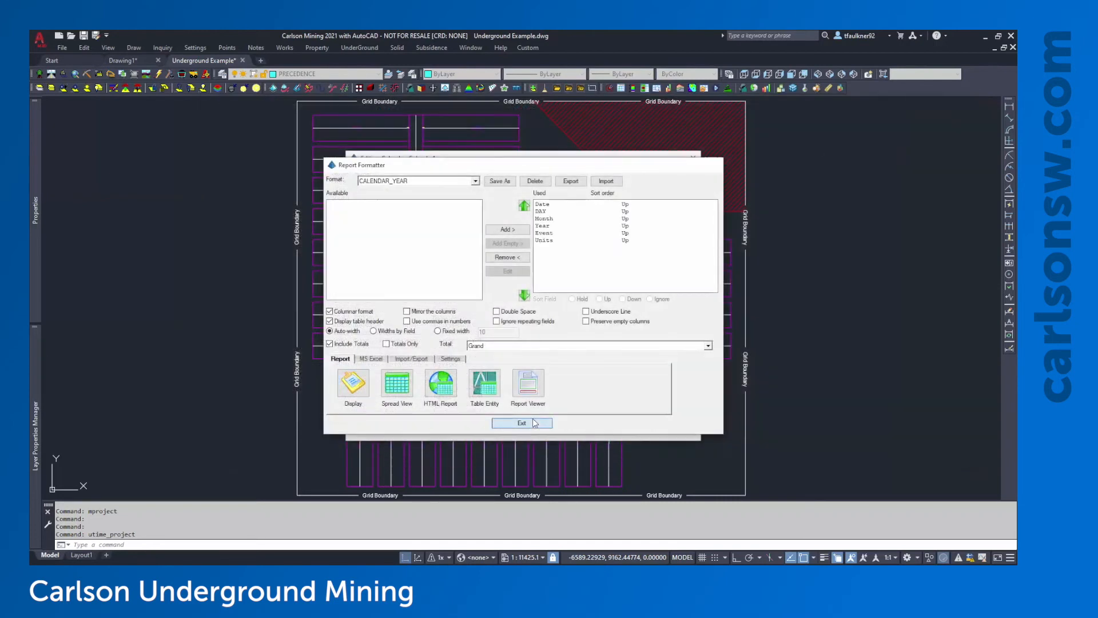
{"action": "left_click", "coordinate": [532, 423]}
Open the calendar's unit report setup, add all available fields to the used fields, and display the report.
{"action": "left_click", "coordinate": [458, 431]}
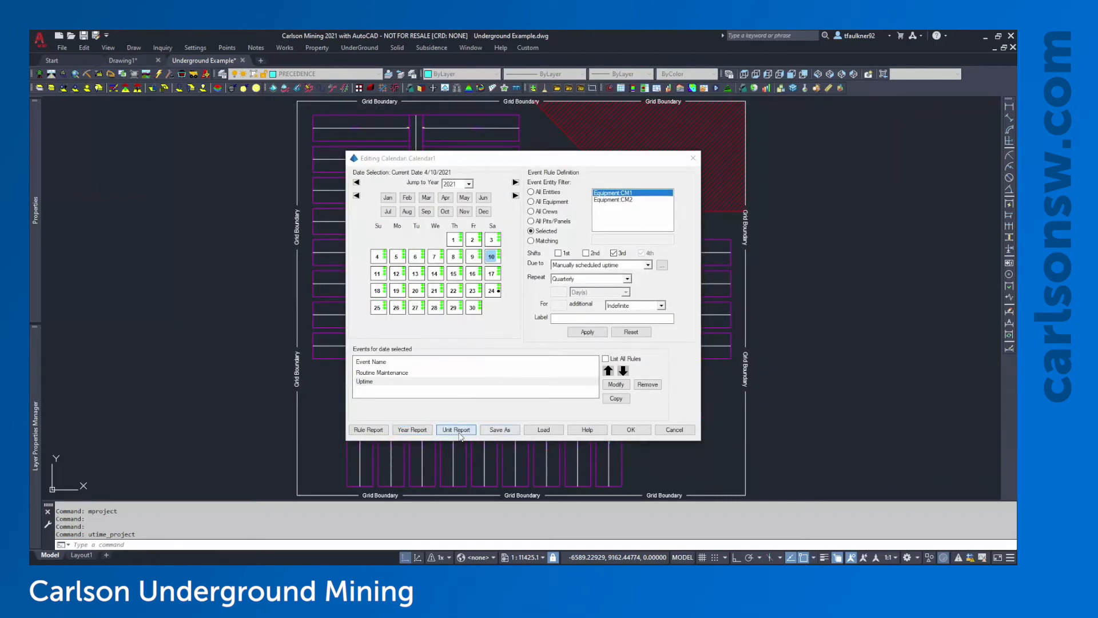
{"action": "left_click_drag", "start_coordinate": [340, 207], "coordinate": [358, 362]}
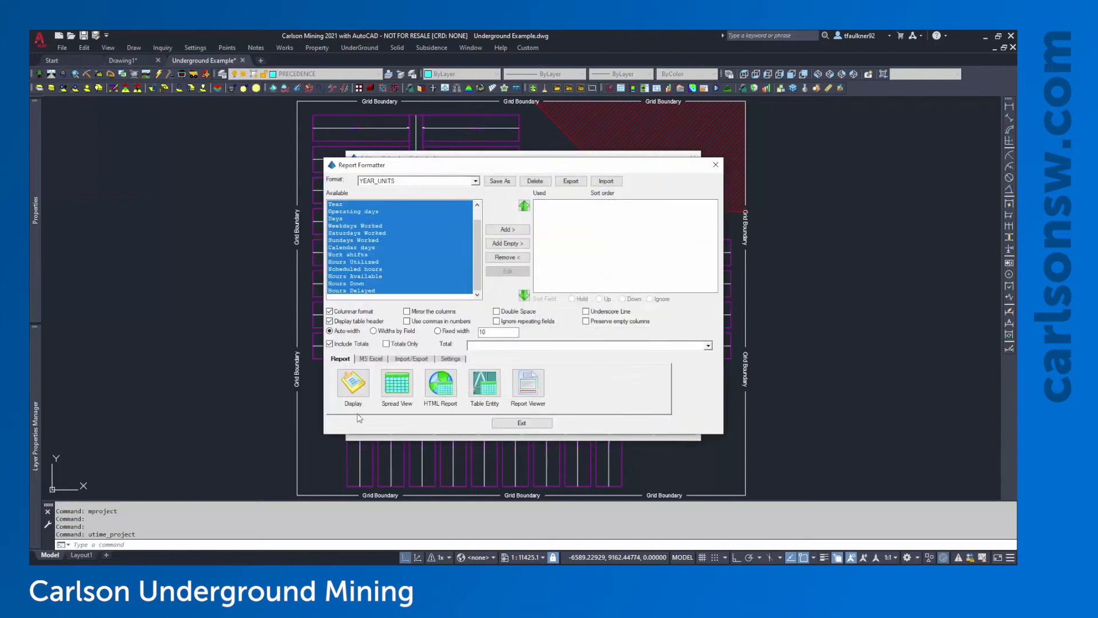
{"action": "left_click", "coordinate": [508, 229]}
{"action": "left_click", "coordinate": [361, 390]}
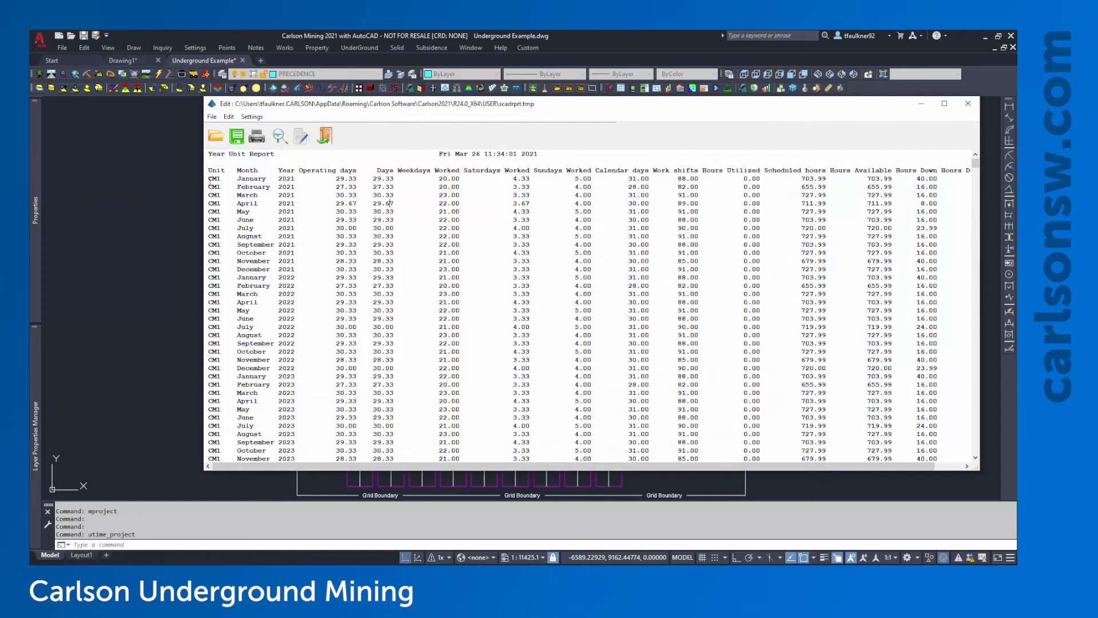
Review the monthly operating days and hours for CM1 in the year unit report and close it.
{"action": "left_click_drag", "start_coordinate": [218, 179], "coordinate": [297, 180]}
{"action": "scroll", "coordinate": [291, 195], "scroll_direction": "down", "scroll_amount": 20}
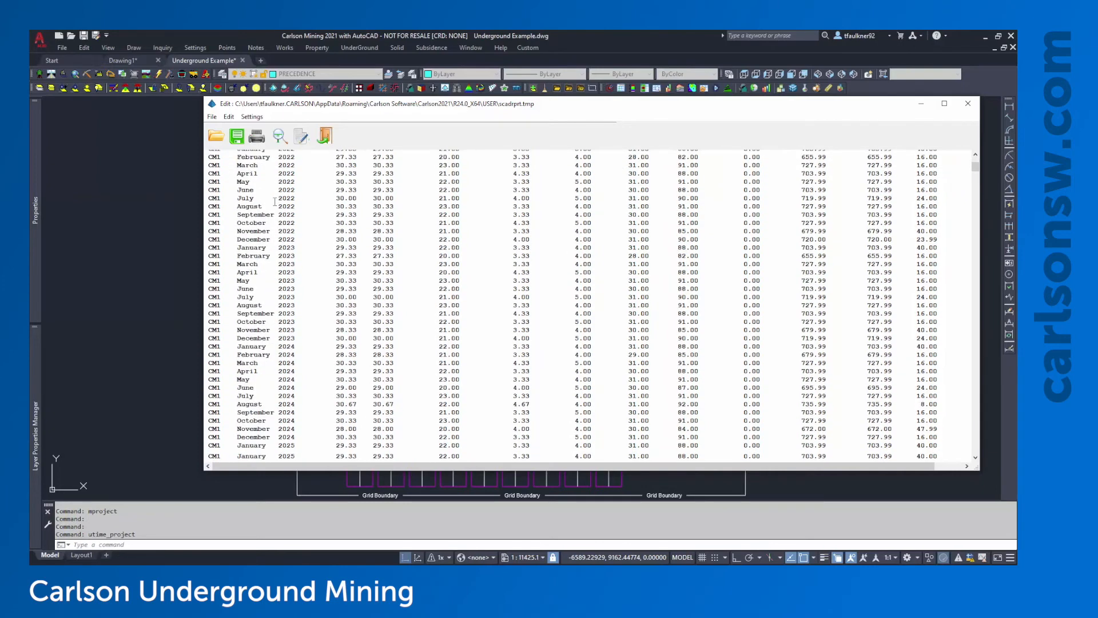
{"action": "scroll", "coordinate": [274, 202], "scroll_direction": "down", "scroll_amount": 12}
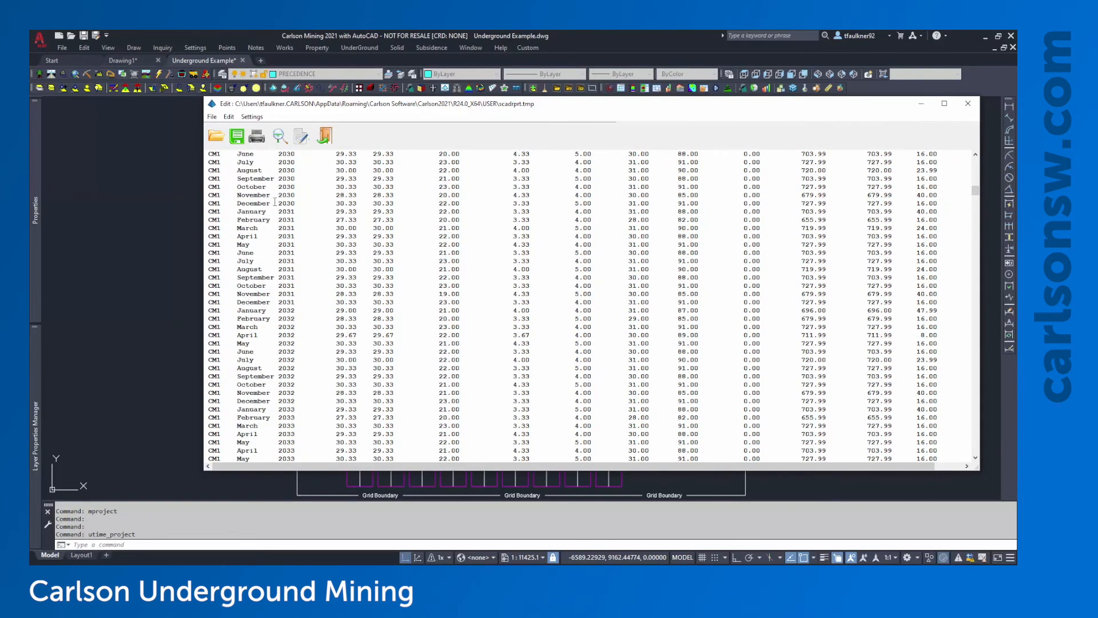
{"action": "scroll", "coordinate": [274, 202], "scroll_direction": "up", "scroll_amount": 20}
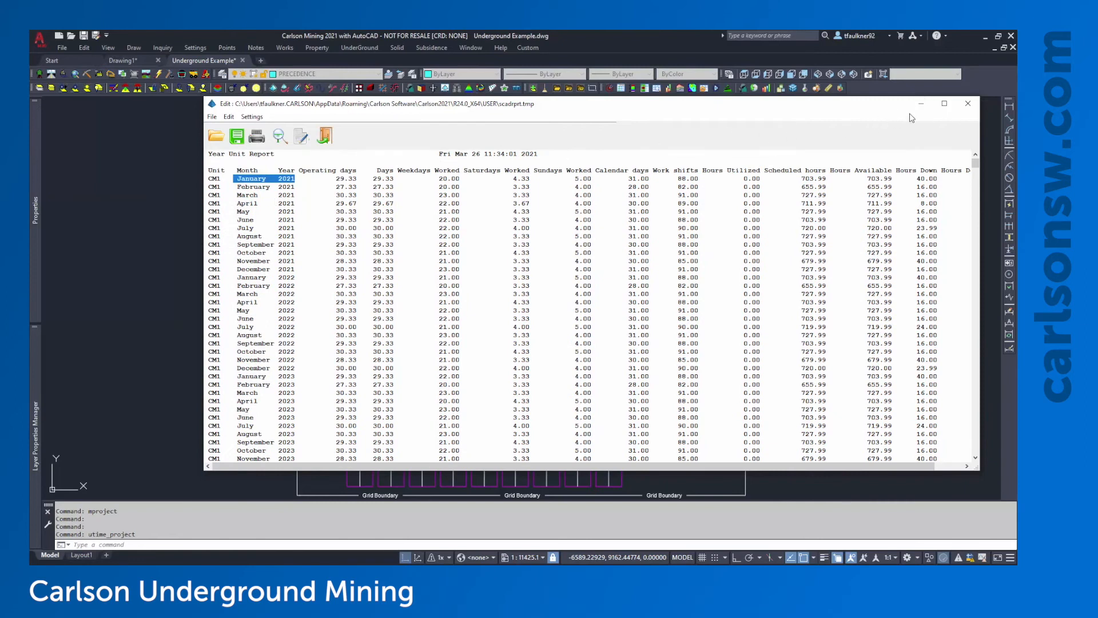
{"action": "left_click", "coordinate": [968, 103]}
{"action": "left_click", "coordinate": [521, 423]}
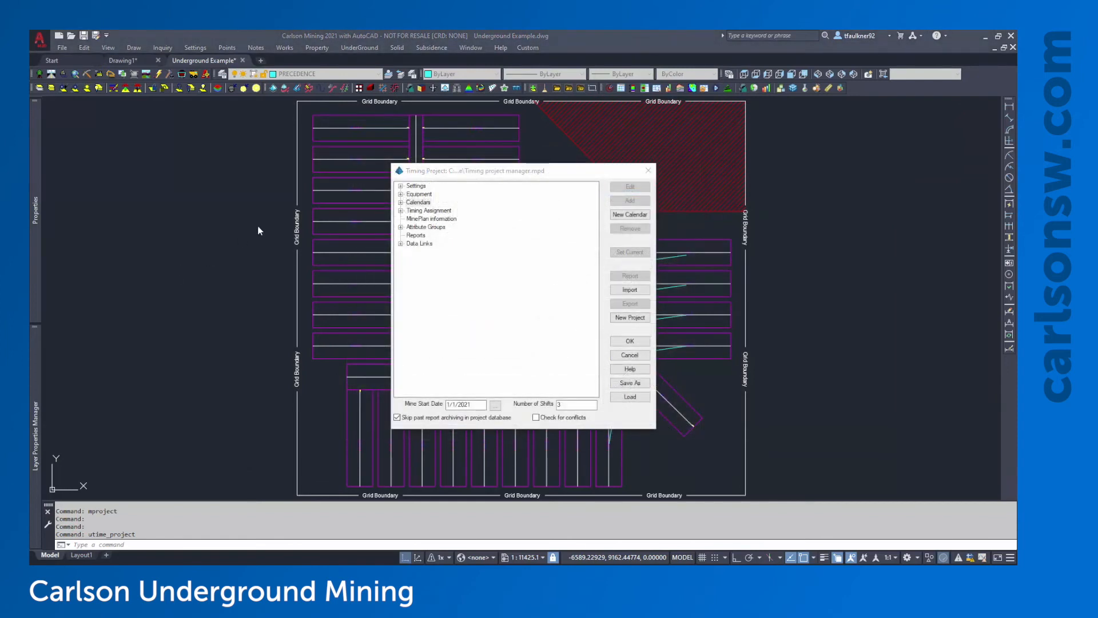
Expand the project's equipment and calendars and compare the options for equipment Set 1 and Calendar1.
{"action": "left_click", "coordinate": [411, 201]}
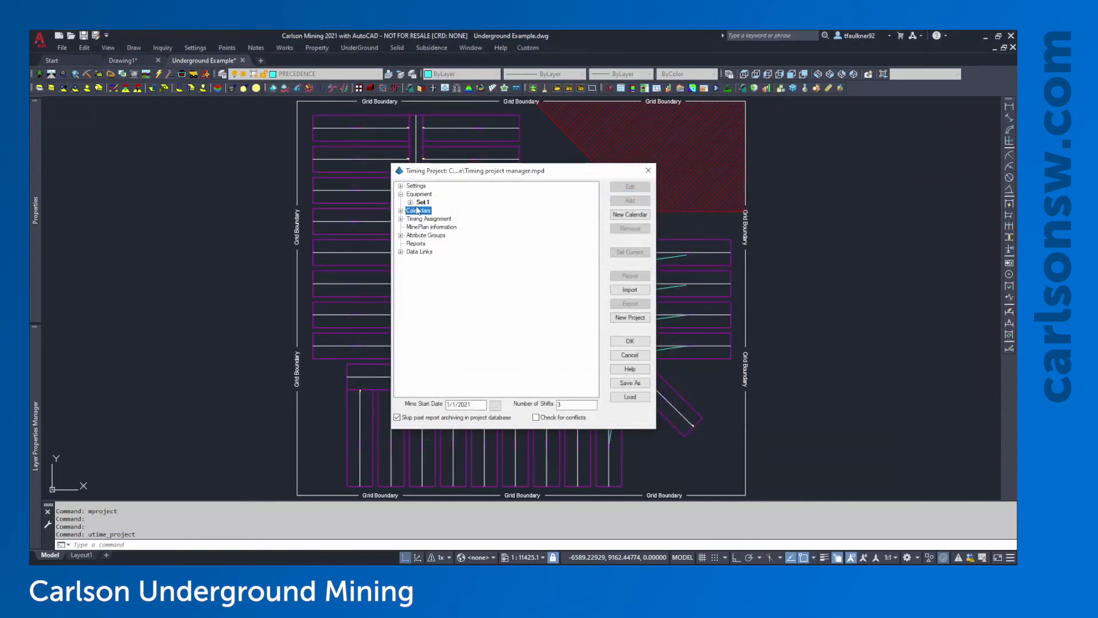
{"action": "left_click", "coordinate": [411, 202]}
{"action": "left_click", "coordinate": [401, 227]}
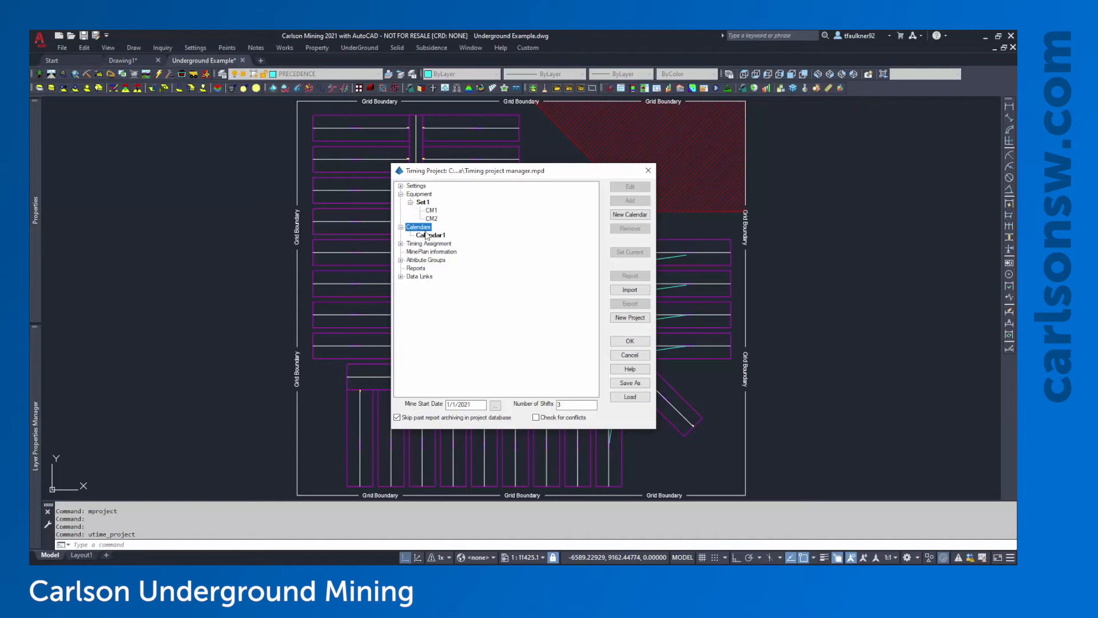
{"action": "left_click", "coordinate": [444, 235]}
{"action": "left_click", "coordinate": [423, 203]}
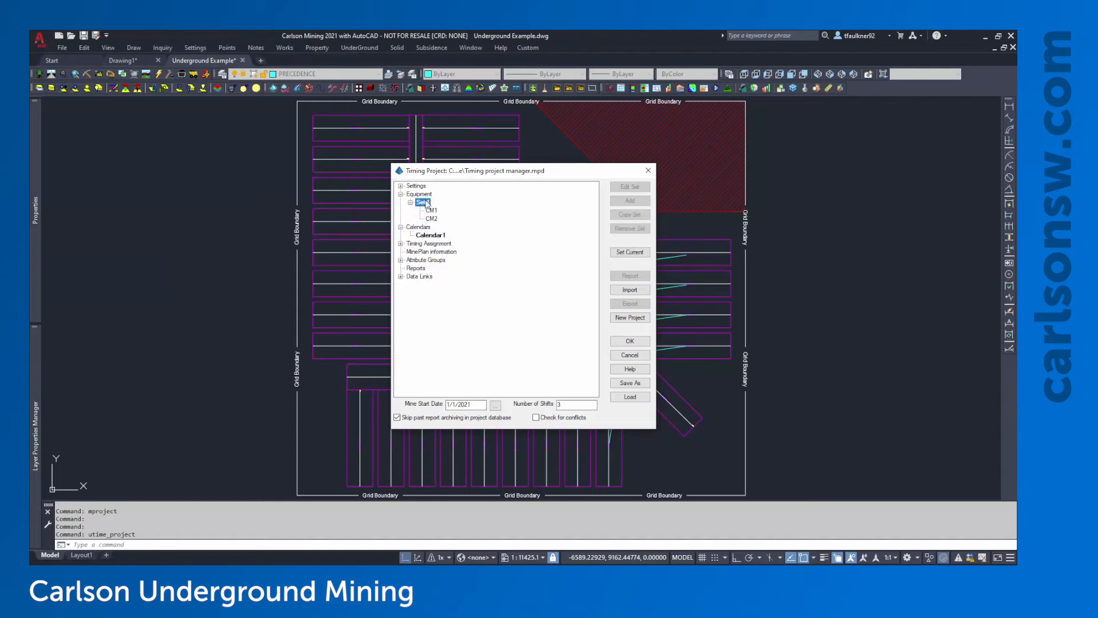
{"action": "left_click", "coordinate": [435, 236]}
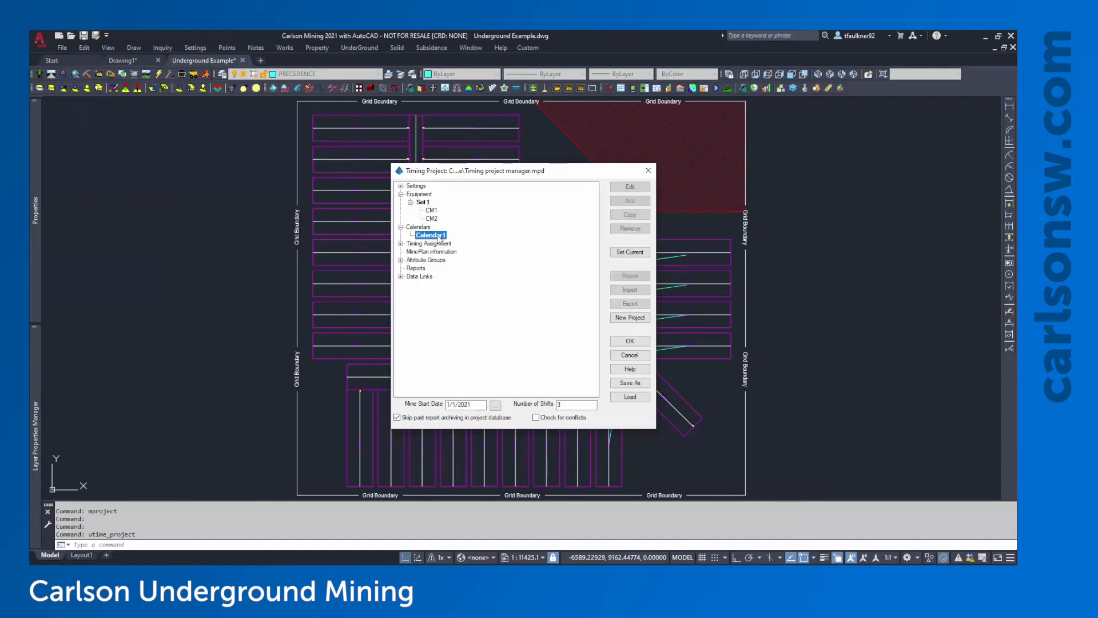
{"action": "left_click", "coordinate": [422, 203]}
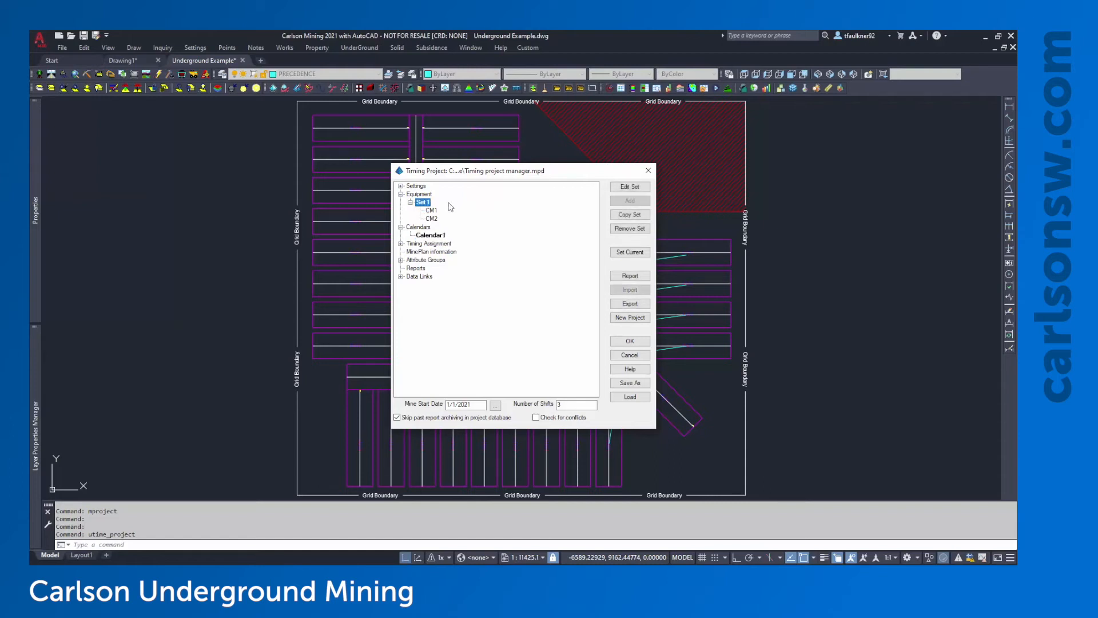
{"action": "left_click", "coordinate": [430, 235]}
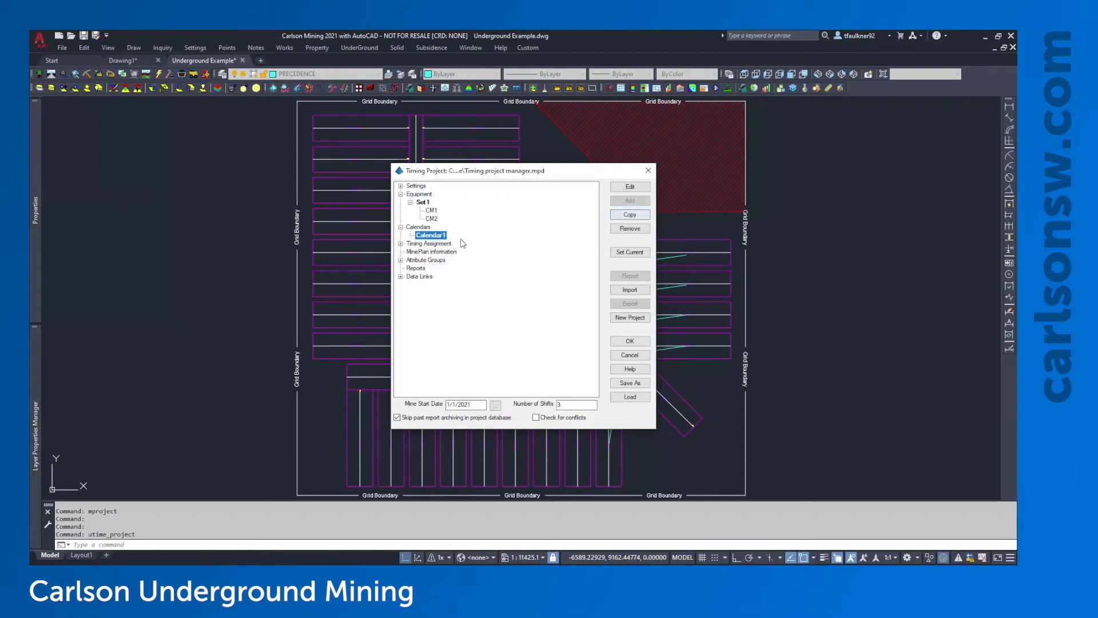
Create a new calendar named Calendar2 without adding any event rules.
{"action": "left_click", "coordinate": [418, 227]}
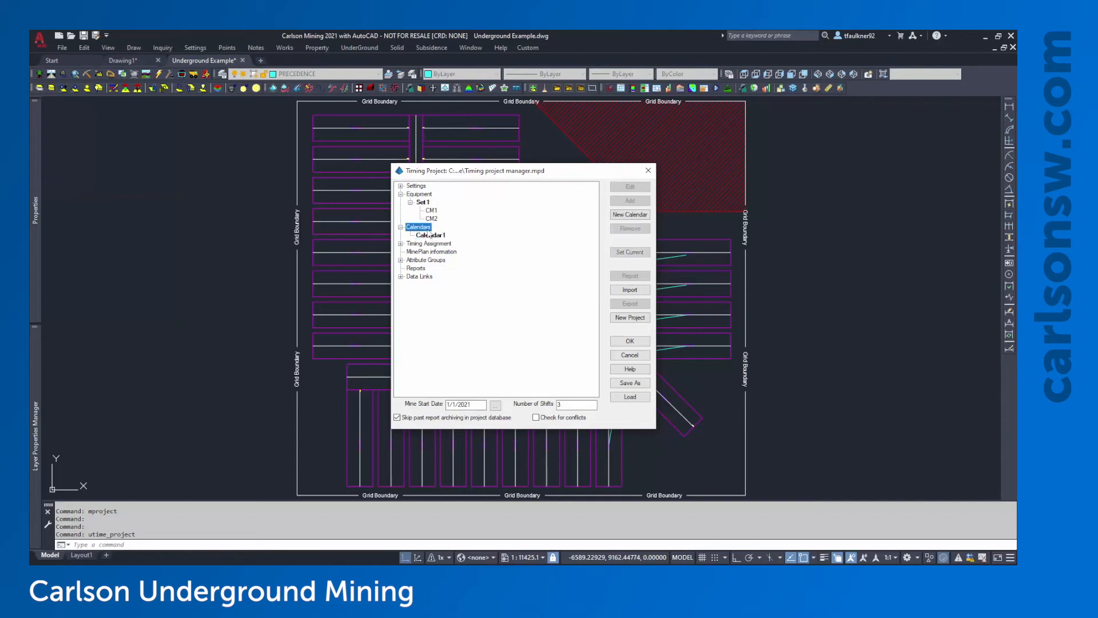
{"action": "left_click", "coordinate": [630, 215]}
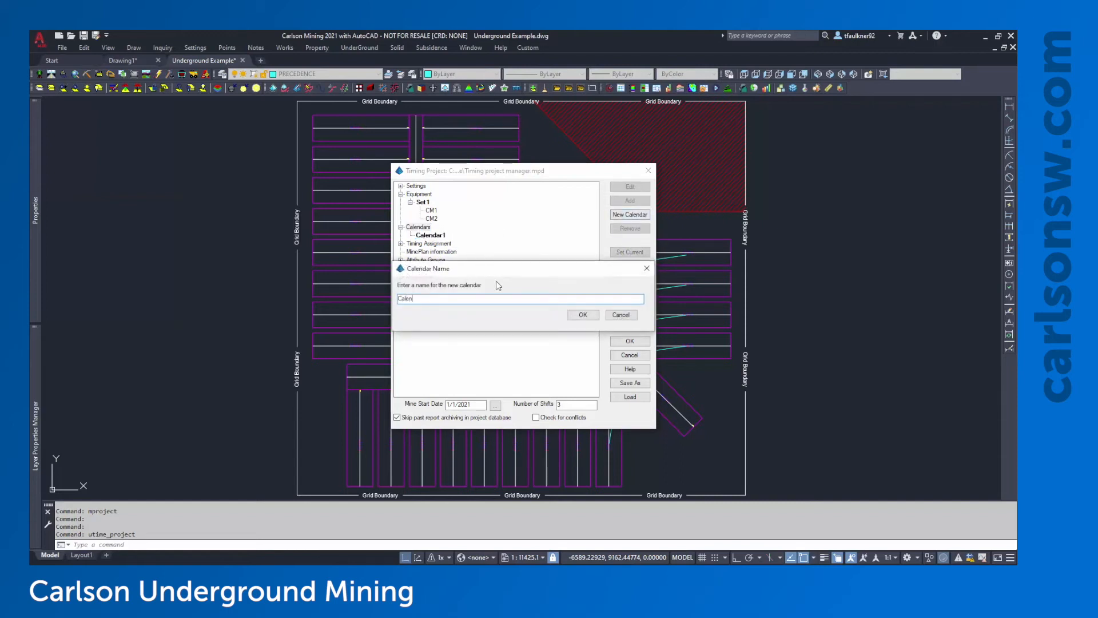
{"action": "type", "text": "2"}
{"action": "left_click", "coordinate": [589, 314]}
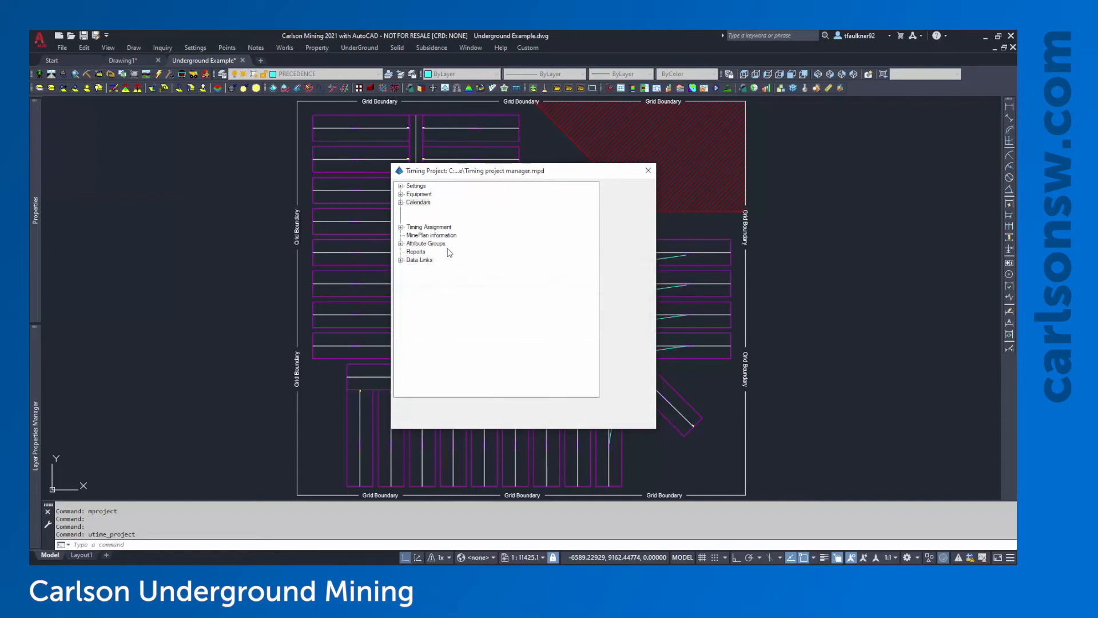
{"action": "left_click", "coordinate": [630, 428]}
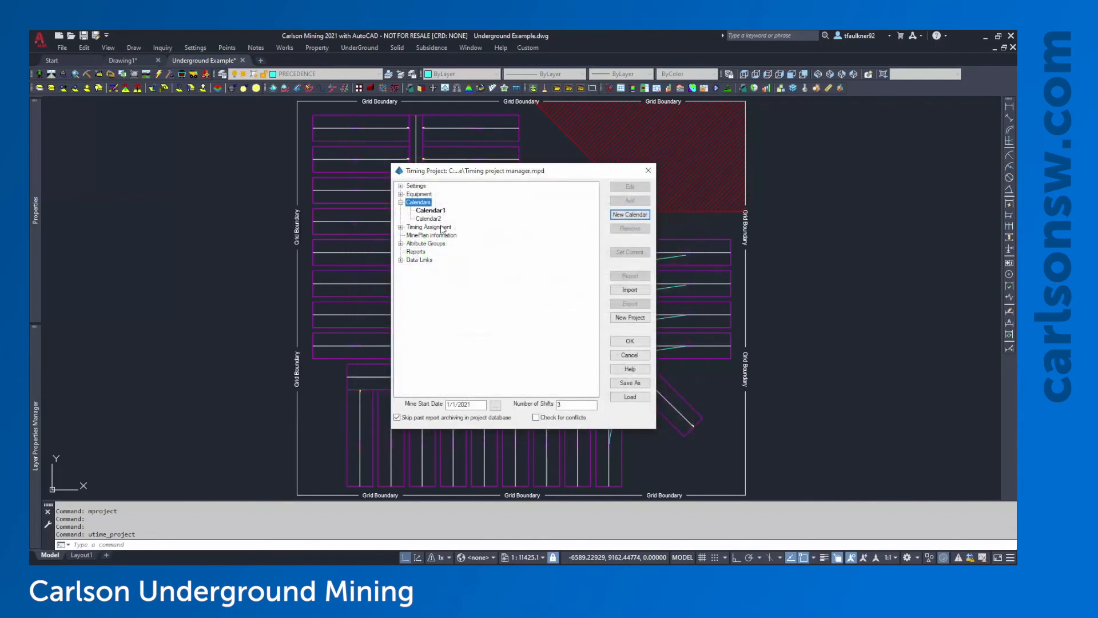
Compare the two calendars in the project tree and set Calendar2 as the current calendar.
{"action": "left_click", "coordinate": [441, 213]}
{"action": "left_click", "coordinate": [438, 219]}
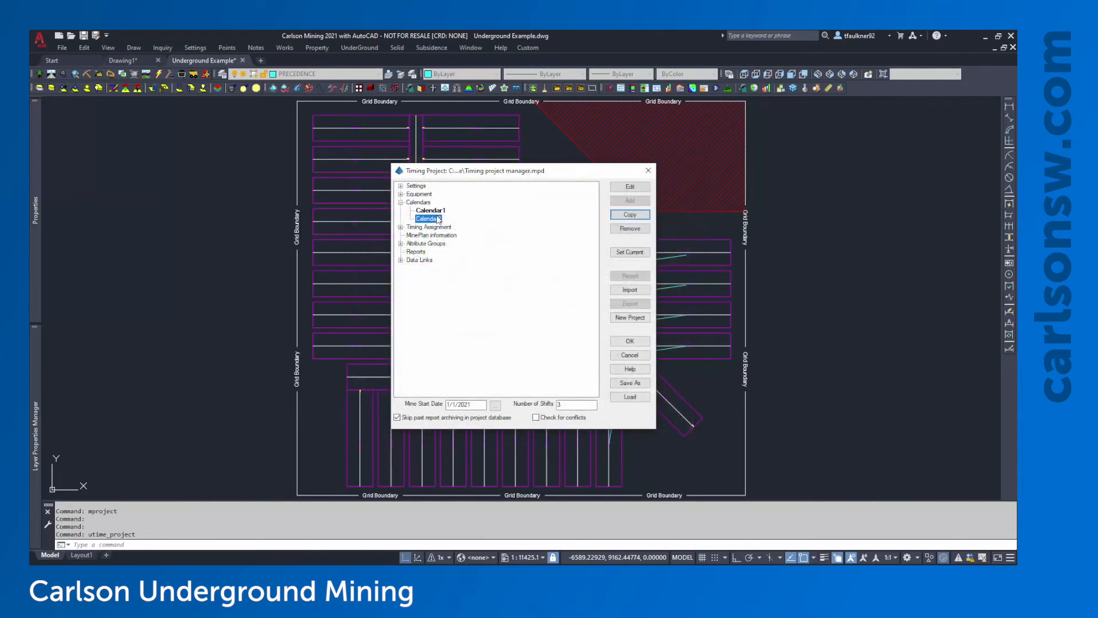
{"action": "left_click", "coordinate": [445, 212]}
{"action": "left_click", "coordinate": [430, 219]}
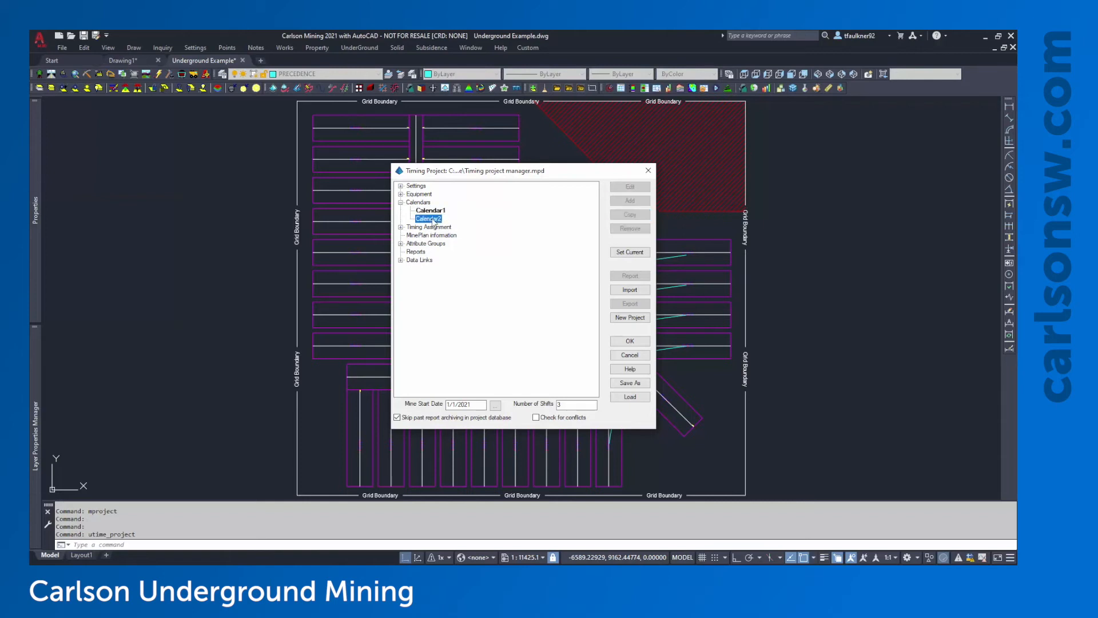
{"action": "left_click", "coordinate": [639, 253]}
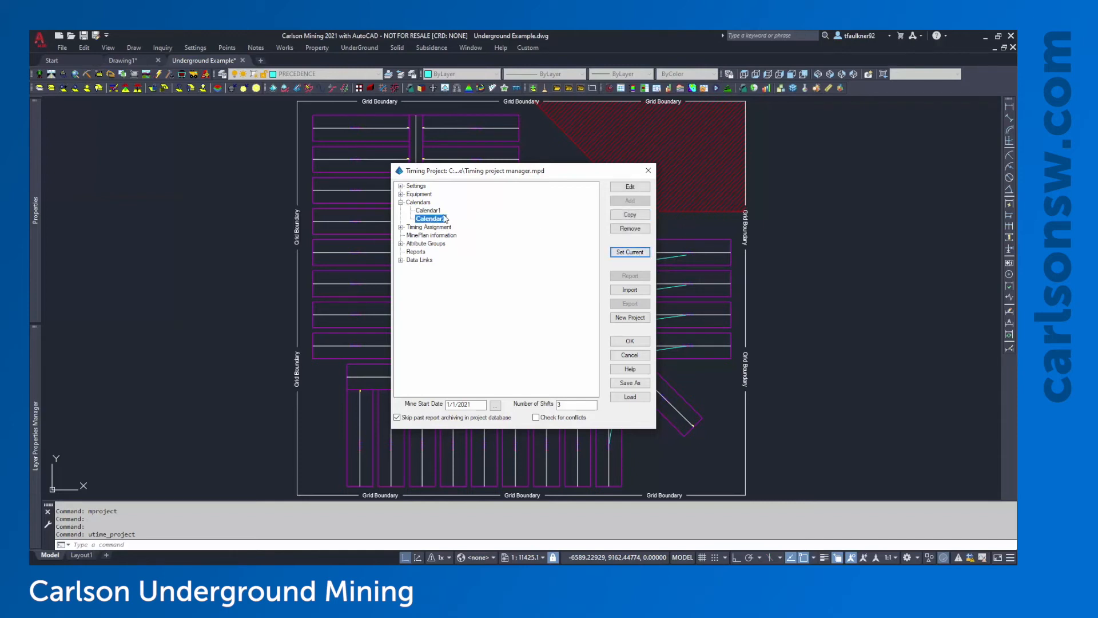
Make Calendar1 the current calendar again and remove Calendar2 from the project.
{"action": "left_click", "coordinate": [425, 211]}
{"action": "left_click", "coordinate": [630, 252]}
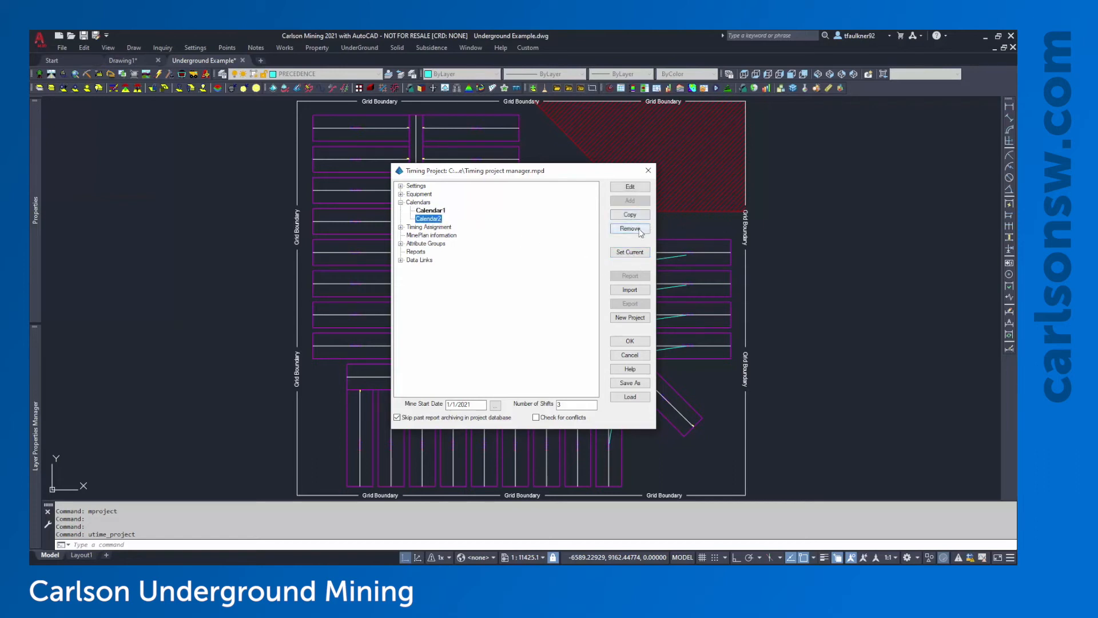
{"action": "left_click", "coordinate": [630, 228]}
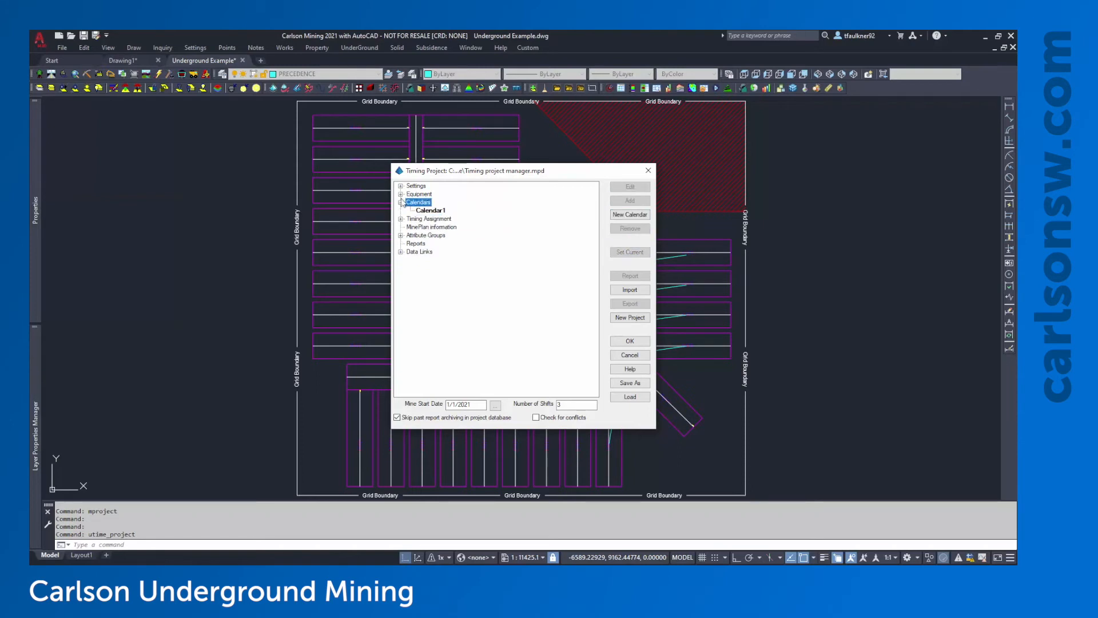
{"action": "left_click", "coordinate": [400, 203]}
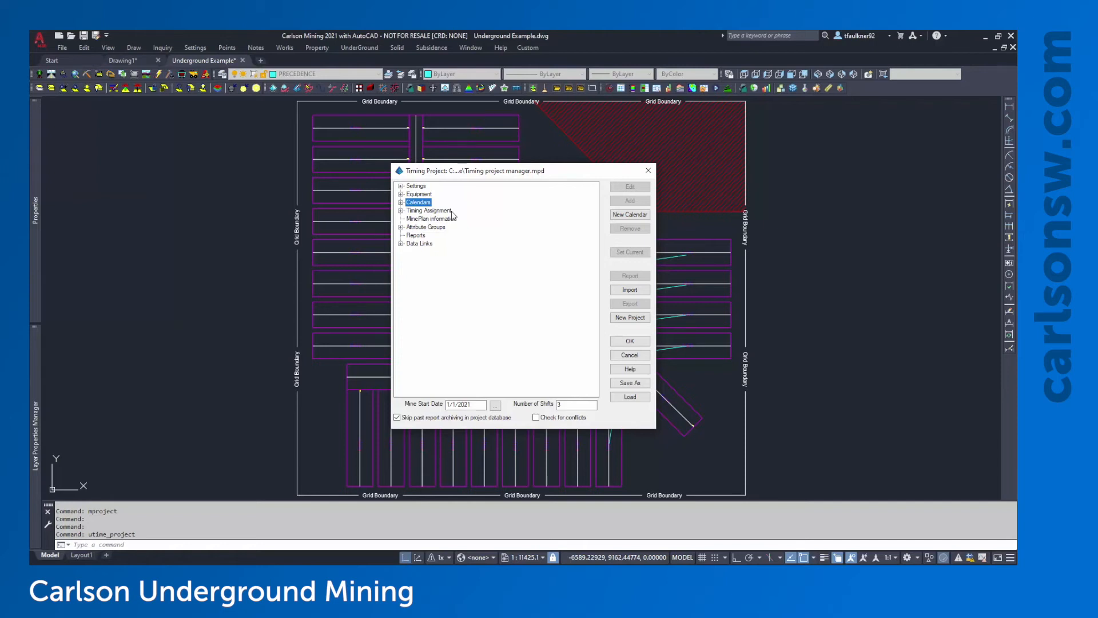
Expand the UNDERGROUND EXAMPLE attribute set down to its DEFAULT group and open the set for editing beside the project tree.
{"action": "left_click", "coordinate": [422, 228]}
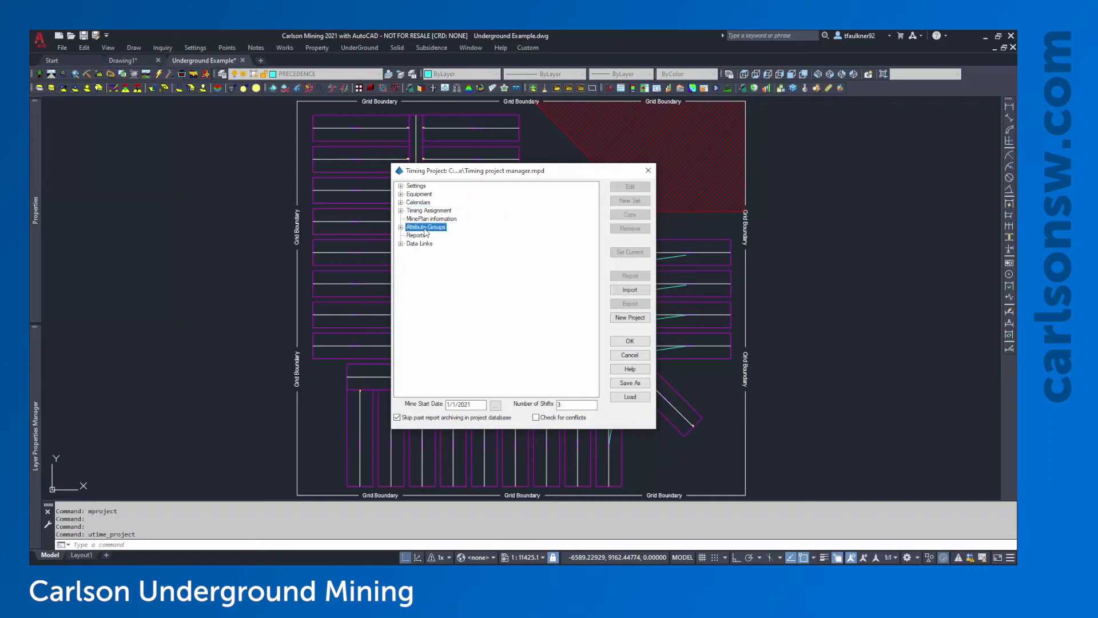
{"action": "left_click", "coordinate": [401, 227]}
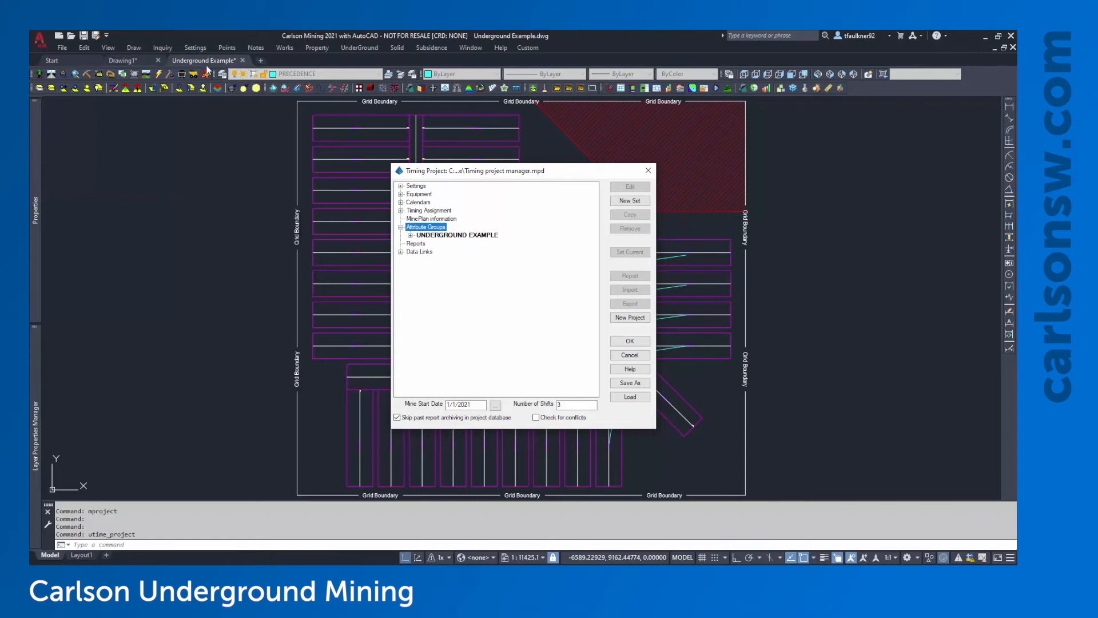
{"action": "left_click", "coordinate": [411, 235]}
{"action": "left_click", "coordinate": [446, 236]}
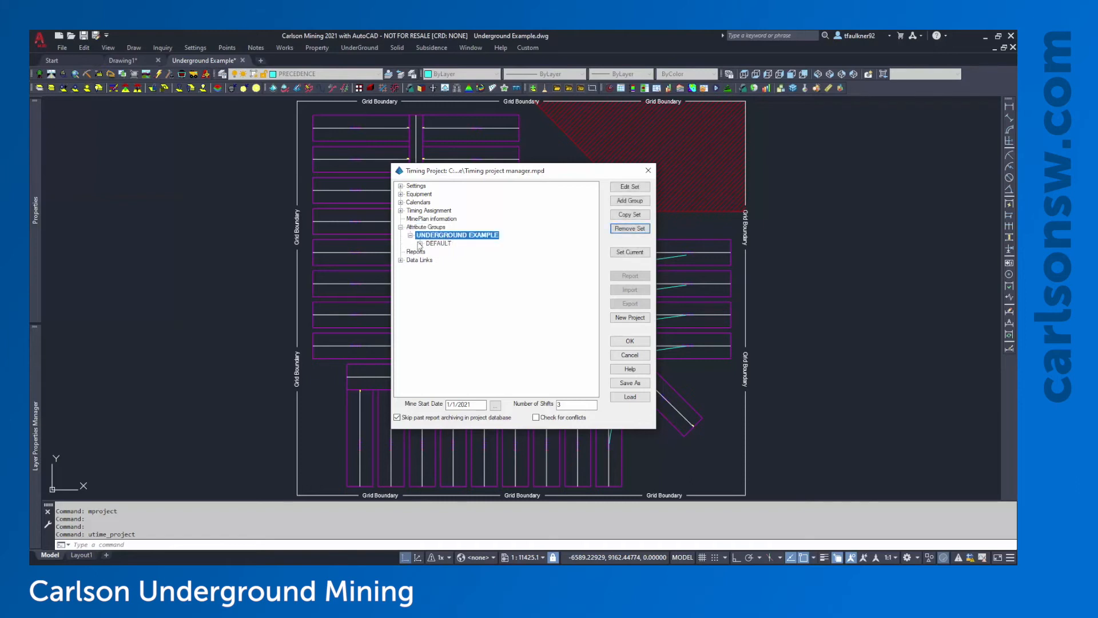
{"action": "left_click", "coordinate": [437, 244]}
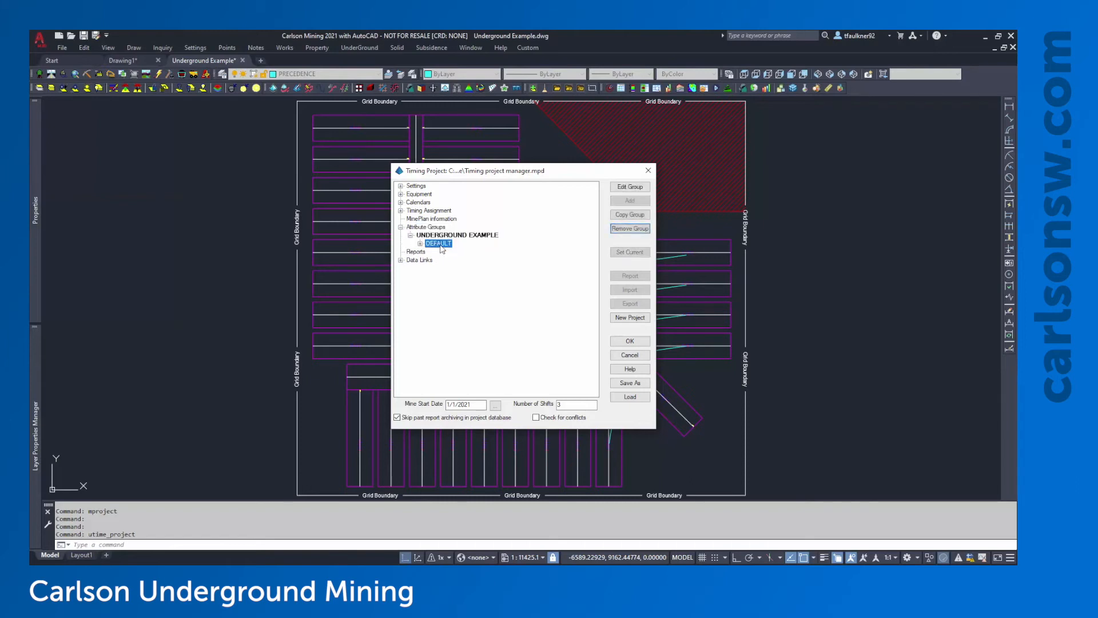
{"action": "left_click", "coordinate": [436, 236]}
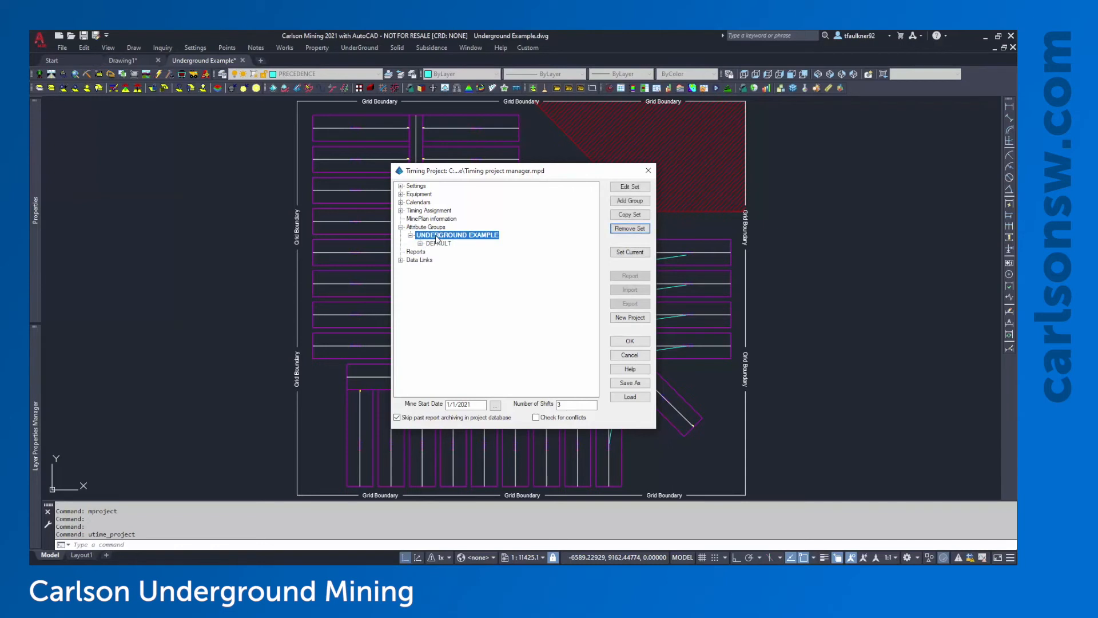
{"action": "left_click", "coordinate": [635, 188]}
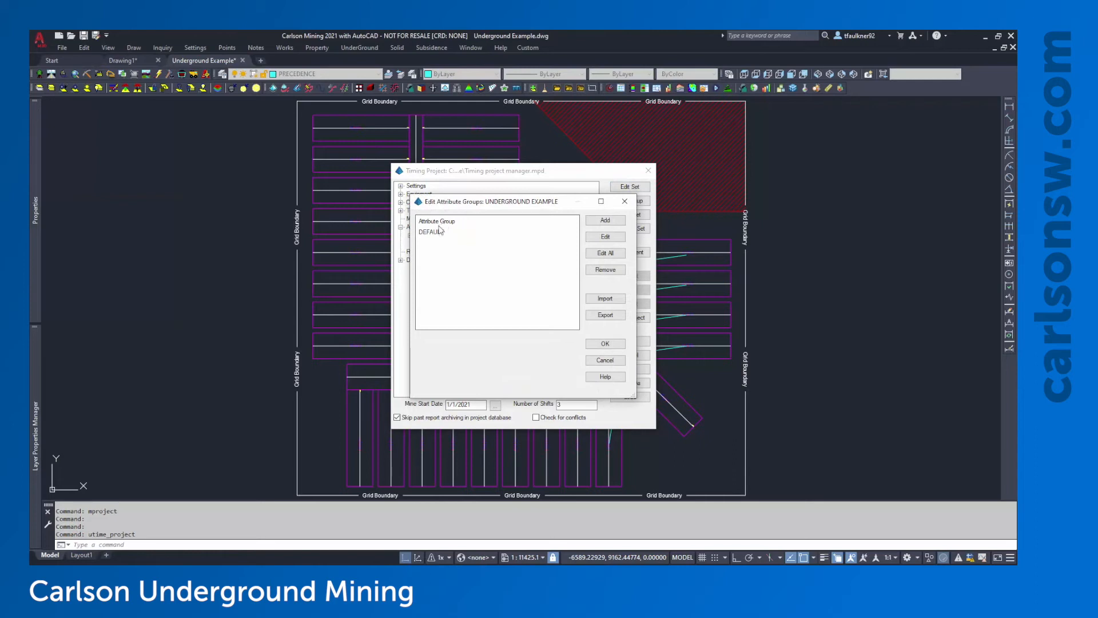
{"action": "left_click_drag", "start_coordinate": [486, 202], "coordinate": [612, 207]}
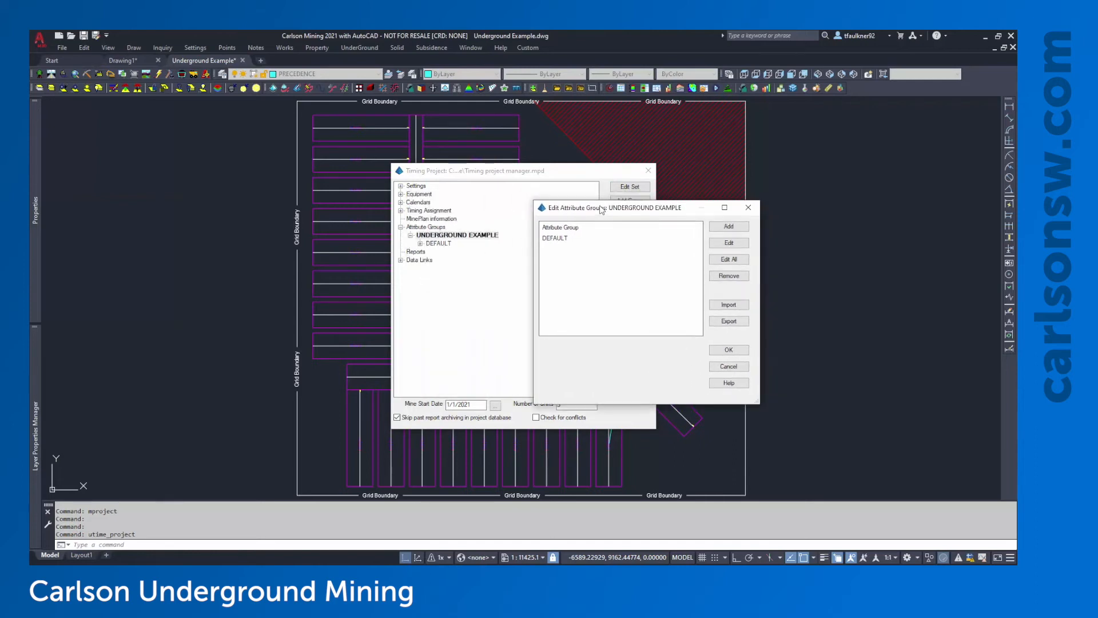
Open the DEFAULT attribute group for editing and review its THICKNESS and DENSITY values.
{"action": "left_click", "coordinate": [555, 239]}
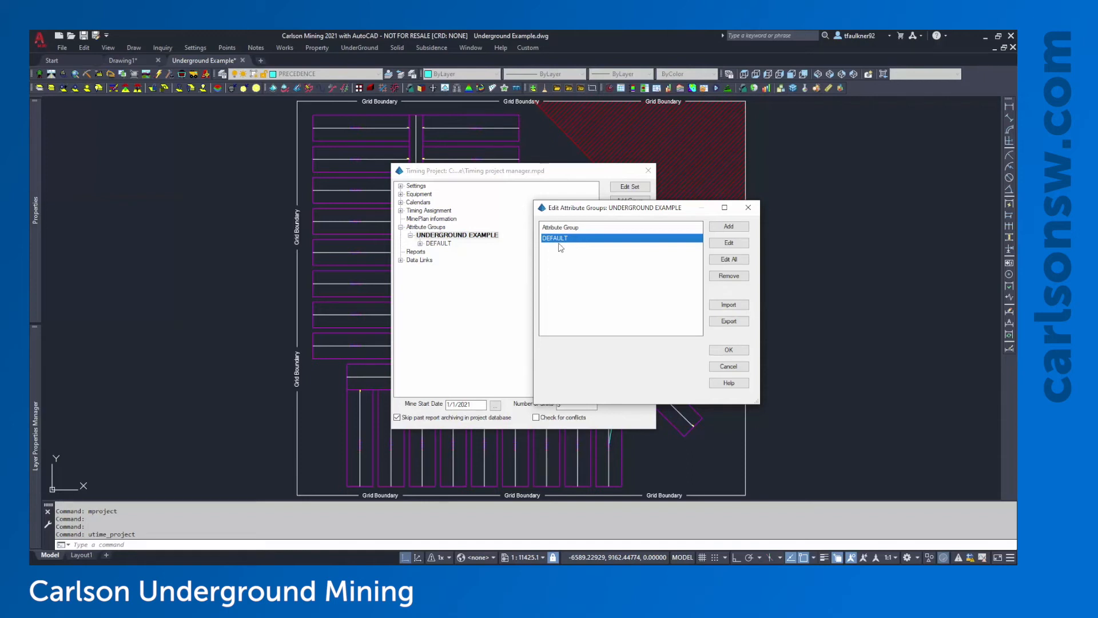
{"action": "left_click", "coordinate": [732, 244]}
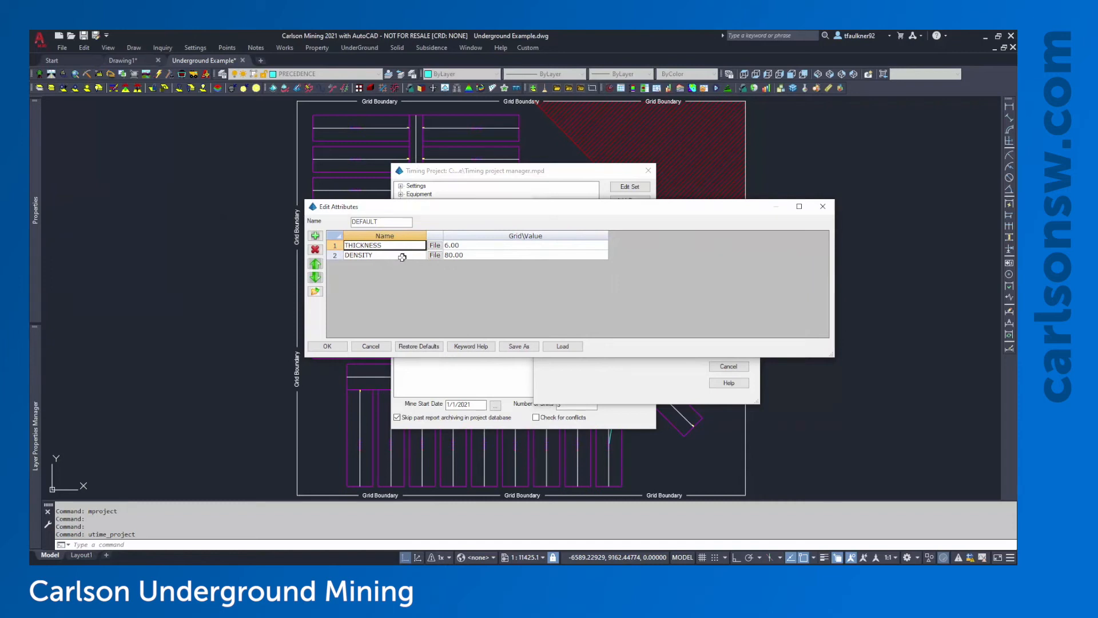
{"action": "left_click", "coordinate": [457, 246]}
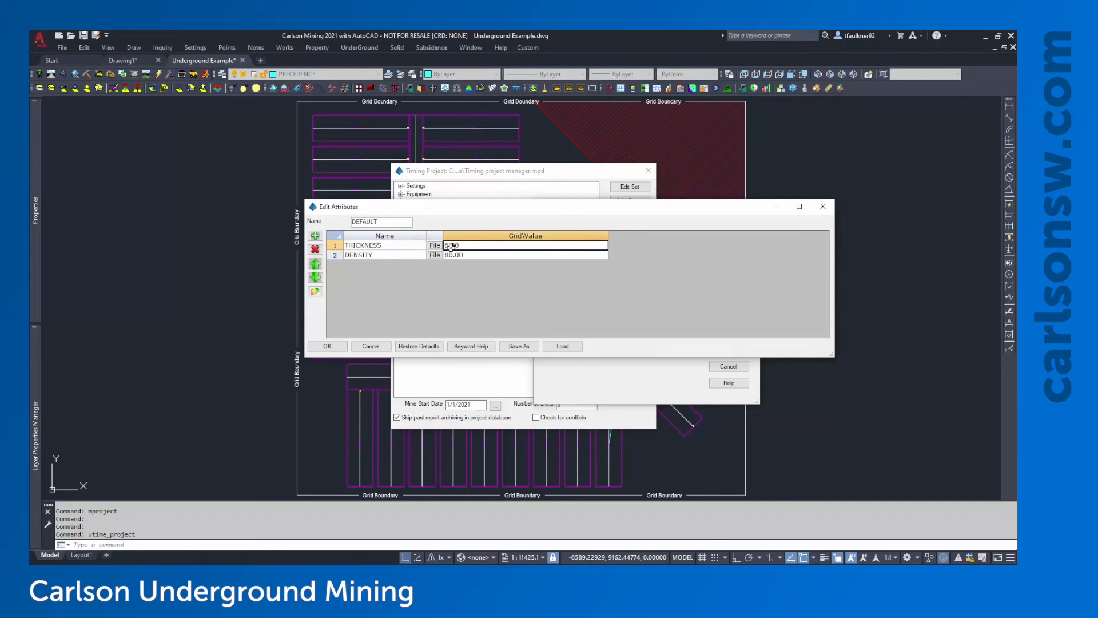
{"action": "left_click", "coordinate": [471, 256]}
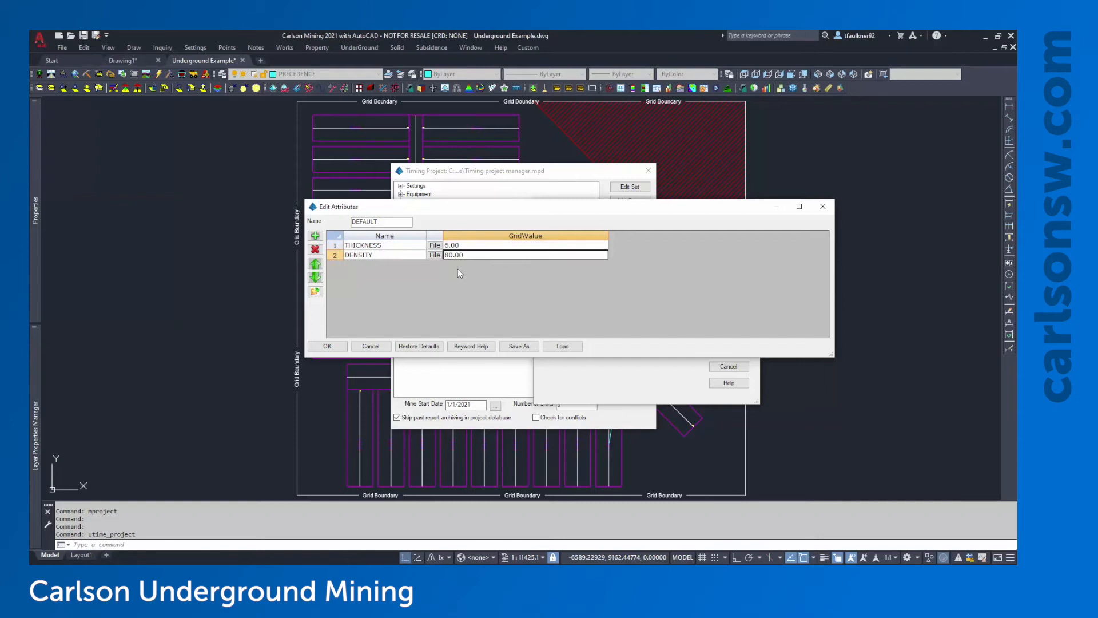
{"action": "left_click", "coordinate": [468, 246]}
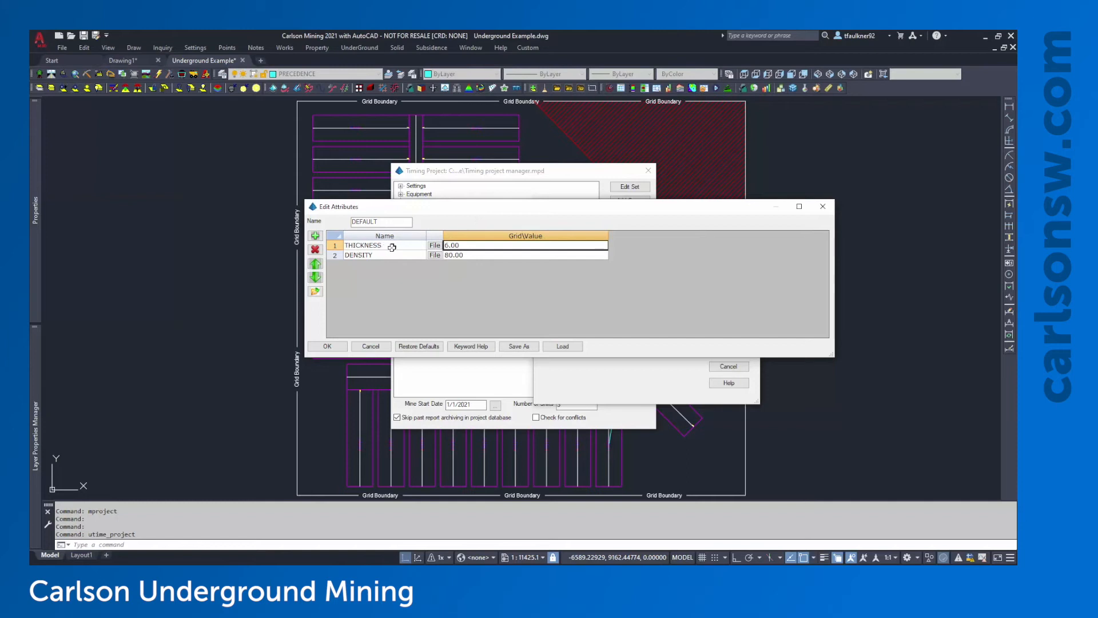
Assign the COAL_THK.GRD grid file to the THICKNESS attribute and review the DENSITY attribute's entry.
{"action": "left_click", "coordinate": [410, 245]}
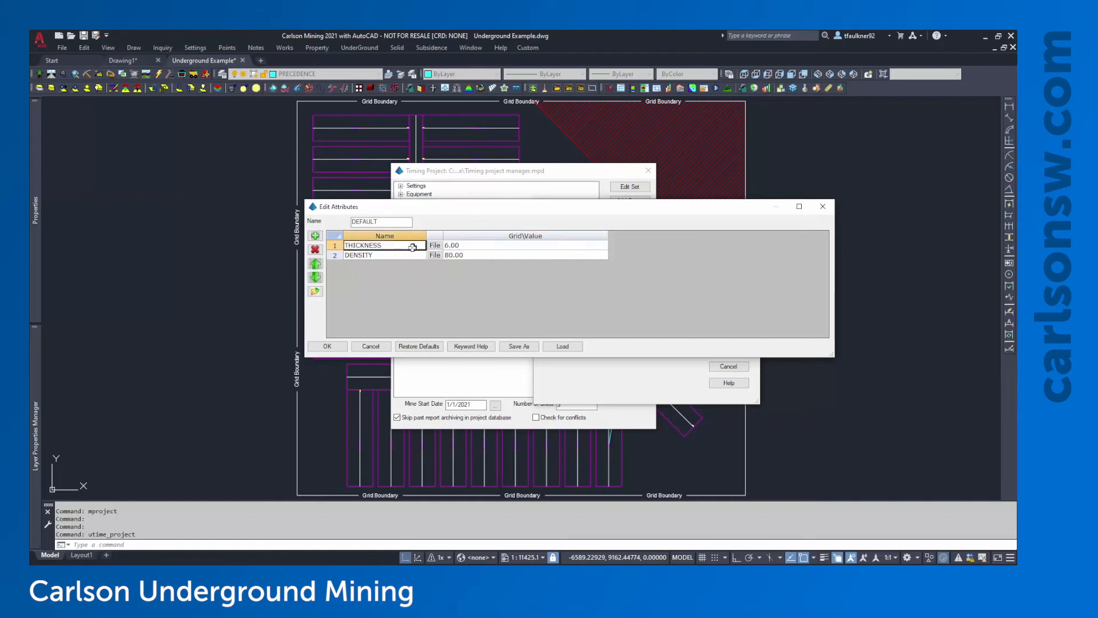
{"action": "left_click", "coordinate": [454, 246]}
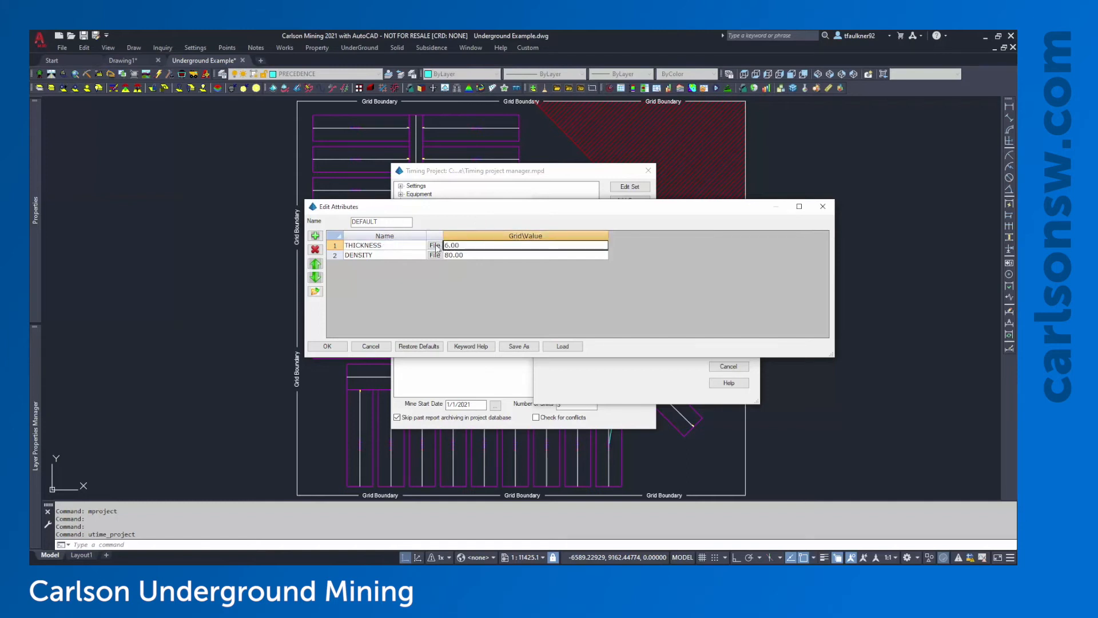
{"action": "left_click", "coordinate": [436, 246]}
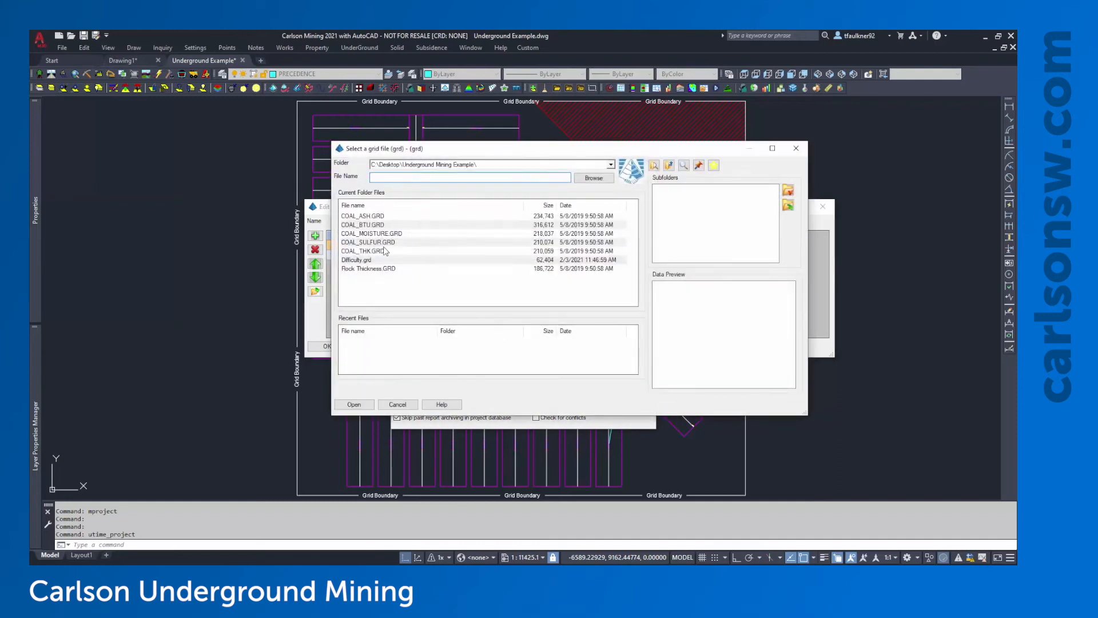
{"action": "left_click", "coordinate": [364, 251]}
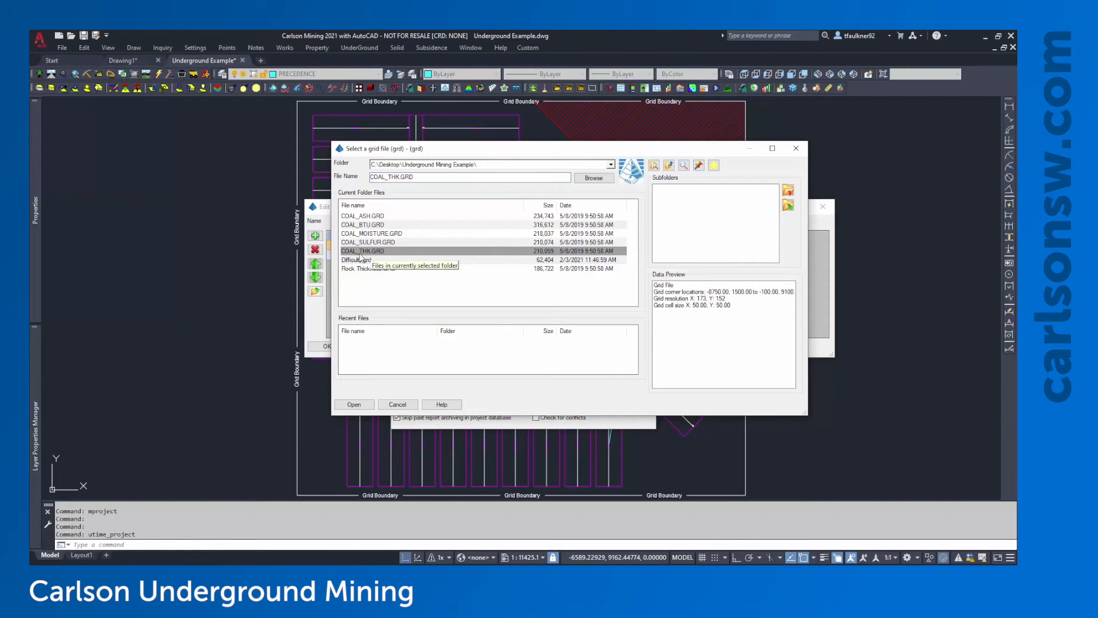
{"action": "left_click", "coordinate": [354, 404]}
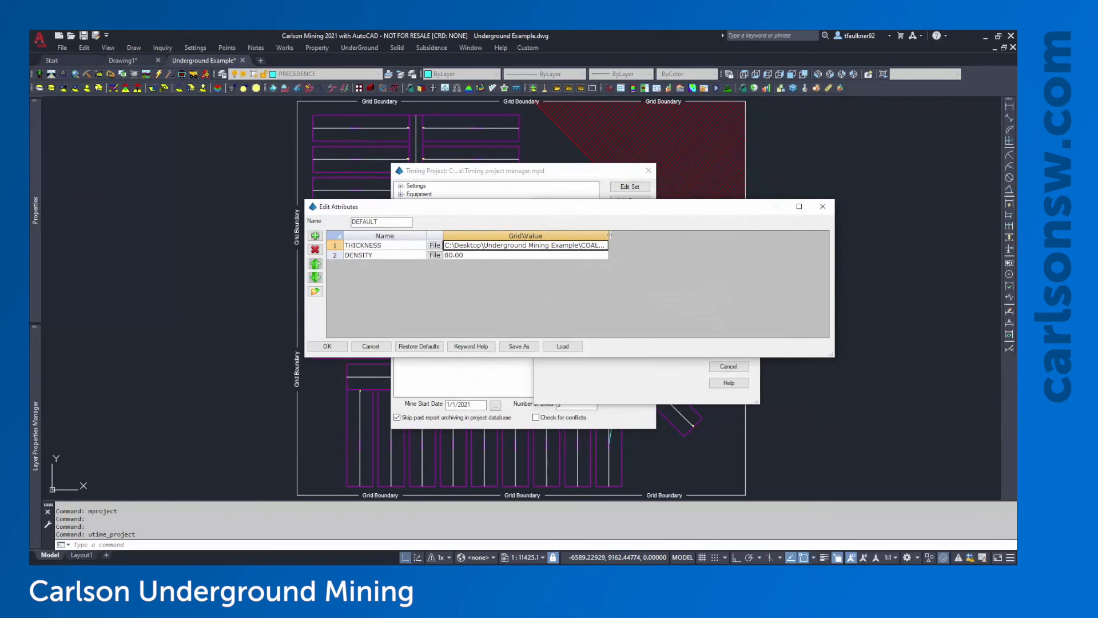
{"action": "left_click_drag", "start_coordinate": [610, 235], "coordinate": [711, 237]}
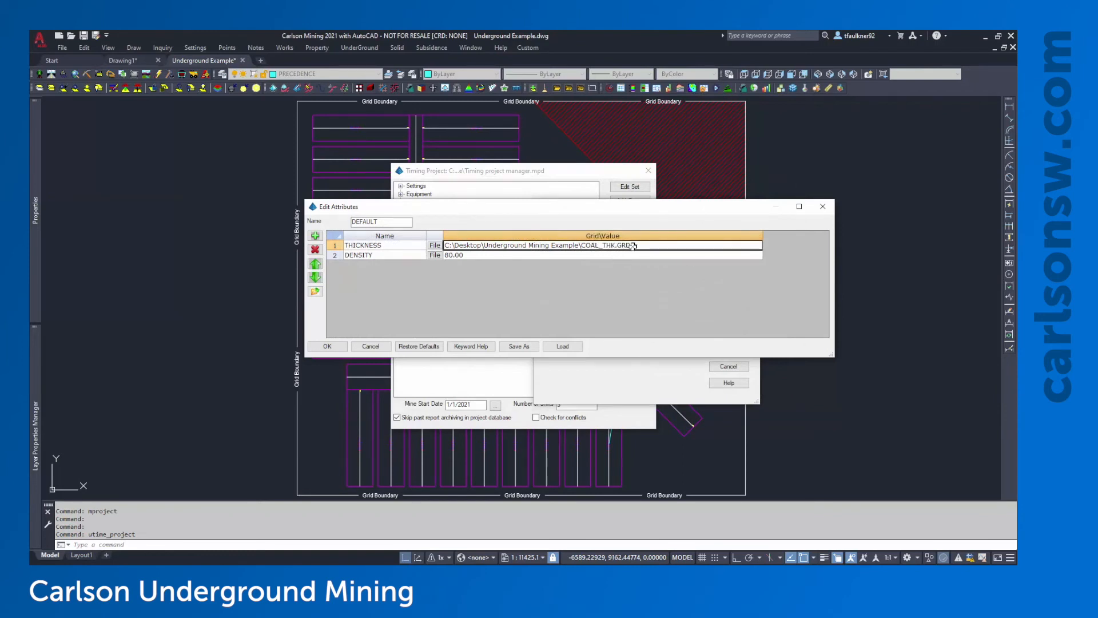
{"action": "left_click", "coordinate": [378, 255]}
{"action": "left_click", "coordinate": [522, 255]}
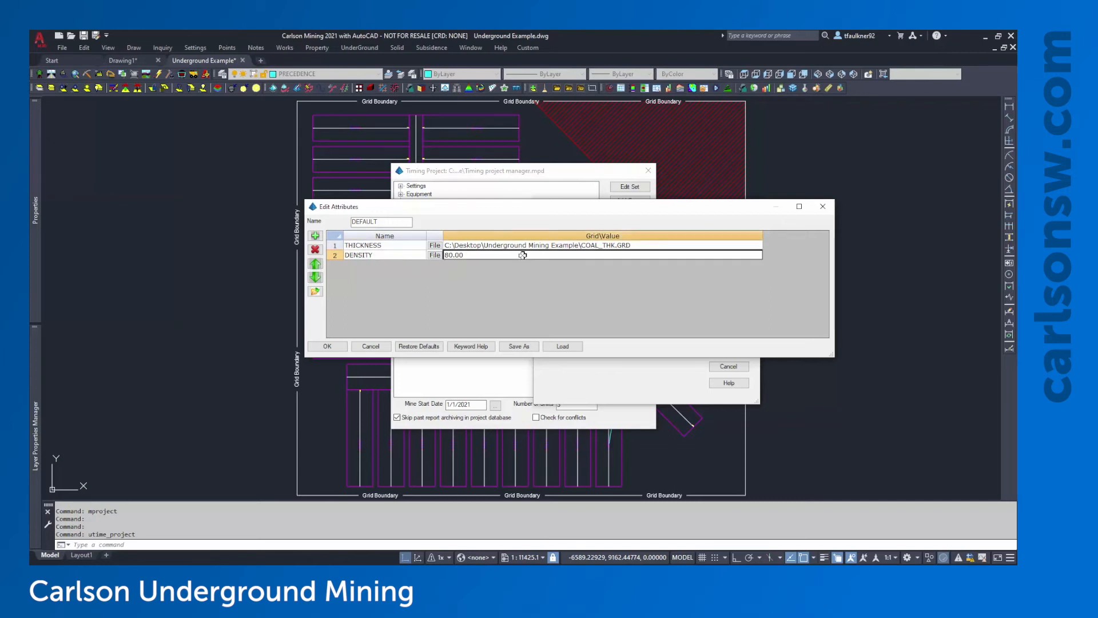
{"action": "left_click", "coordinate": [371, 256]}
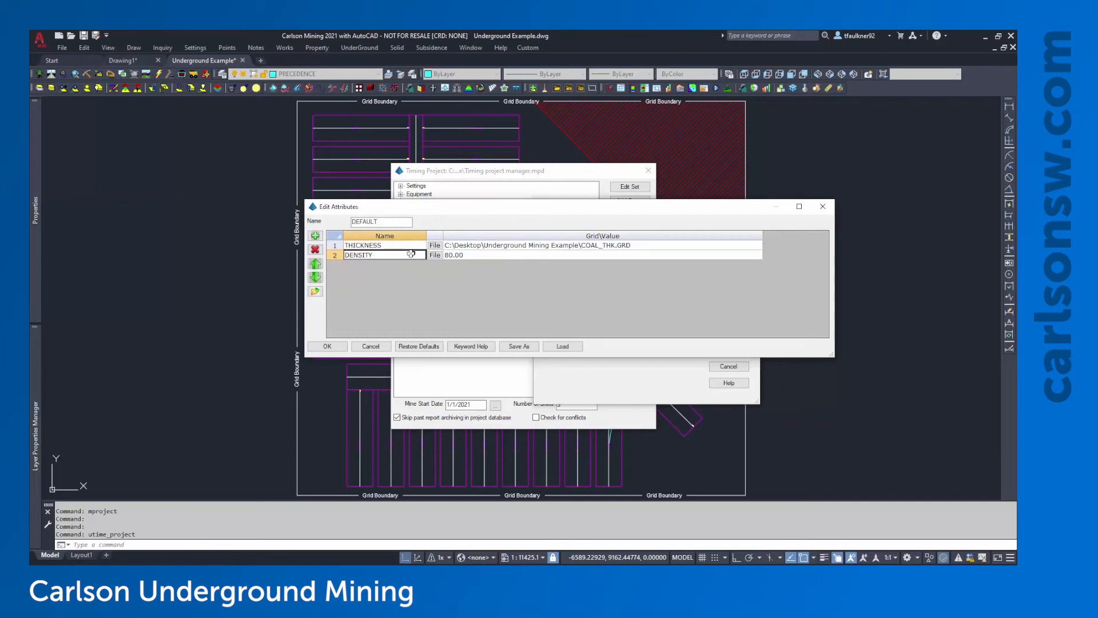
Add a third attribute to the DEFAULT group using the reserved keyword ROCKTHICK for non-key strata thickness.
{"action": "left_click", "coordinate": [315, 236]}
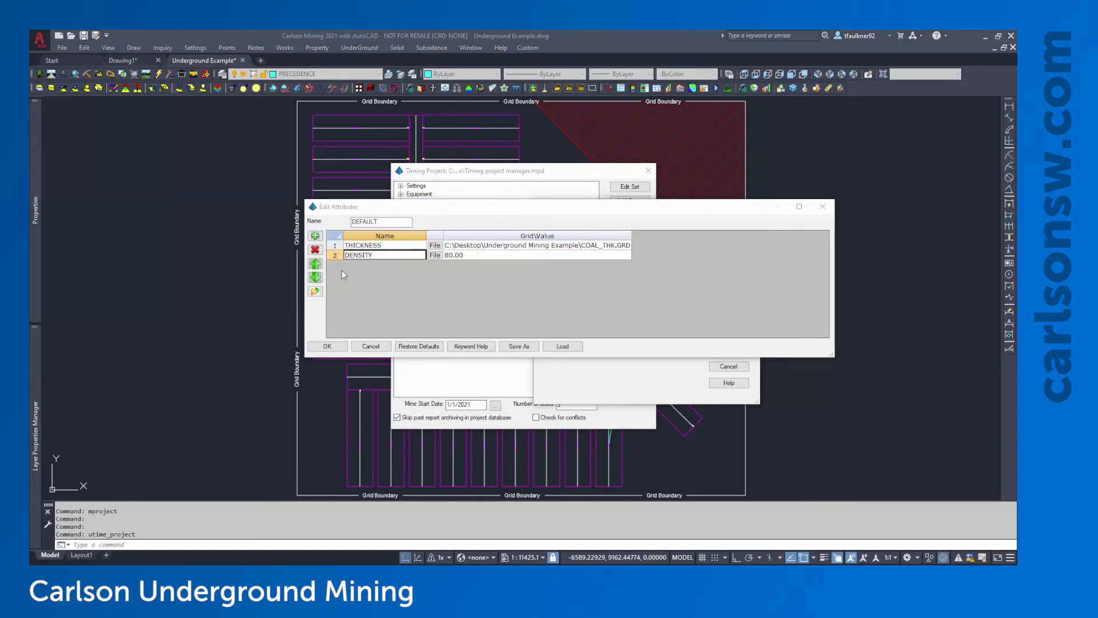
{"action": "left_click", "coordinate": [315, 237]}
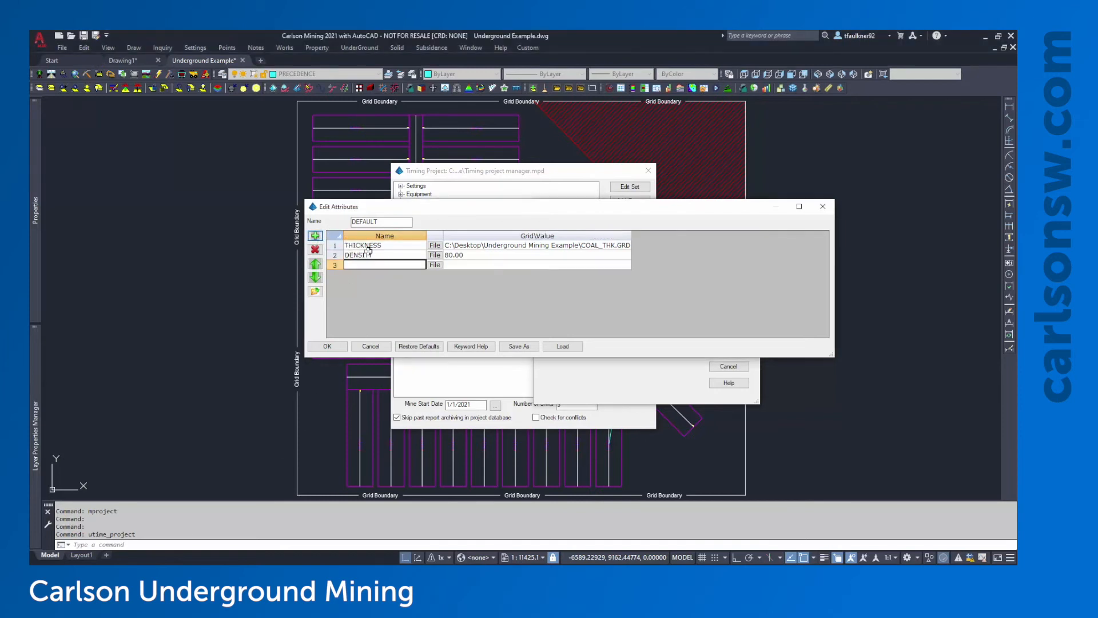
{"action": "left_click", "coordinate": [472, 346]}
{"action": "left_click", "coordinate": [475, 252]}
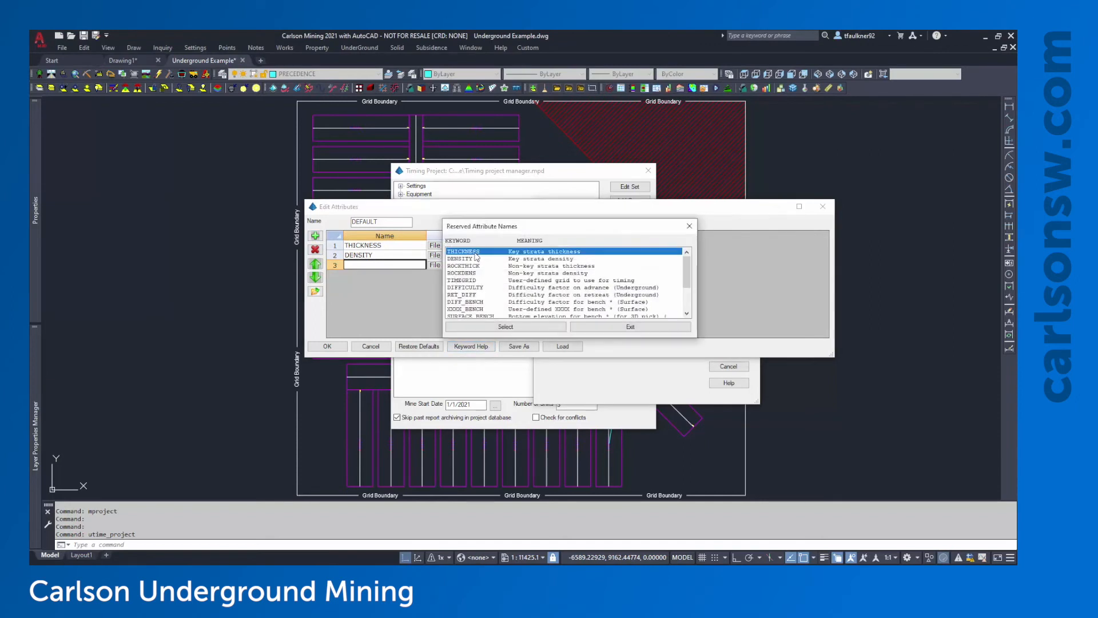
{"action": "left_click", "coordinate": [473, 259]}
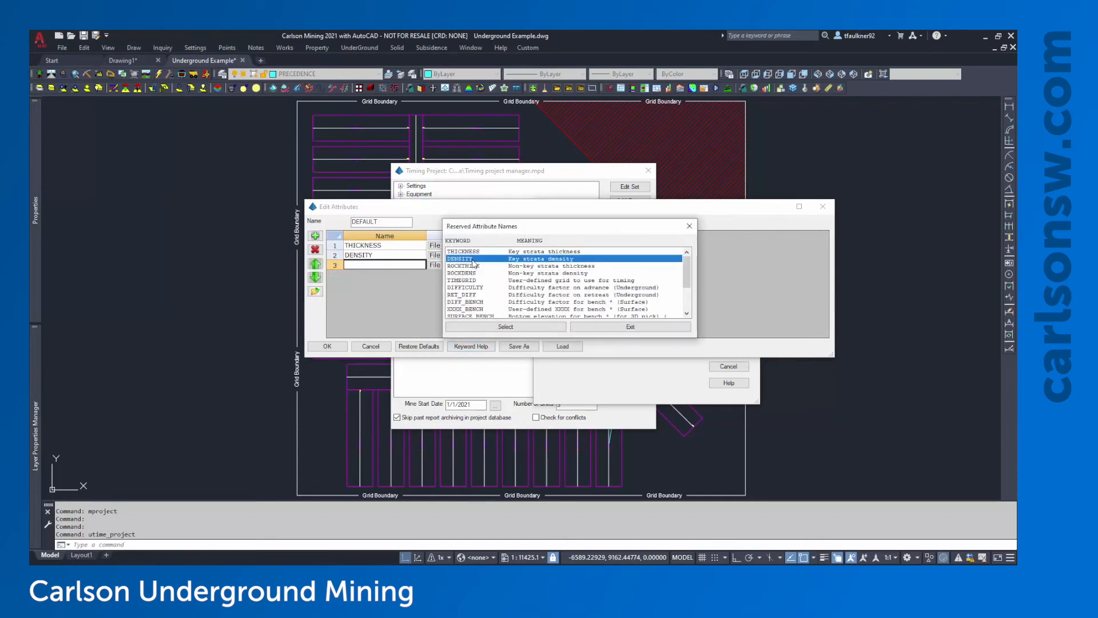
{"action": "left_click", "coordinate": [472, 266]}
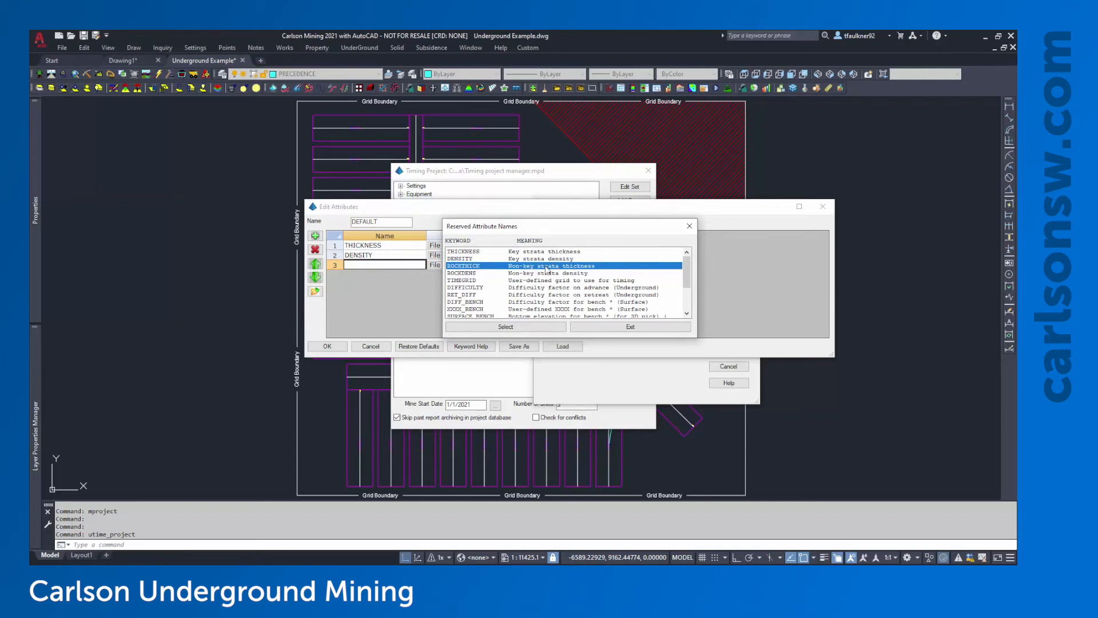
{"action": "left_click", "coordinate": [504, 326]}
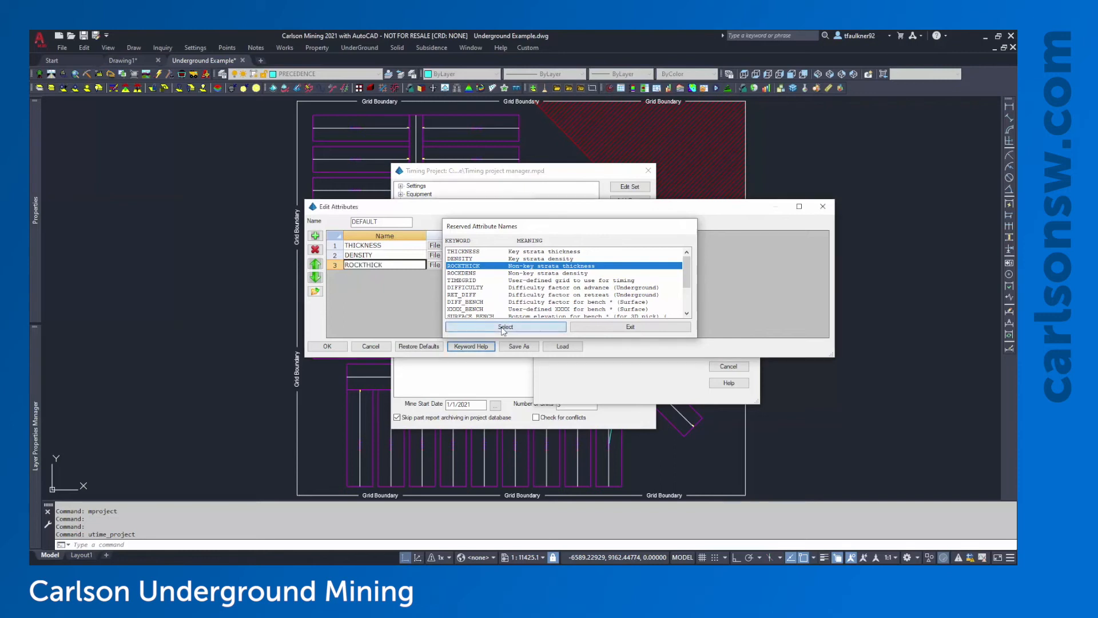
Assign the Rock Thickness.GRD grid file to the ROCKTHICK attribute.
{"action": "left_click", "coordinate": [435, 264]}
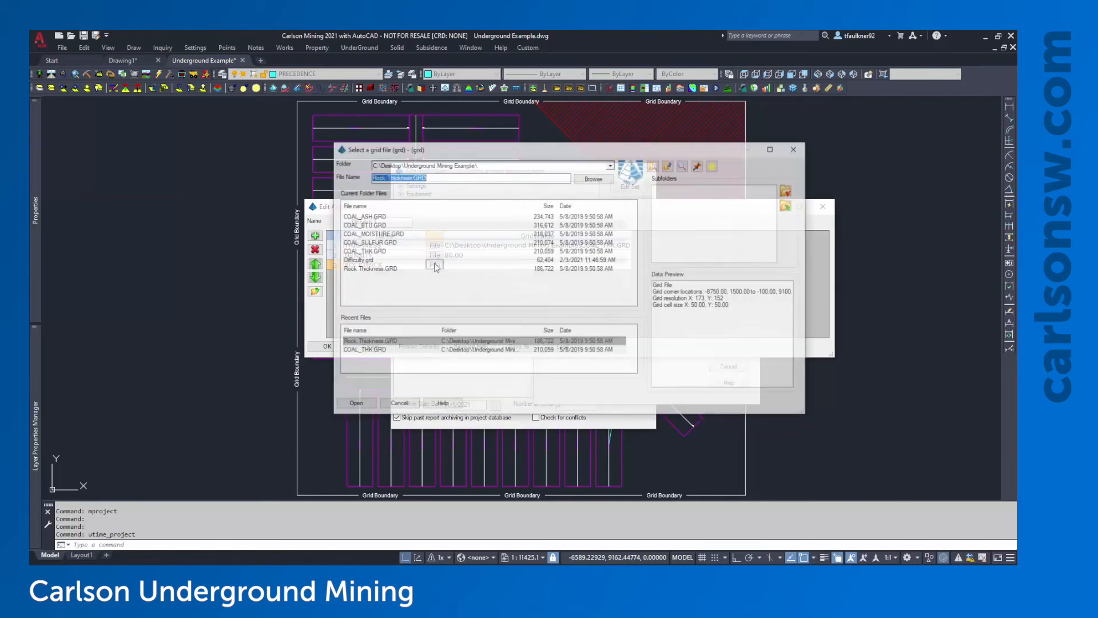
{"action": "left_click_drag", "start_coordinate": [479, 160], "coordinate": [694, 168]}
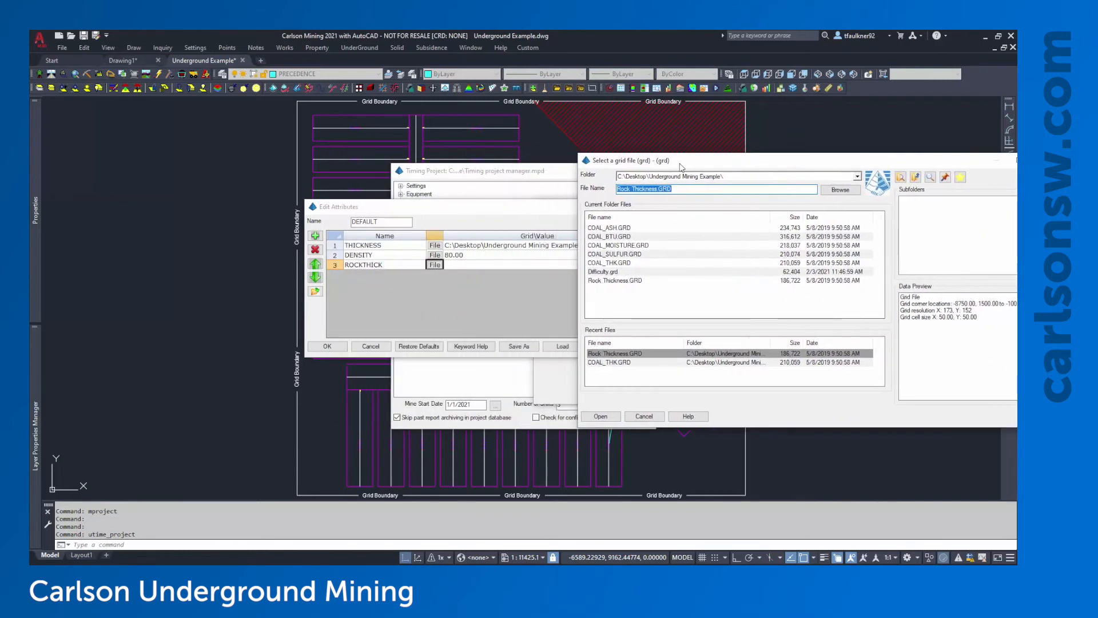
{"action": "left_click", "coordinate": [616, 280]}
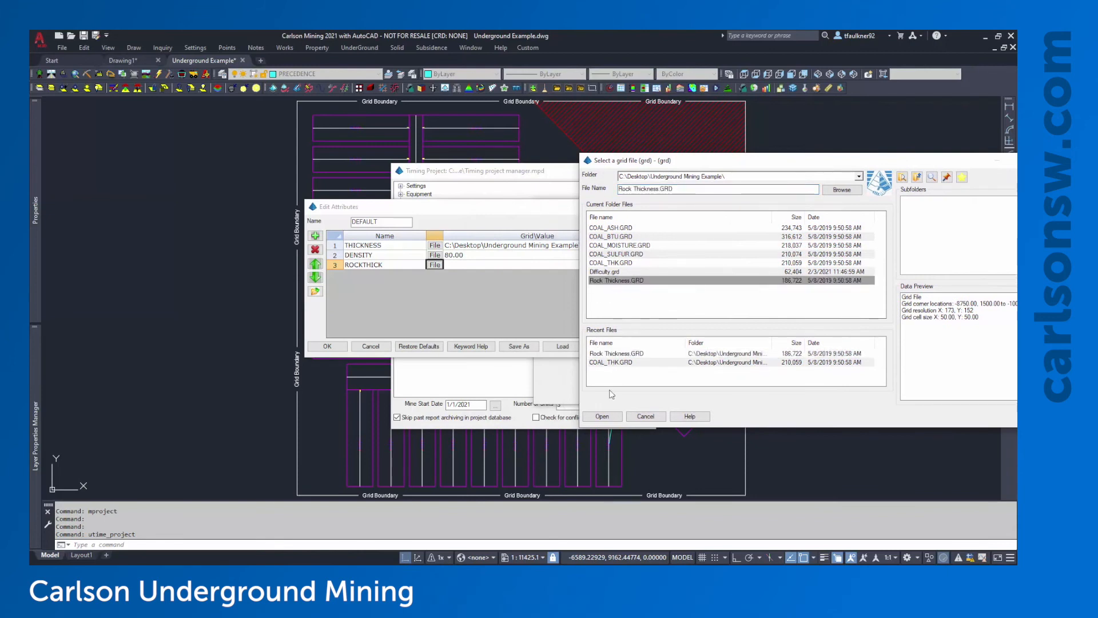
{"action": "left_click", "coordinate": [601, 416]}
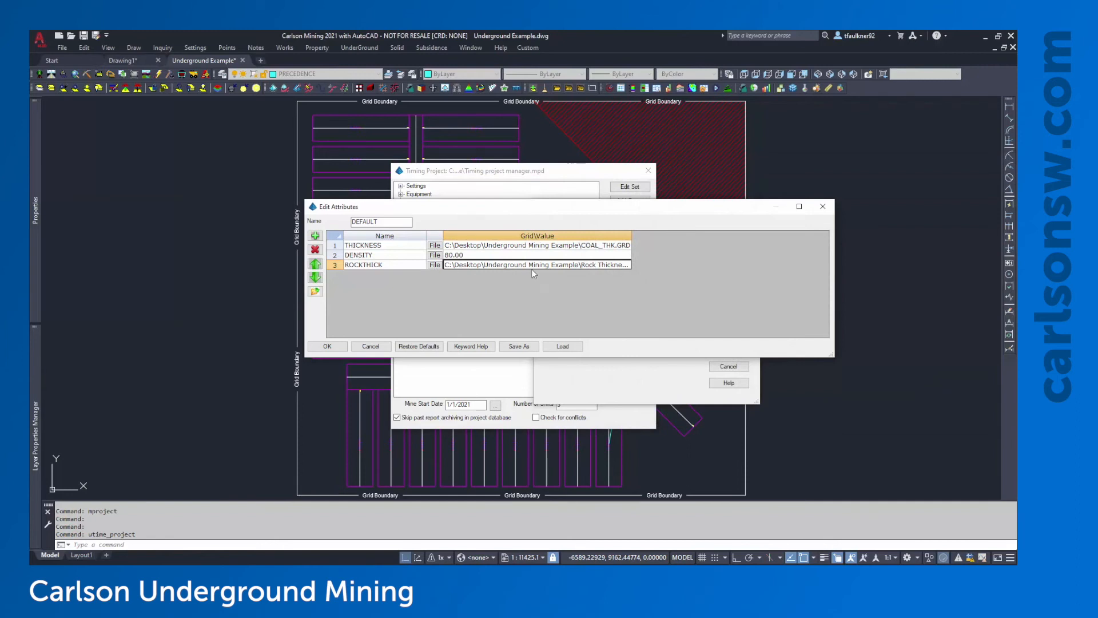
Compare the THICKNESS and ROCKTHICK grid entries and remove the ROCKTHICK attribute from the group.
{"action": "left_click", "coordinate": [512, 244]}
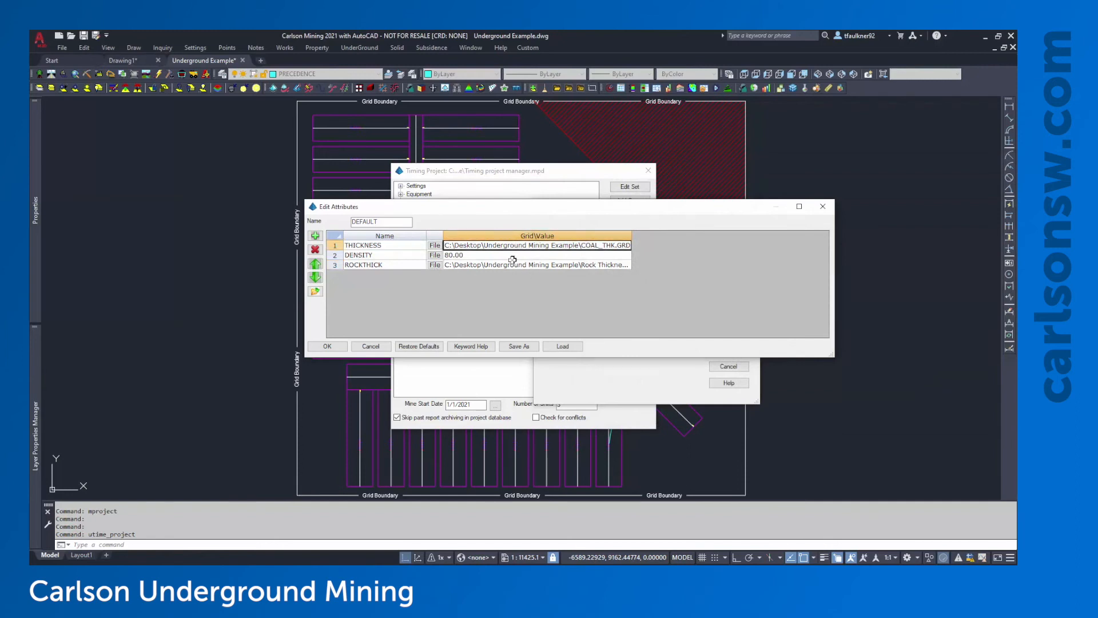
{"action": "left_click", "coordinate": [498, 264]}
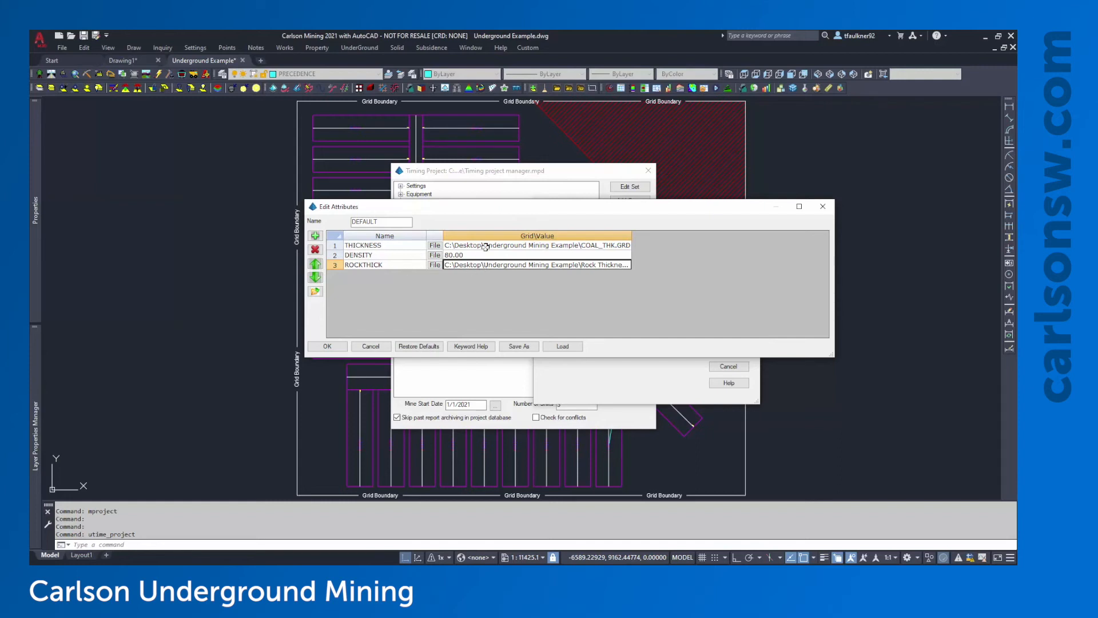
{"action": "left_click", "coordinate": [484, 246]}
{"action": "left_click", "coordinate": [487, 265]}
{"action": "left_click", "coordinate": [463, 245]}
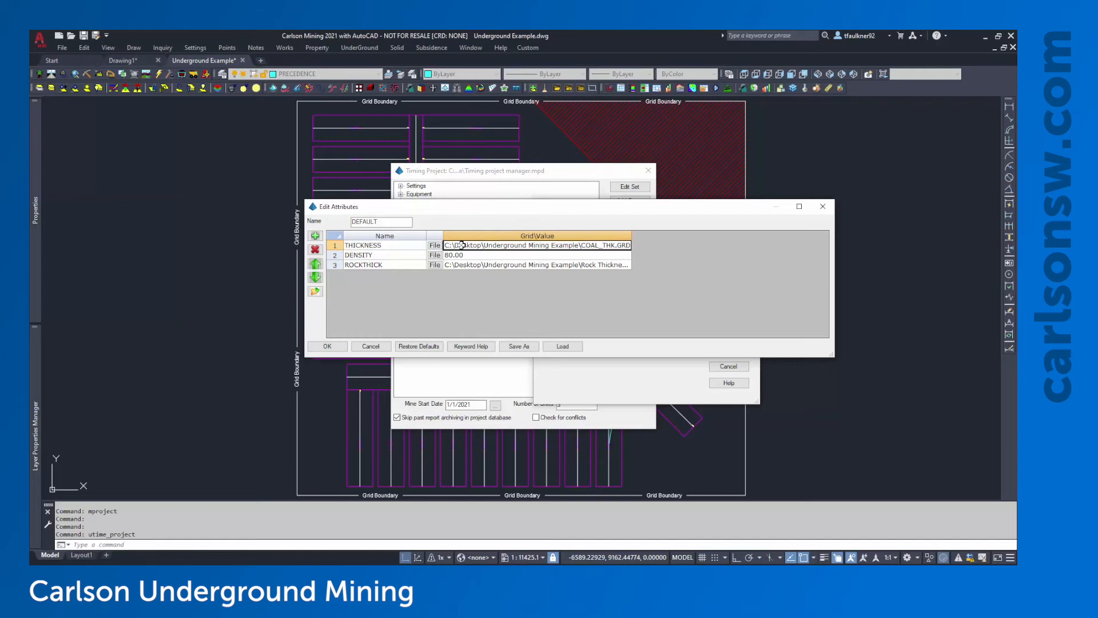
{"action": "left_click", "coordinate": [474, 265]}
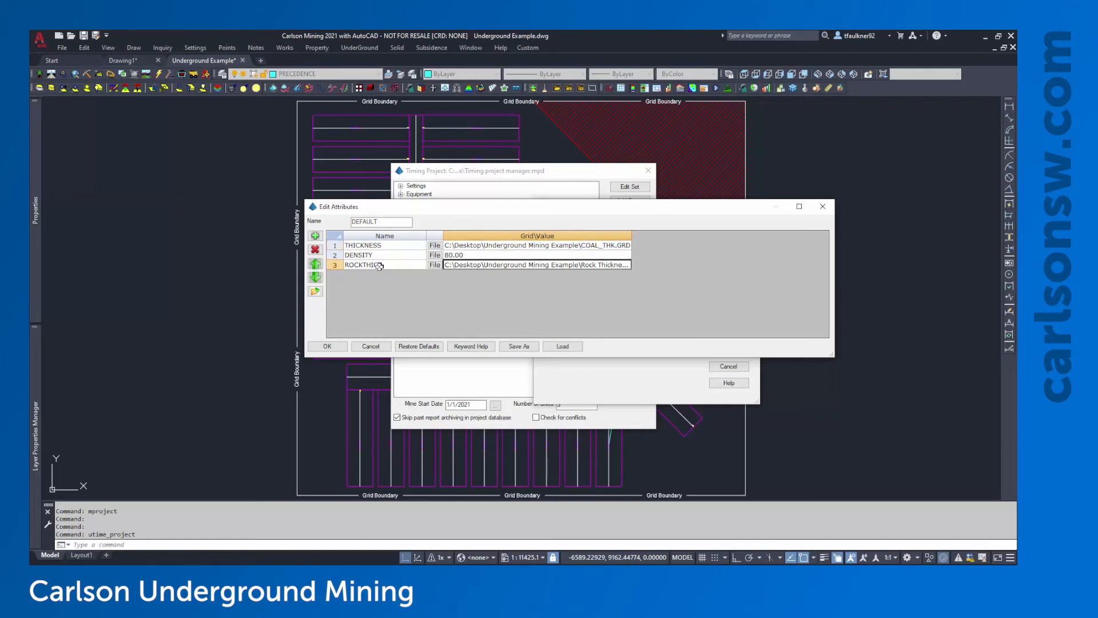
{"action": "left_click", "coordinate": [315, 250]}
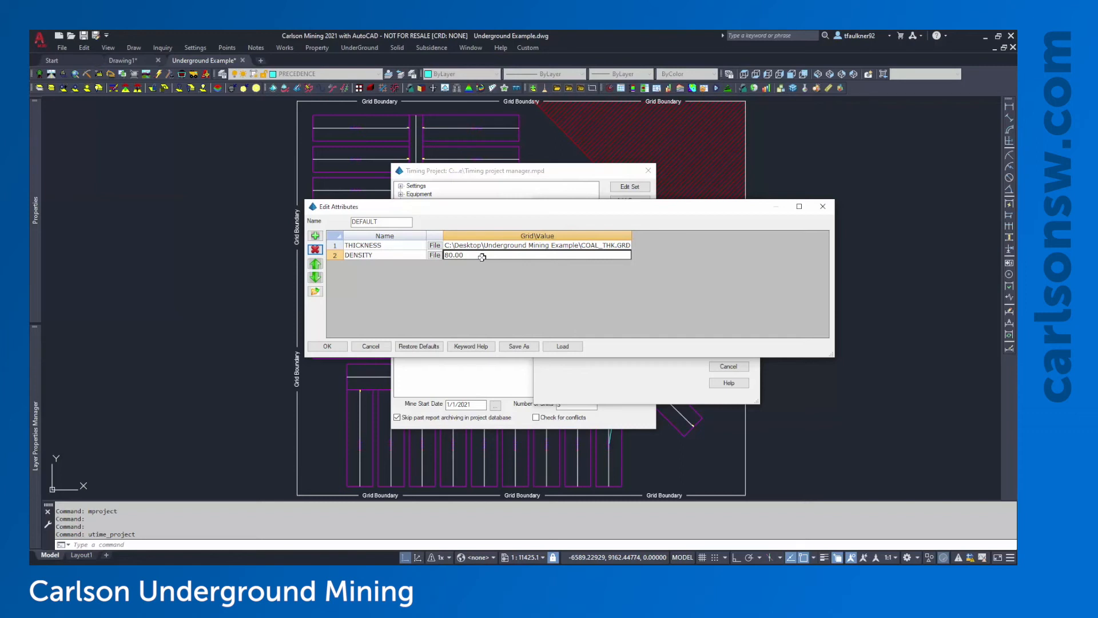
Add an empty third attribute row and look through the reserved keywords, including DIFFICULTY, RET_THICK and TIMING_SPLIT, without choosing one.
{"action": "left_click", "coordinate": [316, 235]}
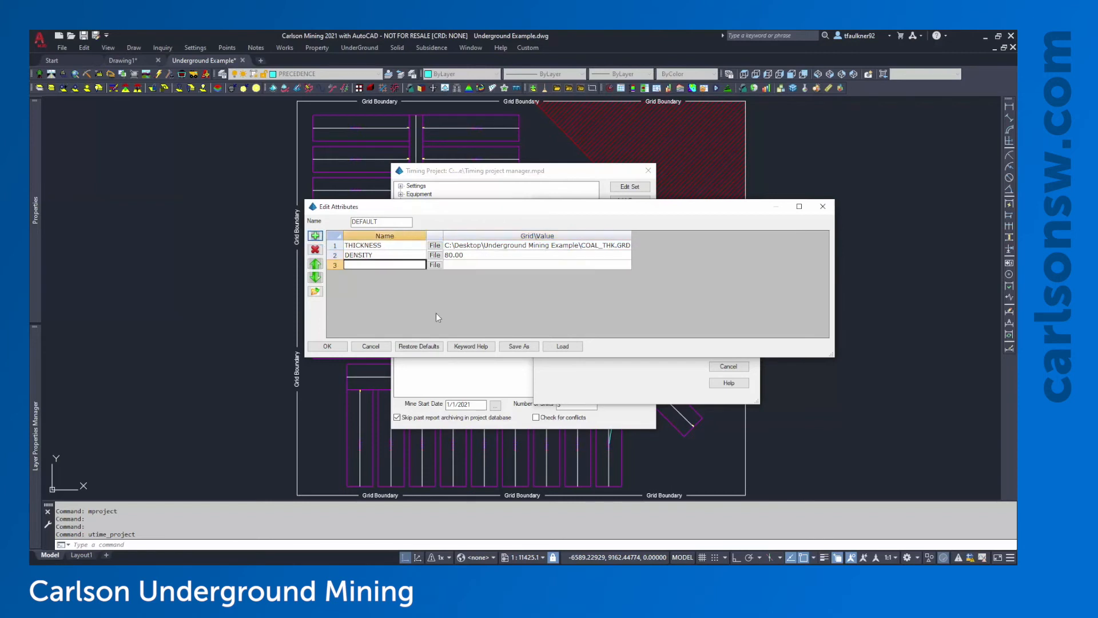
{"action": "left_click", "coordinate": [473, 346]}
{"action": "scroll", "coordinate": [482, 300], "scroll_direction": "down", "scroll_amount": 1}
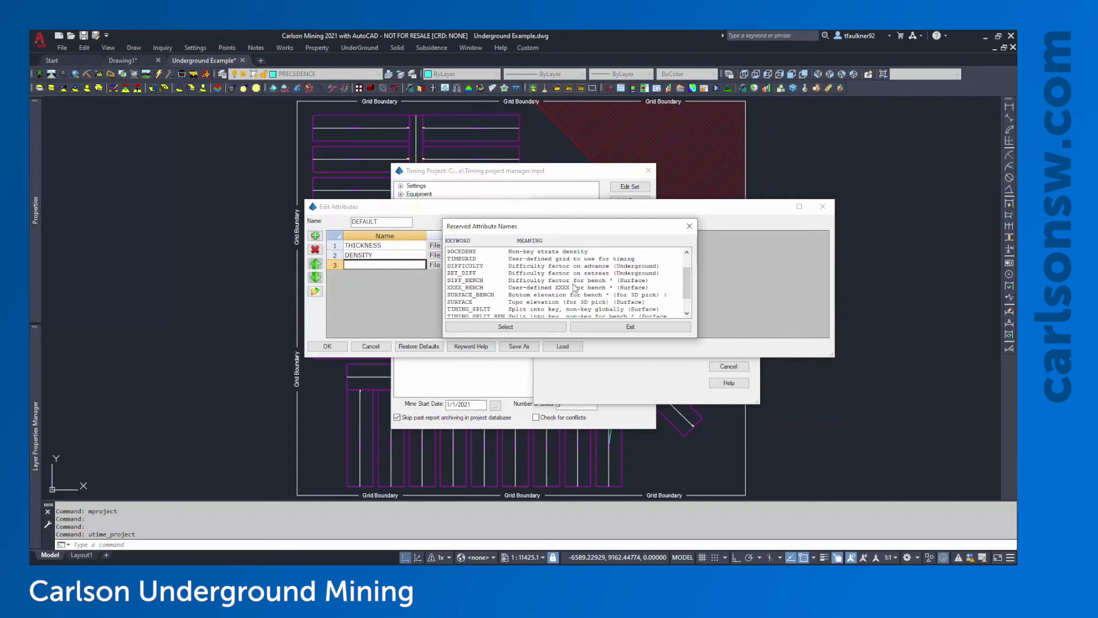
{"action": "left_click", "coordinate": [534, 266]}
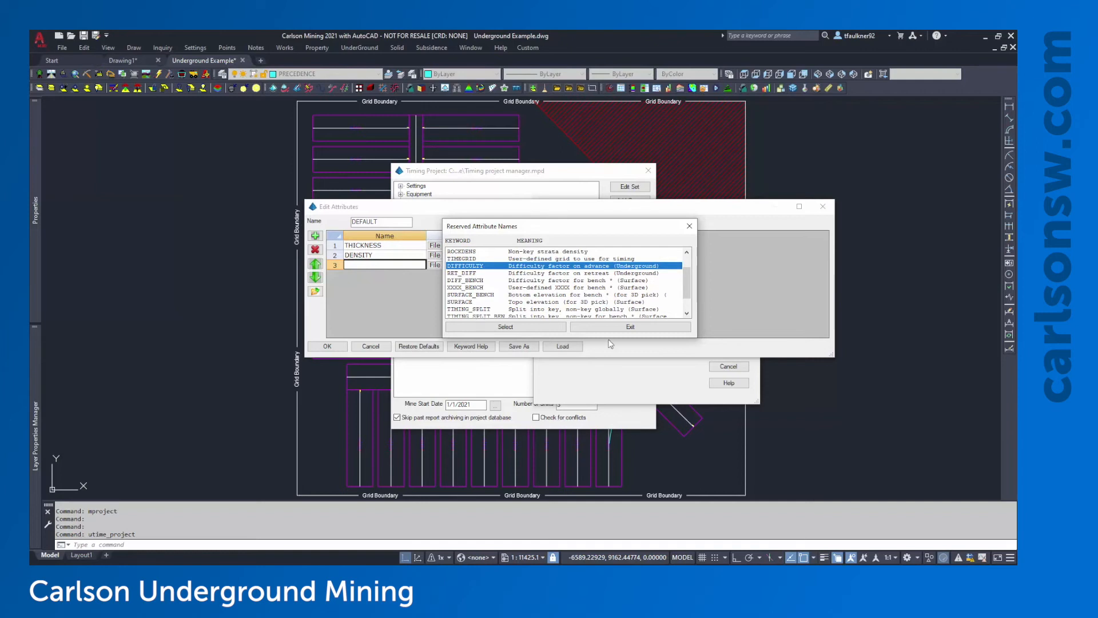
{"action": "scroll", "coordinate": [531, 299], "scroll_direction": "down", "scroll_amount": 1}
{"action": "left_click", "coordinate": [523, 303]}
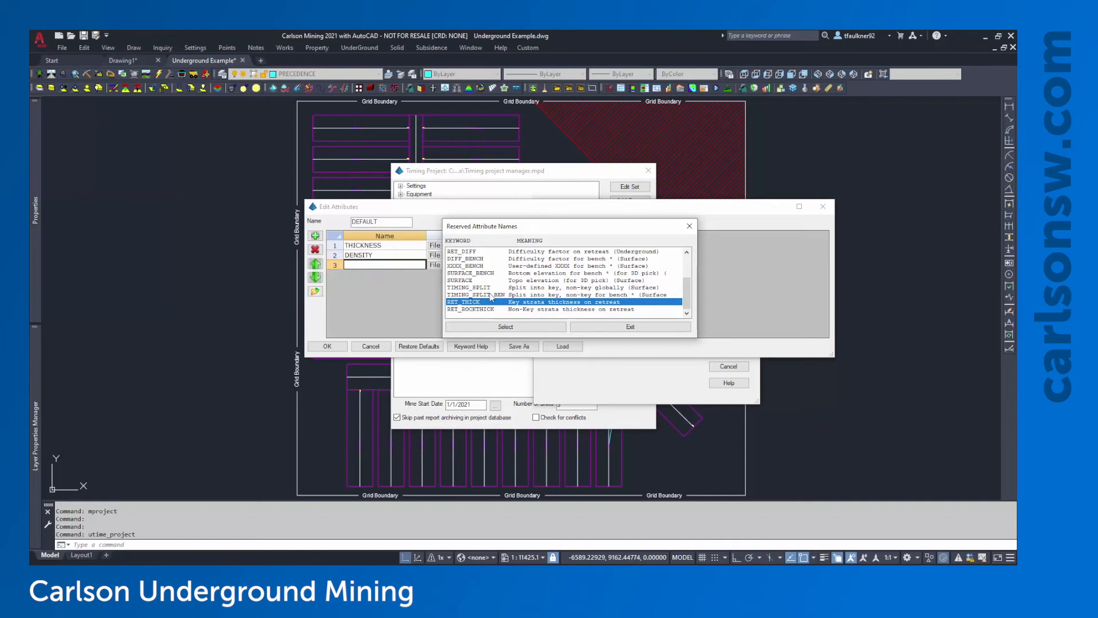
{"action": "left_click", "coordinate": [532, 289]}
{"action": "scroll", "coordinate": [532, 289], "scroll_direction": "up", "scroll_amount": 2}
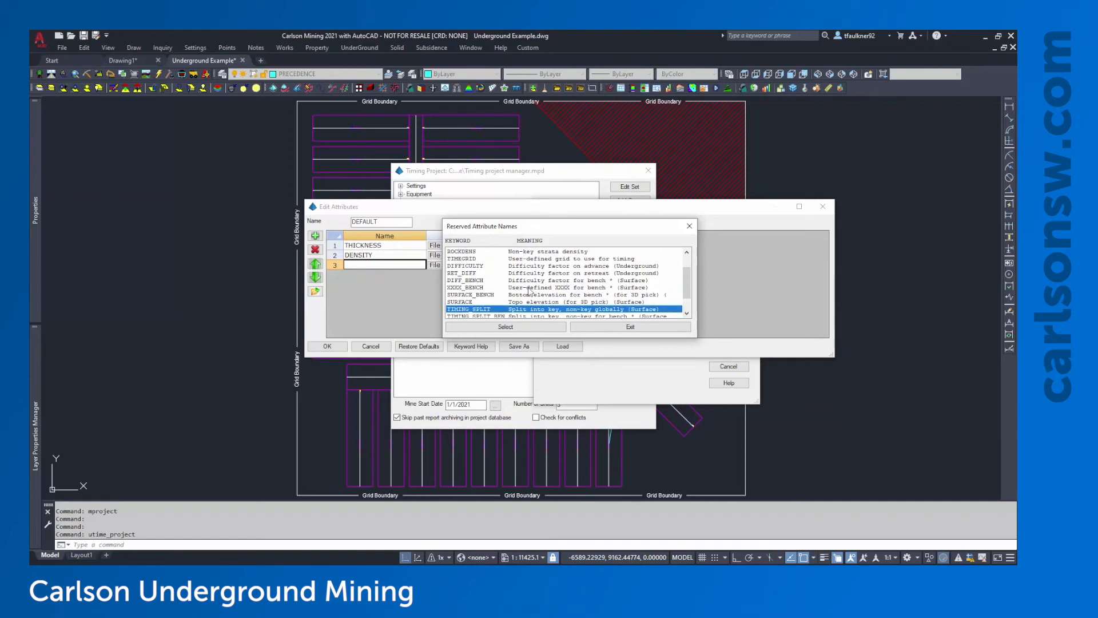
{"action": "left_click", "coordinate": [532, 289]}
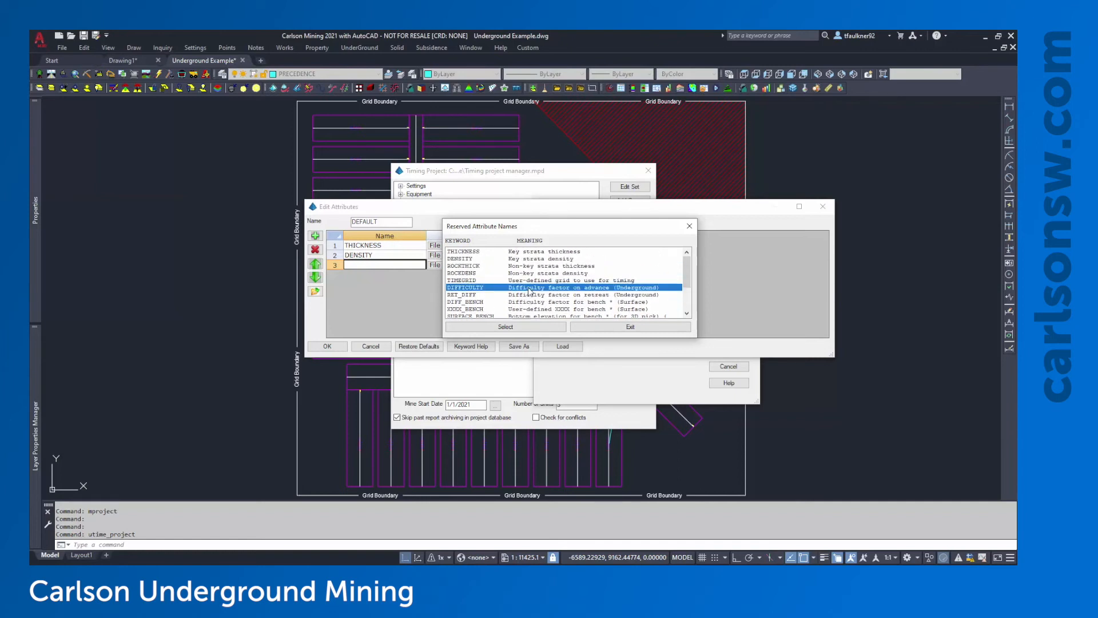
{"action": "left_click", "coordinate": [606, 327]}
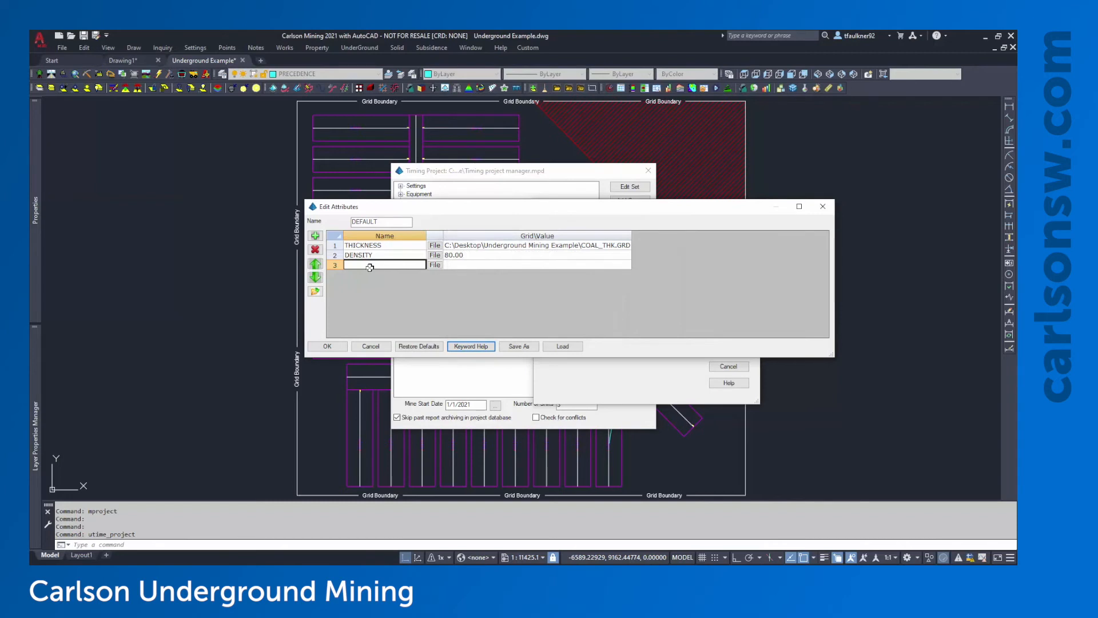
Name the third attribute of the DEFAULT group BTU and link it to the COAL_BTU.GRD grid file.
{"action": "left_click", "coordinate": [465, 347]}
{"action": "type", "text": "BTU"}
{"action": "left_click", "coordinate": [436, 265]}
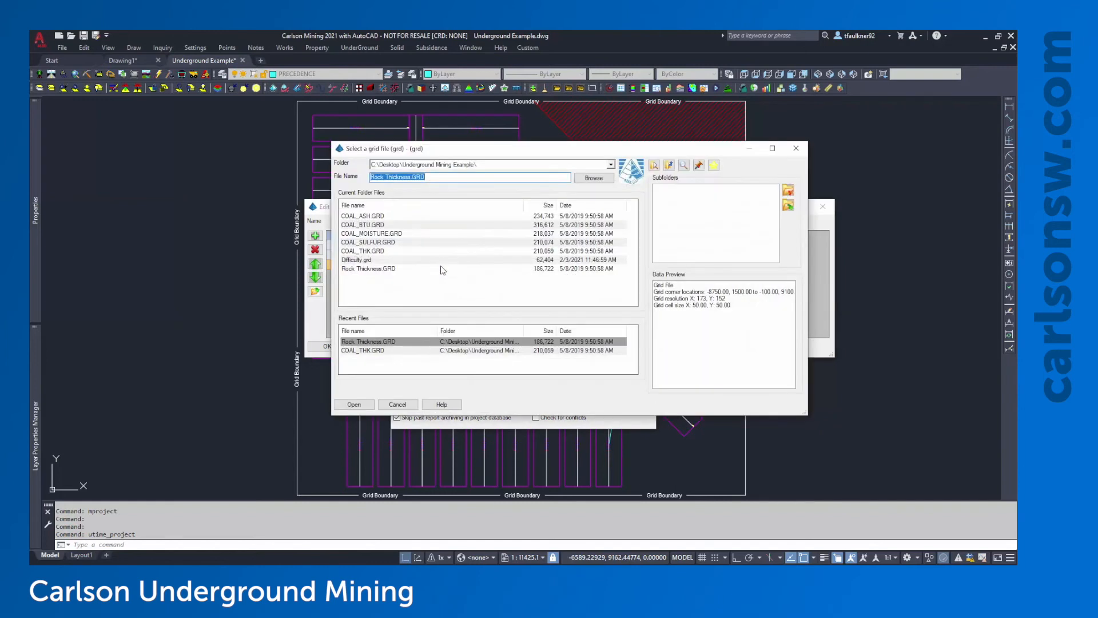
{"action": "left_click", "coordinate": [360, 226]}
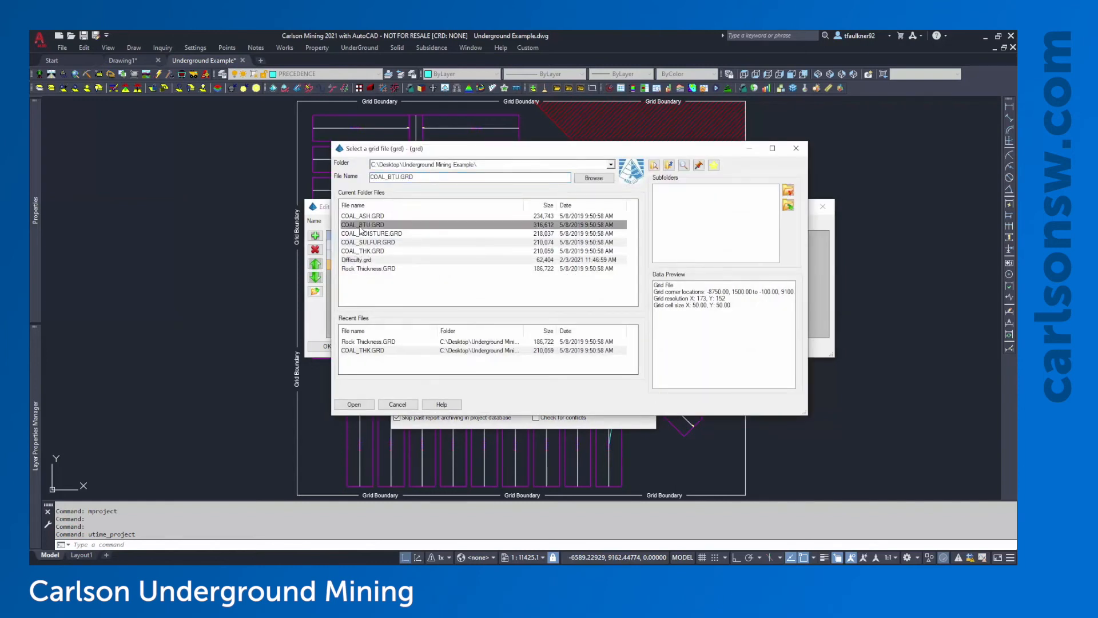
{"action": "double_click", "coordinate": [360, 228]}
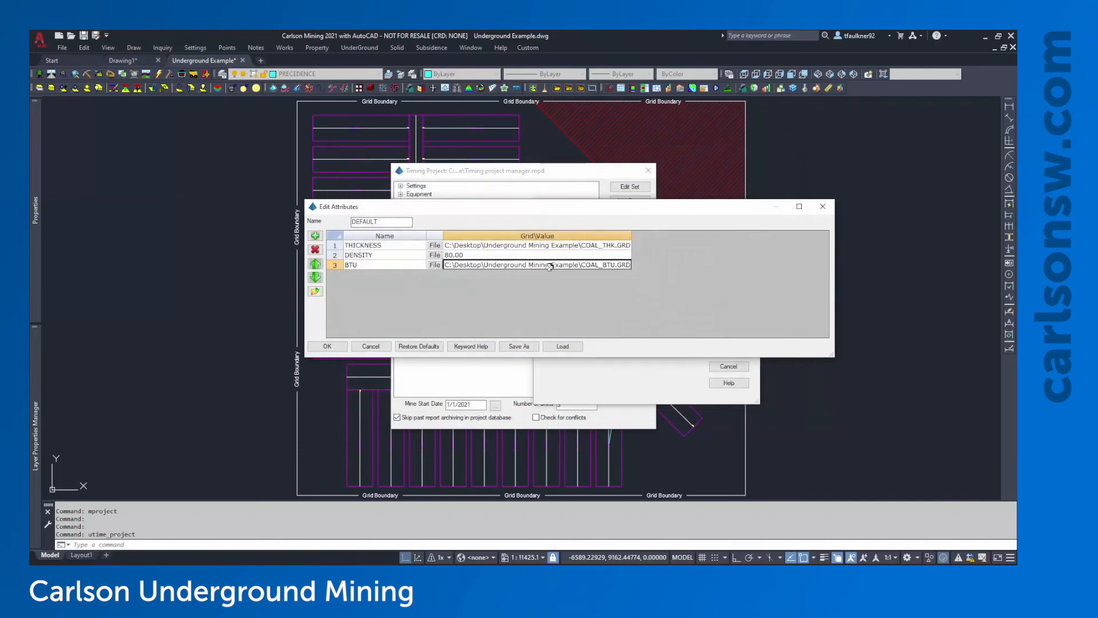
{"action": "left_click", "coordinate": [389, 264]}
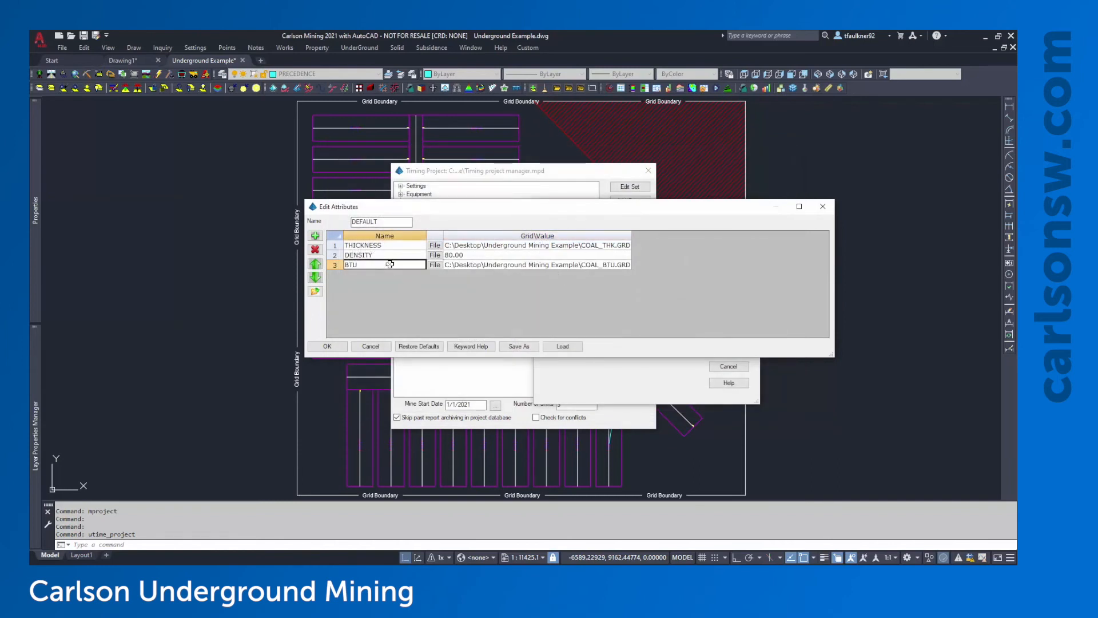
Add a fourth attribute named Ash and link it to the COAL_ASH.GRD grid file.
{"action": "left_click", "coordinate": [315, 236]}
{"action": "type", "text": "Ash"}
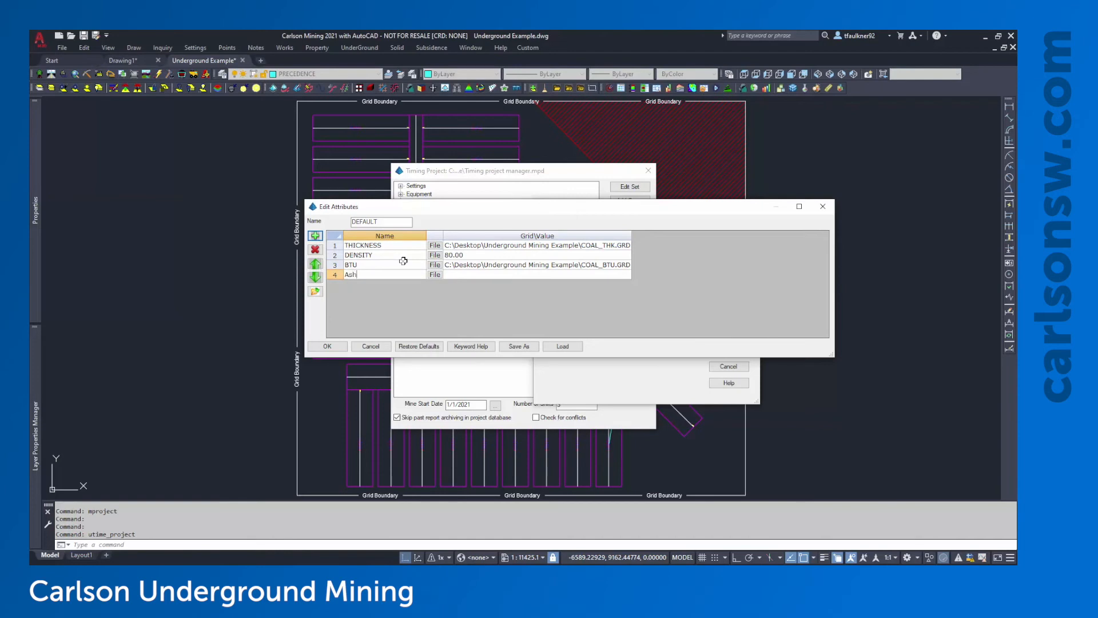
{"action": "left_click", "coordinate": [435, 276]}
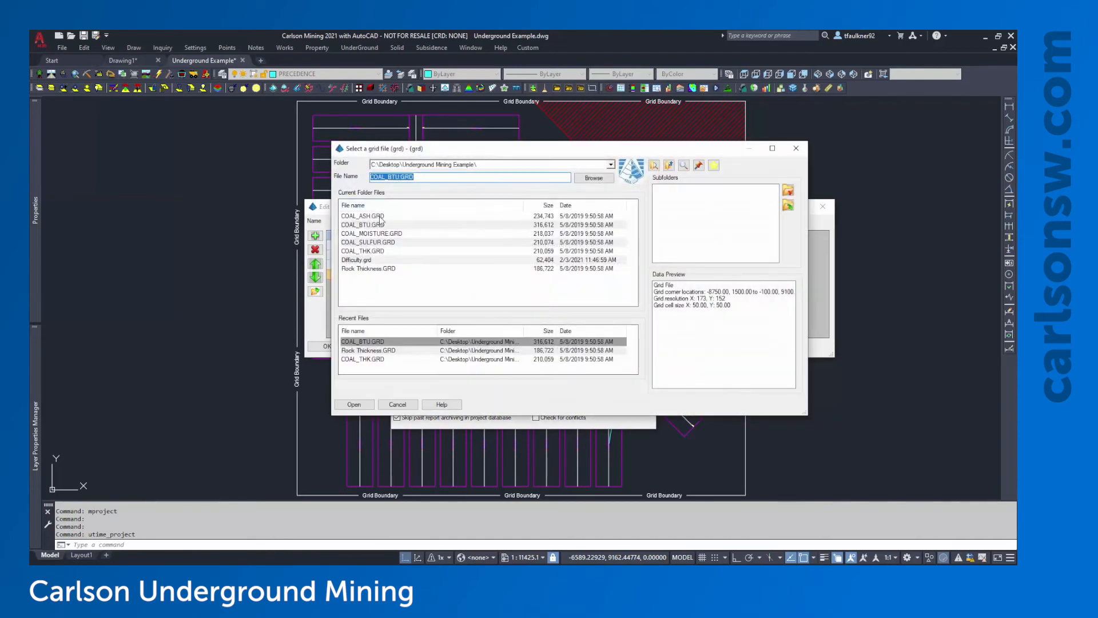
{"action": "double_click", "coordinate": [356, 216]}
Add an attribute row linked to the COAL_MOISTURE.GRD grid file and name it Moisture.
{"action": "left_click", "coordinate": [315, 237]}
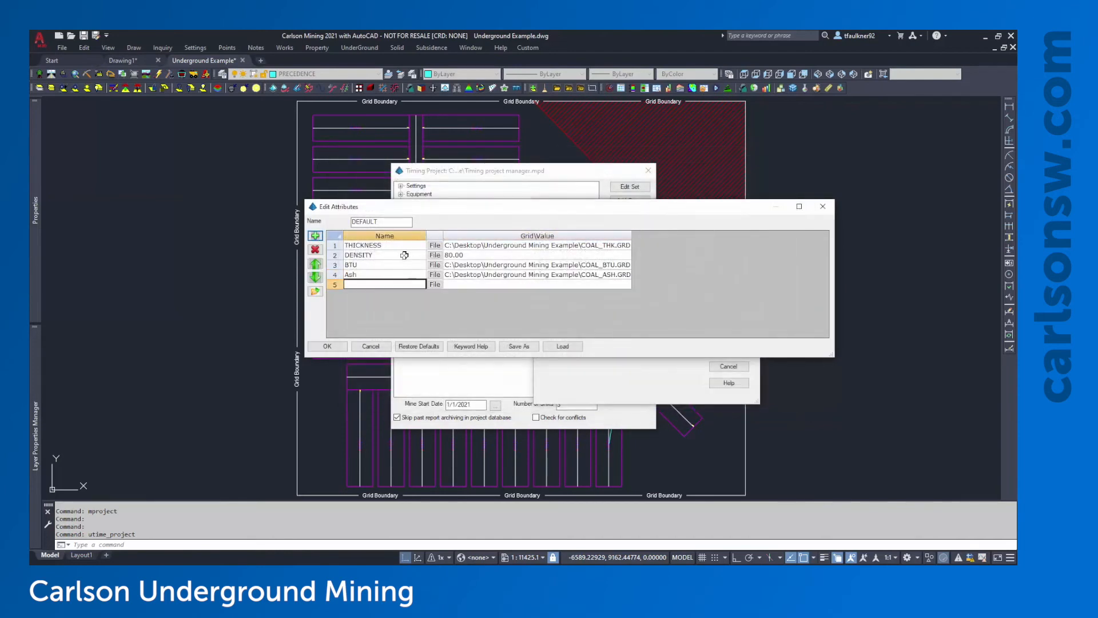
{"action": "left_click", "coordinate": [435, 284]}
{"action": "double_click", "coordinate": [388, 235]}
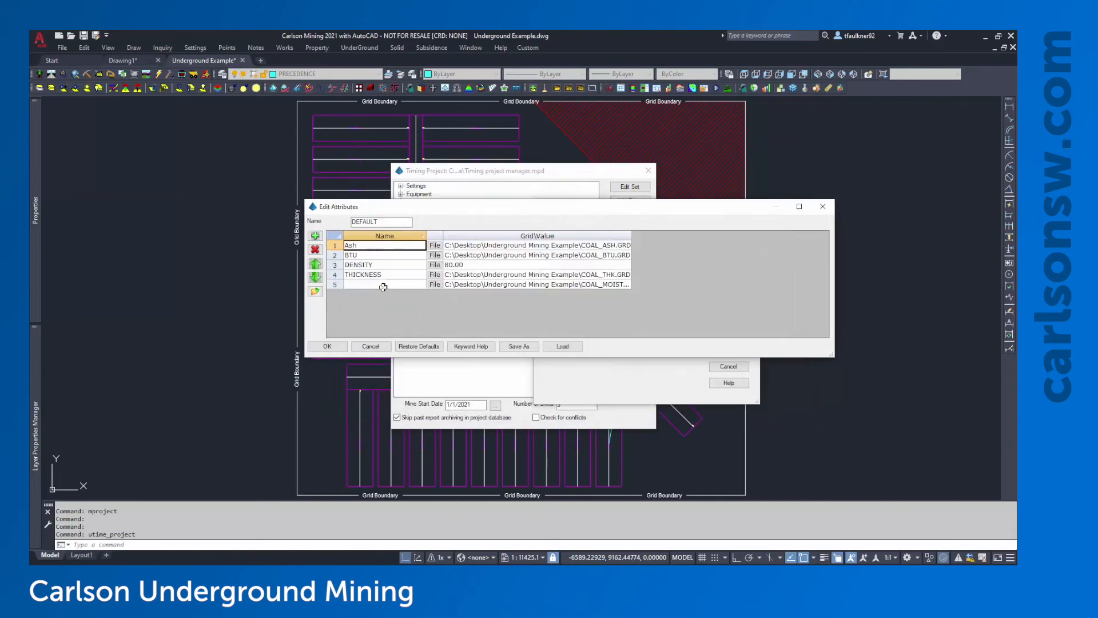
{"action": "left_click", "coordinate": [383, 284]}
{"action": "type", "text": "Moisture"}
Add a sixth attribute named Sulfur linked to the COAL_SULFUR.GRD grid file and accept the DEFAULT group's attributes.
{"action": "left_click", "coordinate": [315, 237]}
{"action": "left_click", "coordinate": [435, 294]}
{"action": "double_click", "coordinate": [389, 244]}
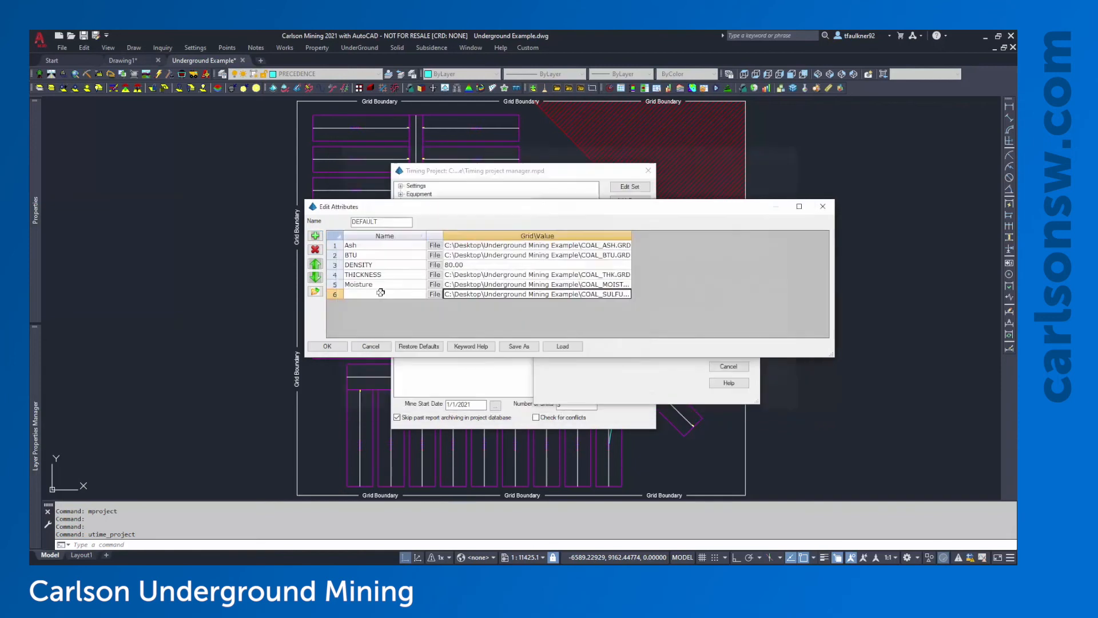
{"action": "left_click", "coordinate": [380, 292]}
{"action": "type", "text": "Sulfur"}
{"action": "left_click", "coordinate": [494, 272]}
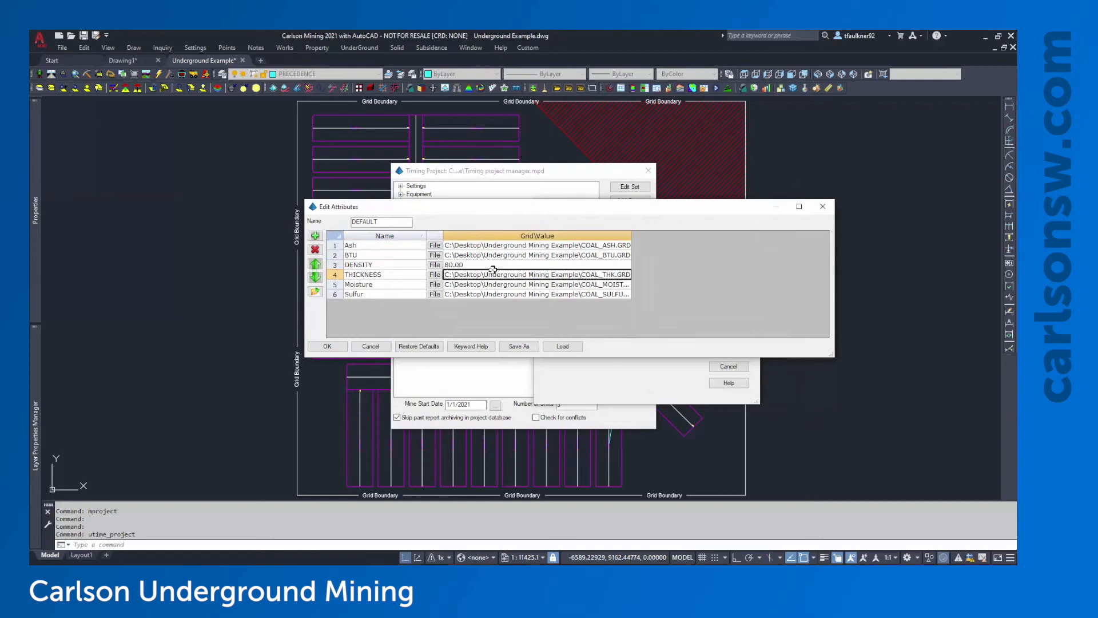
{"action": "left_click", "coordinate": [337, 348]}
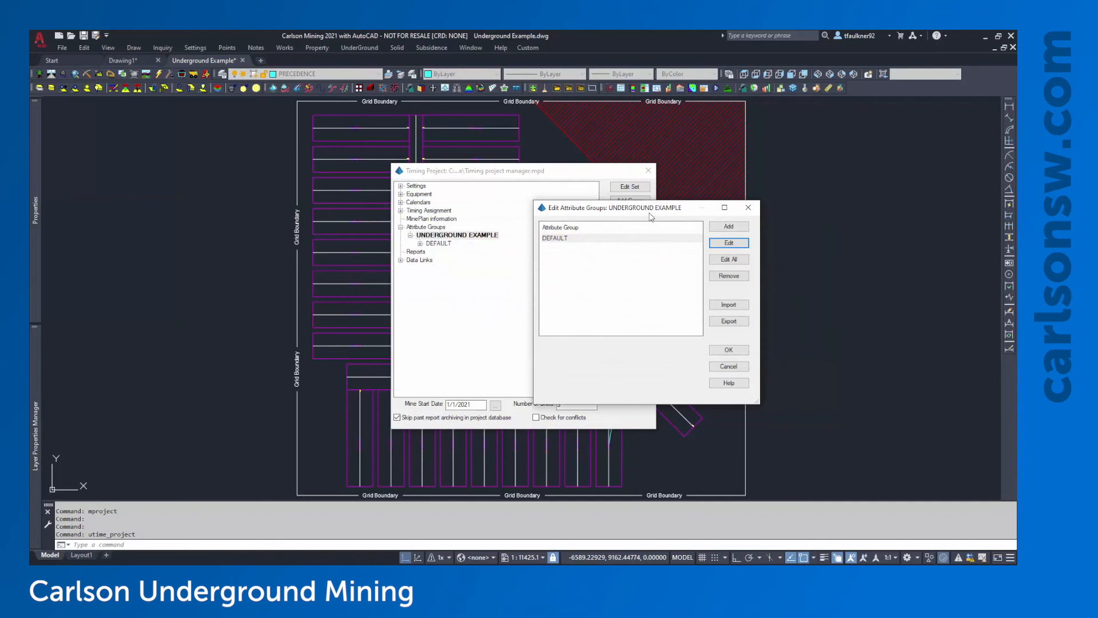
Add an empty attribute group named Group2 to the UNDERGROUND EXAMPLE set and save the timing project.
{"action": "left_click_drag", "start_coordinate": [650, 212], "coordinate": [585, 209]}
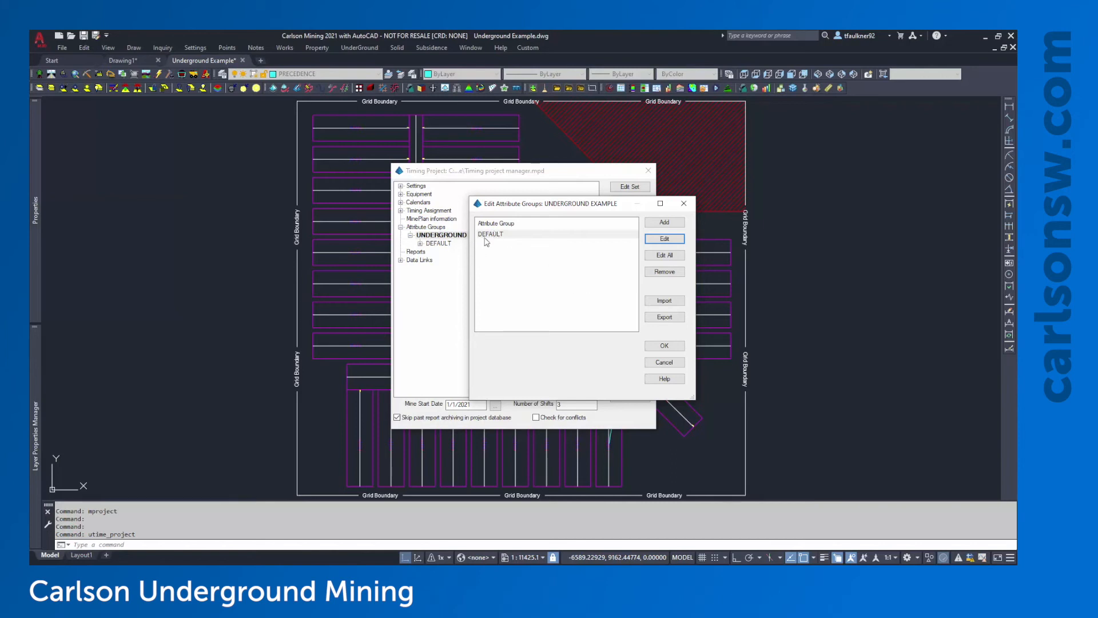
{"action": "left_click", "coordinate": [489, 238]}
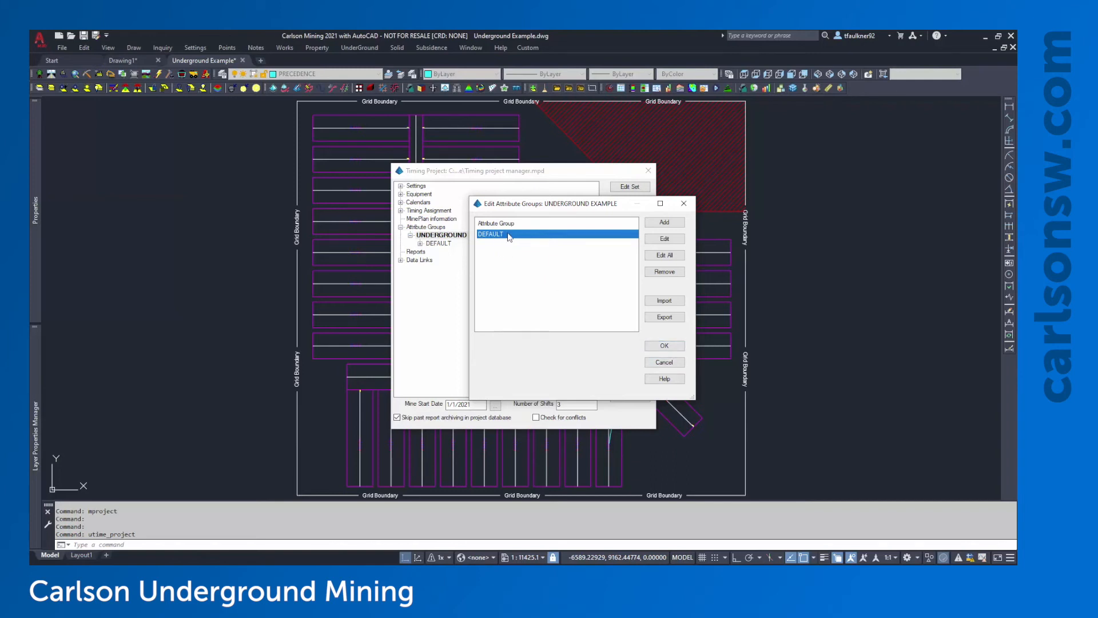
{"action": "left_click", "coordinate": [665, 222]}
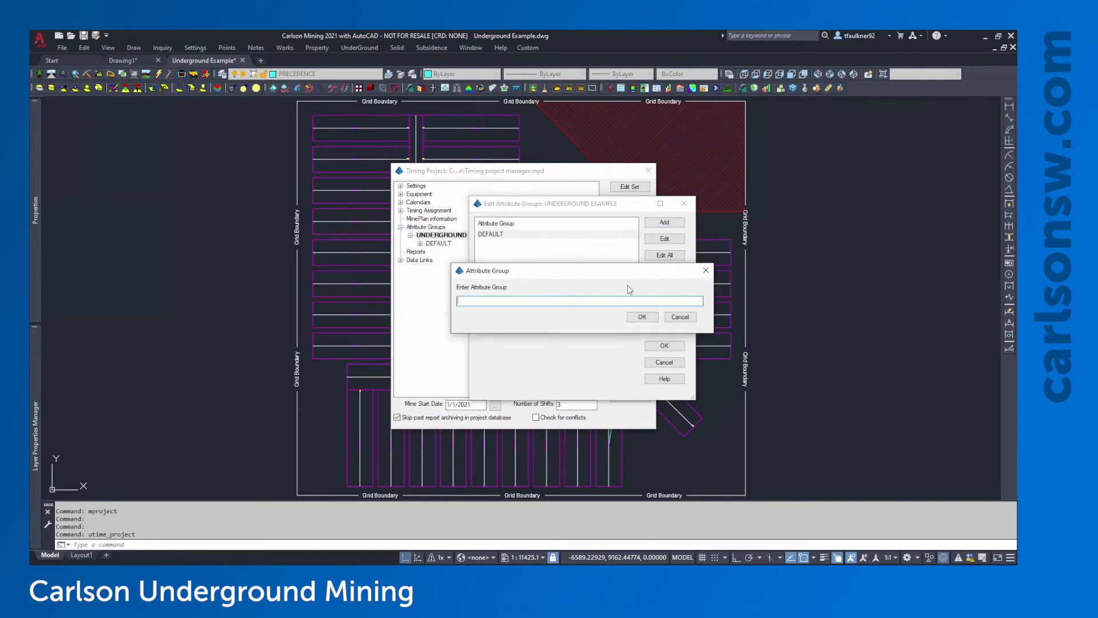
{"action": "type", "text": "Group2"}
{"action": "left_click", "coordinate": [642, 316]}
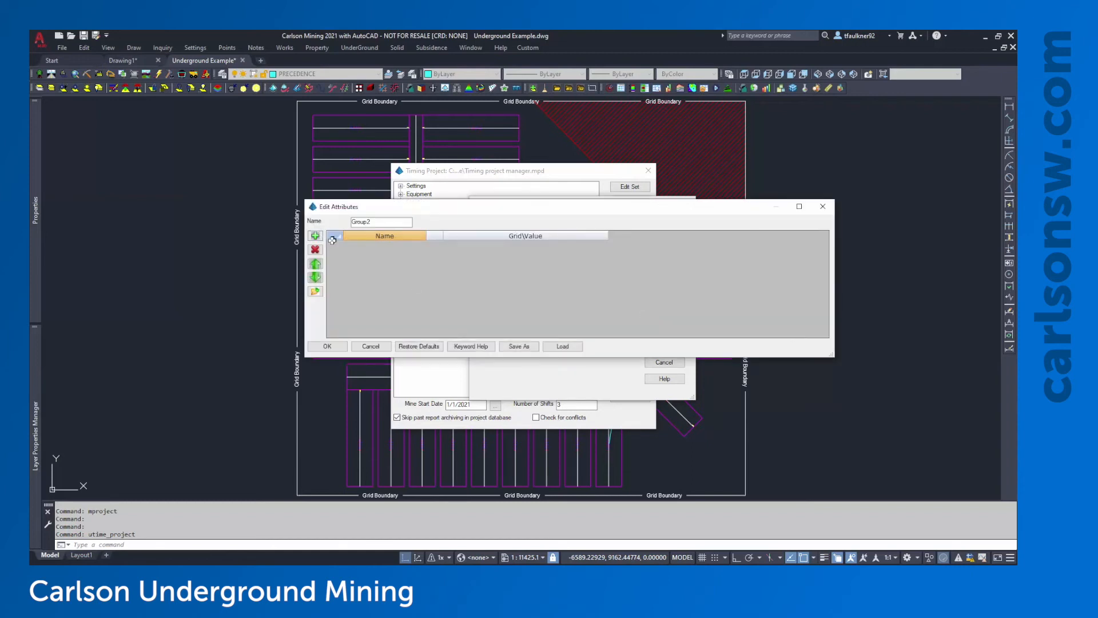
{"action": "left_click", "coordinate": [327, 346]}
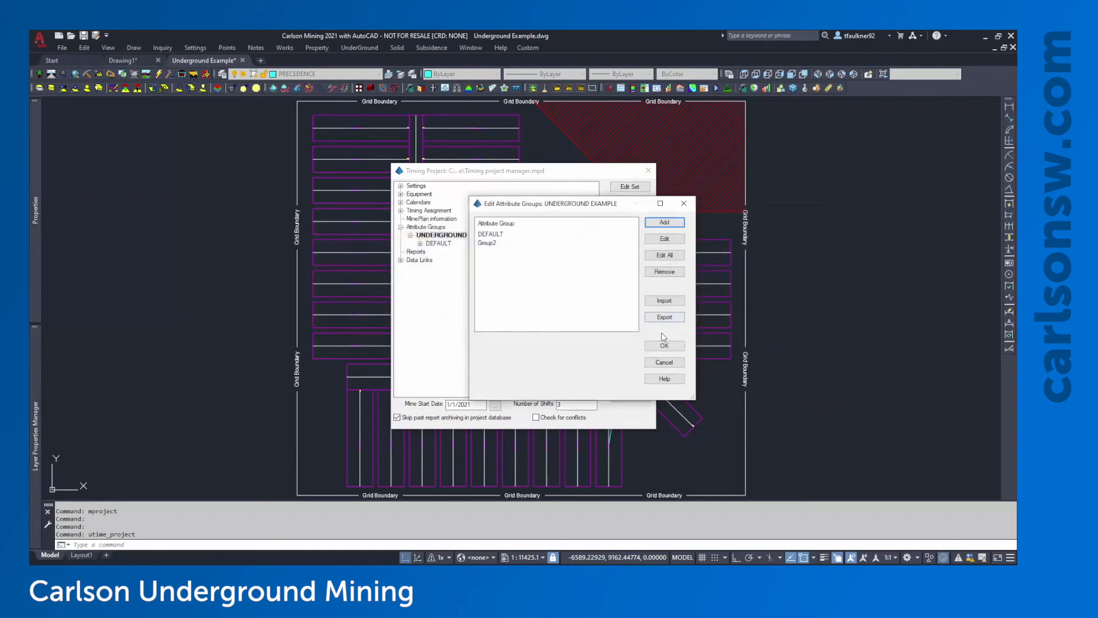
{"action": "left_click", "coordinate": [665, 346]}
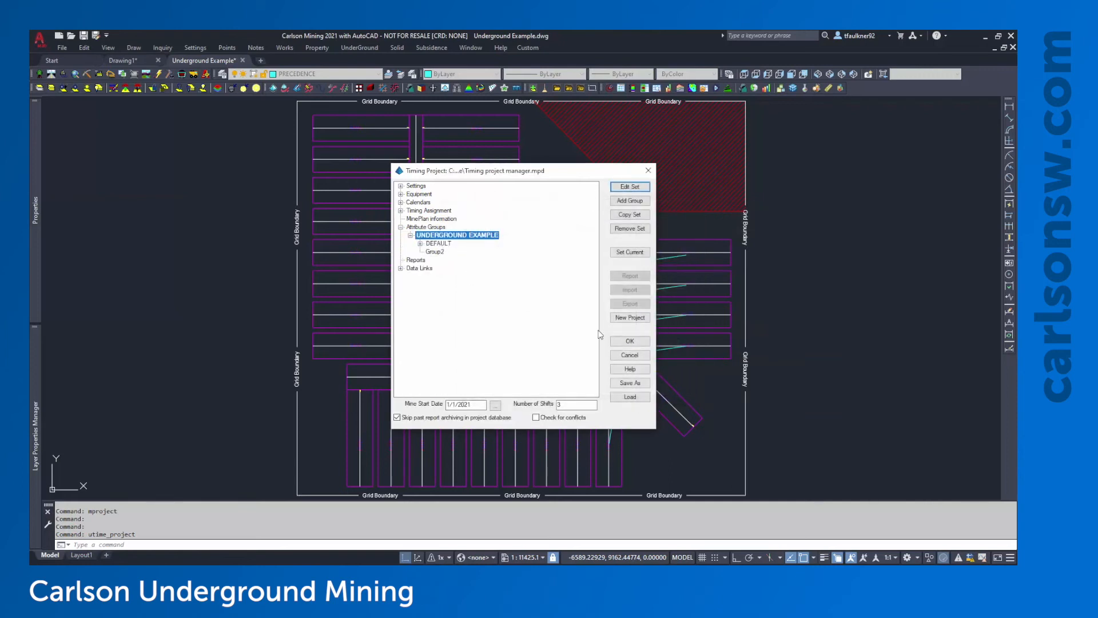
{"action": "left_click", "coordinate": [630, 342]}
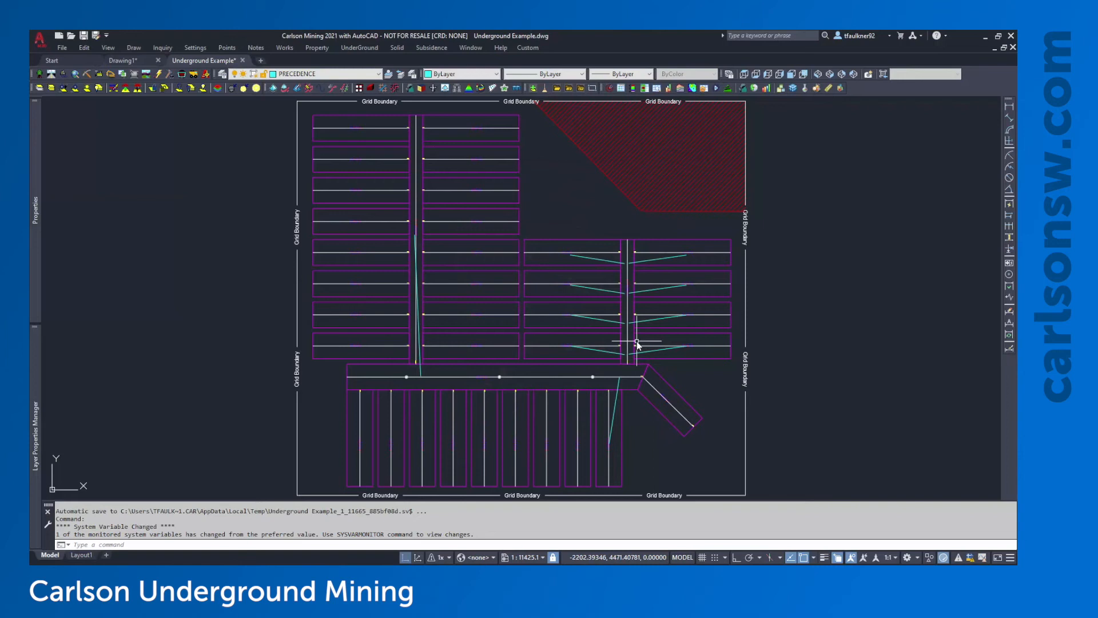
{"action": "left_click", "coordinate": [724, 235]}
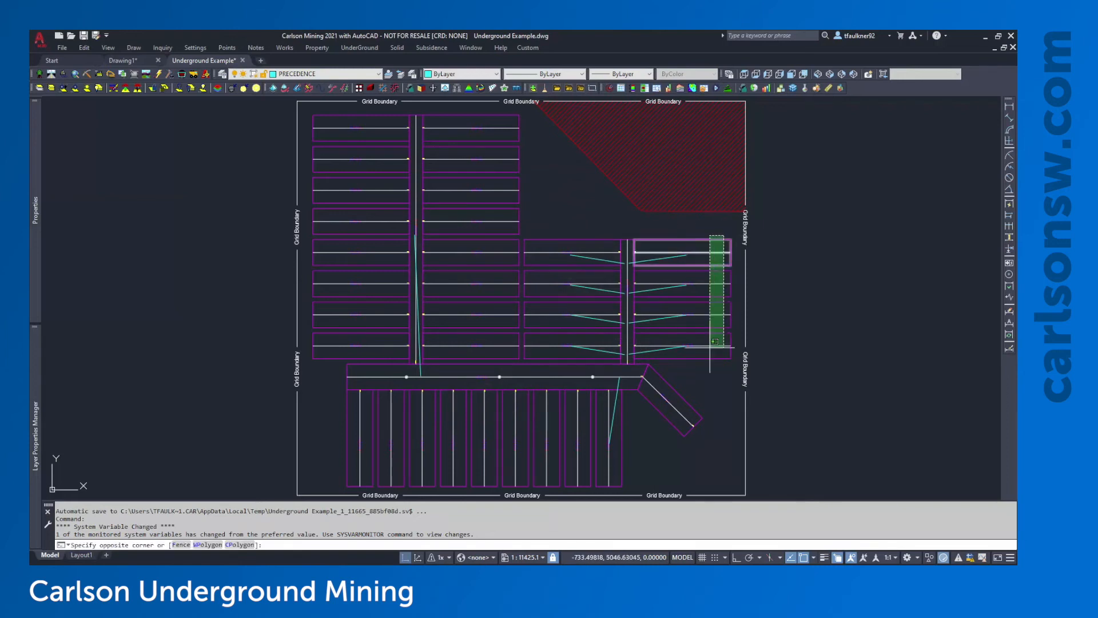
{"action": "left_click", "coordinate": [710, 346]}
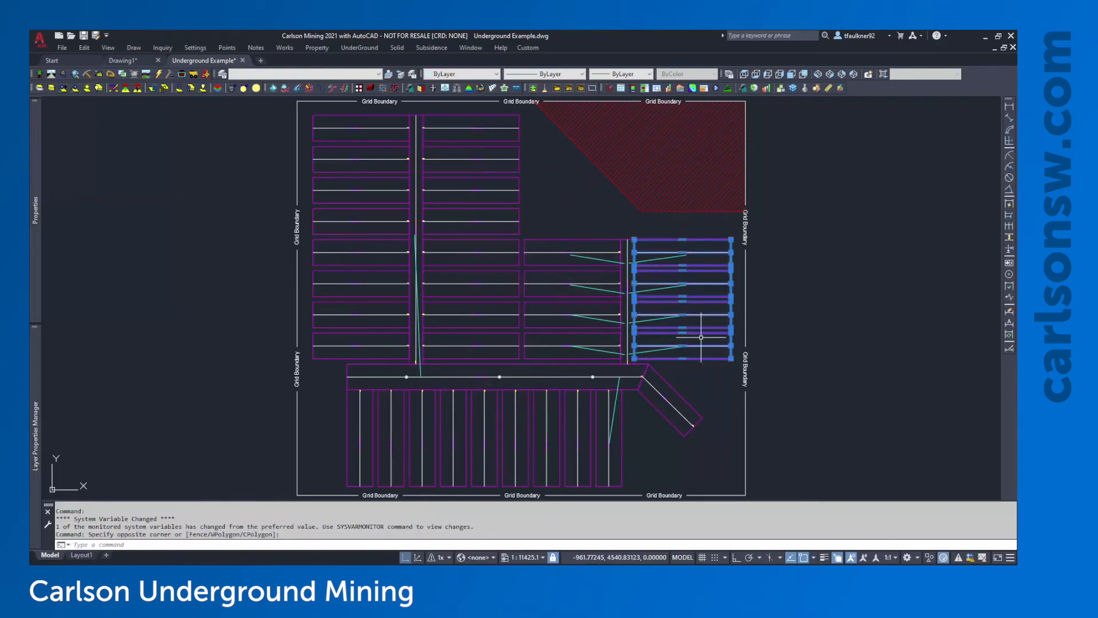
{"action": "key", "text": "Escape"}
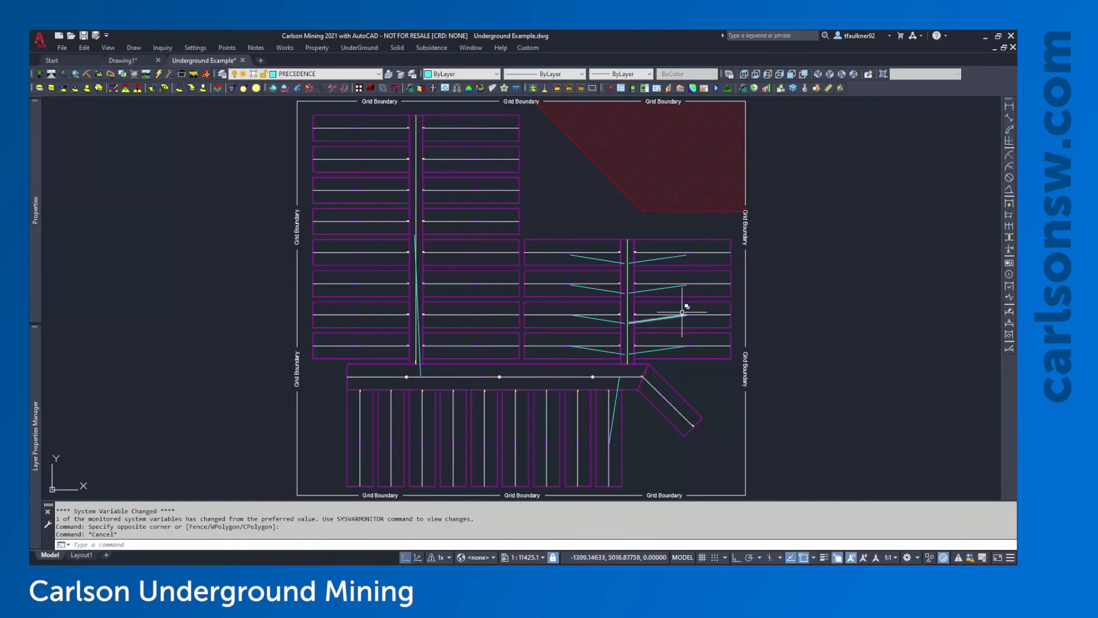
Assign the Group2 attribute group to the four easternmost horizontal panels as a new attribute group.
{"action": "left_click", "coordinate": [357, 47]}
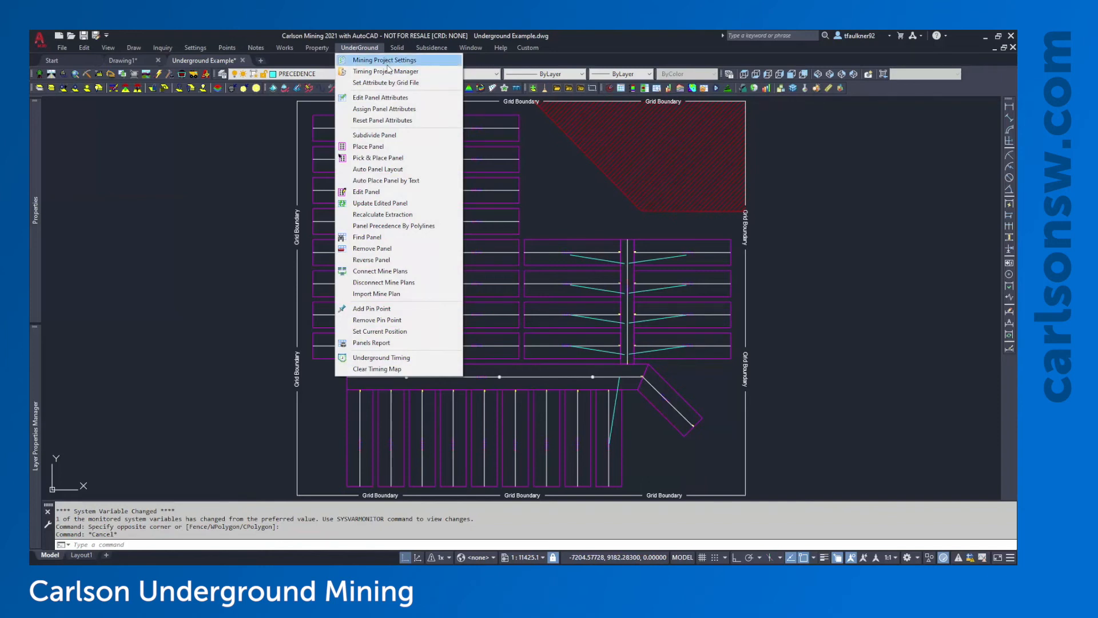
{"action": "left_click", "coordinate": [393, 109]}
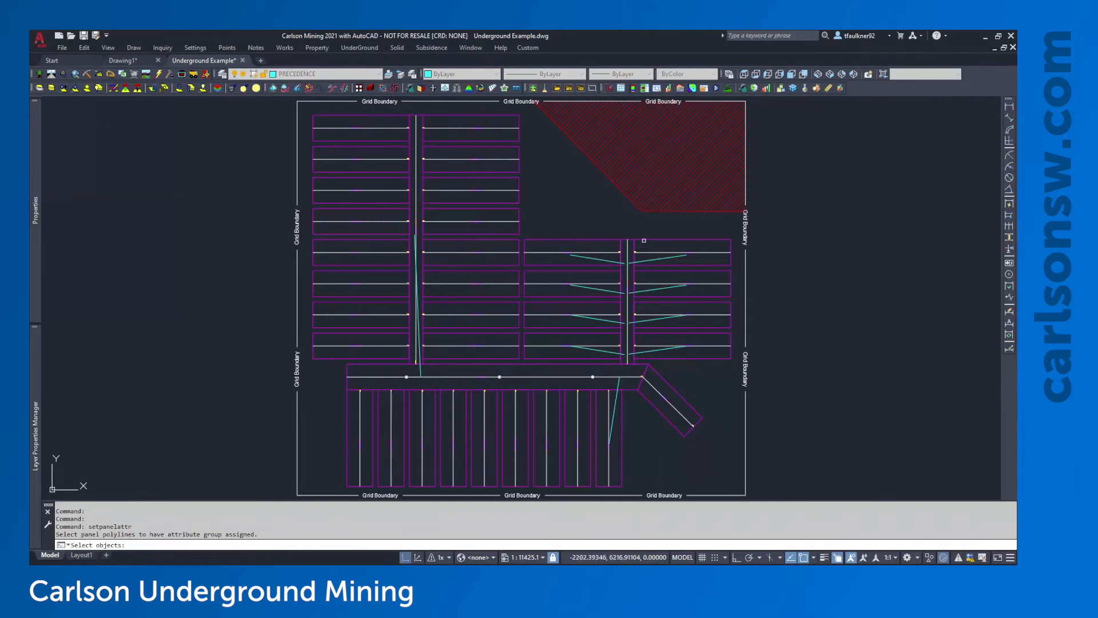
{"action": "left_click", "coordinate": [697, 216]}
{"action": "left_click", "coordinate": [632, 362]}
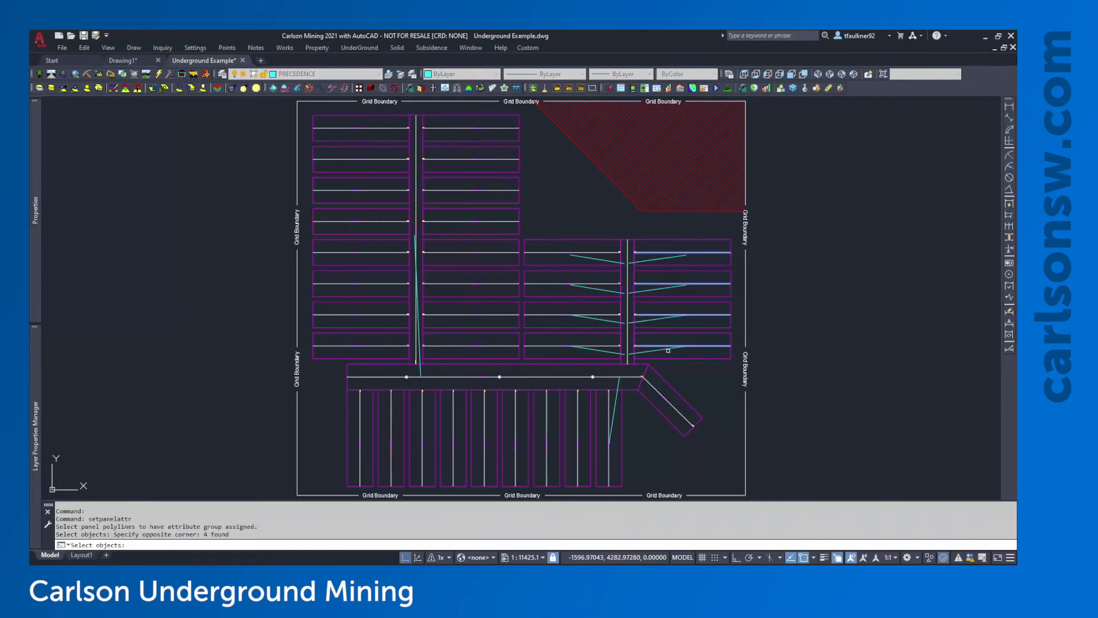
{"action": "key", "text": "Return"}
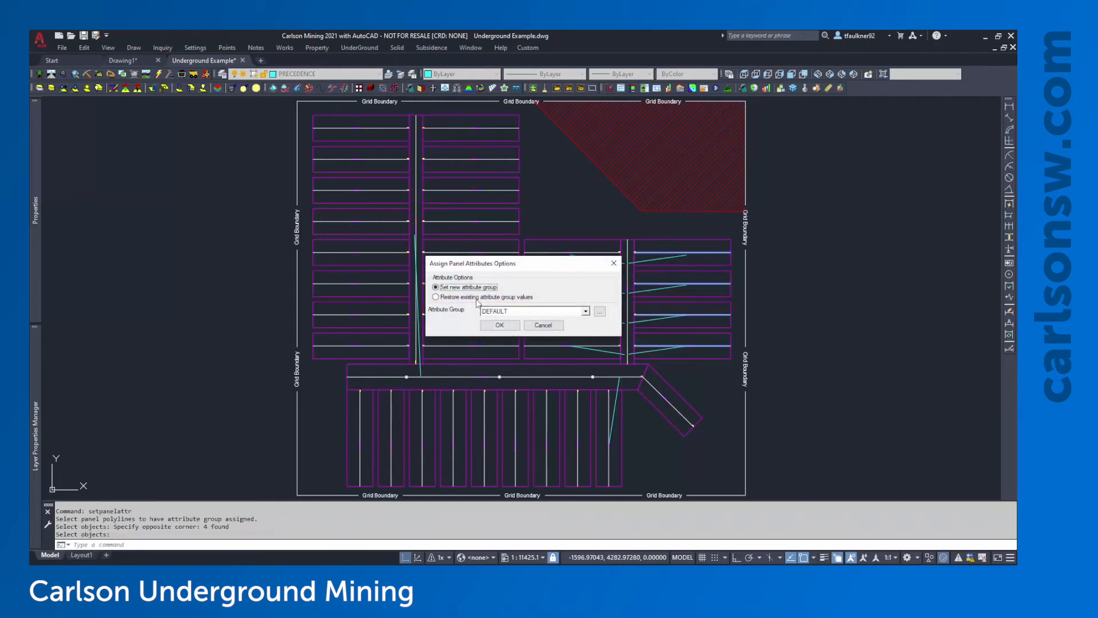
{"action": "left_click", "coordinate": [571, 312]}
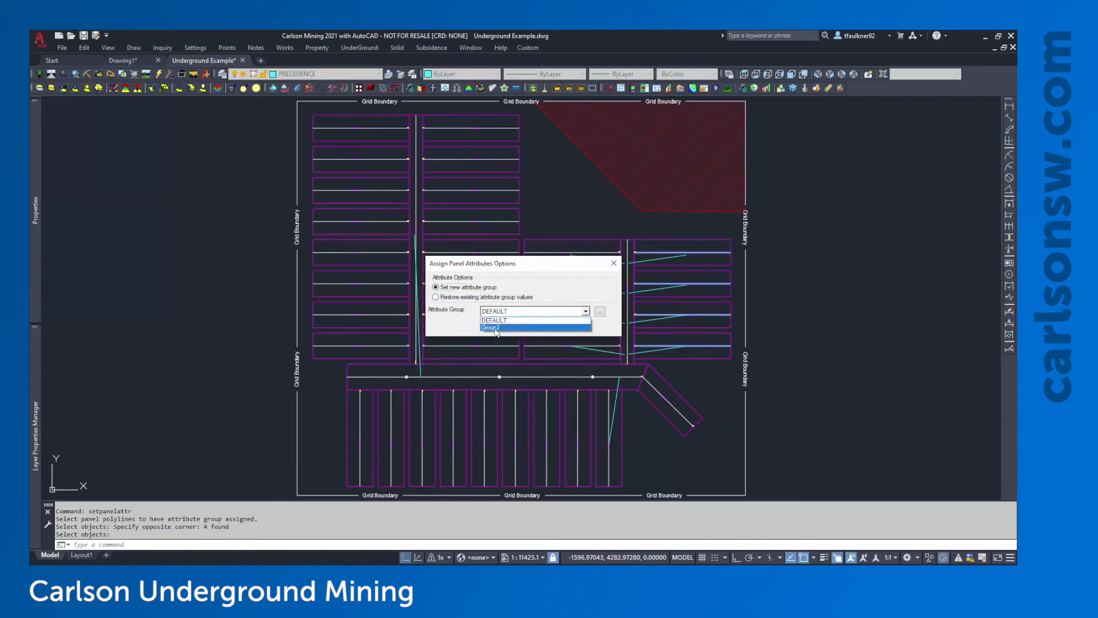
{"action": "left_click", "coordinate": [496, 329]}
{"action": "left_click", "coordinate": [503, 324]}
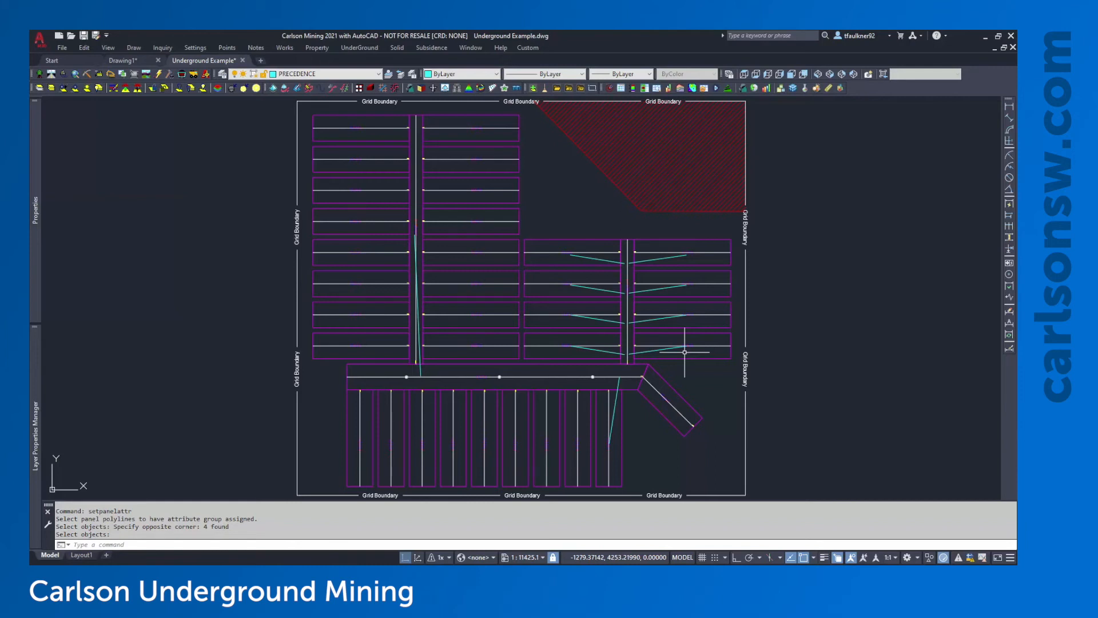
Reassign the same four easternmost panels to the DEFAULT attribute group.
{"action": "left_click", "coordinate": [359, 48]}
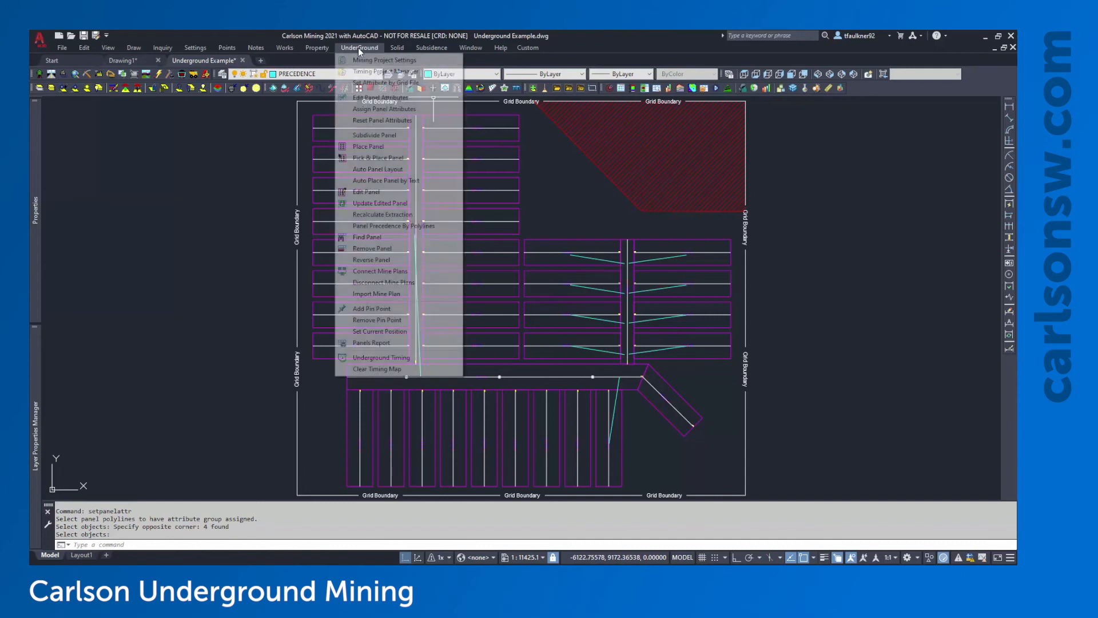
{"action": "left_click", "coordinate": [393, 110]}
{"action": "left_click", "coordinate": [704, 230]}
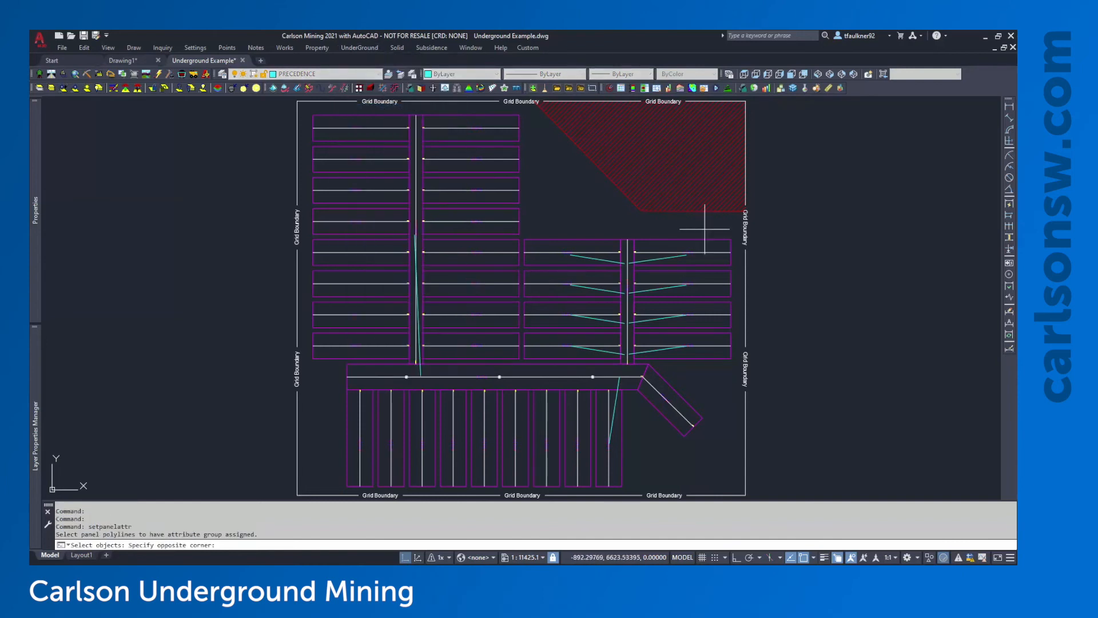
{"action": "left_click", "coordinate": [677, 348]}
{"action": "key", "text": "Return"}
{"action": "left_click", "coordinate": [518, 314]}
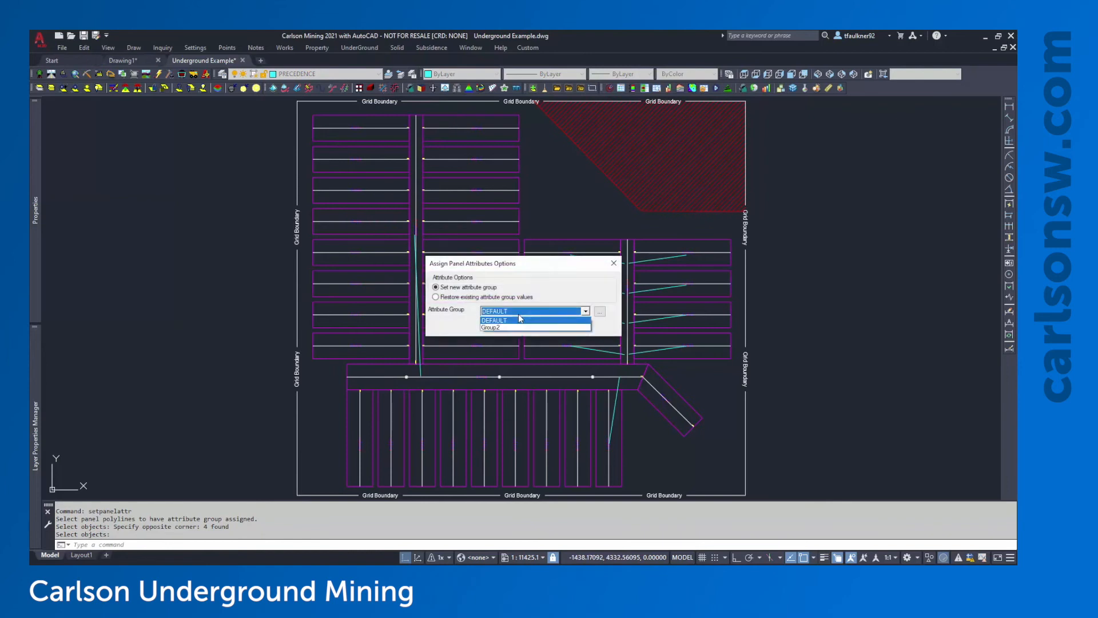
{"action": "left_click", "coordinate": [518, 320]}
{"action": "left_click", "coordinate": [496, 323]}
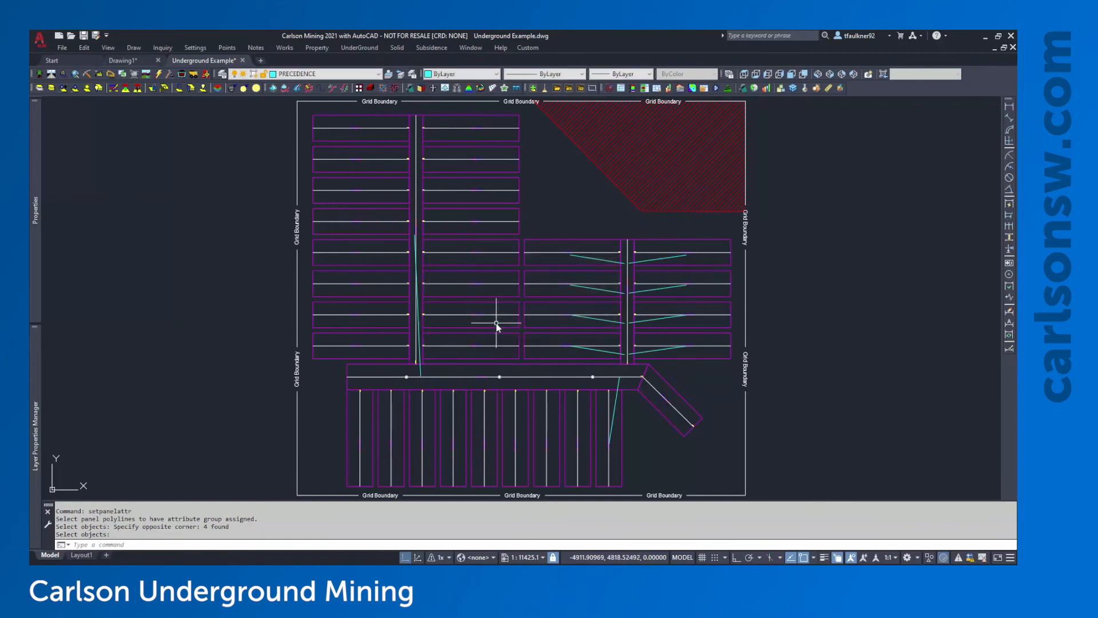
Look up the reserved DIFFICULTY keyword for the DEFAULT attribute group in the timing project, leaving the group's attributes as they are.
{"action": "left_click", "coordinate": [360, 48]}
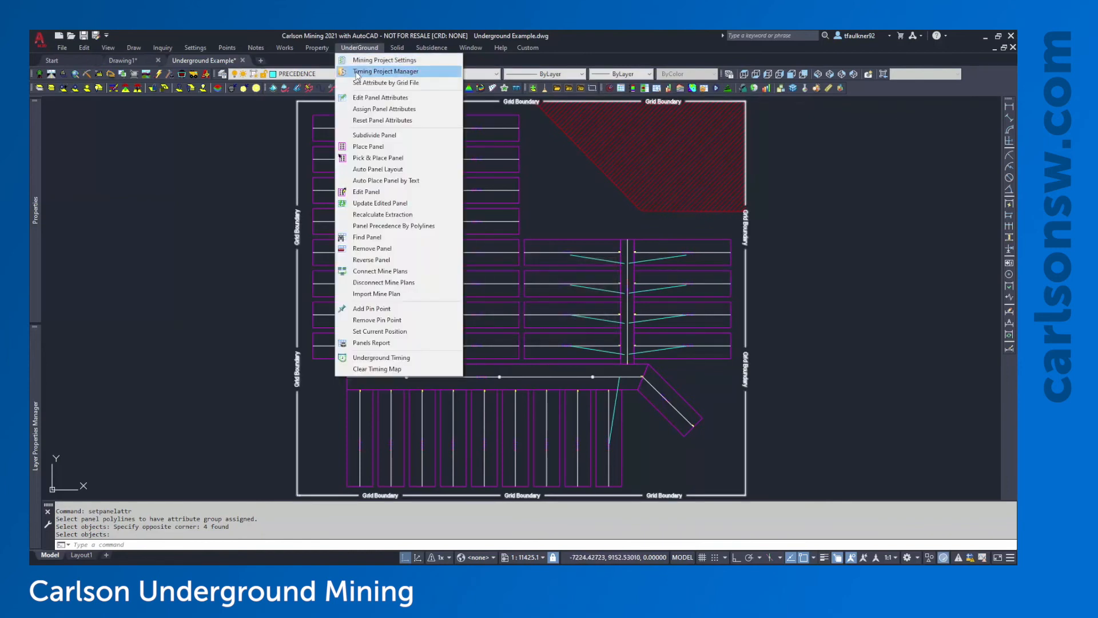
{"action": "left_click", "coordinate": [363, 71]}
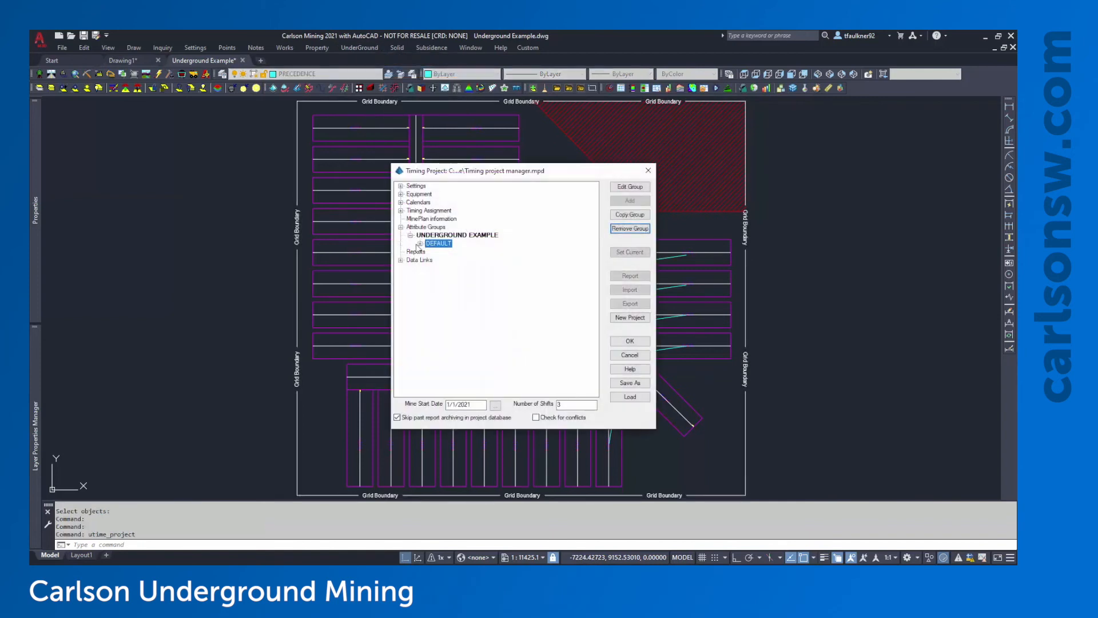
{"action": "left_click", "coordinate": [421, 244]}
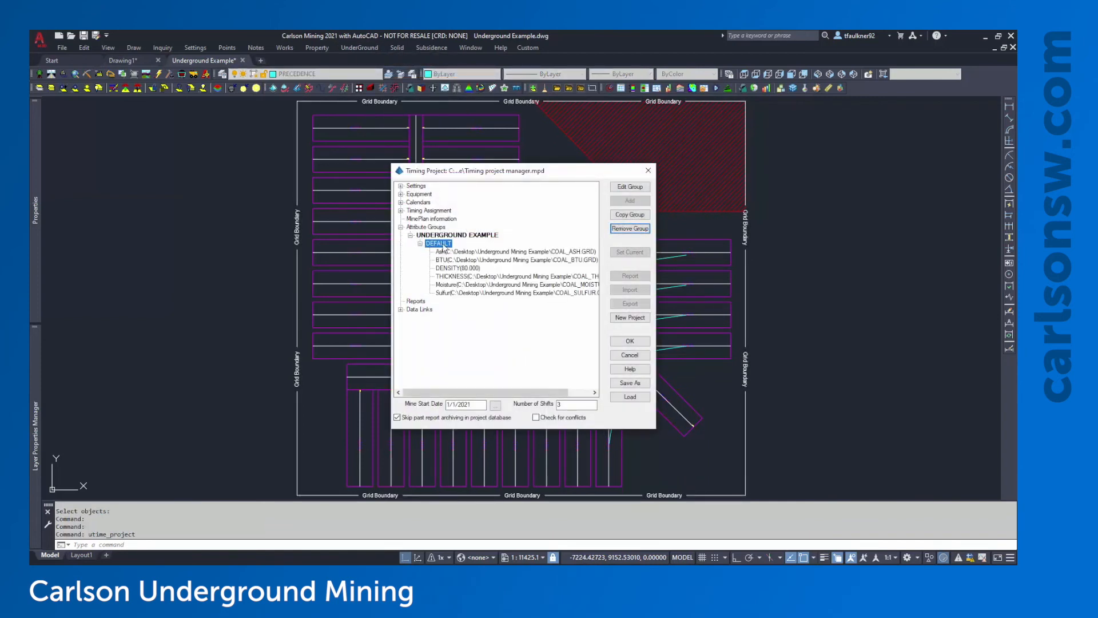
{"action": "left_click", "coordinate": [635, 189]}
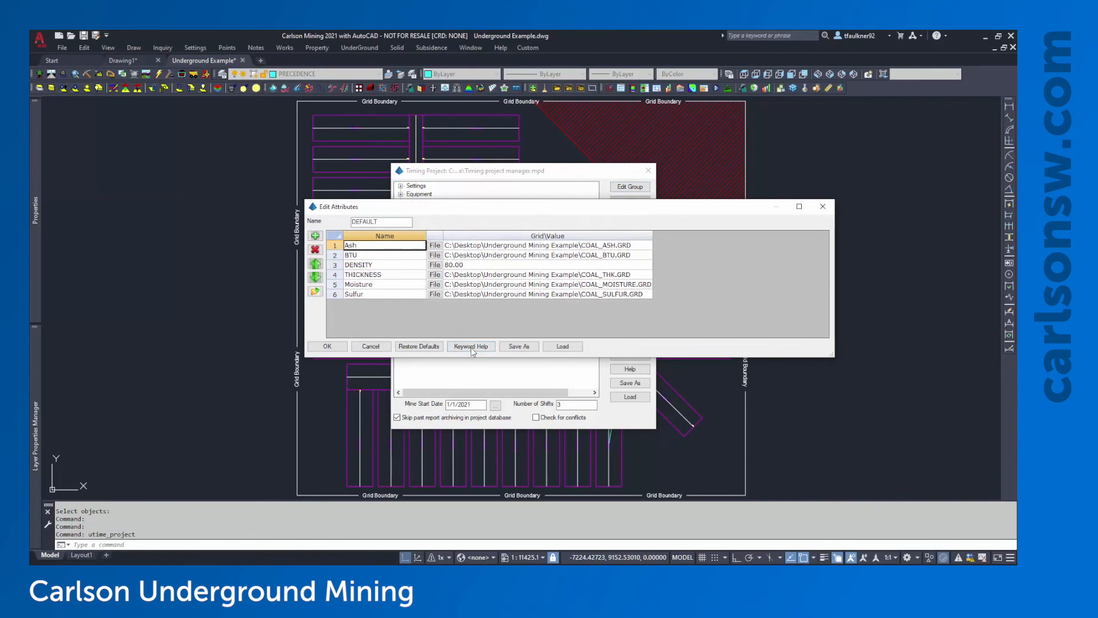
{"action": "left_click", "coordinate": [472, 347]}
{"action": "left_click", "coordinate": [548, 288]}
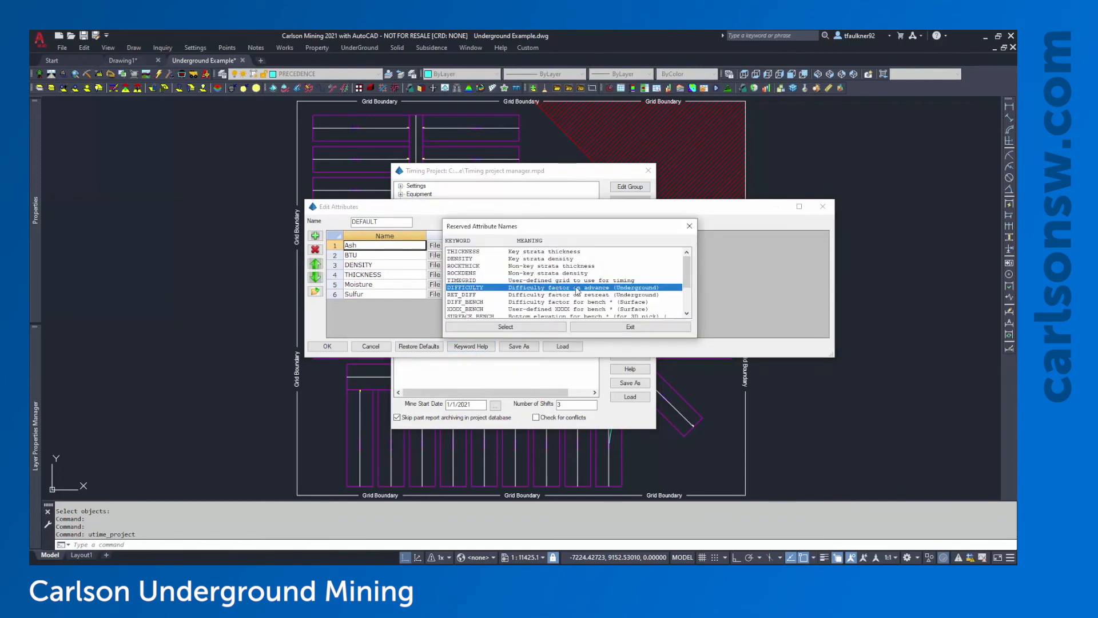
{"action": "left_click", "coordinate": [609, 330]}
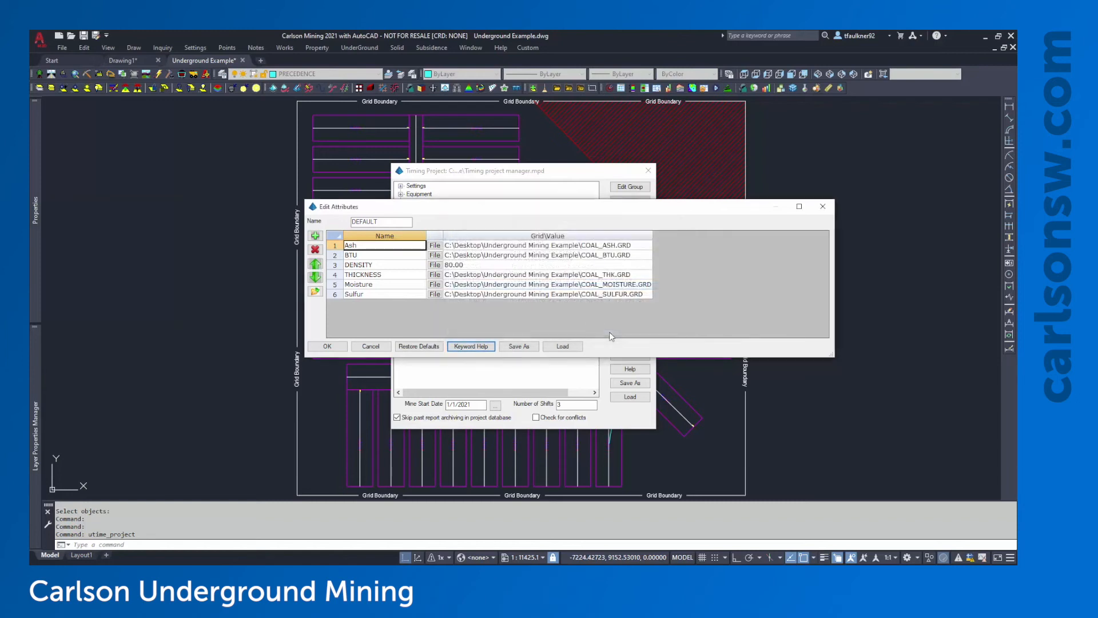
{"action": "left_click", "coordinate": [822, 206]}
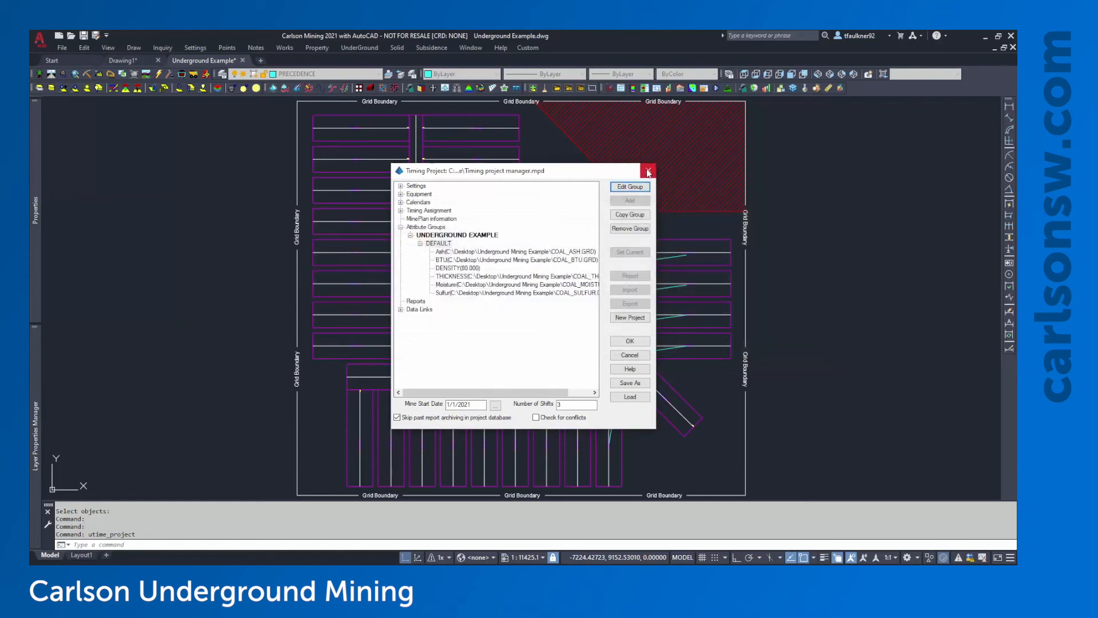
{"action": "left_click", "coordinate": [648, 171]}
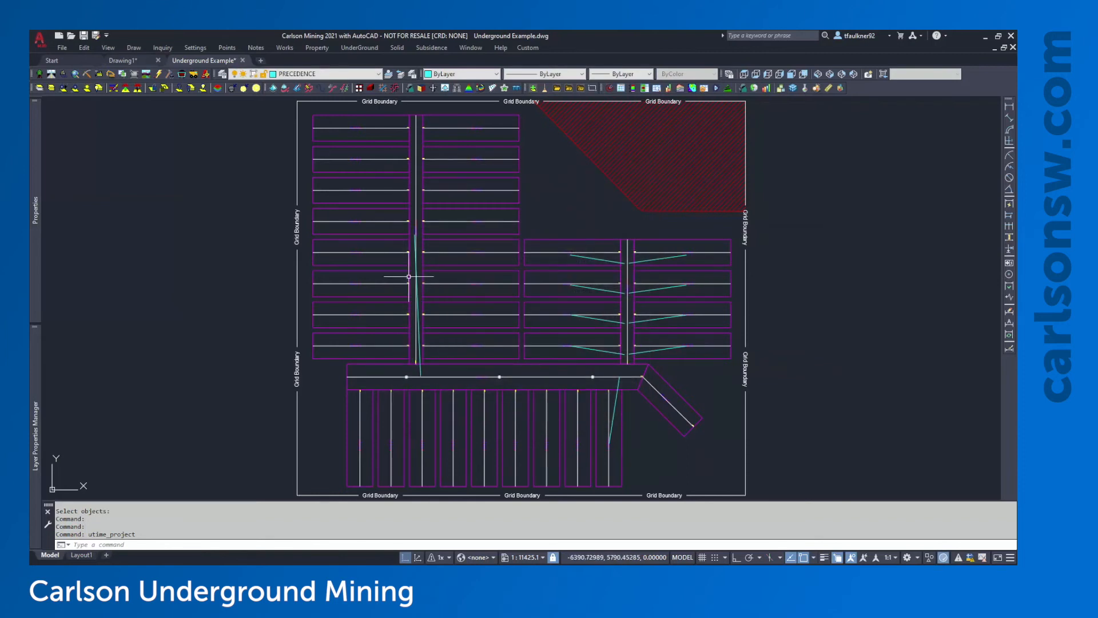
Thaw the Boundary - Mine Hazards layer.
{"action": "mouse_move", "coordinate": [36, 392]}
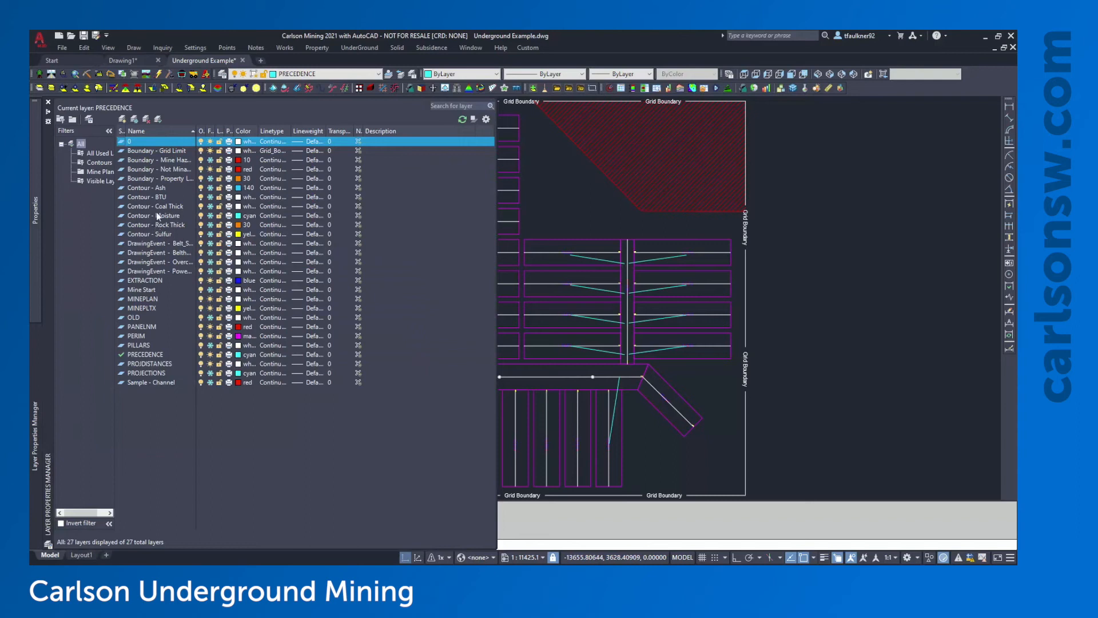
{"action": "left_click", "coordinate": [177, 160]}
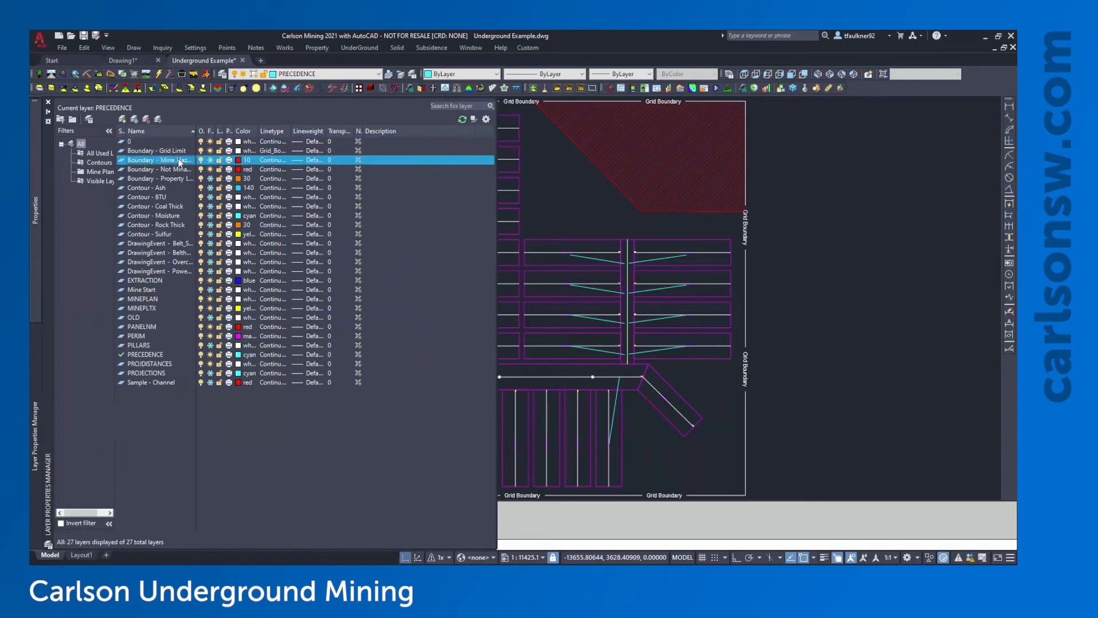
{"action": "left_click", "coordinate": [211, 160]}
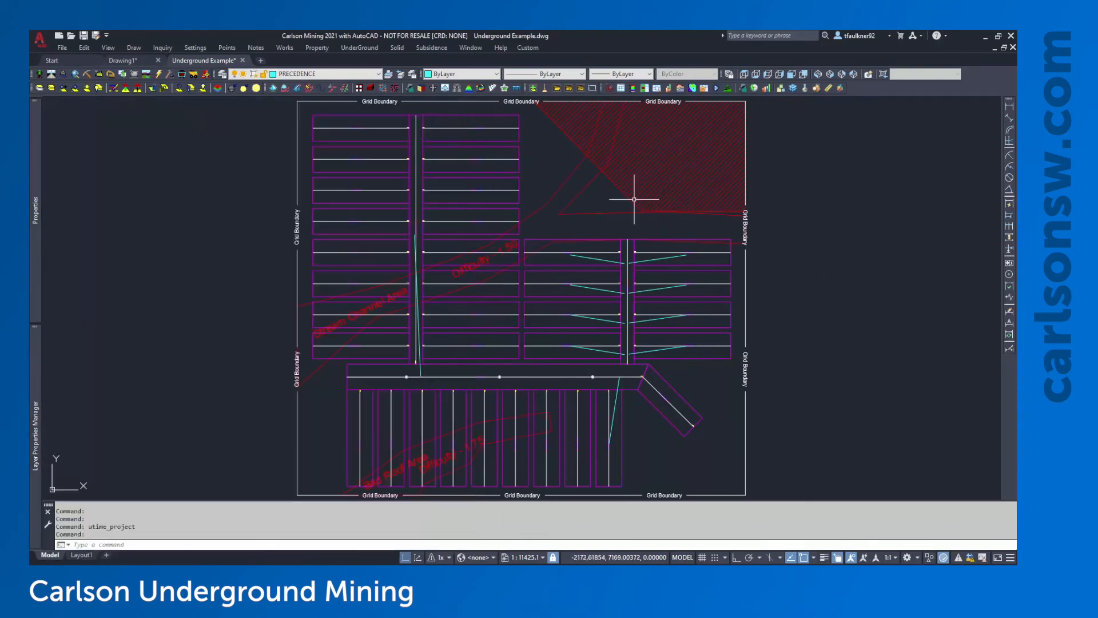
Inspect the Stream Channel Area and Bad Roof Area hazard boundaries by highlighting each outline, and clear the selection.
{"action": "left_click", "coordinate": [548, 202]}
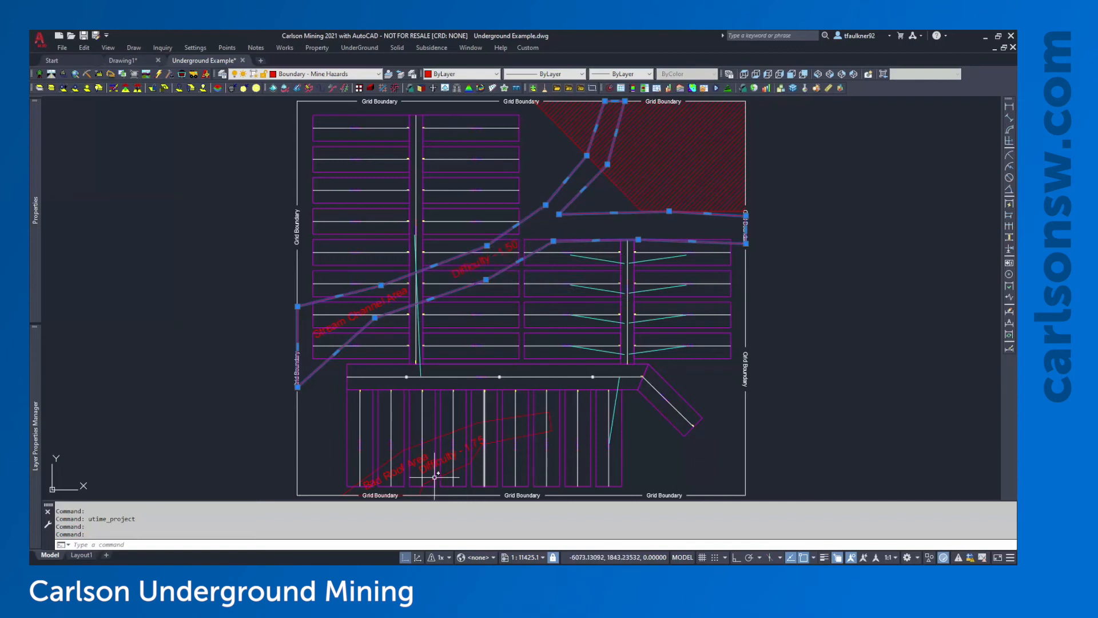
{"action": "key", "text": "Escape"}
{"action": "left_click", "coordinate": [490, 420]}
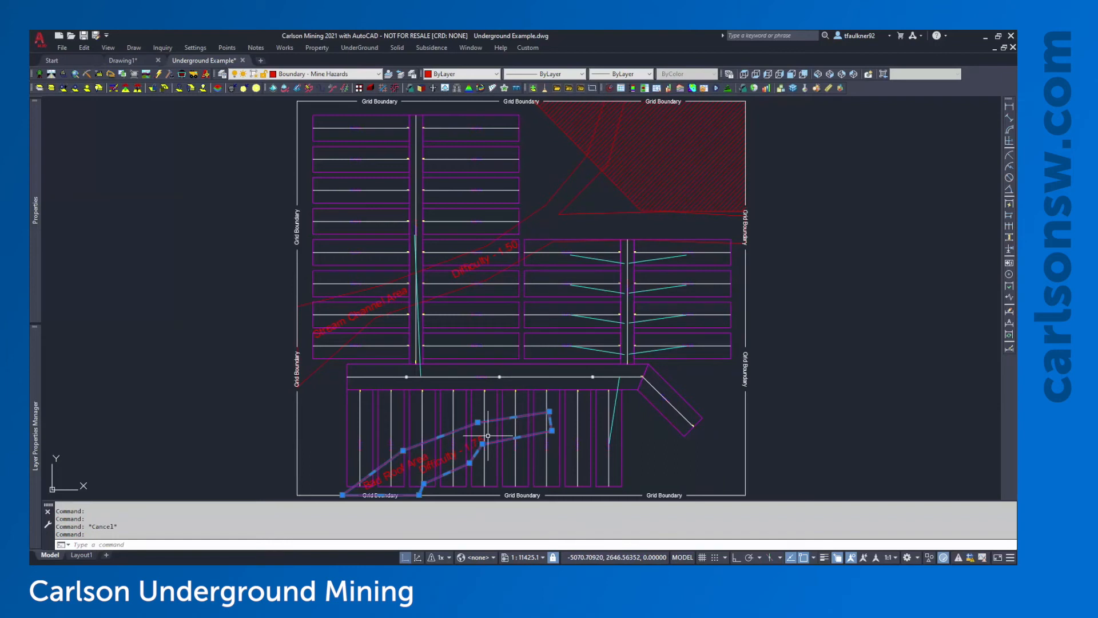
{"action": "key", "text": "Escape"}
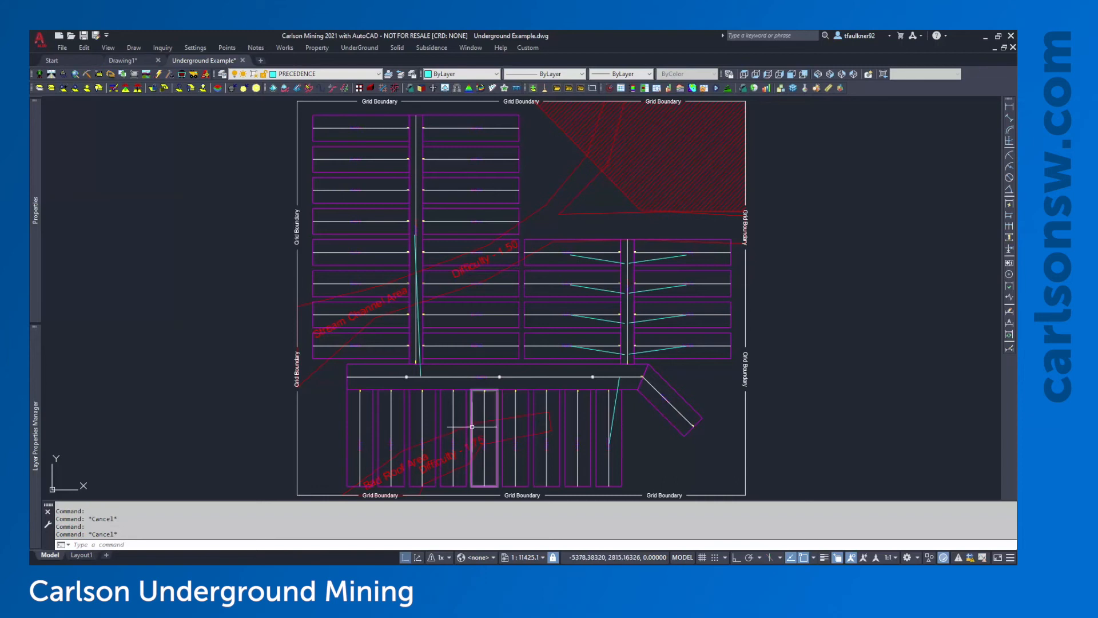
{"action": "left_click", "coordinate": [486, 423]}
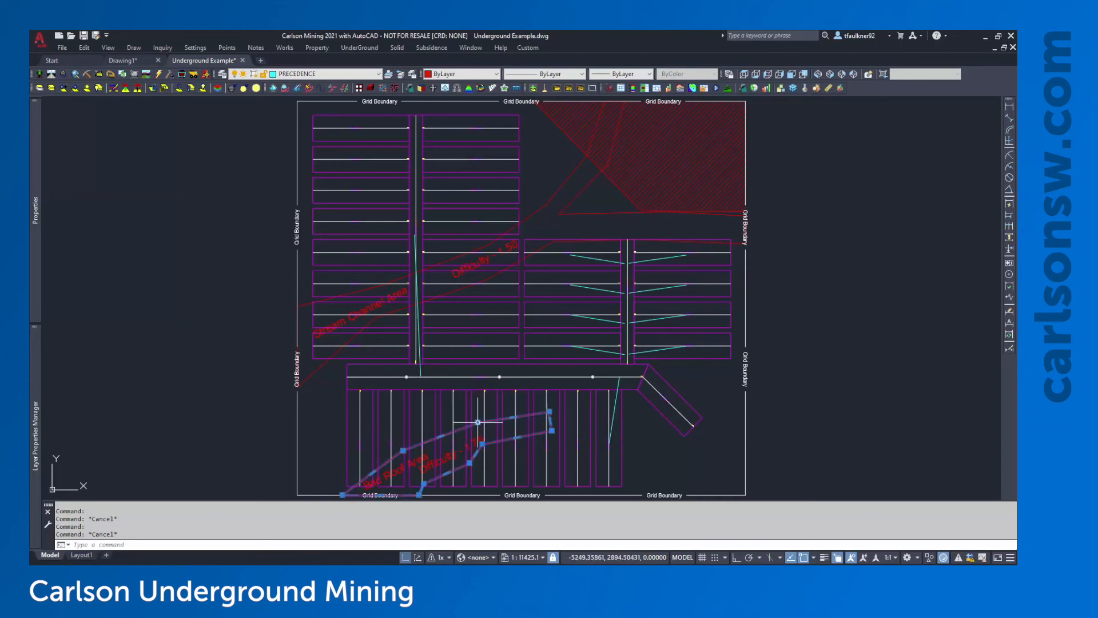
{"action": "left_click", "coordinate": [560, 211]}
{"action": "key", "text": "Escape"}
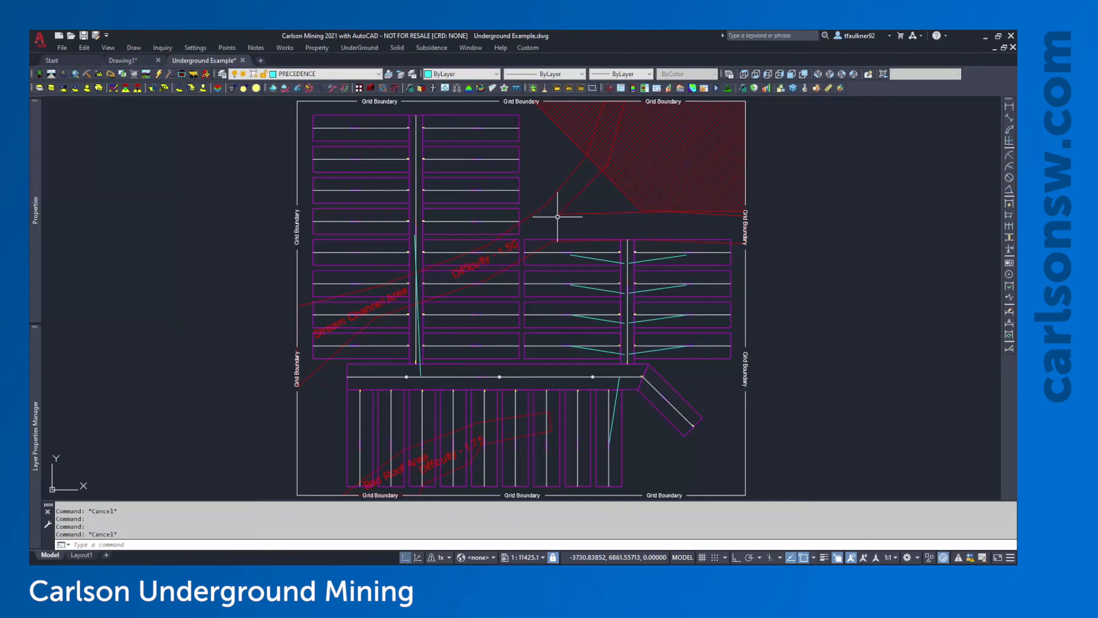
{"action": "key", "text": "Escape"}
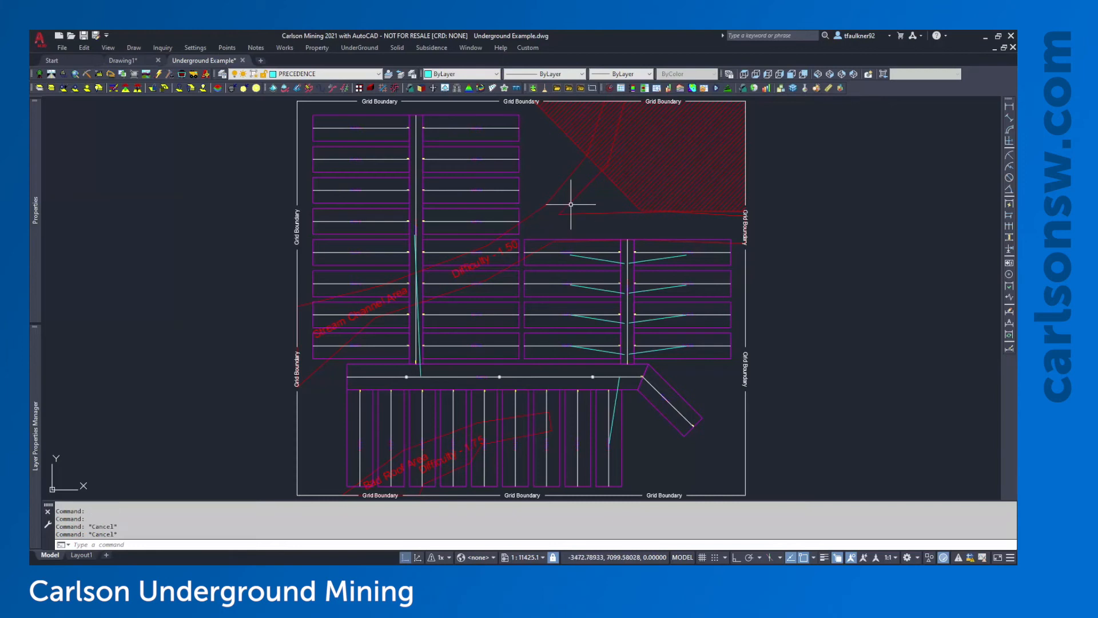
Open Difficulty.grd in the Surface File Viewer and color the whole surface by elevation with the All option.
{"action": "left_click", "coordinate": [108, 49]}
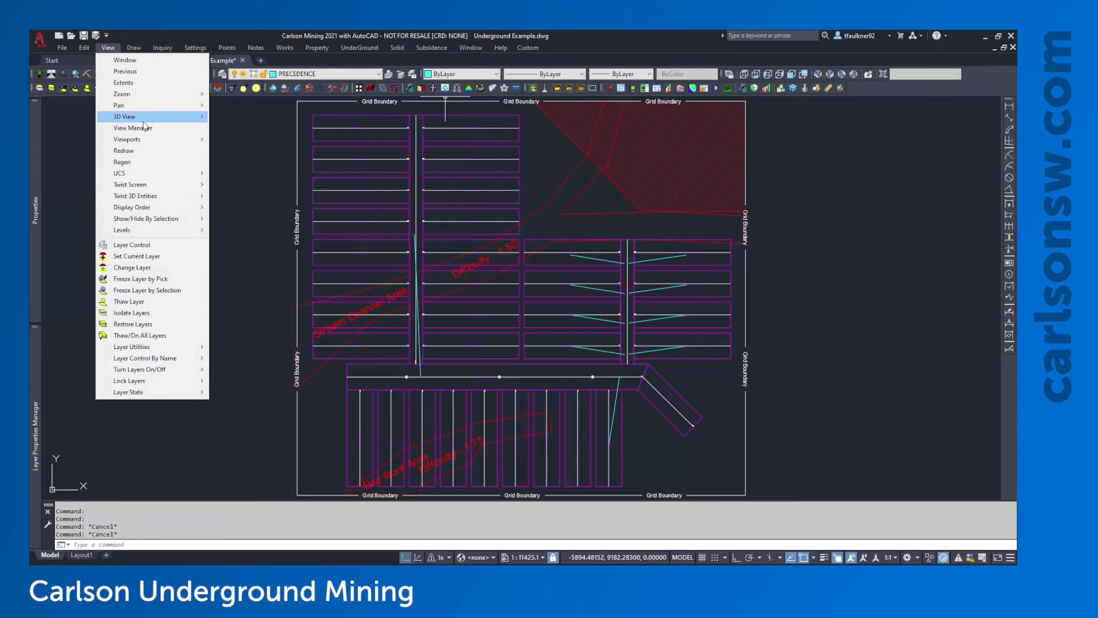
{"action": "mouse_move", "coordinate": [147, 116]}
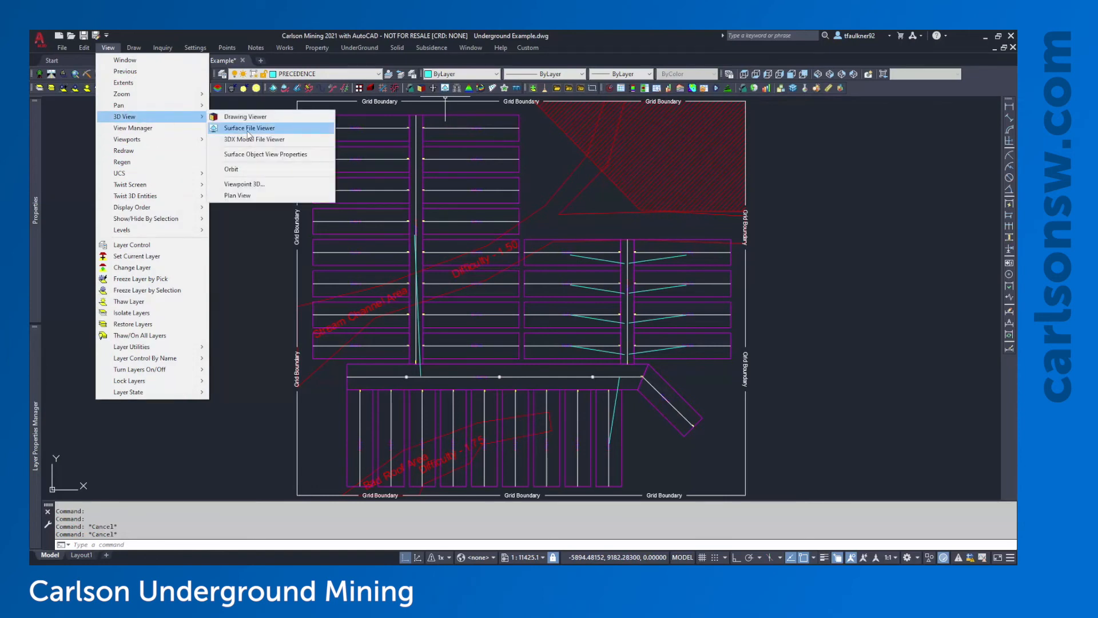
{"action": "left_click", "coordinate": [248, 133]}
{"action": "left_click", "coordinate": [320, 285]}
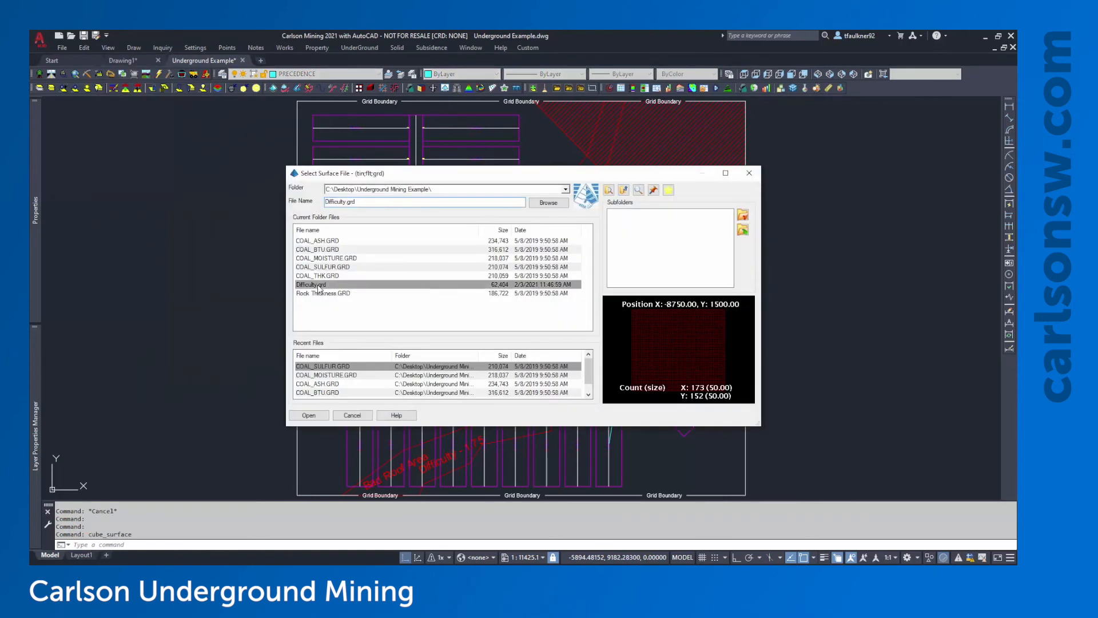
{"action": "left_click", "coordinate": [310, 414]}
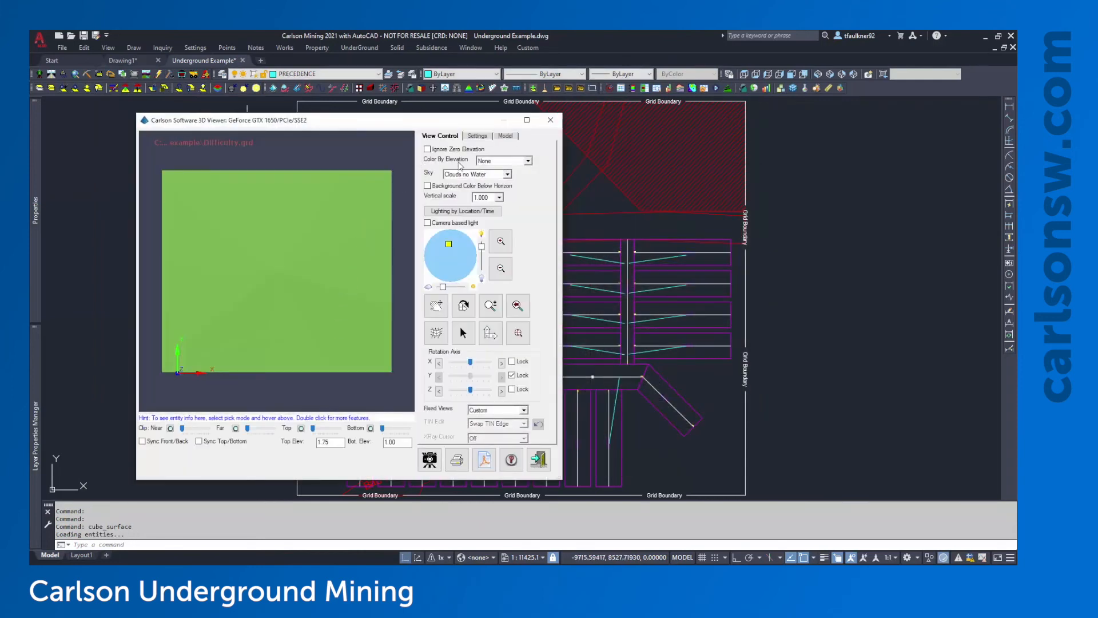
{"action": "left_click", "coordinate": [485, 161]}
{"action": "left_click", "coordinate": [489, 178]}
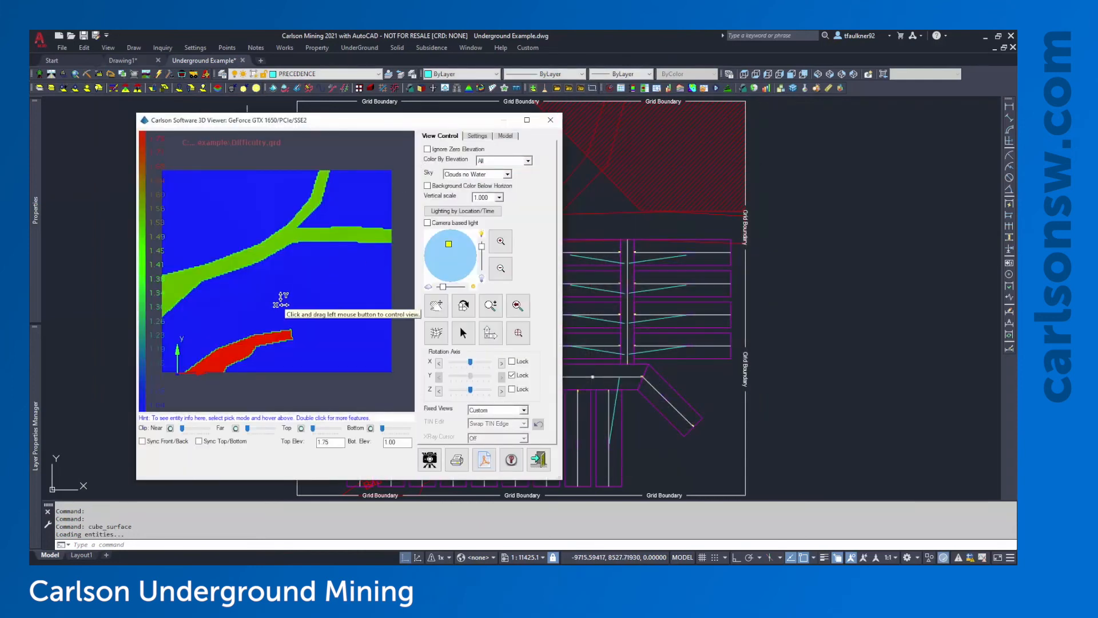
Exaggerate the difficulty surface's relief by trying vertical scales of 3, 10 and 20 and settling on 100.
{"action": "left_click_drag", "start_coordinate": [283, 301], "coordinate": [292, 248]}
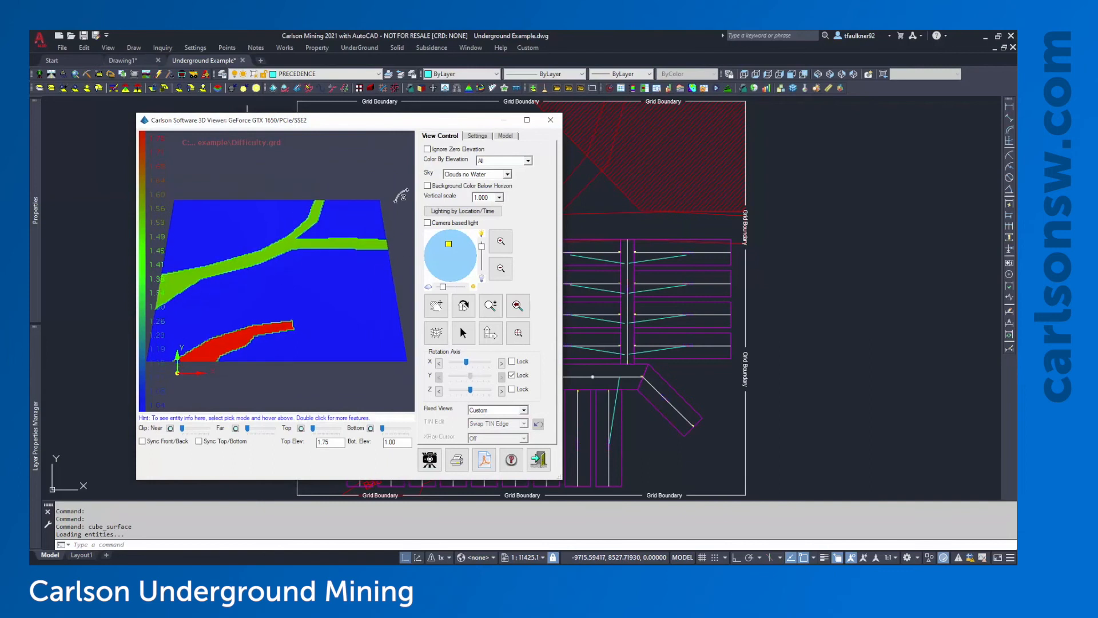
{"action": "left_click", "coordinate": [489, 197]}
{"action": "left_click", "coordinate": [484, 256]}
{"action": "left_click", "coordinate": [499, 198]}
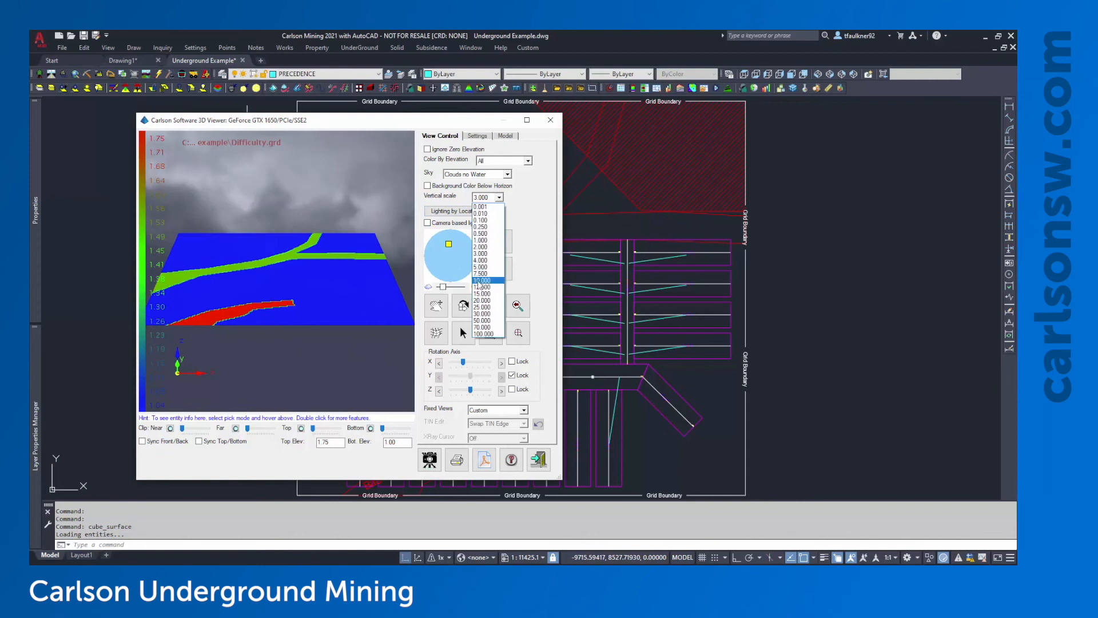
{"action": "left_click", "coordinate": [485, 281]}
{"action": "left_click_drag", "start_coordinate": [304, 234], "coordinate": [396, 195]}
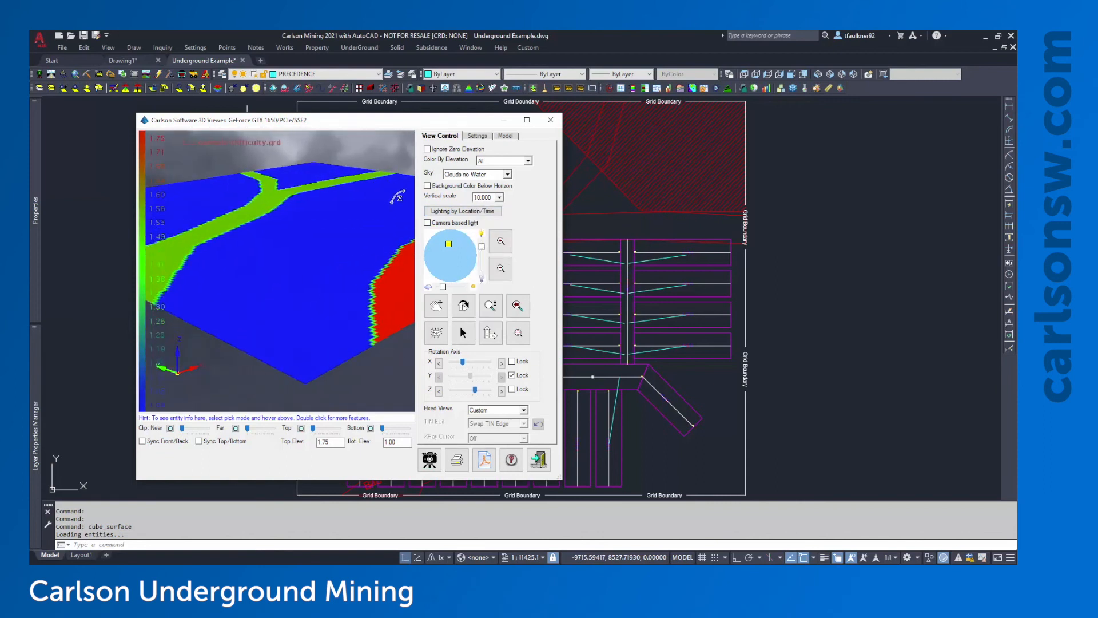
{"action": "left_click", "coordinate": [498, 197]}
{"action": "left_click", "coordinate": [482, 300]}
{"action": "left_click_drag", "start_coordinate": [303, 234], "coordinate": [355, 218]}
{"action": "left_click", "coordinate": [498, 197]}
{"action": "left_click", "coordinate": [483, 334]}
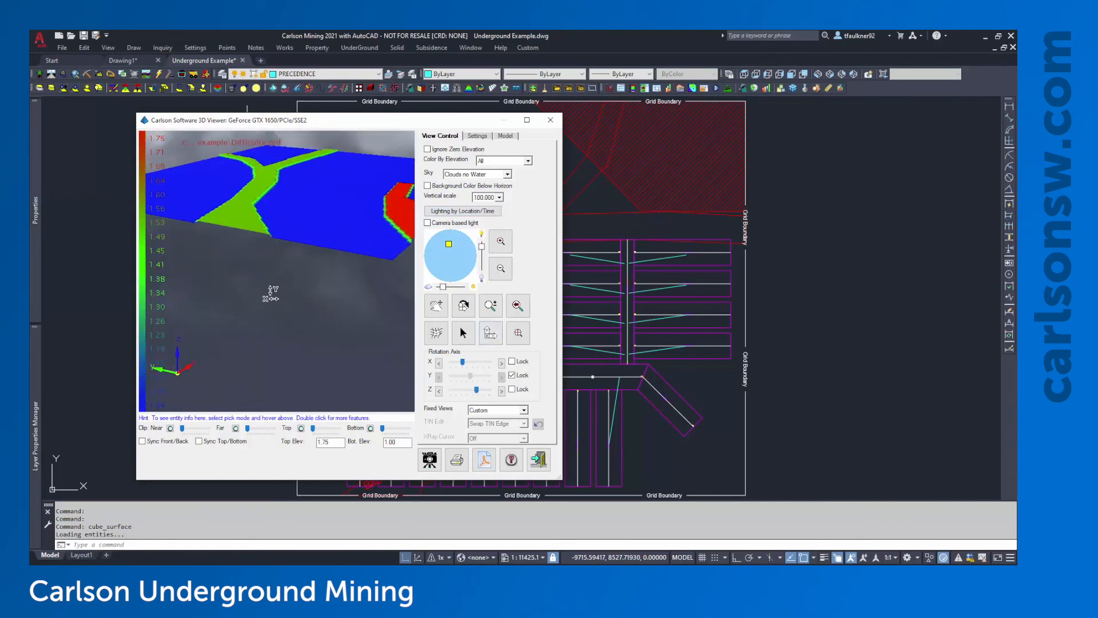
Examine the difficulty surface from several angles, compare its raised zones with the hazard boundaries in the drawing, and close the viewer.
{"action": "left_click_drag", "start_coordinate": [272, 294], "coordinate": [293, 227]}
{"action": "scroll", "coordinate": [265, 275], "scroll_direction": "up", "scroll_amount": 3}
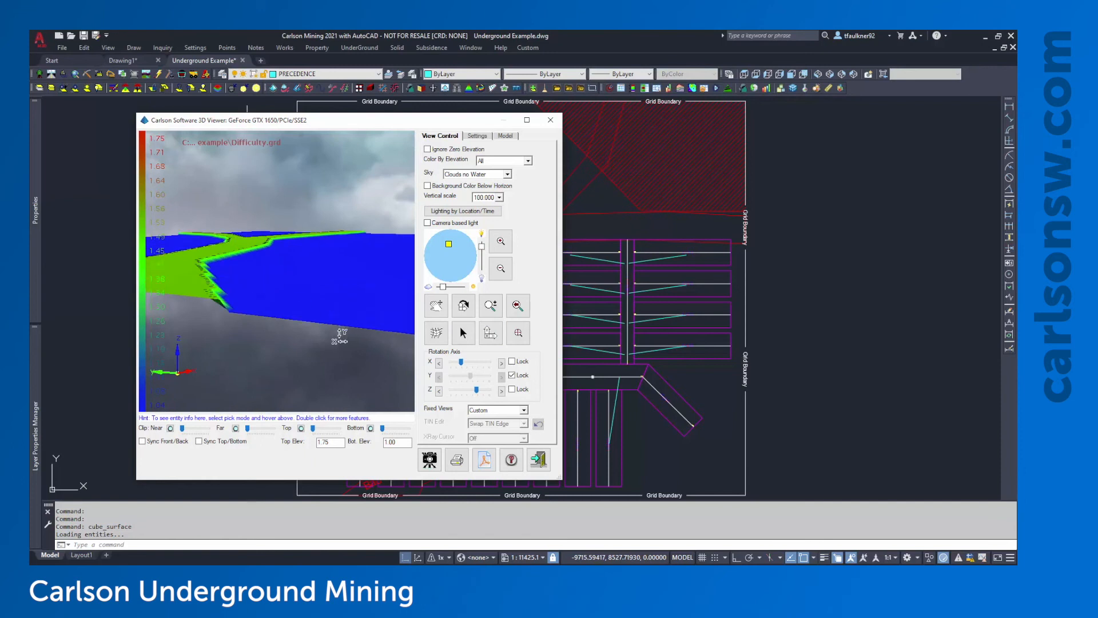
{"action": "left_click_drag", "start_coordinate": [341, 332], "coordinate": [377, 332]}
{"action": "left_click", "coordinate": [527, 120]}
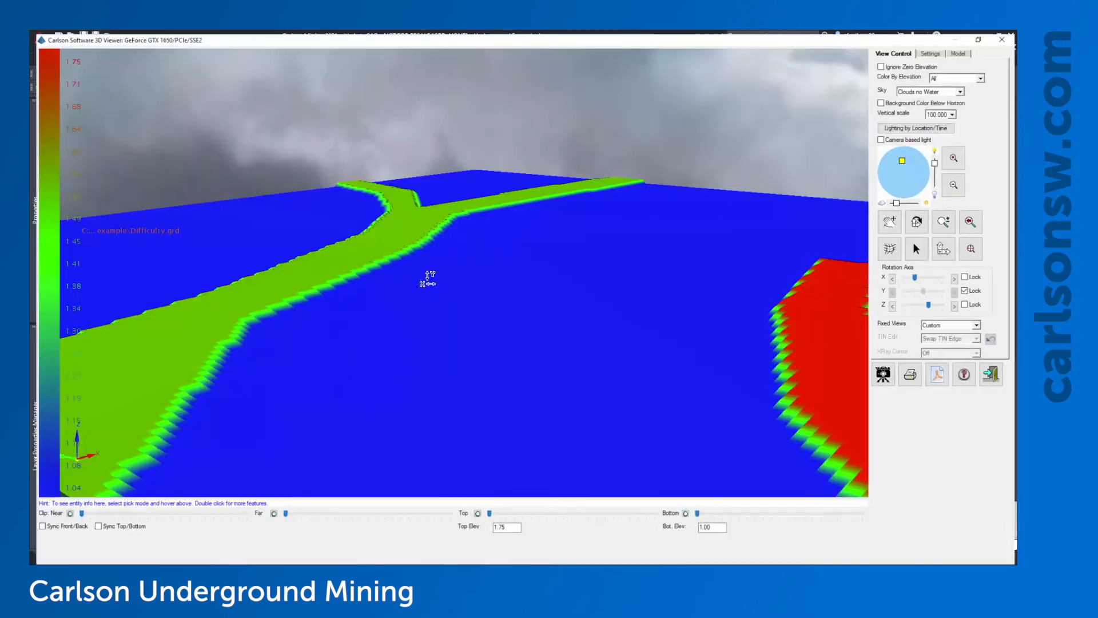
{"action": "left_click_drag", "start_coordinate": [429, 277], "coordinate": [645, 242]}
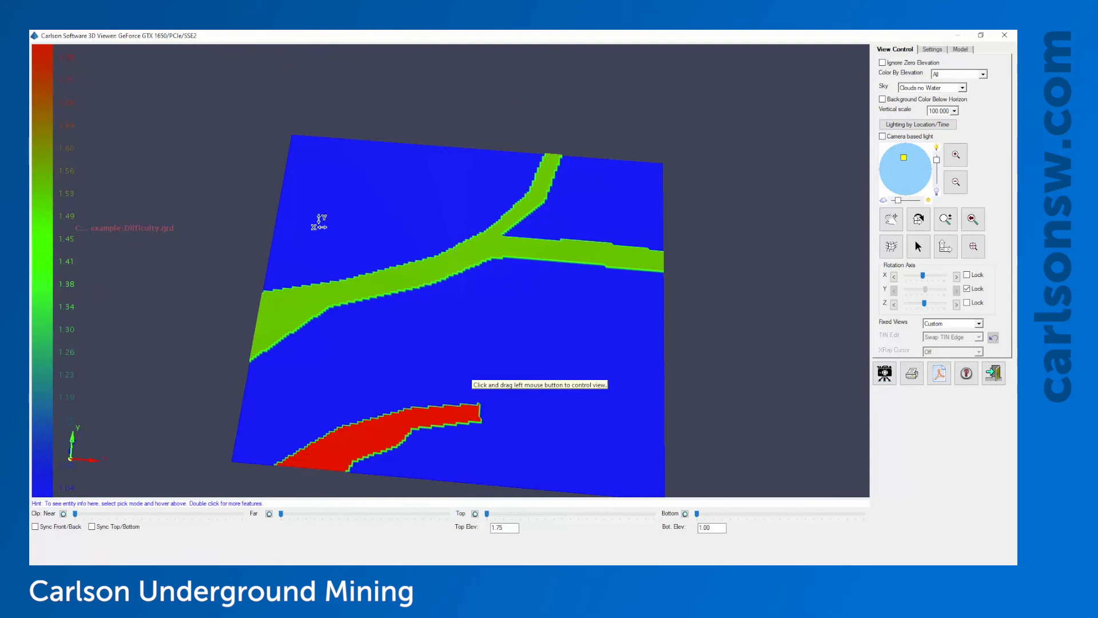
{"action": "left_click_drag", "start_coordinate": [598, 286], "coordinate": [633, 224]}
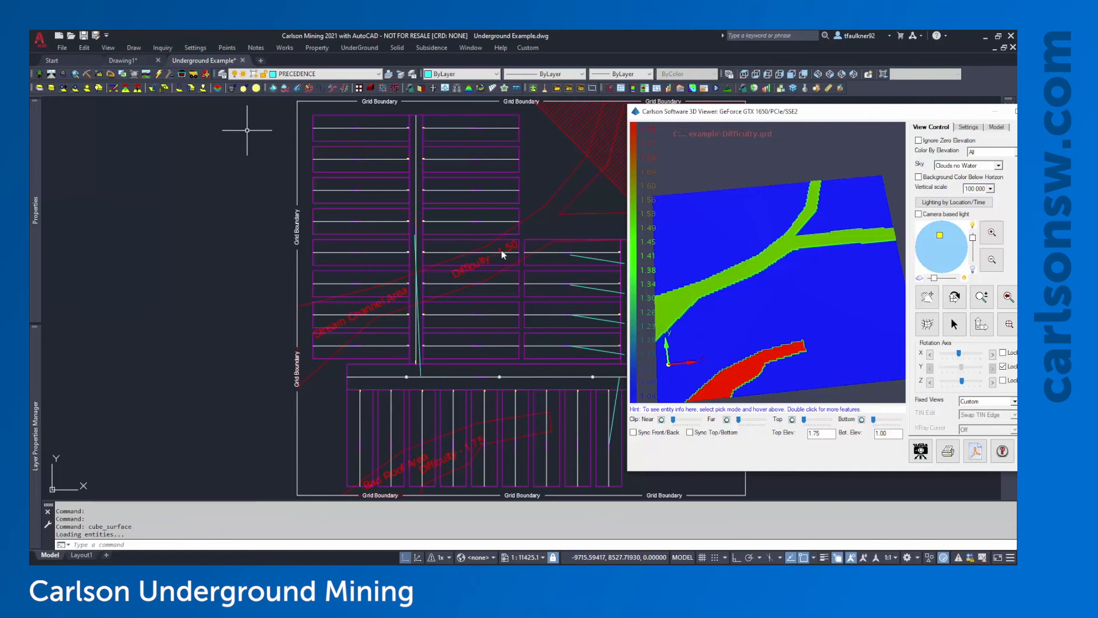
{"action": "left_click_drag", "start_coordinate": [817, 365], "coordinate": [841, 375]}
{"action": "left_click_drag", "start_coordinate": [737, 107], "coordinate": [478, 72]}
{"action": "left_click_drag", "start_coordinate": [515, 276], "coordinate": [513, 254]}
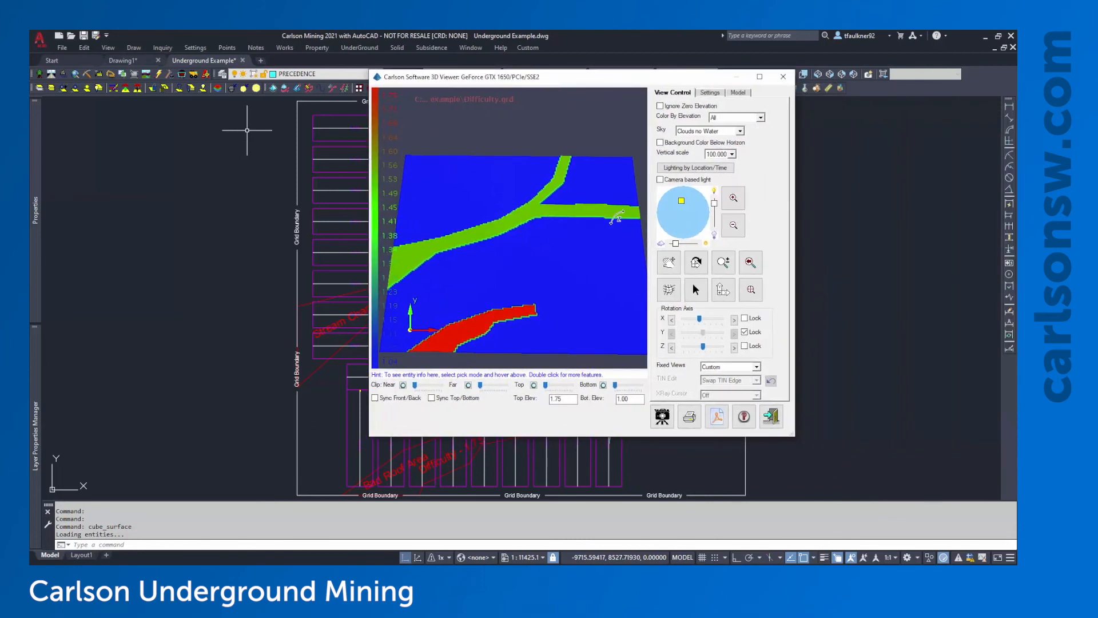
{"action": "left_click_drag", "start_coordinate": [617, 180], "coordinate": [615, 166]}
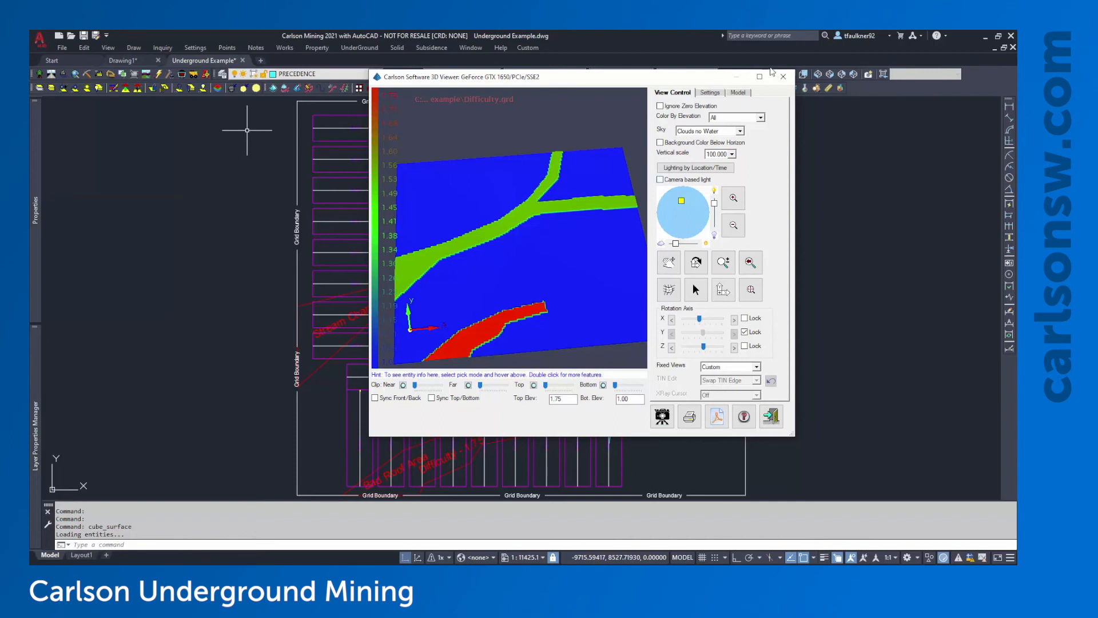
{"action": "left_click", "coordinate": [784, 76]}
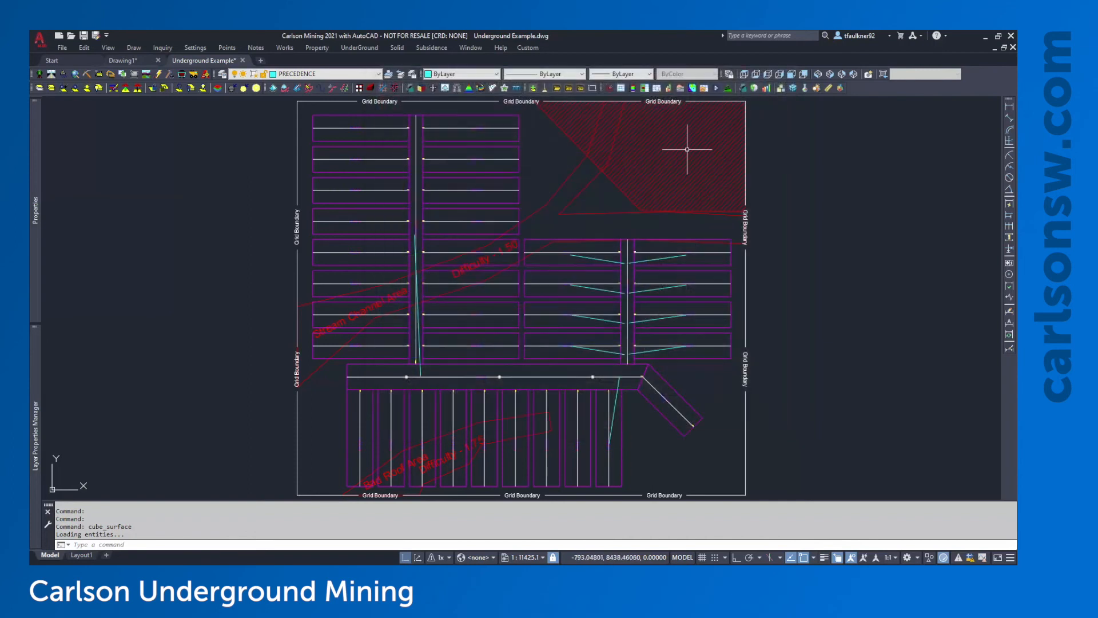
Add the reserved DIFFICULTY attribute for advance mining to the DEFAULT attribute group of UNDERGROUND EXAMPLE in the timing project.
{"action": "left_click", "coordinate": [348, 47]}
{"action": "left_click", "coordinate": [365, 72]}
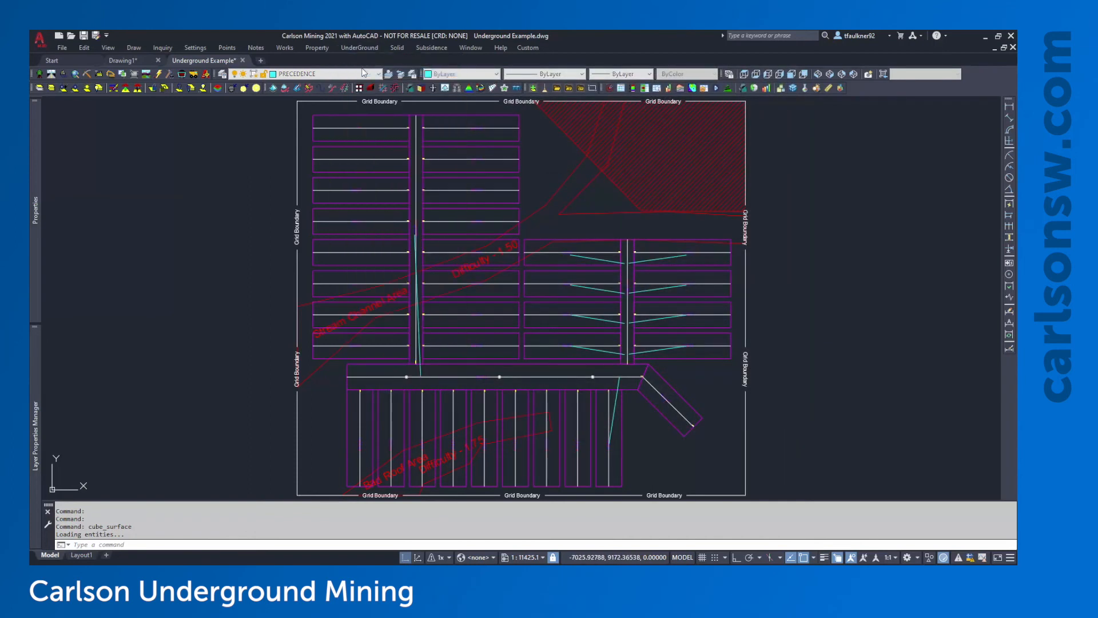
{"action": "left_click", "coordinate": [401, 227]}
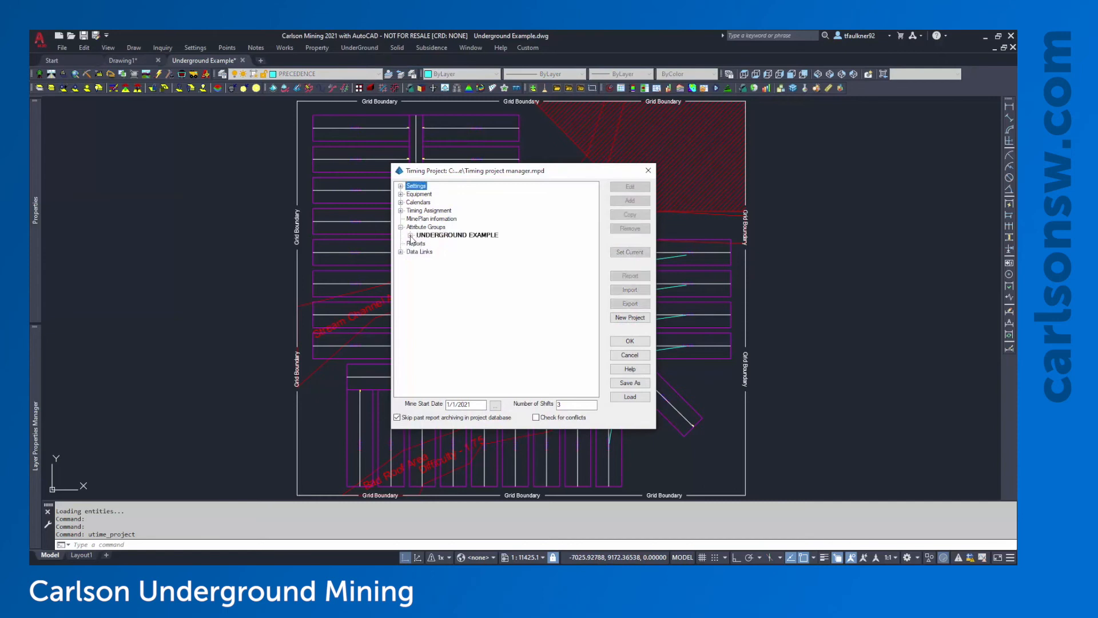
{"action": "left_click", "coordinate": [410, 235]}
{"action": "left_click", "coordinate": [438, 243]}
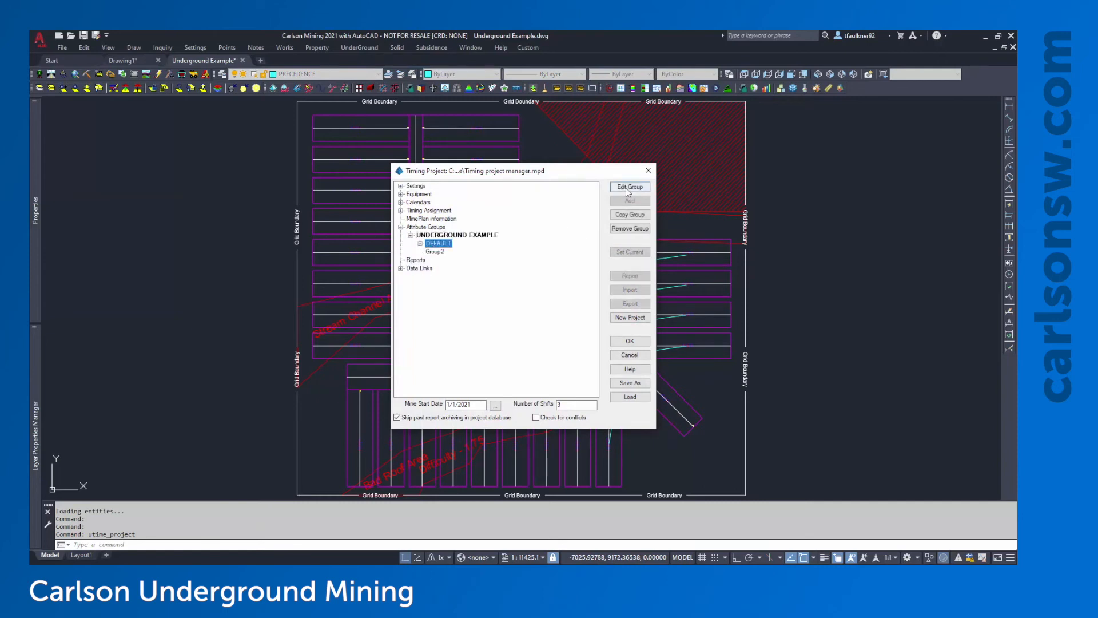
{"action": "left_click", "coordinate": [619, 187]}
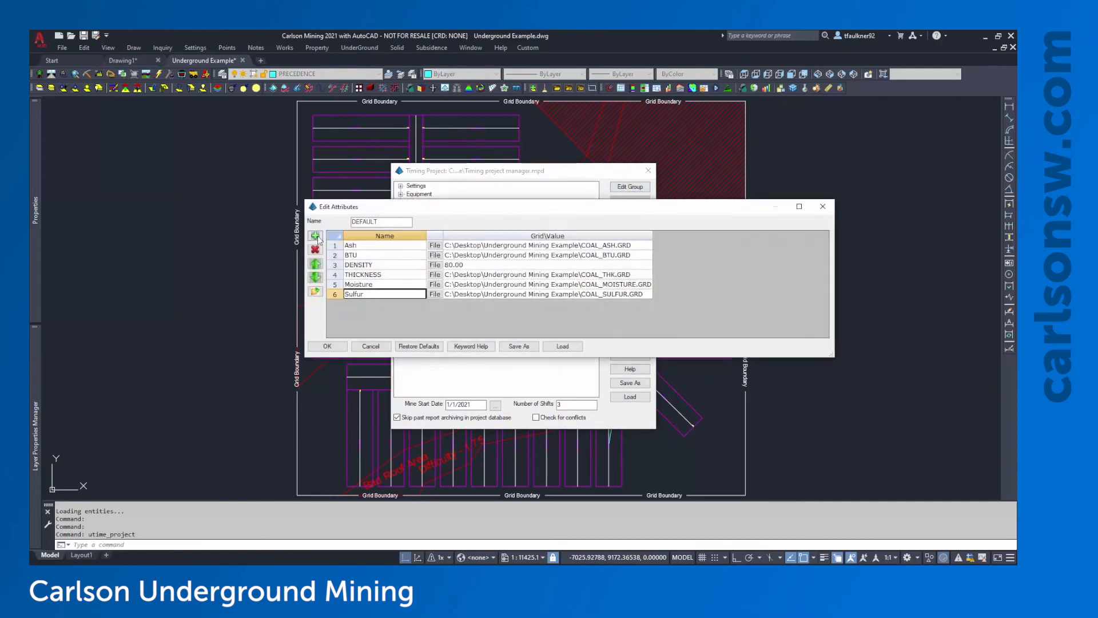
{"action": "left_click", "coordinate": [315, 236]}
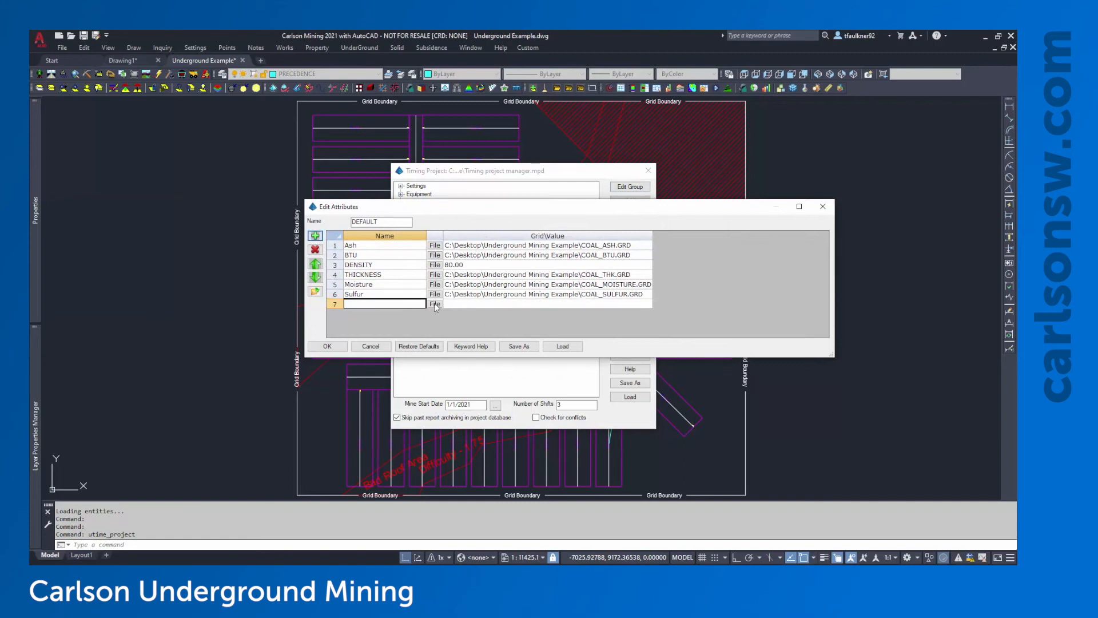
{"action": "left_click", "coordinate": [471, 346]}
{"action": "left_click", "coordinate": [473, 288]}
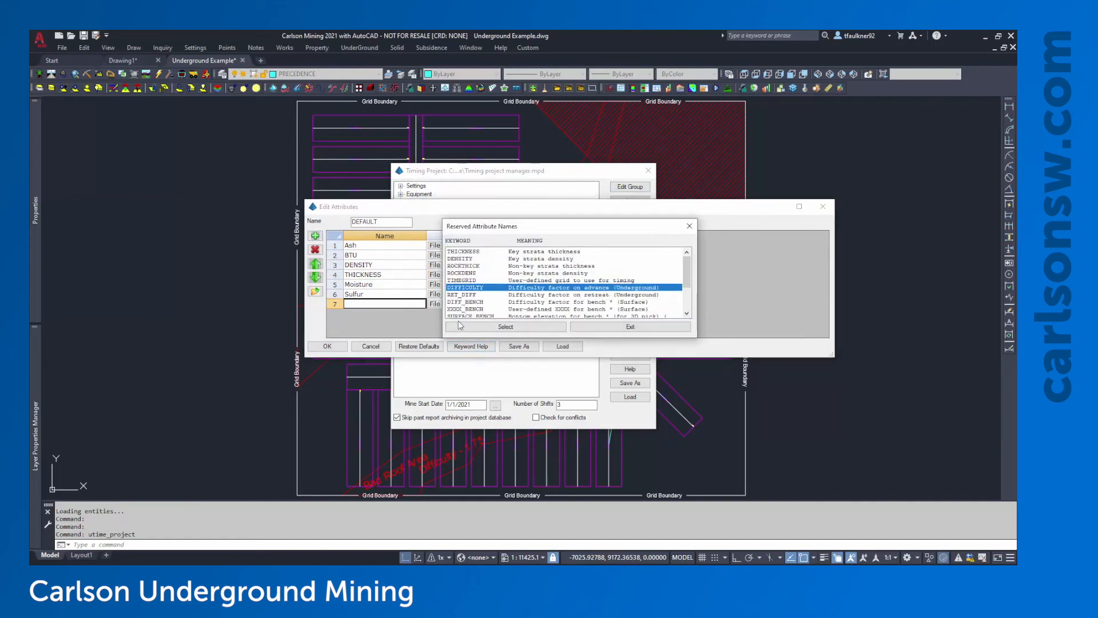
{"action": "left_click", "coordinate": [521, 327]}
Link the DIFFICULTY attribute to the Difficulty.grd grid file and accept the edited attribute list.
{"action": "left_click", "coordinate": [495, 304]}
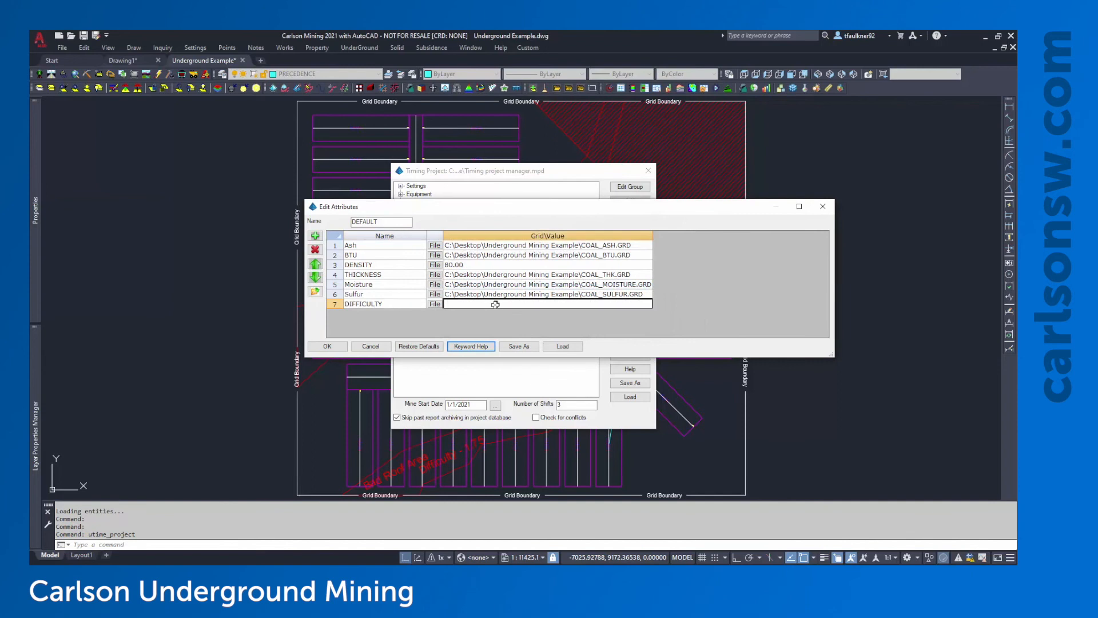
{"action": "left_click", "coordinate": [435, 304]}
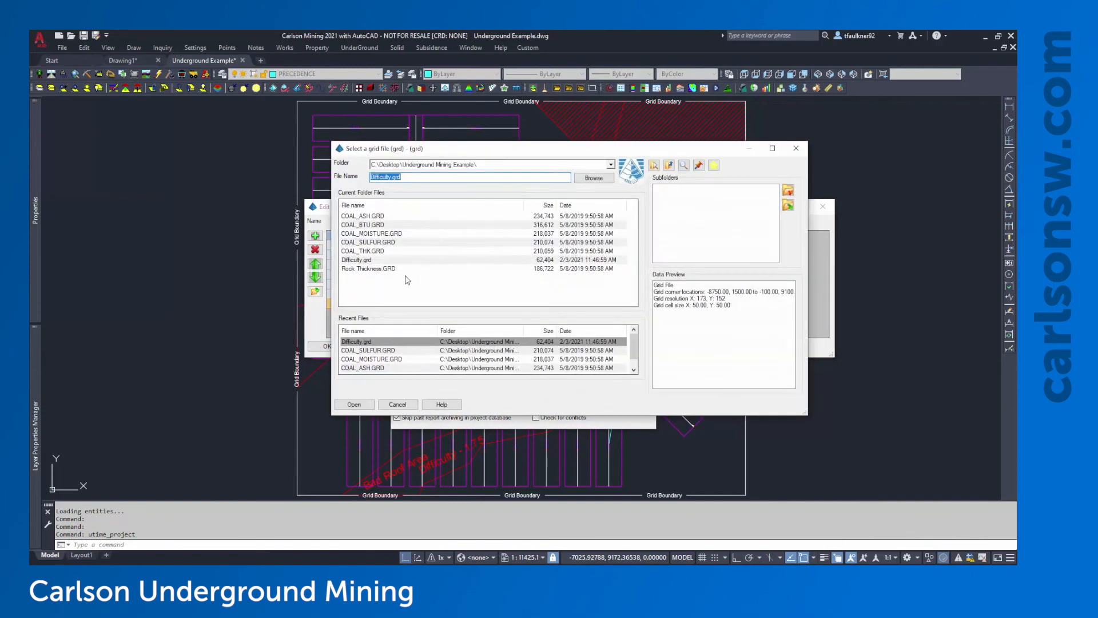
{"action": "double_click", "coordinate": [370, 261]}
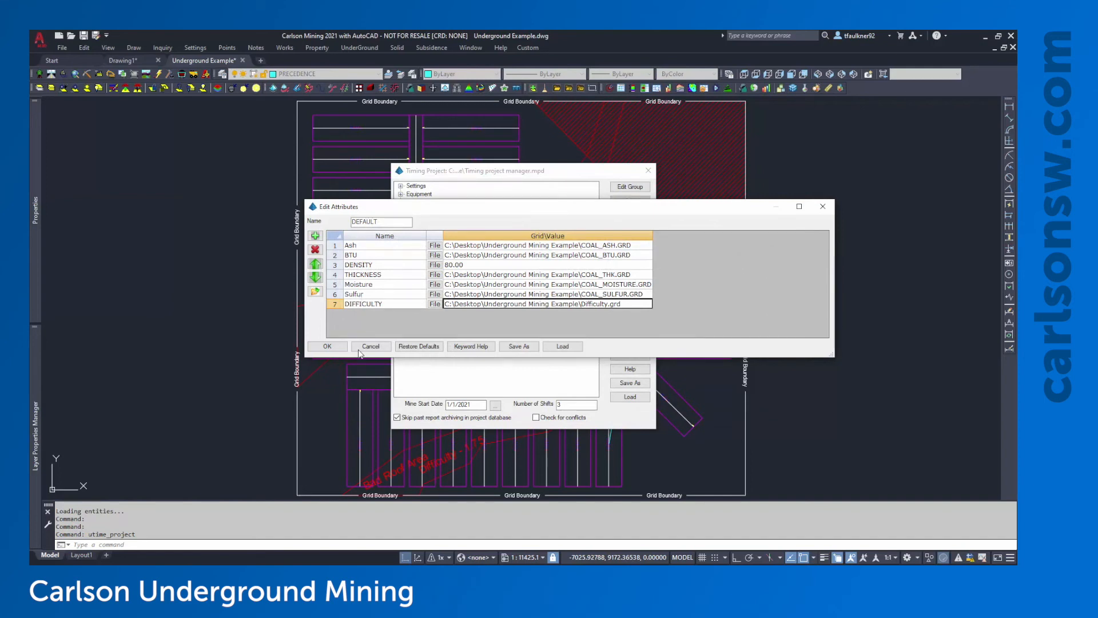
{"action": "left_click", "coordinate": [327, 346]}
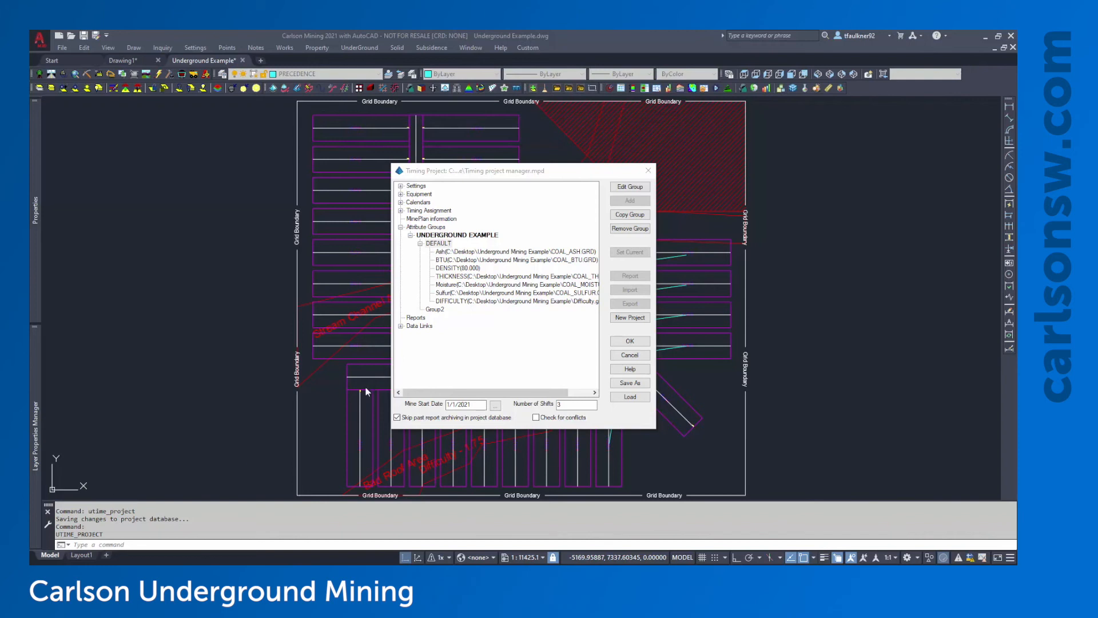
Review the date, thickness and bench difficulty options of equipment CM1 in Set 1, and highlight the DIFFICULTY attribute in the DEFAULT group.
{"action": "left_click", "coordinate": [401, 194]}
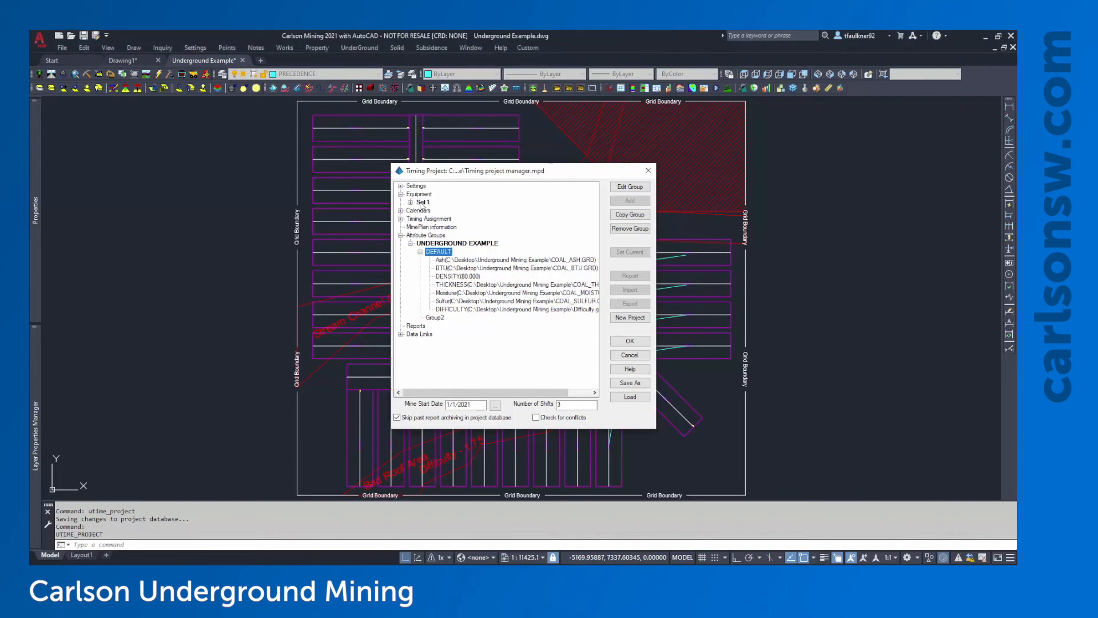
{"action": "left_click", "coordinate": [410, 202]}
{"action": "left_click", "coordinate": [431, 210]}
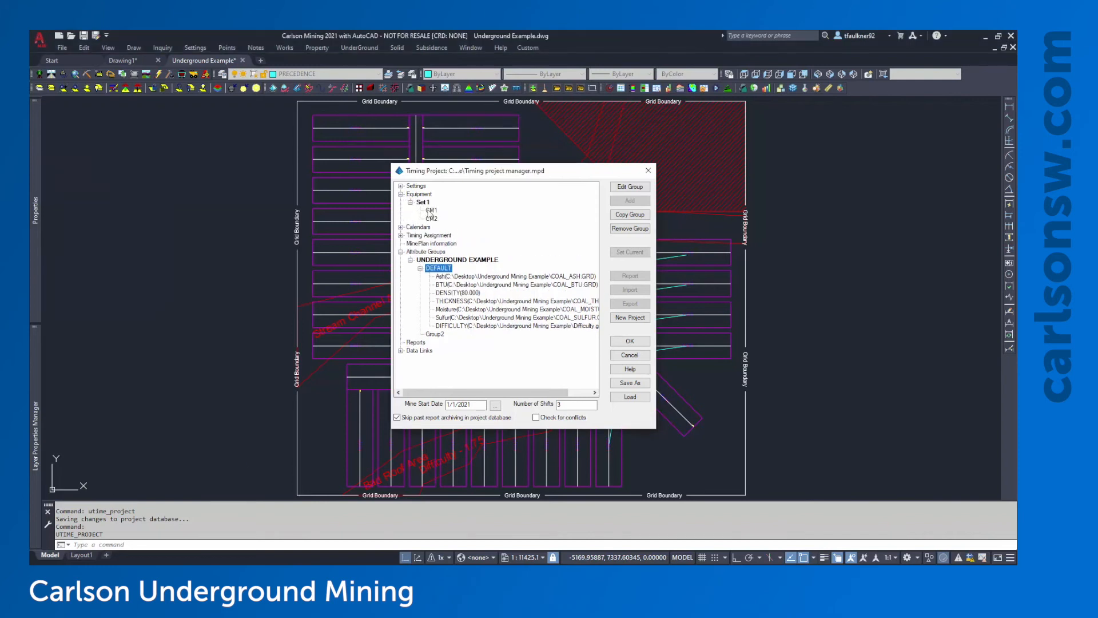
{"action": "left_click", "coordinate": [629, 187]}
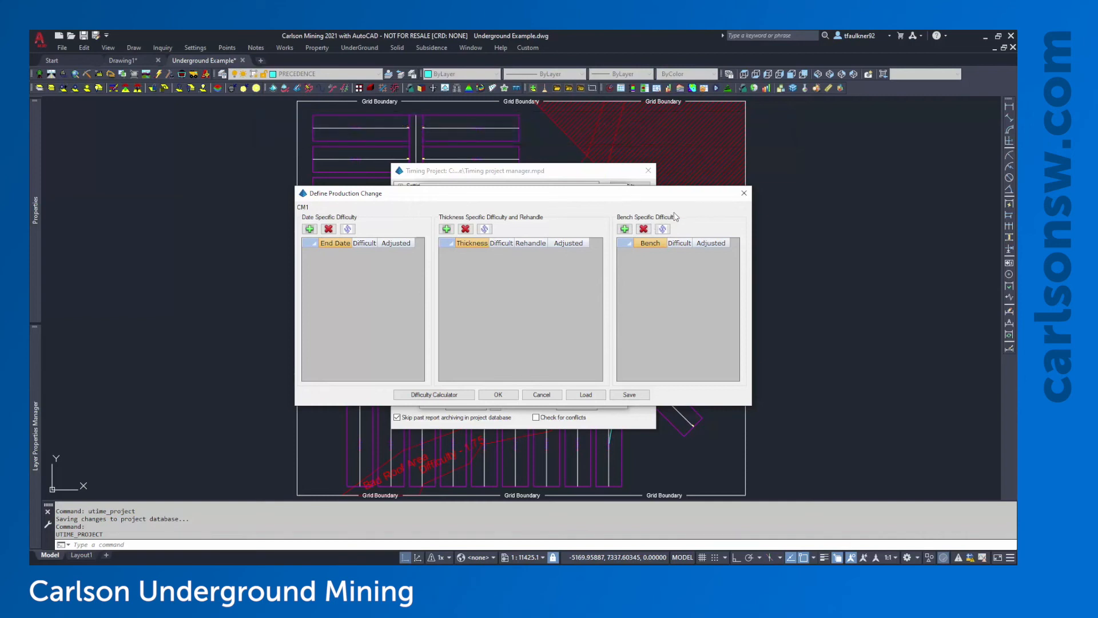
{"action": "left_click", "coordinate": [743, 194]}
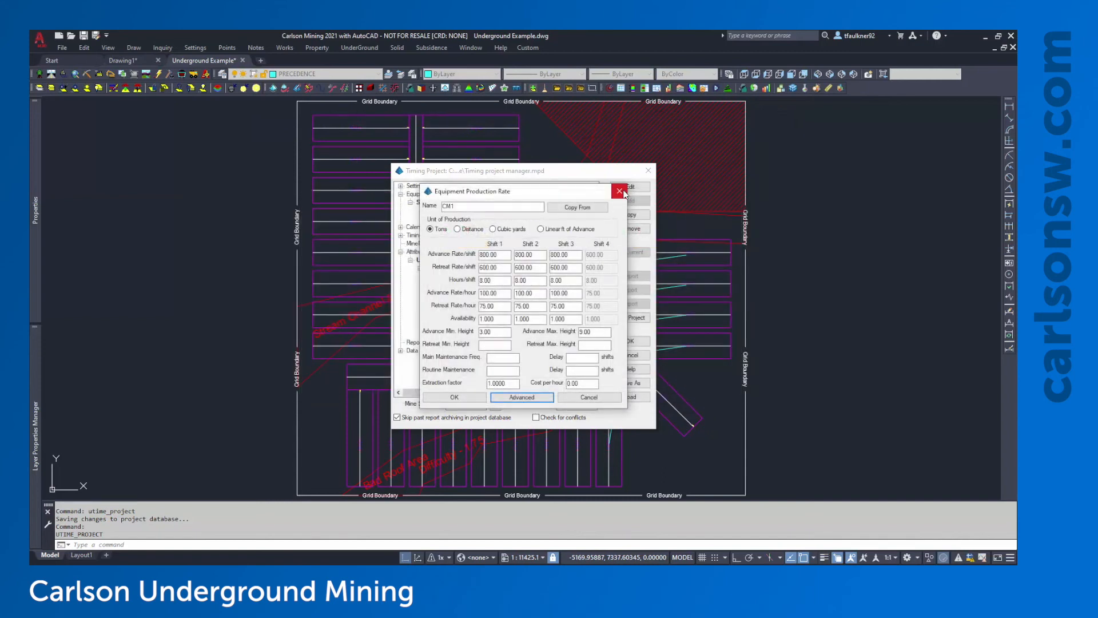
{"action": "left_click", "coordinate": [619, 191]}
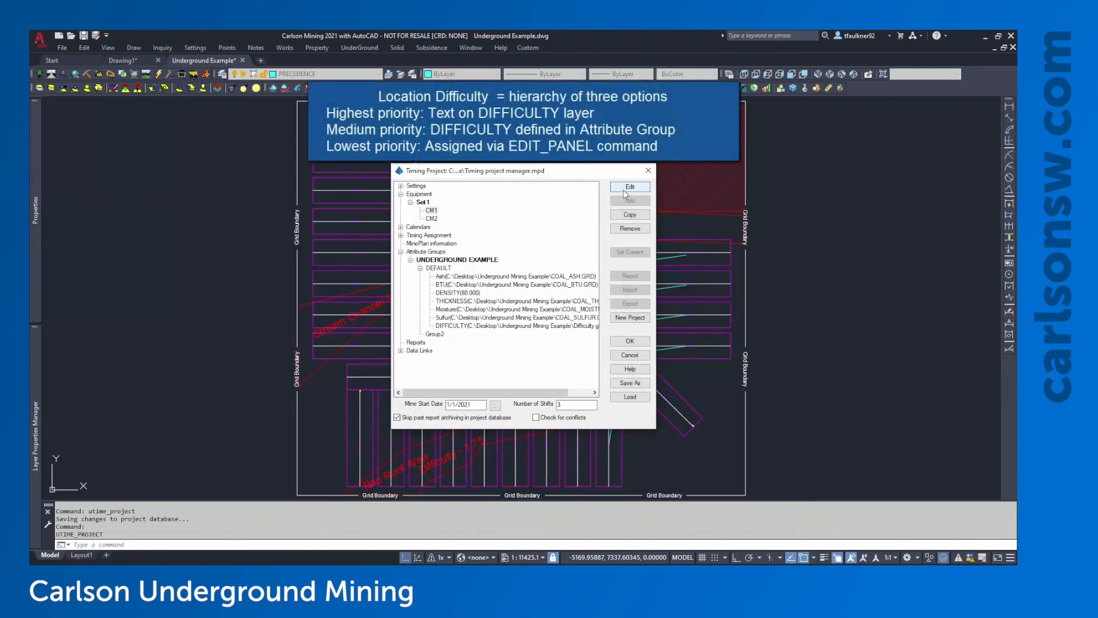
{"action": "left_click", "coordinate": [461, 326]}
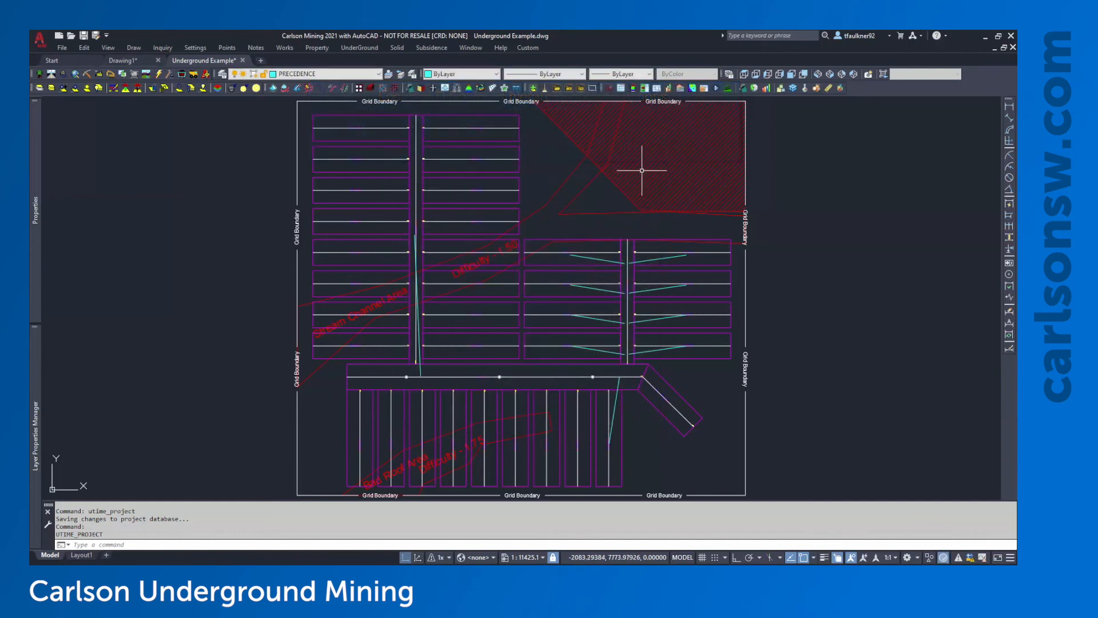
Inspect the layer of the extraction label on the angled main panel's centerline and clear the selection.
{"action": "mouse_move", "coordinate": [673, 357]}
{"action": "scroll", "coordinate": [664, 397], "scroll_direction": "up", "scroll_amount": 10}
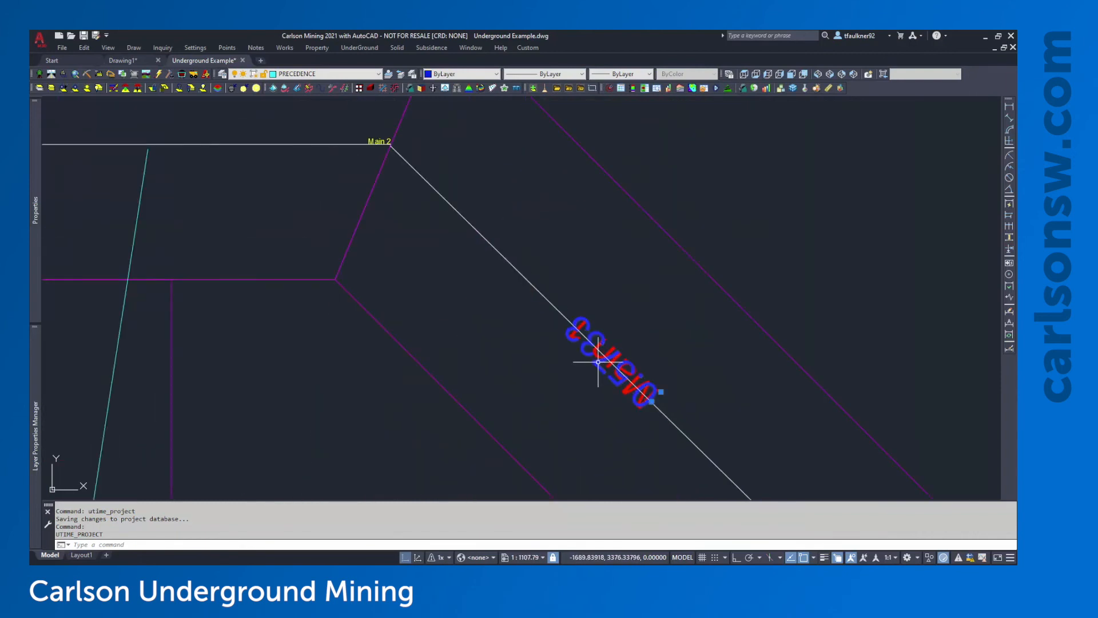
{"action": "left_click", "coordinate": [598, 361]}
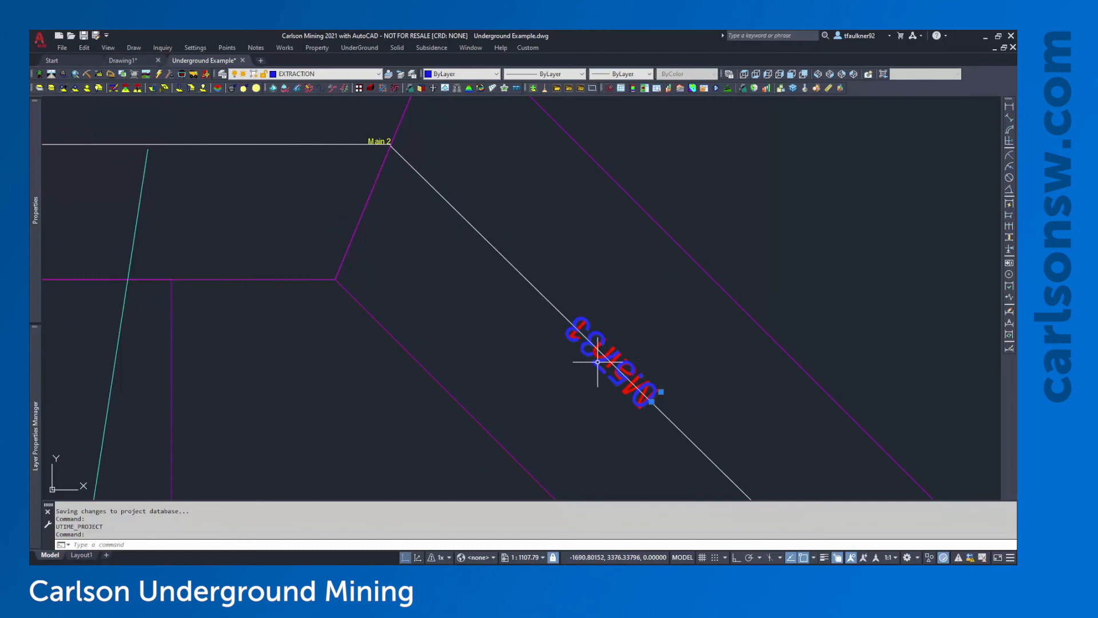
{"action": "key", "text": "Escape"}
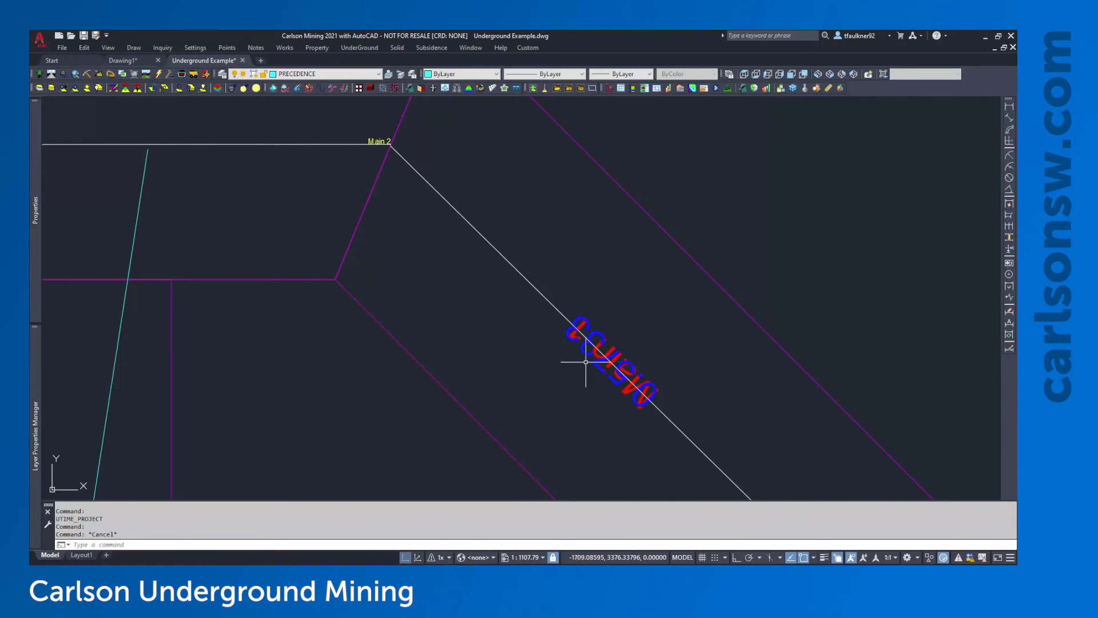
Create a layer named DIFFICULTY and make it the current layer.
{"action": "mouse_move", "coordinate": [36, 429]}
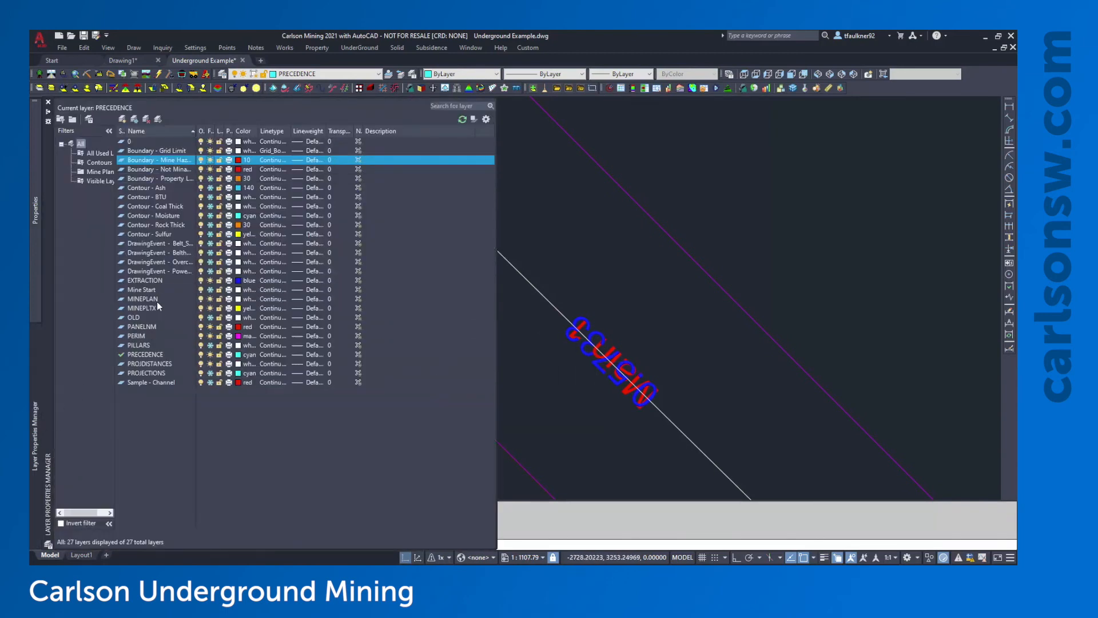
{"action": "left_click", "coordinate": [122, 120]}
{"action": "type", "text": "DIFFICULTY"}
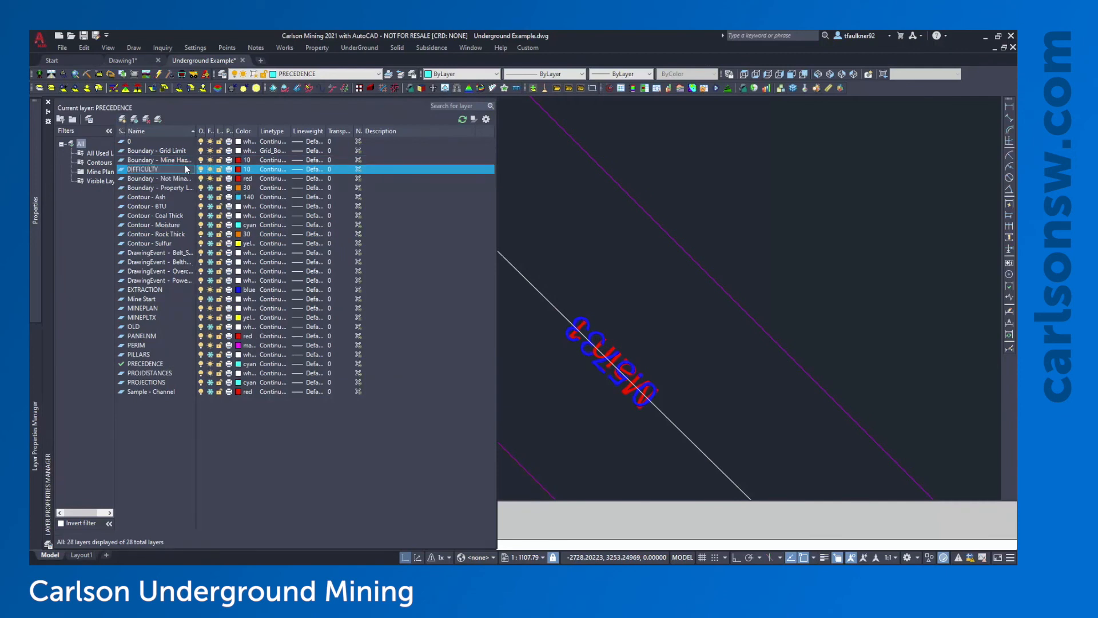
{"action": "left_click", "coordinate": [169, 178]}
{"action": "left_click", "coordinate": [150, 168]}
{"action": "double_click", "coordinate": [126, 170]}
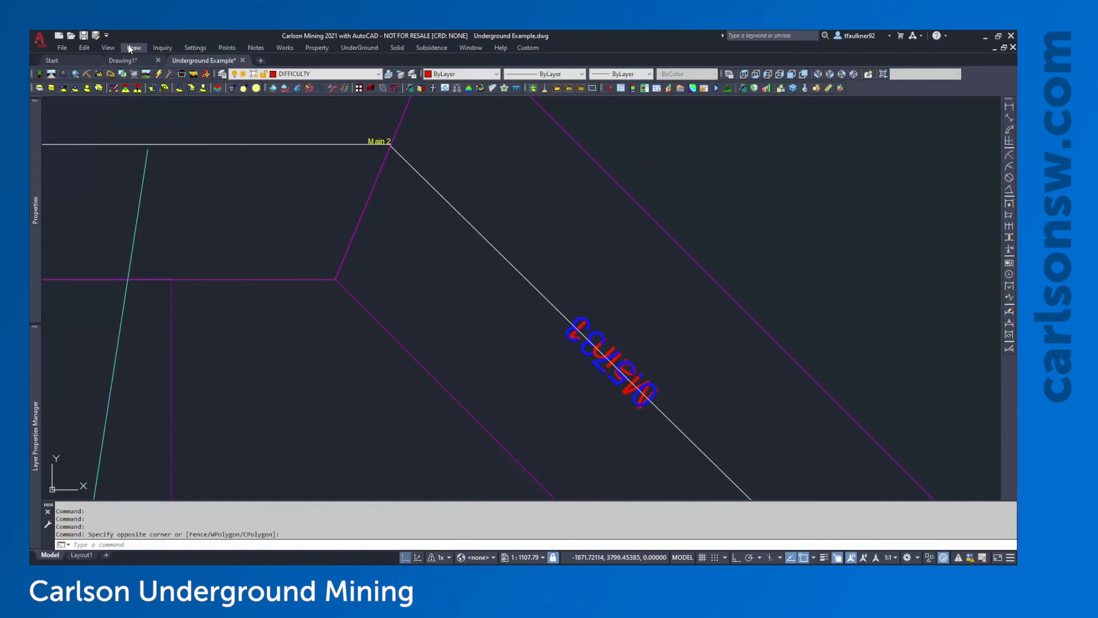
Place the text 1.2 on the DIFFICULTY layer inside the angled main panel, beside its extraction label, and highlight the panel's perimeter.
{"action": "left_click", "coordinate": [134, 48]}
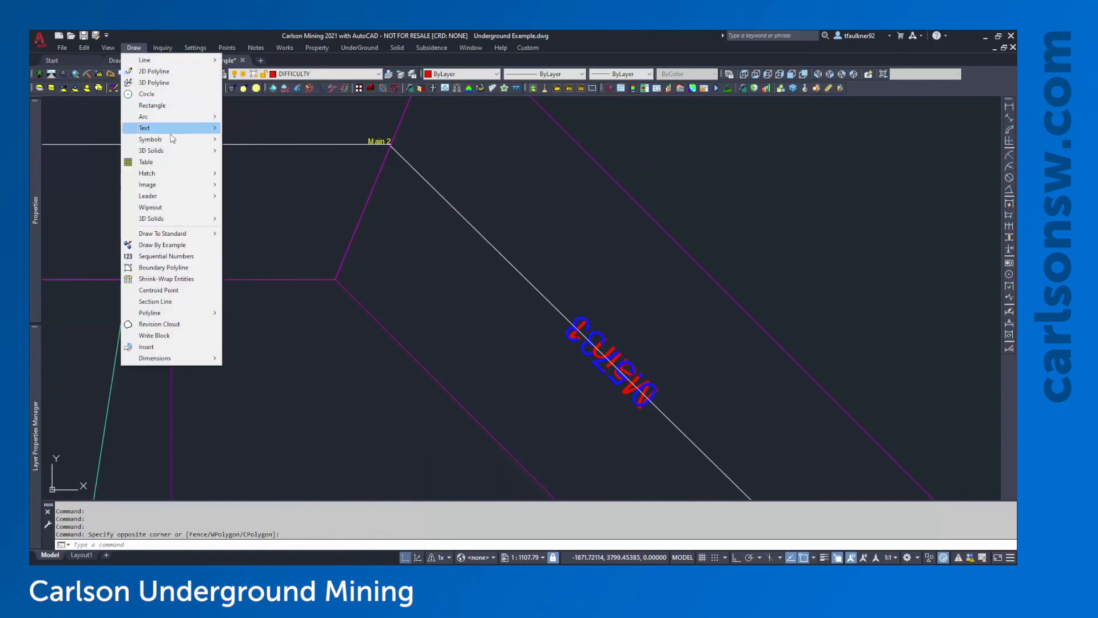
{"action": "mouse_move", "coordinate": [199, 130]}
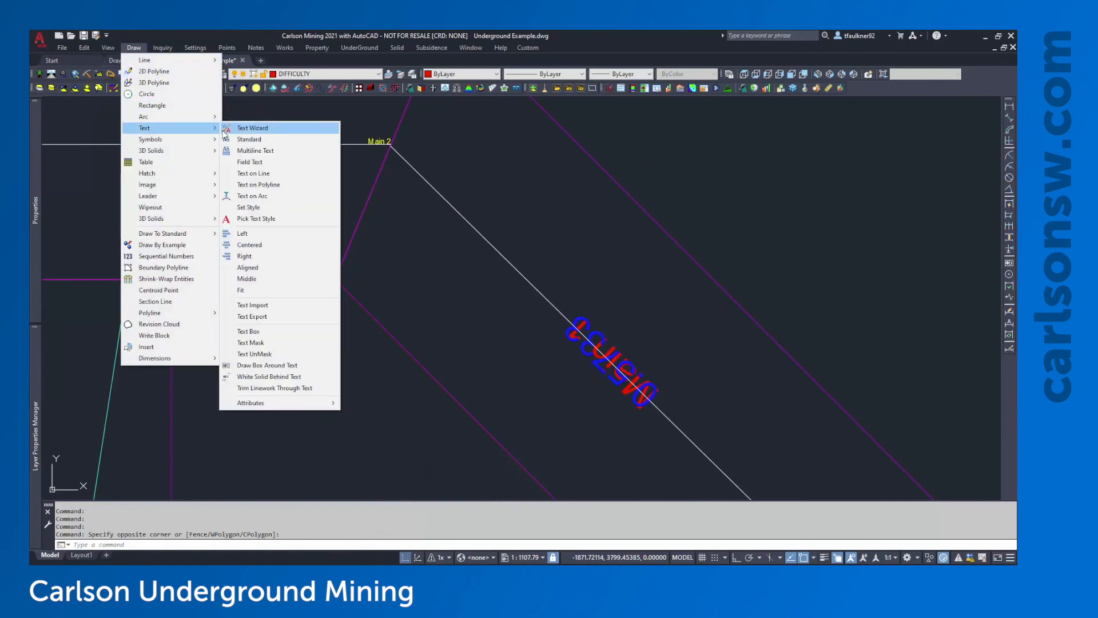
{"action": "left_click", "coordinate": [254, 140]}
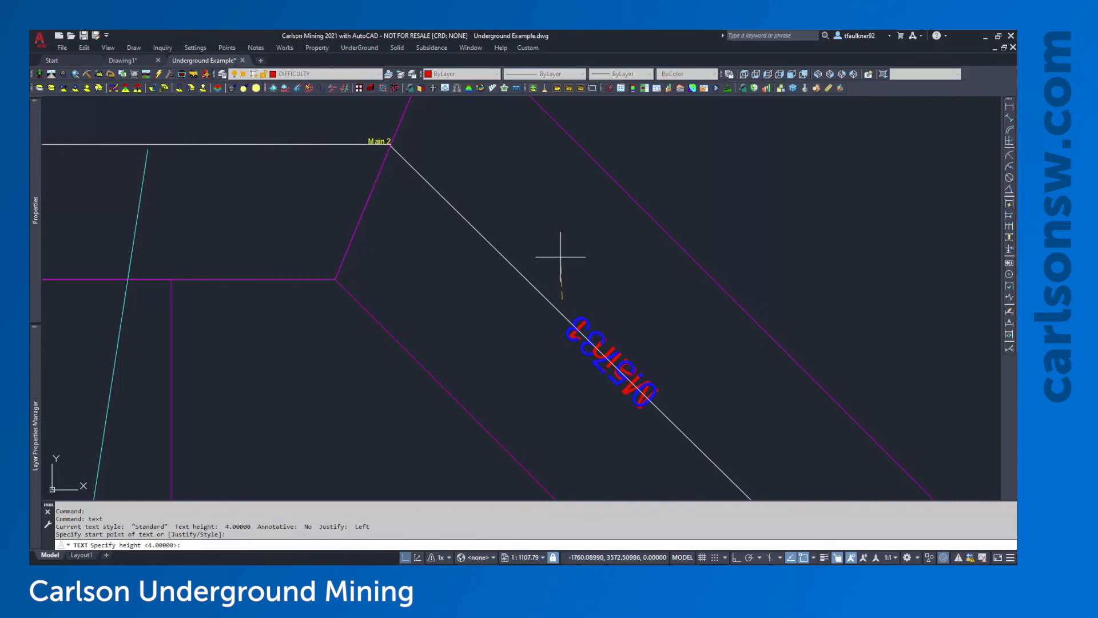
{"action": "key", "text": "Return"}
{"action": "key", "text": "Return"}
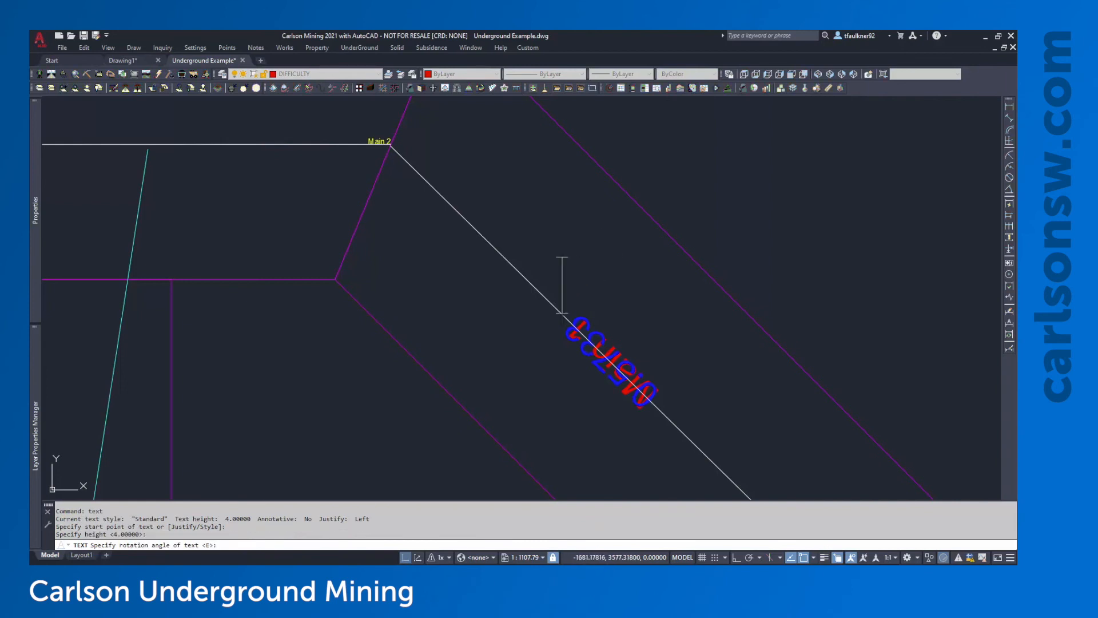
{"action": "type", "text": "1.2"}
{"action": "key", "text": "Return"}
{"action": "key", "text": "Return"}
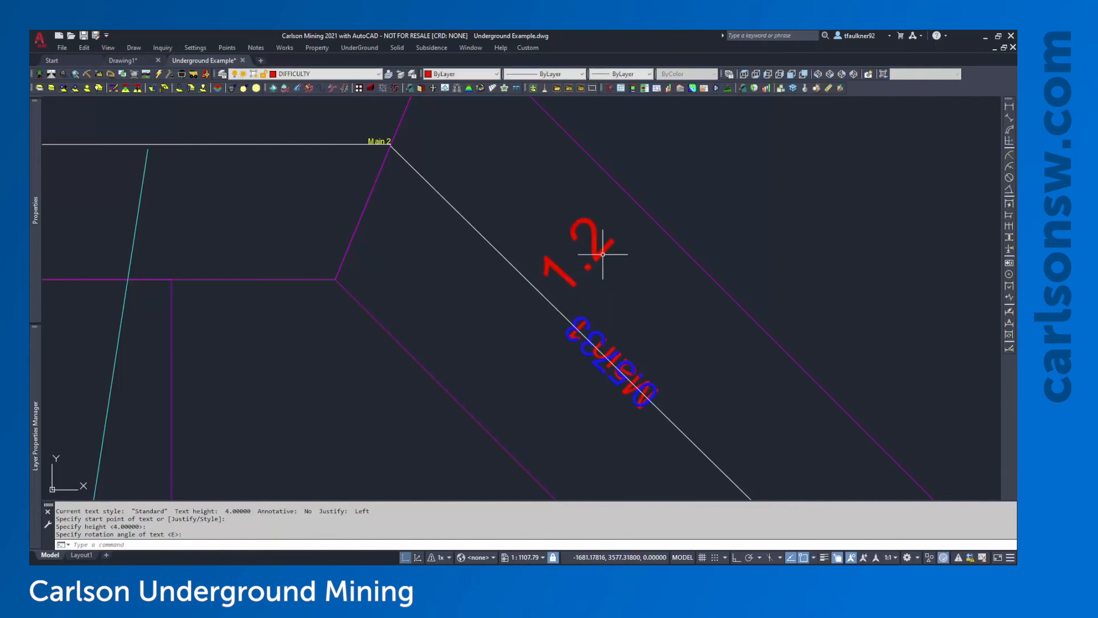
{"action": "scroll", "coordinate": [522, 238], "scroll_direction": "down", "scroll_amount": 5}
{"action": "middle_click_drag", "start_coordinate": [625, 294], "coordinate": [573, 310]}
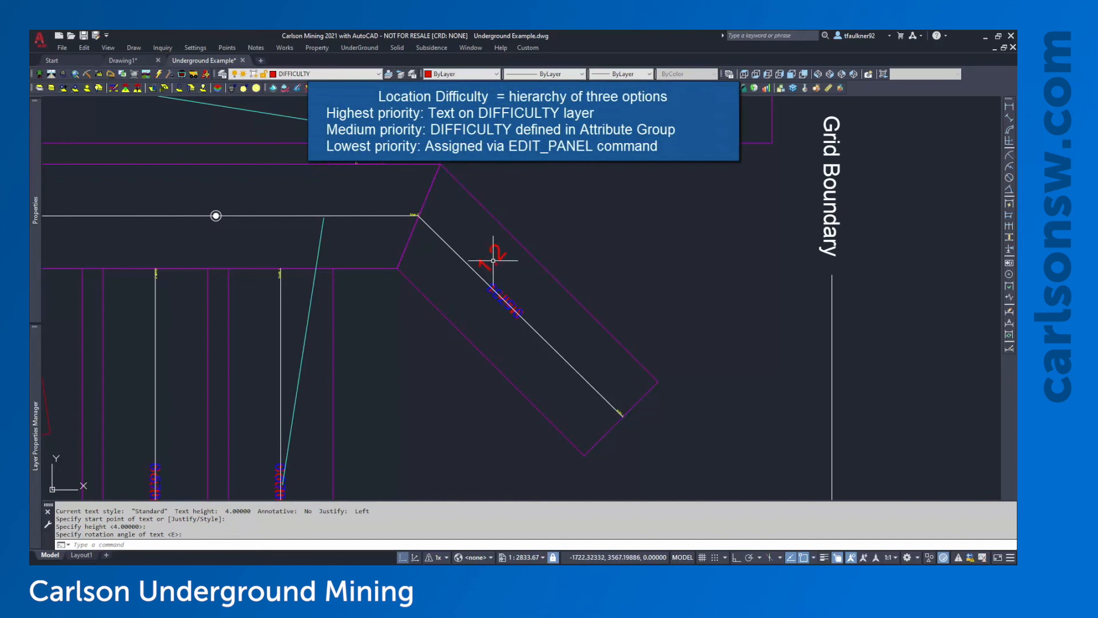
{"action": "left_click", "coordinate": [541, 264]}
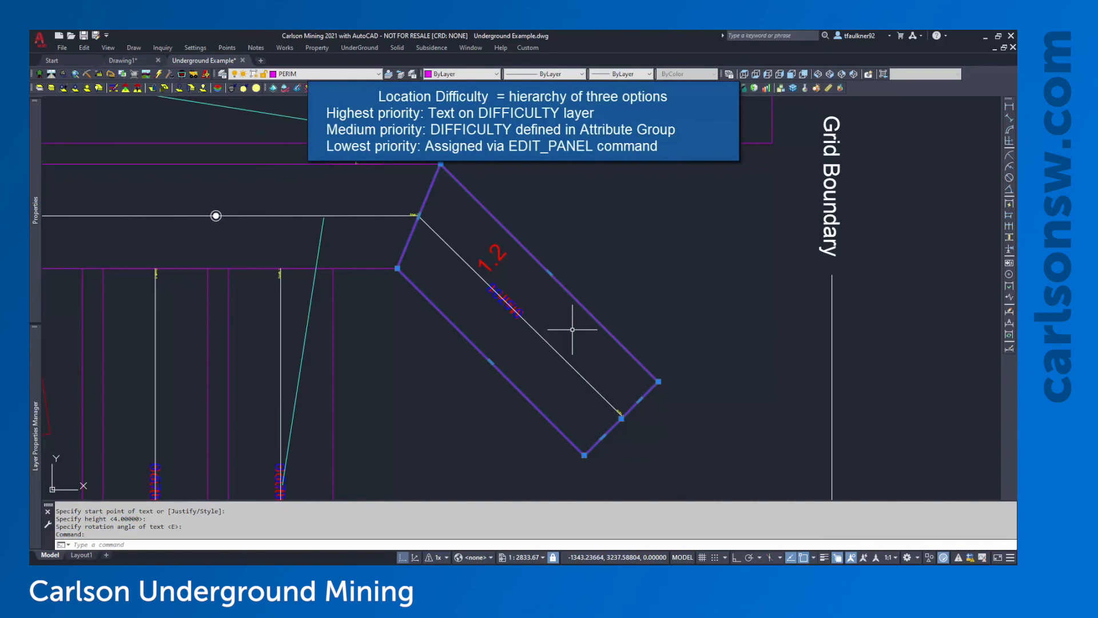
{"action": "key", "text": "Escape"}
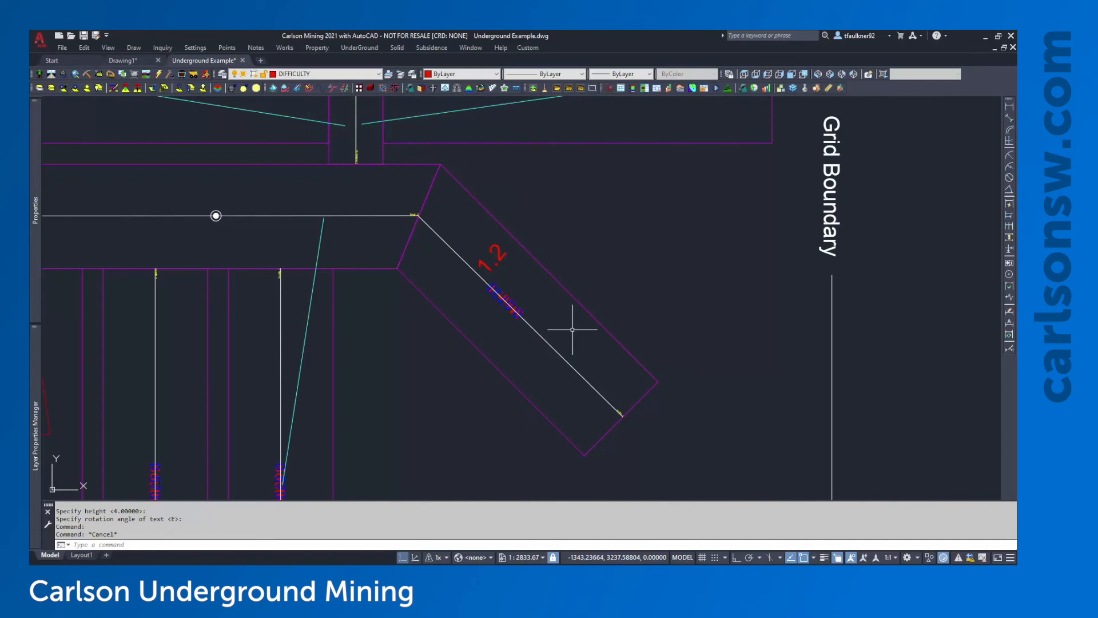
Edit the section data of the angled panel Main 1, entering 1.0 as its advance difficulty factor.
{"action": "left_click", "coordinate": [356, 48]}
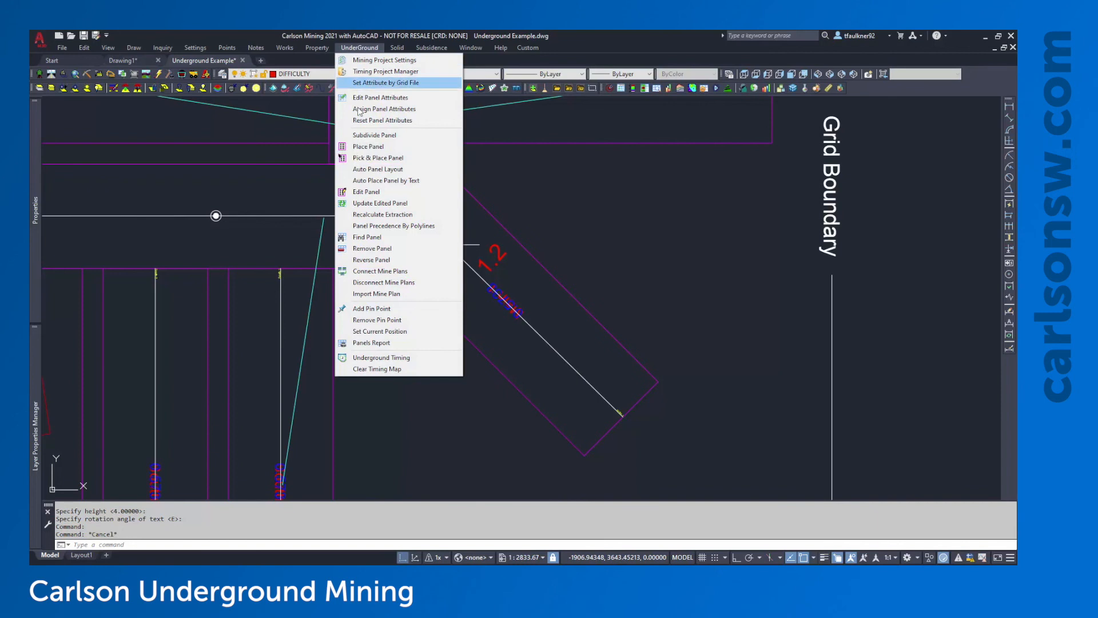
{"action": "left_click", "coordinate": [371, 194]}
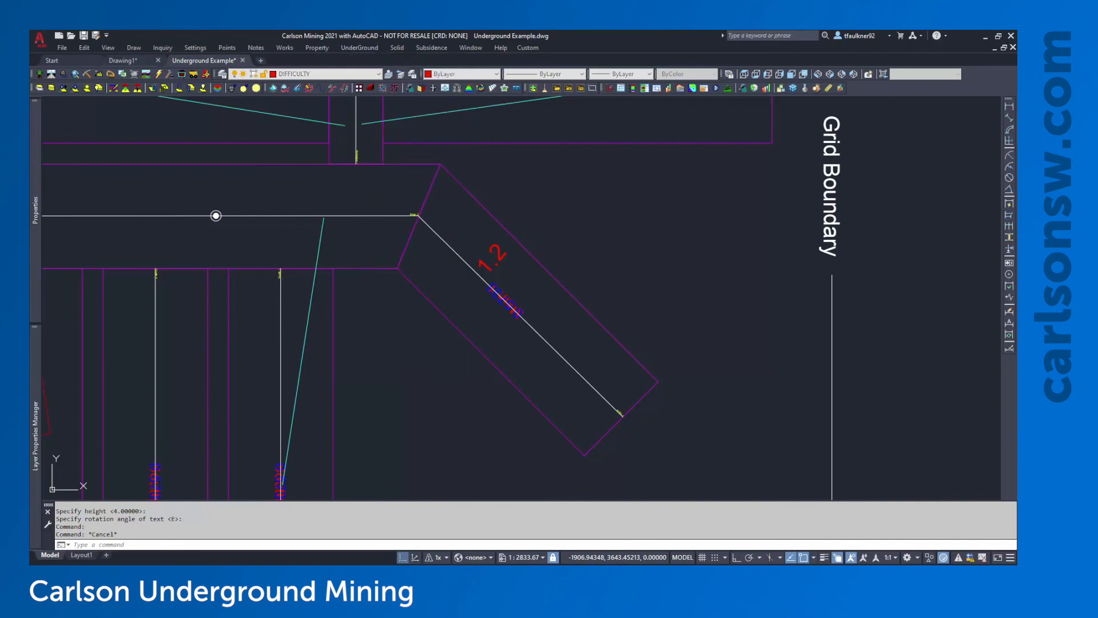
{"action": "left_click", "coordinate": [457, 254]}
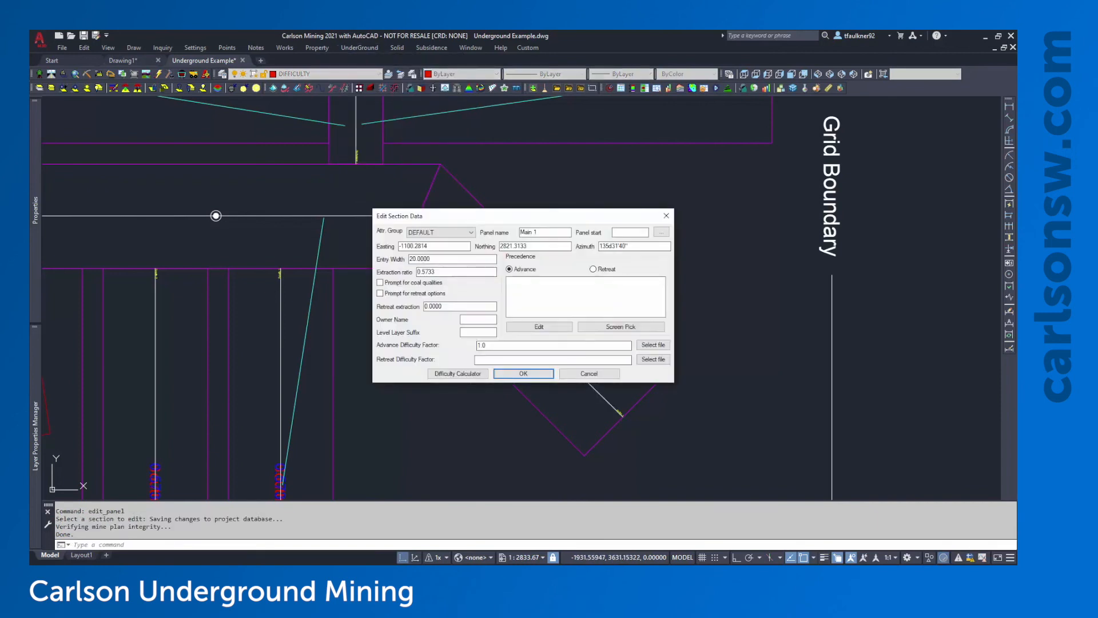
{"action": "left_click_drag", "start_coordinate": [458, 223], "coordinate": [645, 177]}
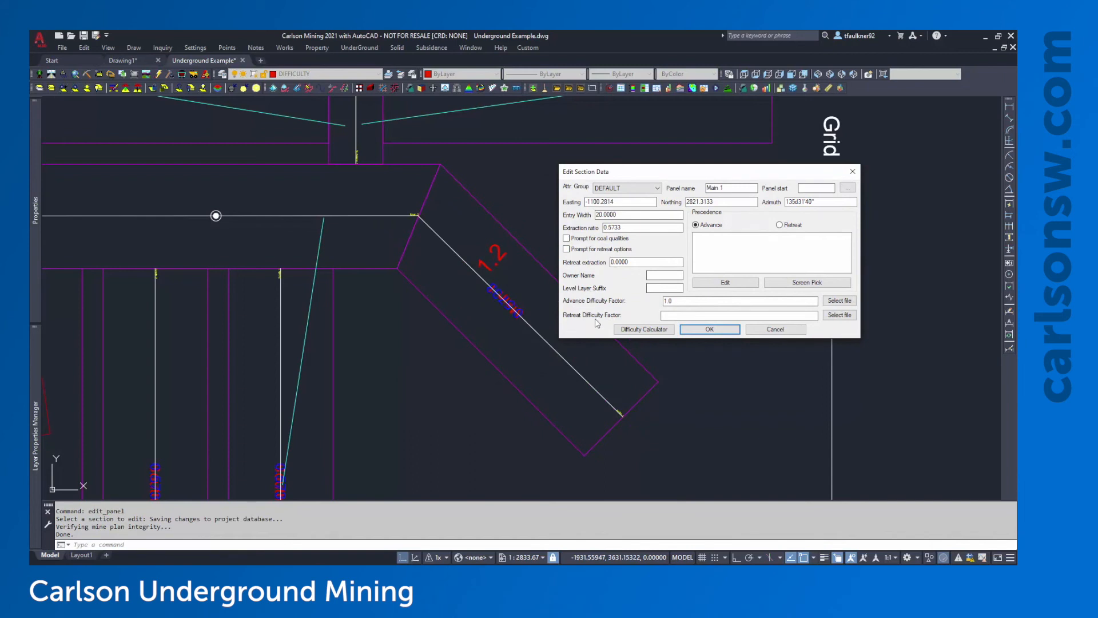
{"action": "left_click_drag", "start_coordinate": [693, 301], "coordinate": [563, 312]}
{"action": "type", "text": "1.2"}
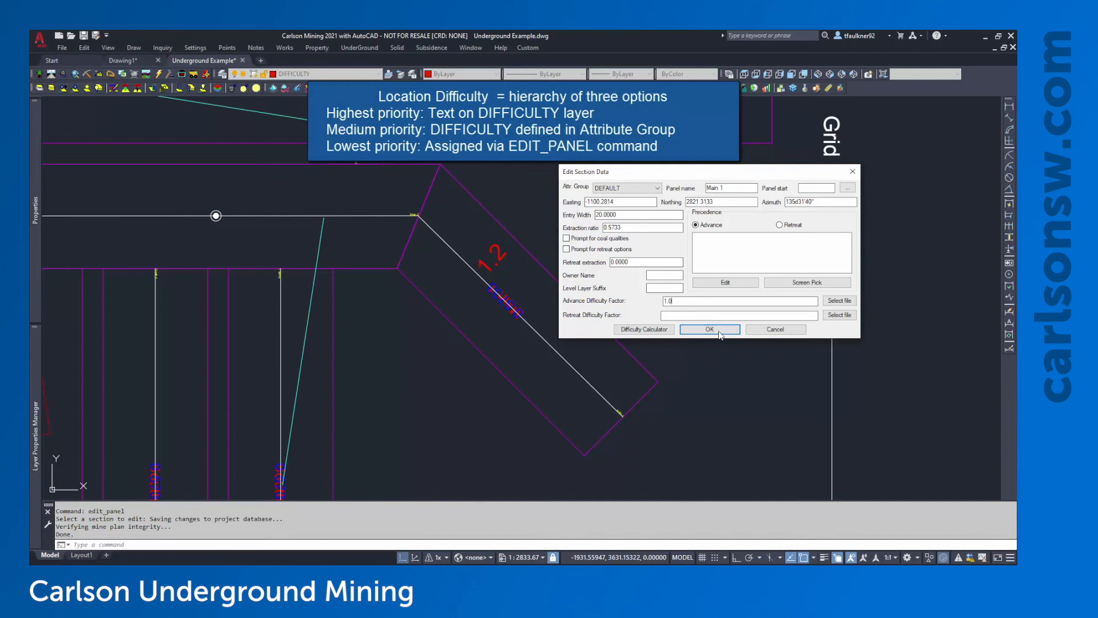
{"action": "left_click", "coordinate": [709, 329]}
Erase the 1.2 difficulty text from the angled main panel.
{"action": "left_click", "coordinate": [503, 258]}
{"action": "key", "text": "Delete"}
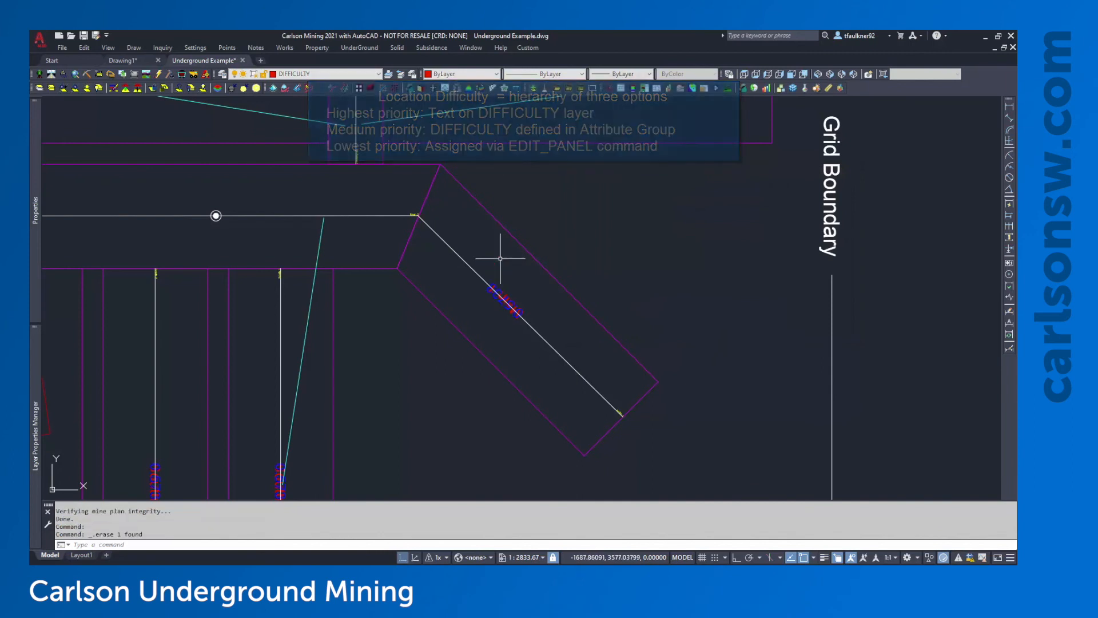
{"action": "middle_click", "coordinate": [500, 257]}
{"action": "middle_click", "coordinate": [500, 257]}
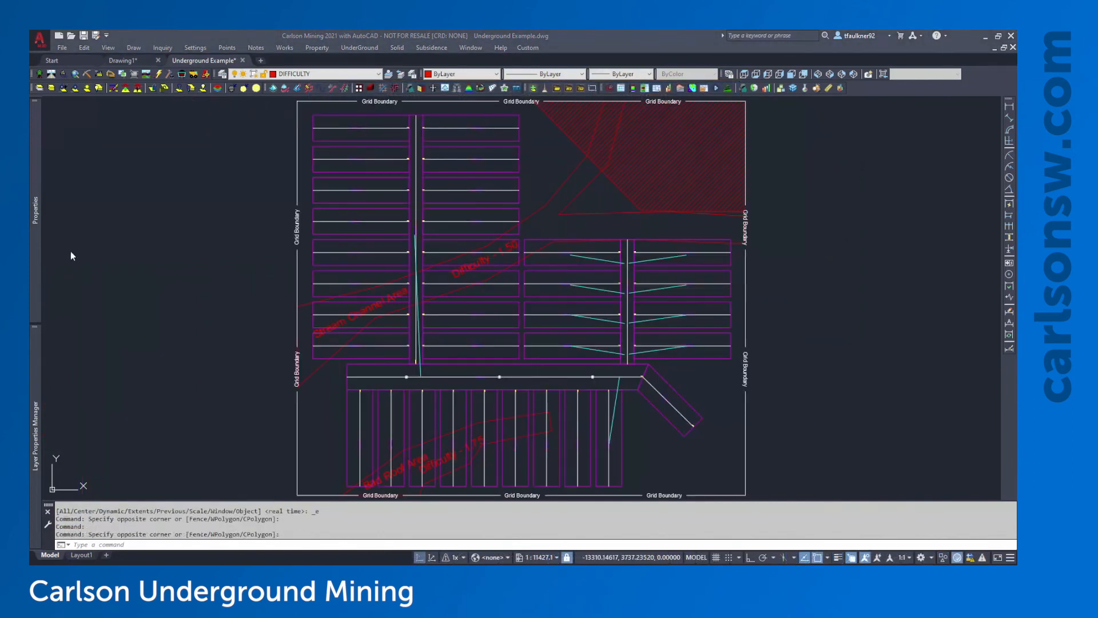
Review the Drawing Event Types in the timing project's settings and close the project manager.
{"action": "left_click", "coordinate": [359, 48]}
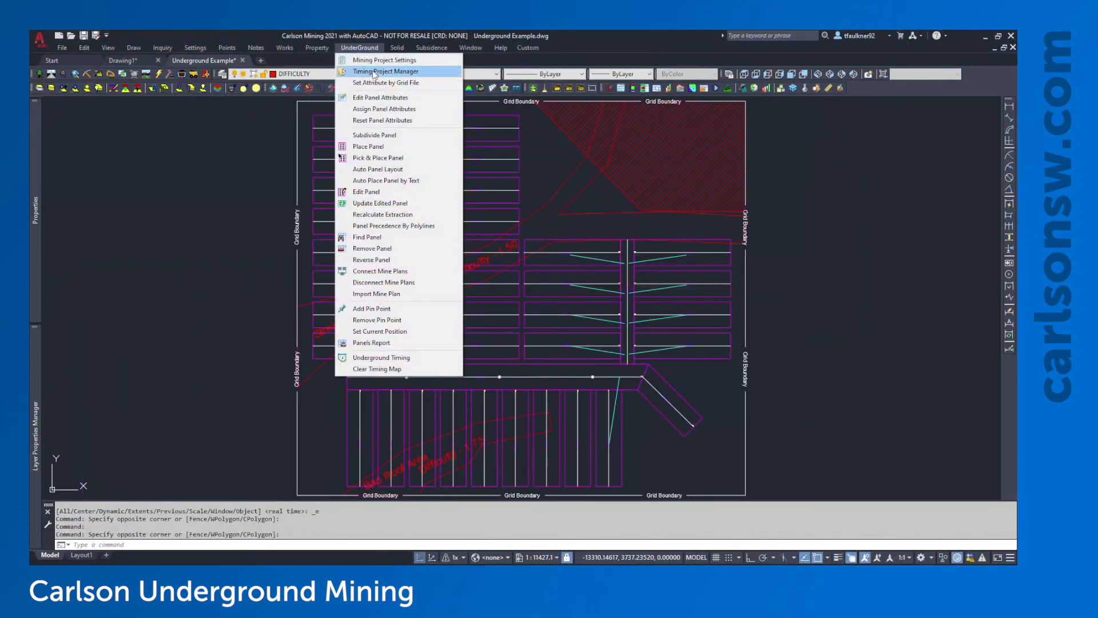
{"action": "left_click", "coordinate": [374, 72]}
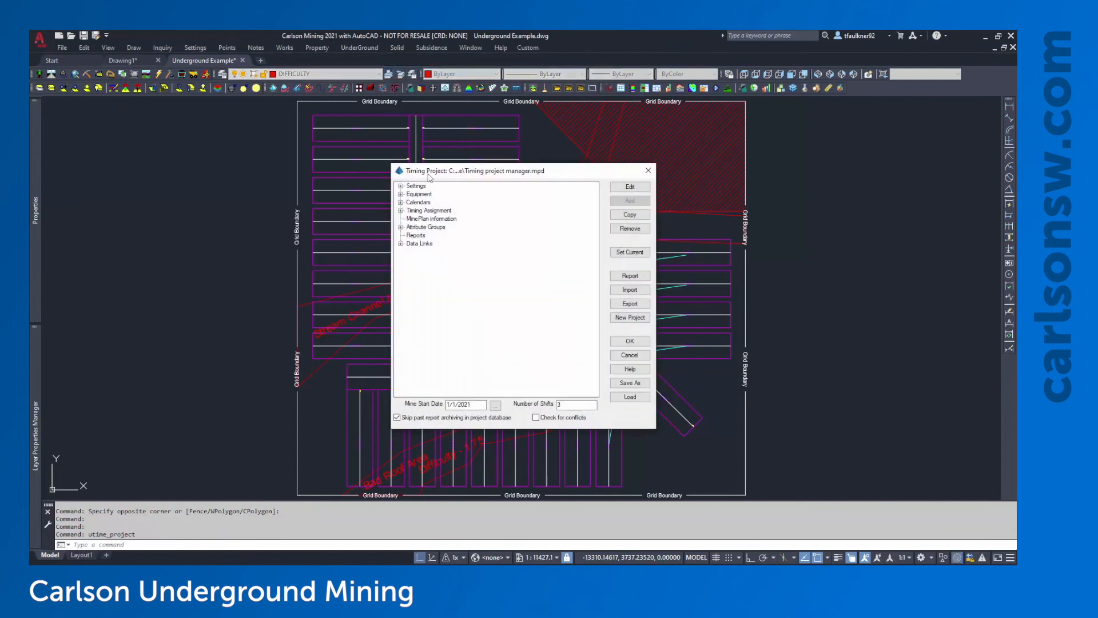
{"action": "left_click", "coordinate": [400, 186]}
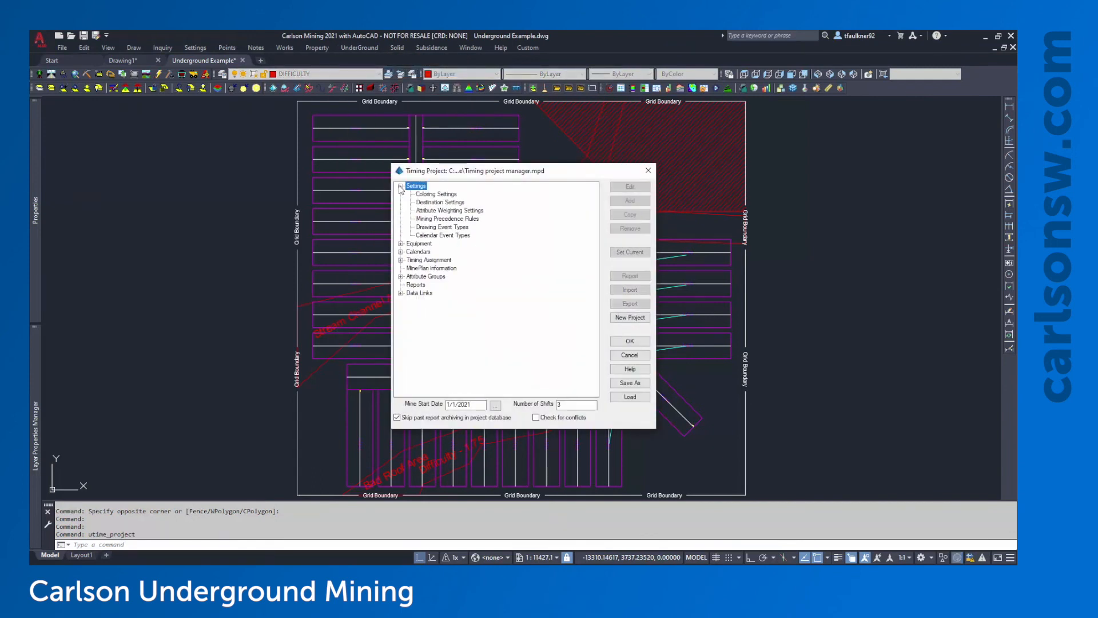
{"action": "left_click", "coordinate": [462, 227]}
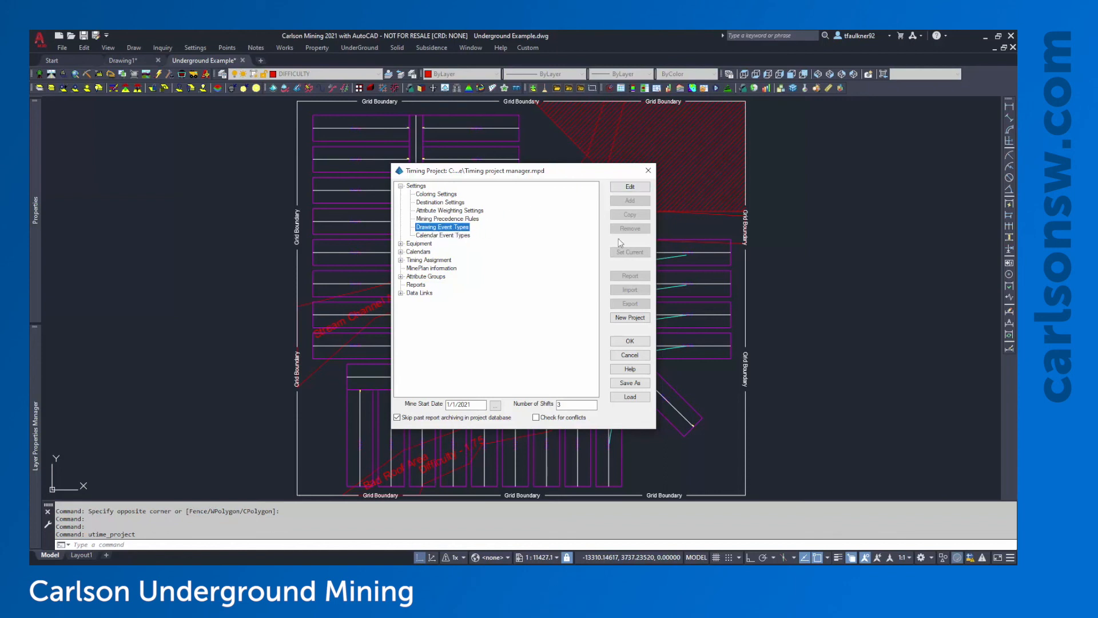
{"action": "left_click", "coordinate": [639, 189]}
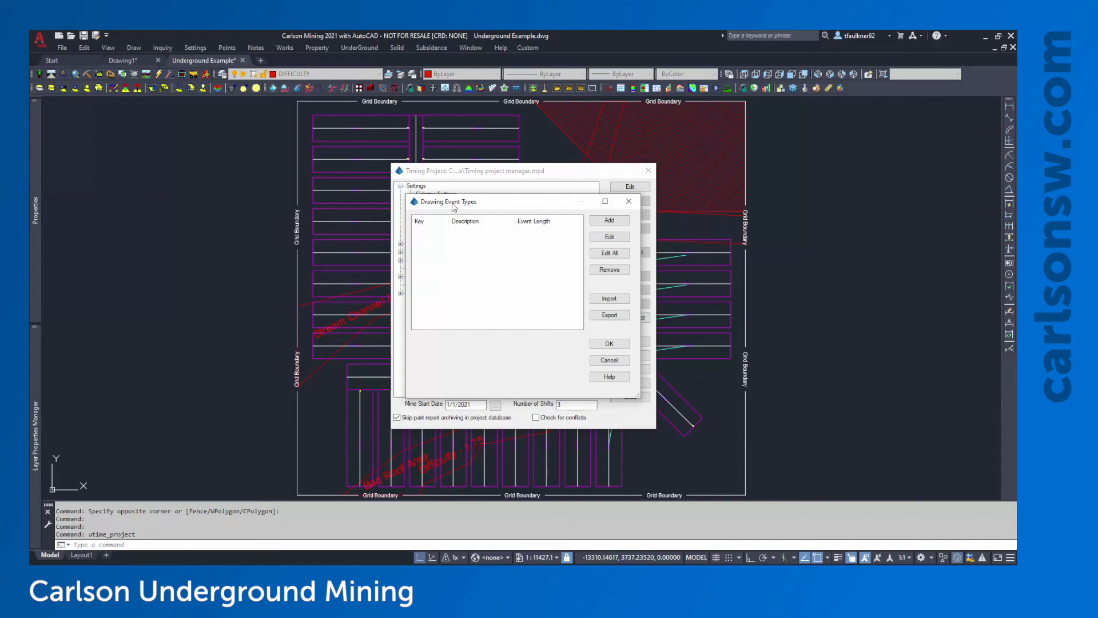
{"action": "left_click", "coordinate": [629, 201]}
{"action": "left_click", "coordinate": [648, 170]}
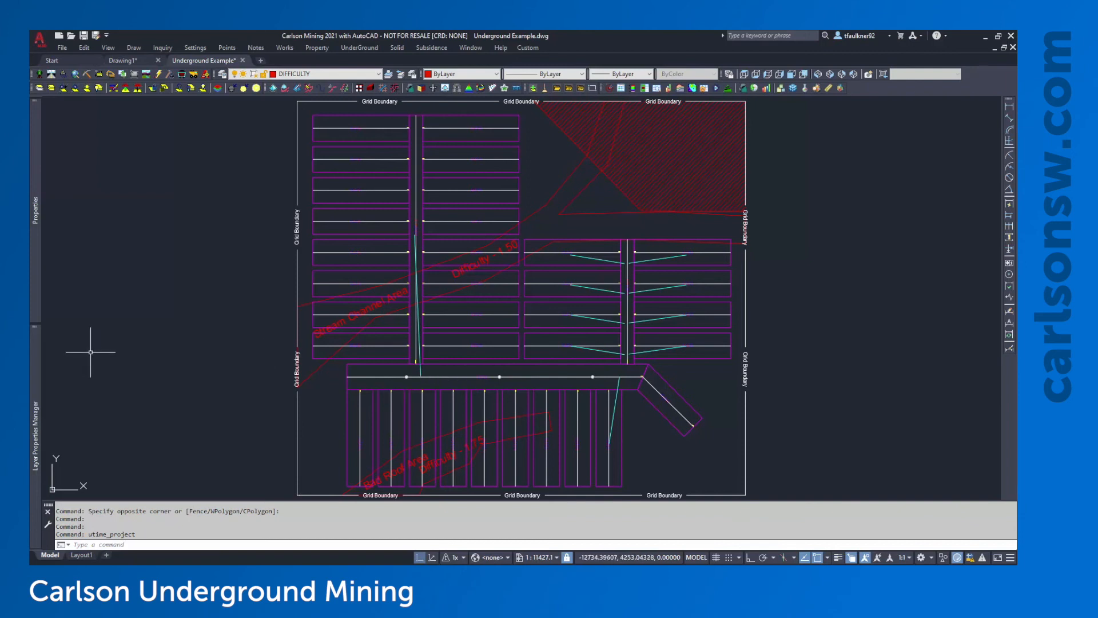
Make the DrawingEvent - Belthead layer current.
{"action": "mouse_move", "coordinate": [38, 412]}
{"action": "left_click", "coordinate": [174, 262]}
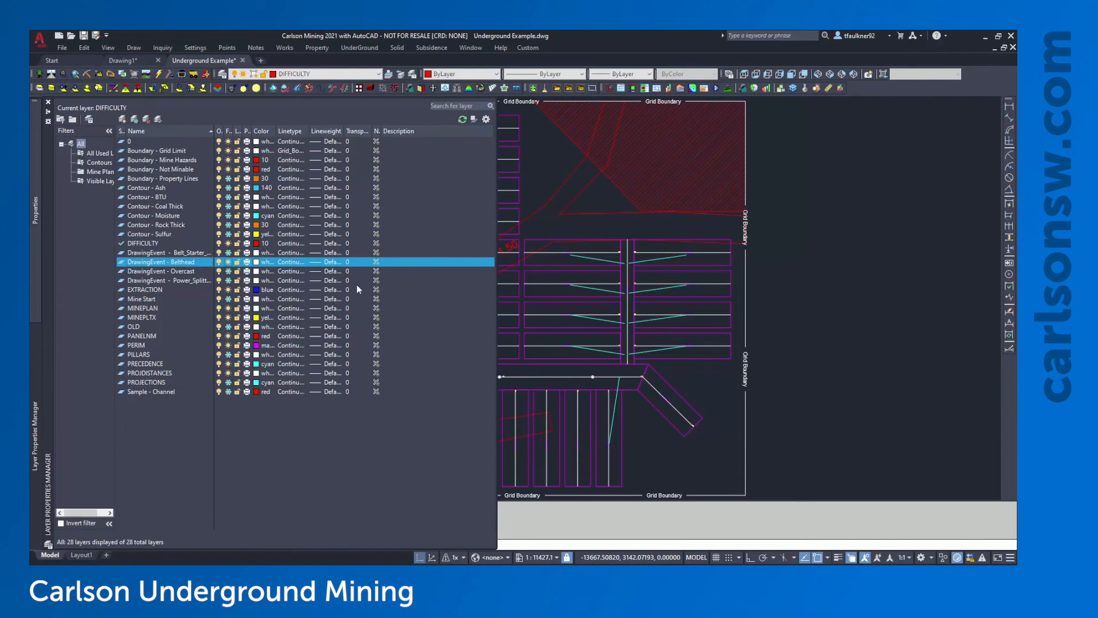
{"action": "double_click", "coordinate": [121, 263]}
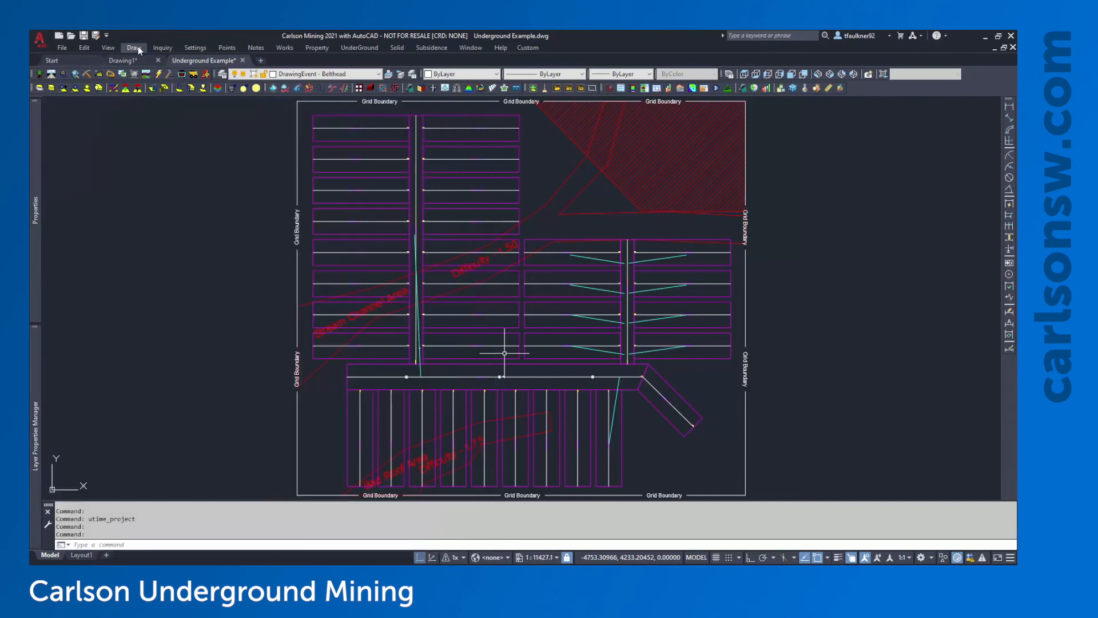
Place the text BH-1 on the Main 2 centerline in line with Submain 1, rotated to point toward the submain's start.
{"action": "left_click", "coordinate": [133, 47]}
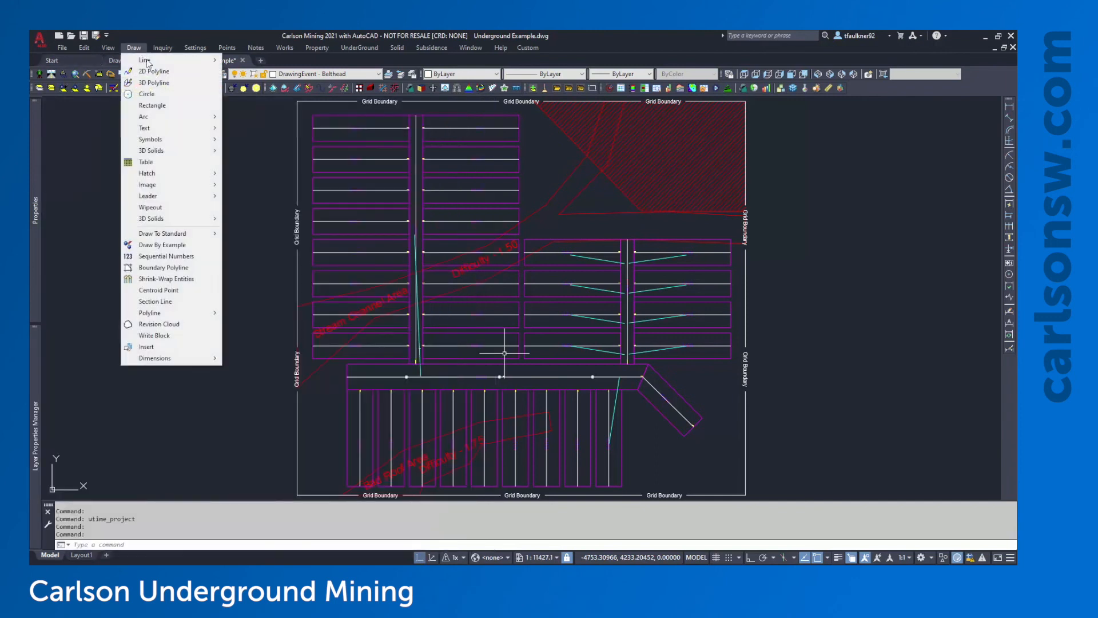
{"action": "mouse_move", "coordinate": [154, 129]}
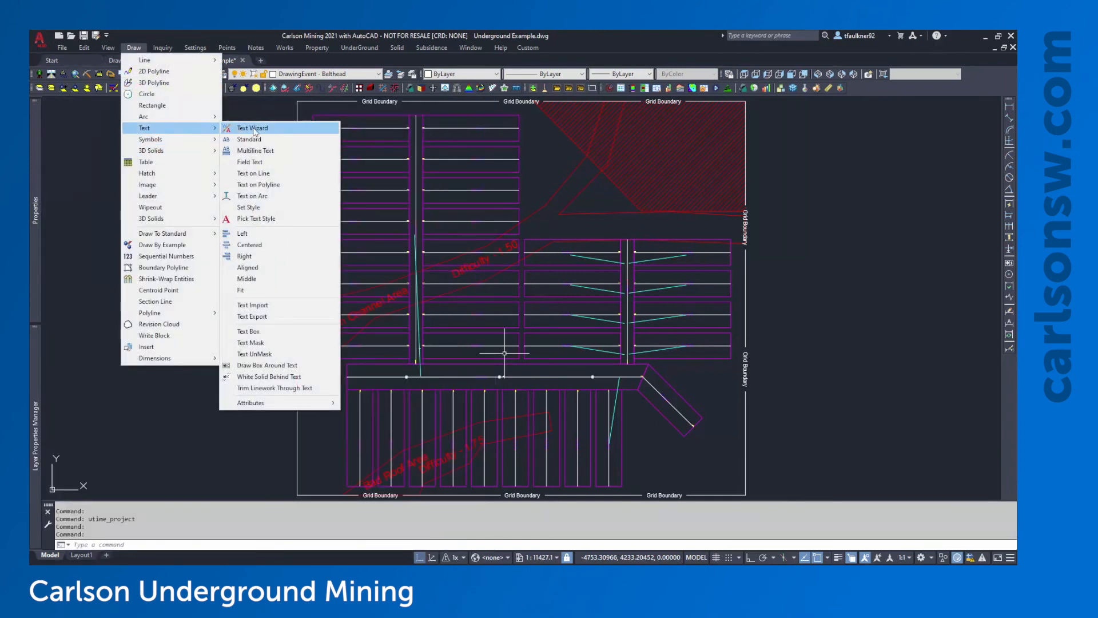
{"action": "left_click", "coordinate": [258, 139]}
{"action": "scroll", "coordinate": [658, 379], "scroll_direction": "up", "scroll_amount": 5}
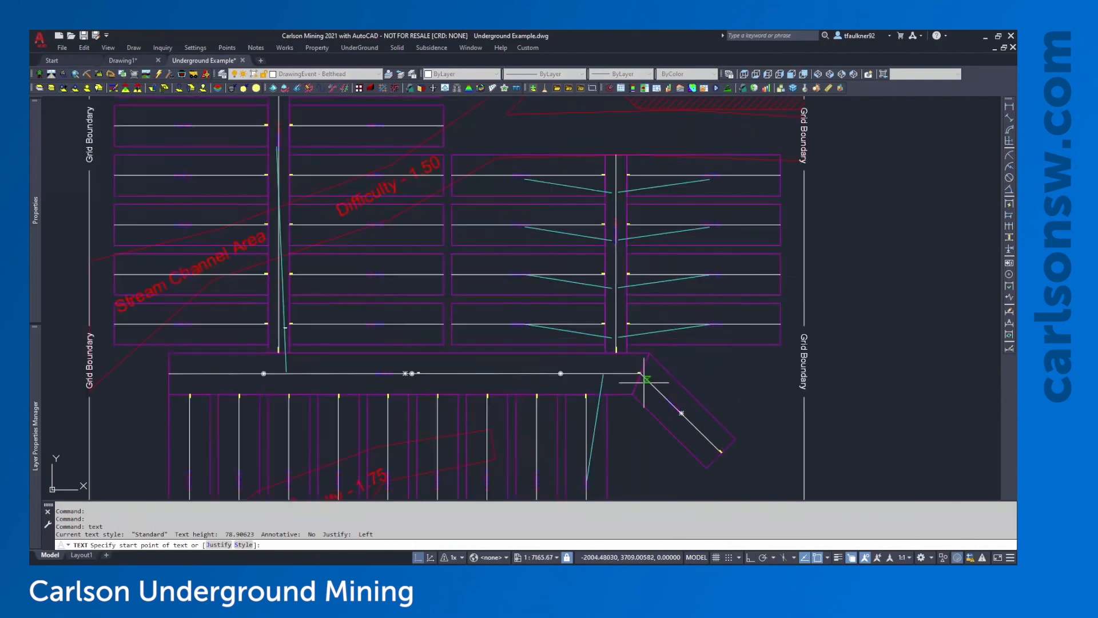
{"action": "scroll", "coordinate": [663, 378], "scroll_direction": "up", "scroll_amount": 2}
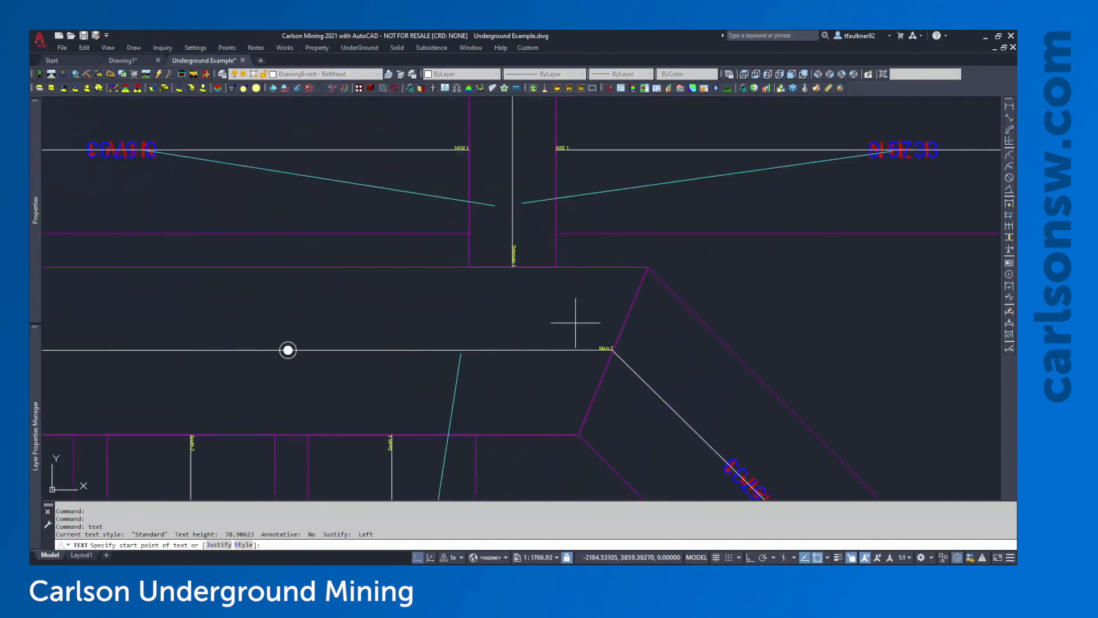
{"action": "left_click", "coordinate": [513, 350]}
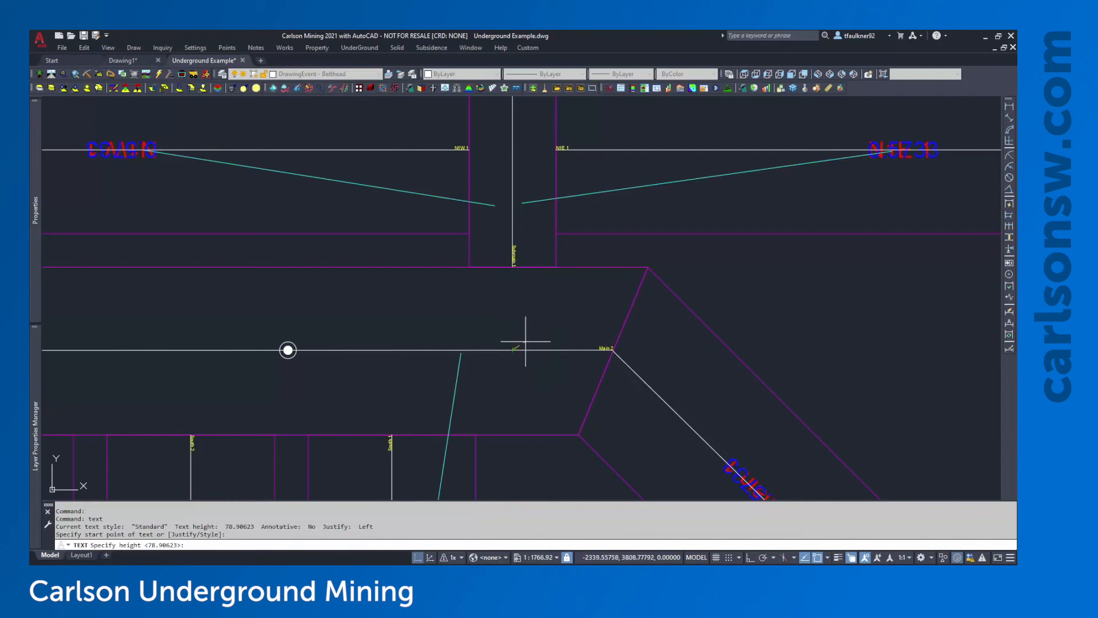
{"action": "left_click", "coordinate": [526, 341]}
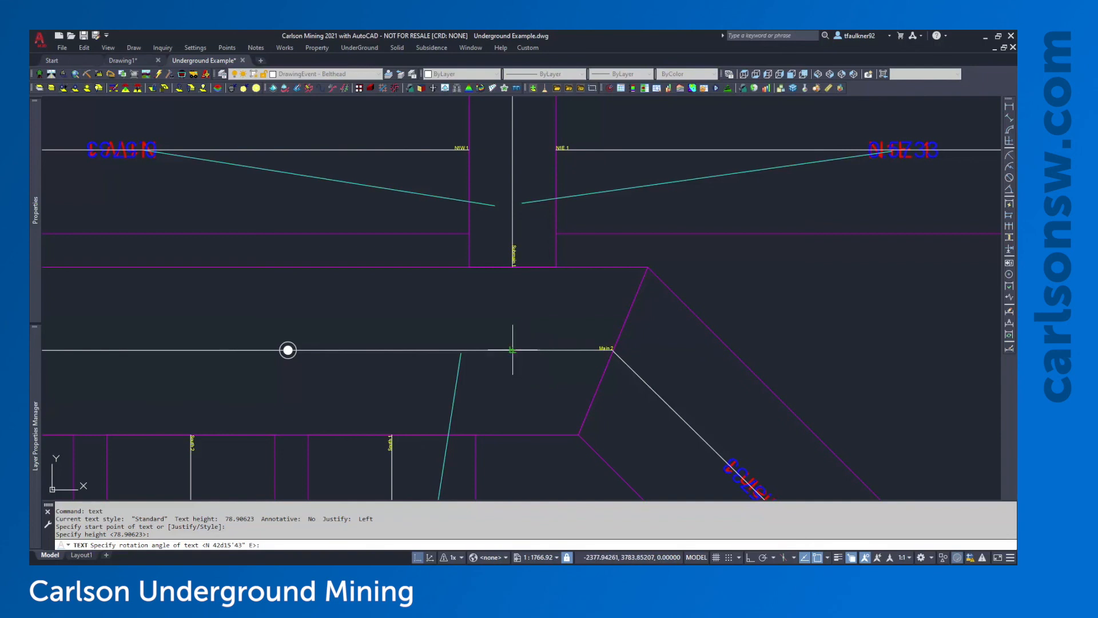
{"action": "left_click", "coordinate": [513, 267]}
{"action": "type", "text": "S"}
{"action": "key", "text": "BackSpace"}
{"action": "type", "text": "BH"}
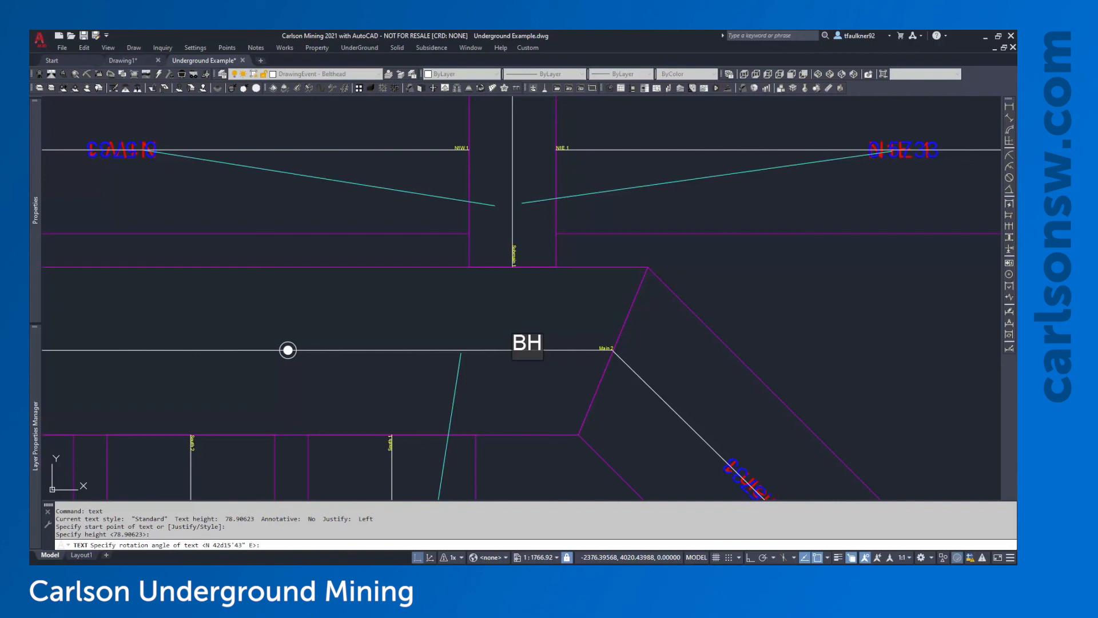
{"action": "type", "text": "-1"}
{"action": "key", "text": "Return"}
{"action": "key", "text": "Return"}
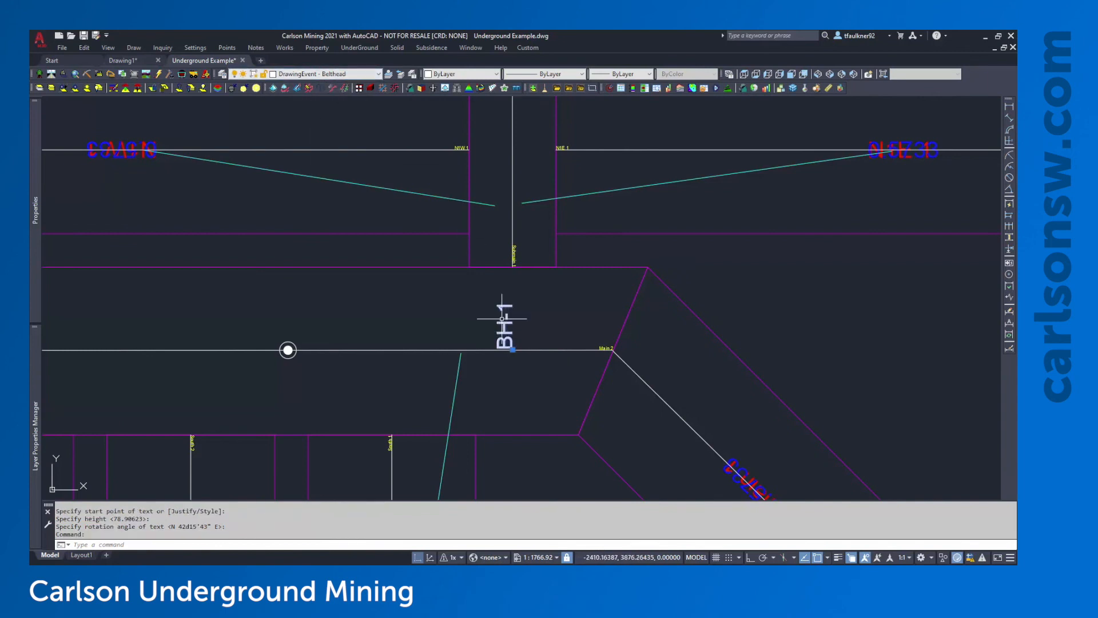
{"action": "key", "text": "Escape"}
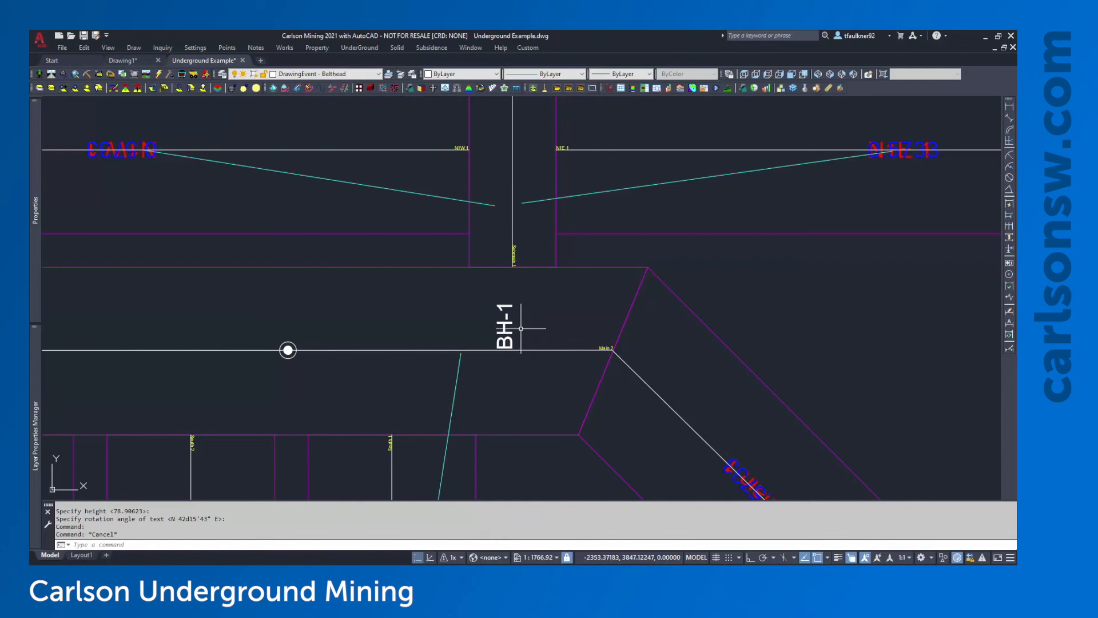
Copy the BH-1 text along the Main 2 centerline to the point in line with panel South 1's centerline.
{"action": "type", "text": "copy"}
{"action": "key", "text": "Return"}
{"action": "left_click", "coordinate": [503, 302]}
{"action": "left_click", "coordinate": [494, 320]}
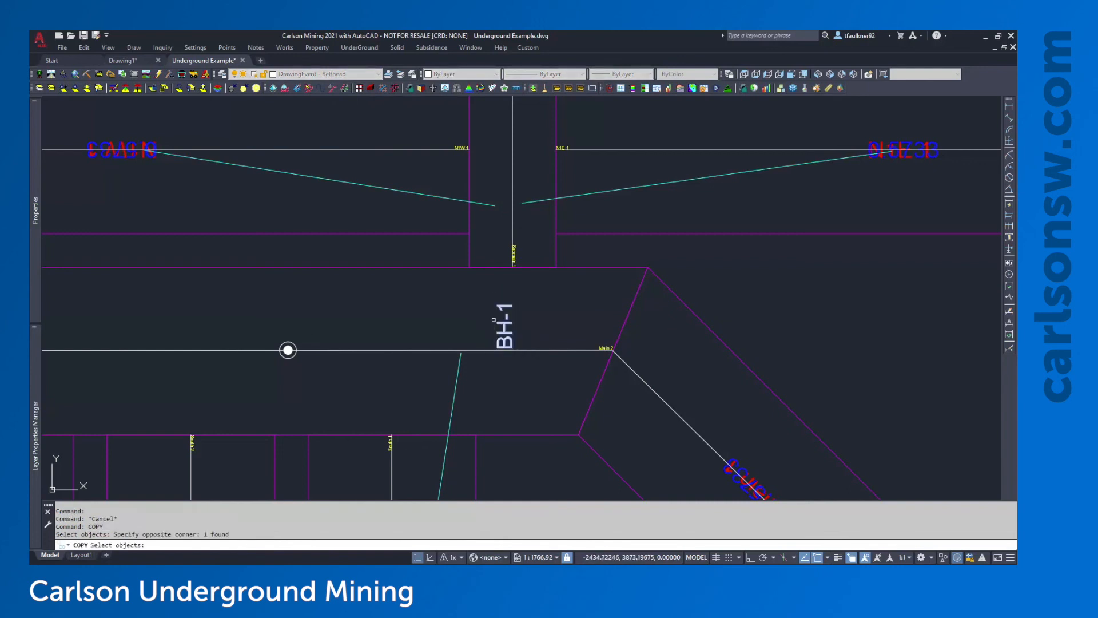
{"action": "key", "text": "Return"}
{"action": "left_click", "coordinate": [512, 350]}
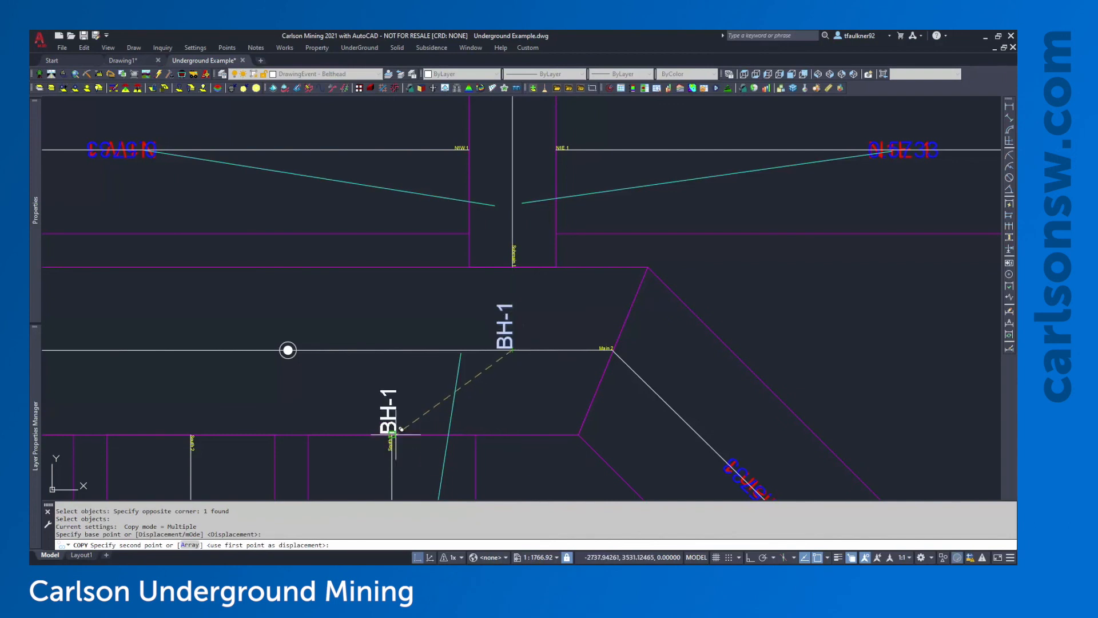
{"action": "scroll", "coordinate": [391, 469], "scroll_direction": "up", "scroll_amount": 4}
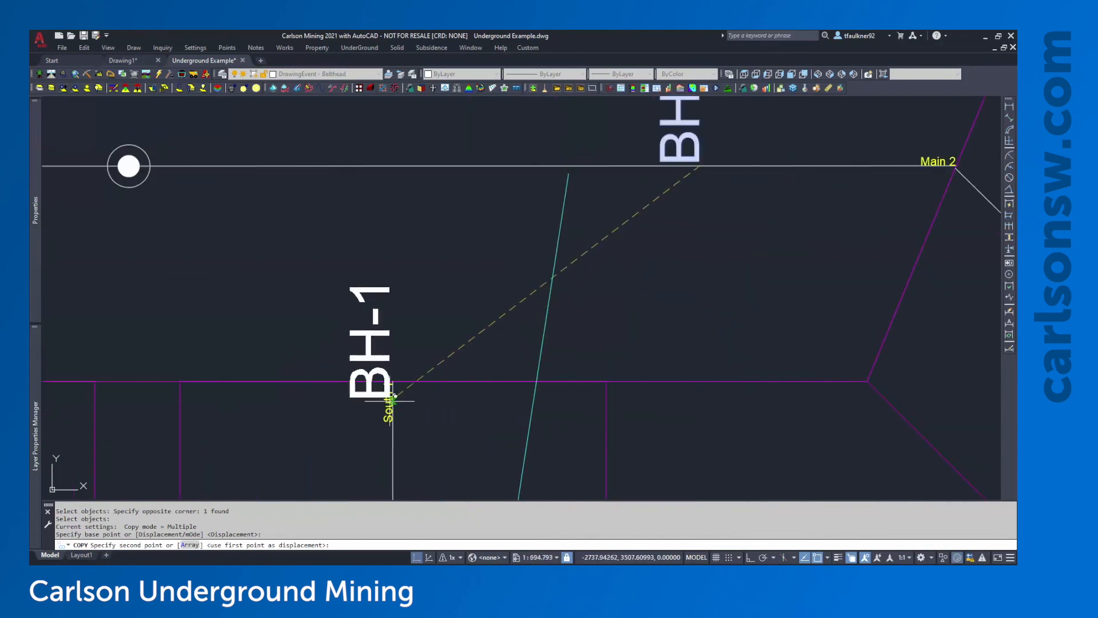
{"action": "scroll", "coordinate": [394, 396], "scroll_direction": "down", "scroll_amount": 2}
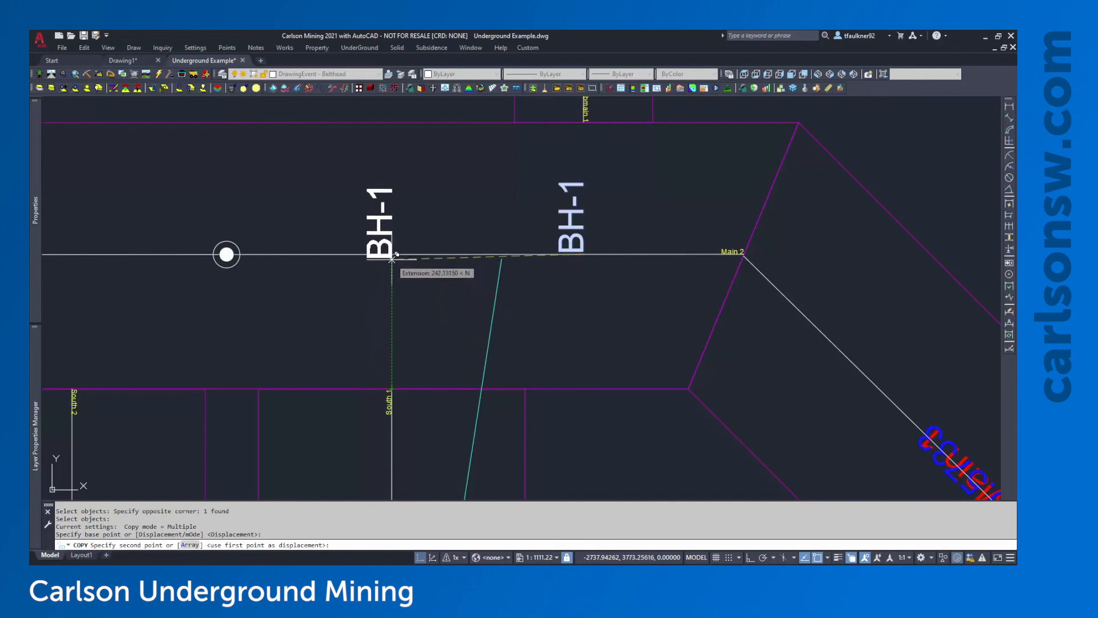
{"action": "left_click", "coordinate": [392, 254]}
{"action": "key", "text": "Escape"}
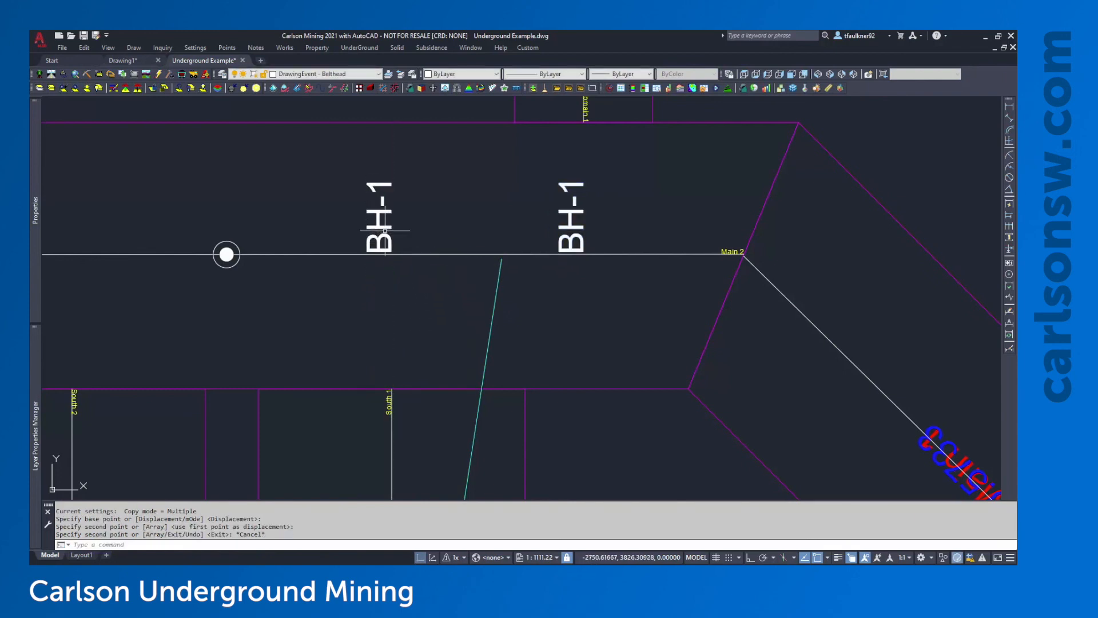
Change the copied label above panel South 1 to BH-2.
{"action": "double_click", "coordinate": [389, 238]}
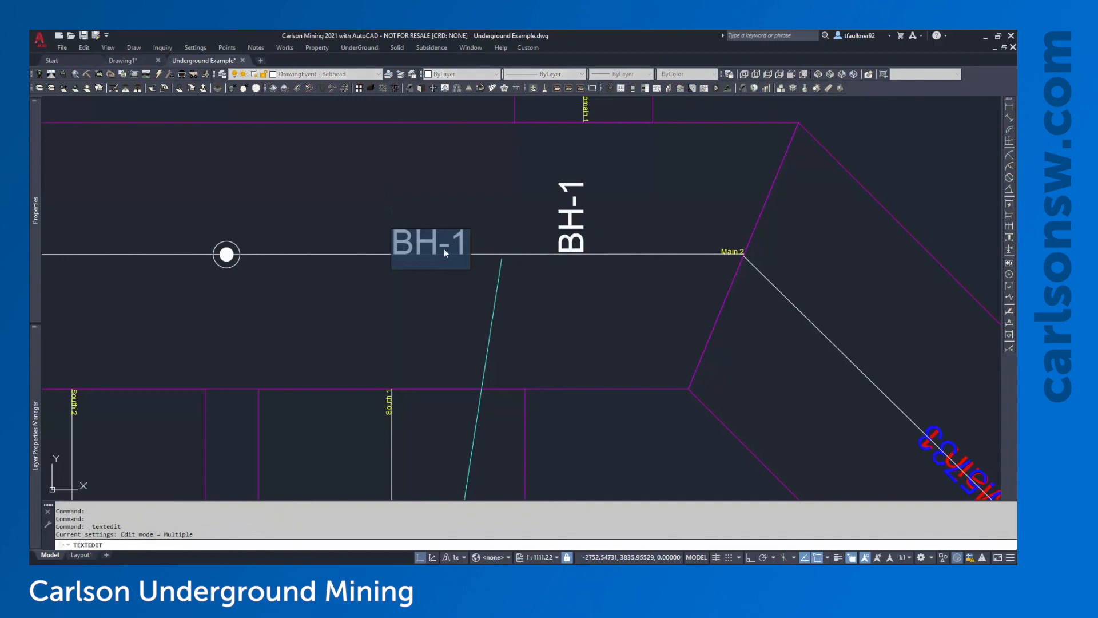
{"action": "key", "text": "End"}
{"action": "key", "text": "BackSpace"}
{"action": "type", "text": "2"}
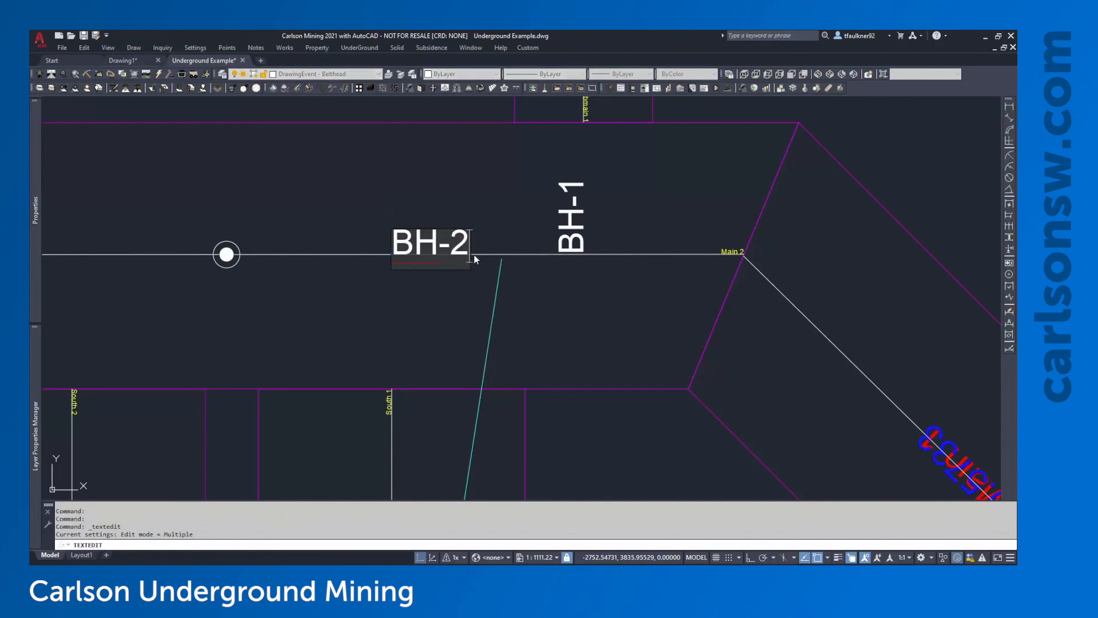
{"action": "left_click", "coordinate": [501, 219]}
{"action": "key", "text": "Escape"}
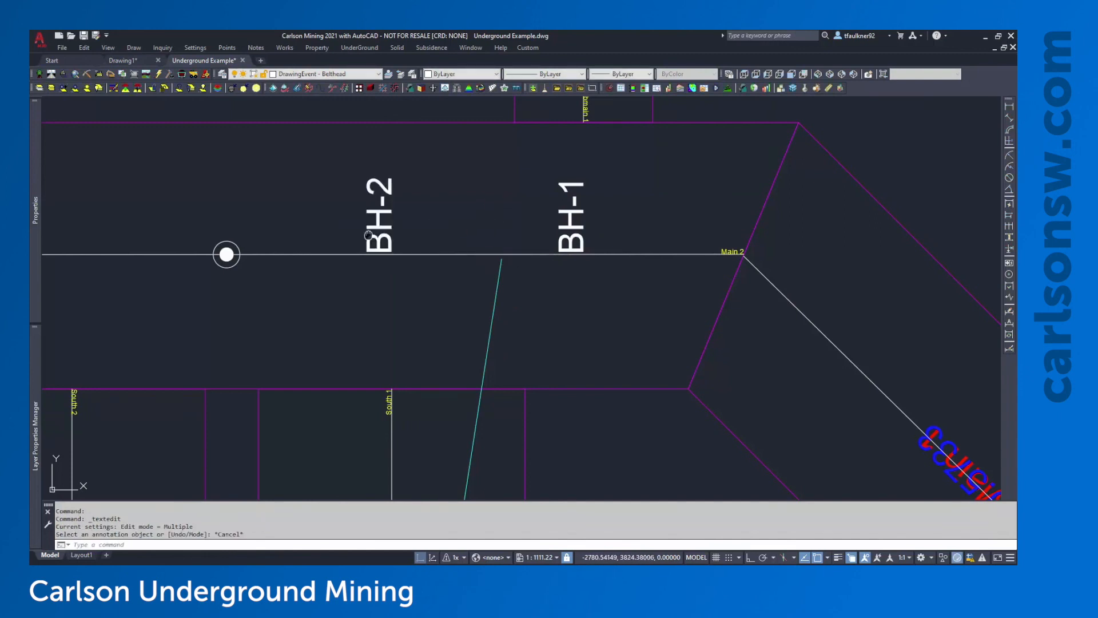
{"action": "middle_click_drag", "start_coordinate": [368, 220], "coordinate": [364, 269]}
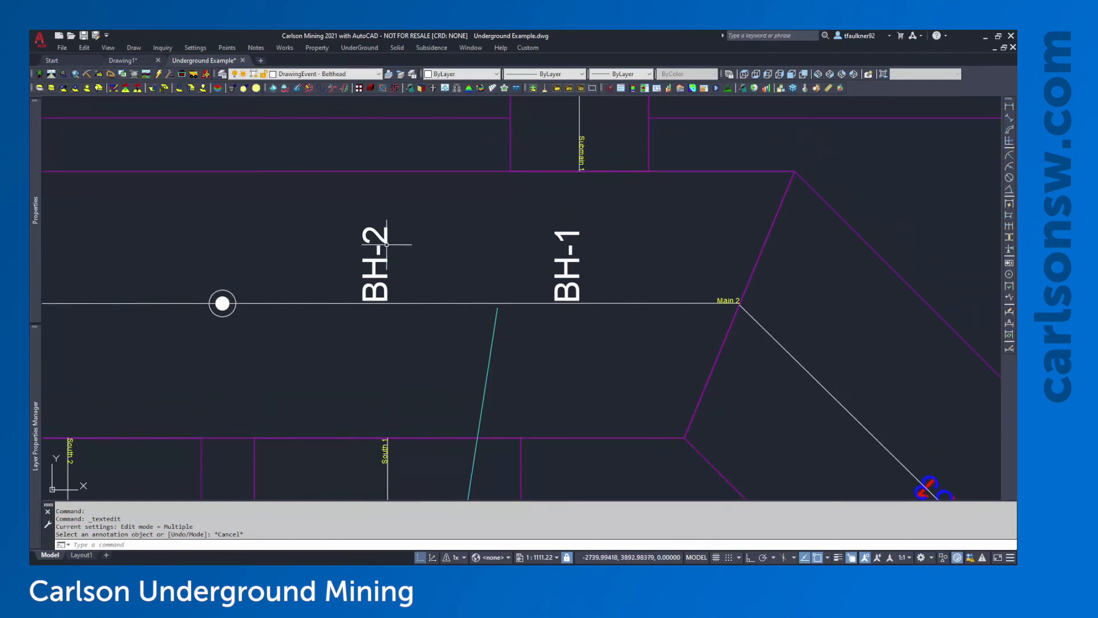
{"action": "scroll", "coordinate": [441, 259], "scroll_direction": "down", "scroll_amount": 2}
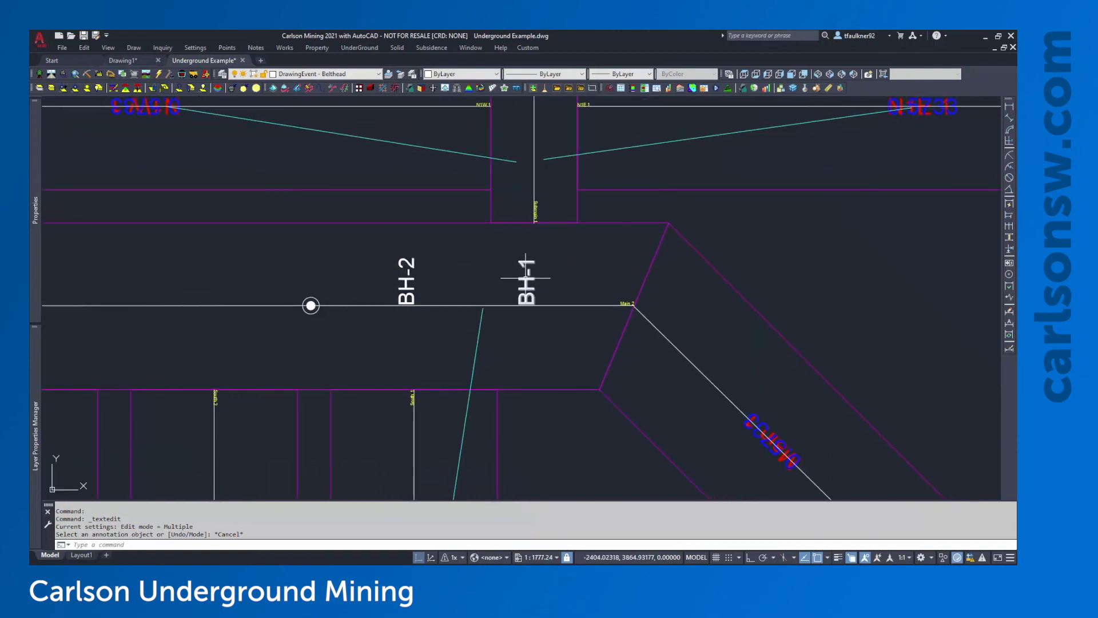
{"action": "middle_click_drag", "start_coordinate": [495, 267], "coordinate": [506, 306]}
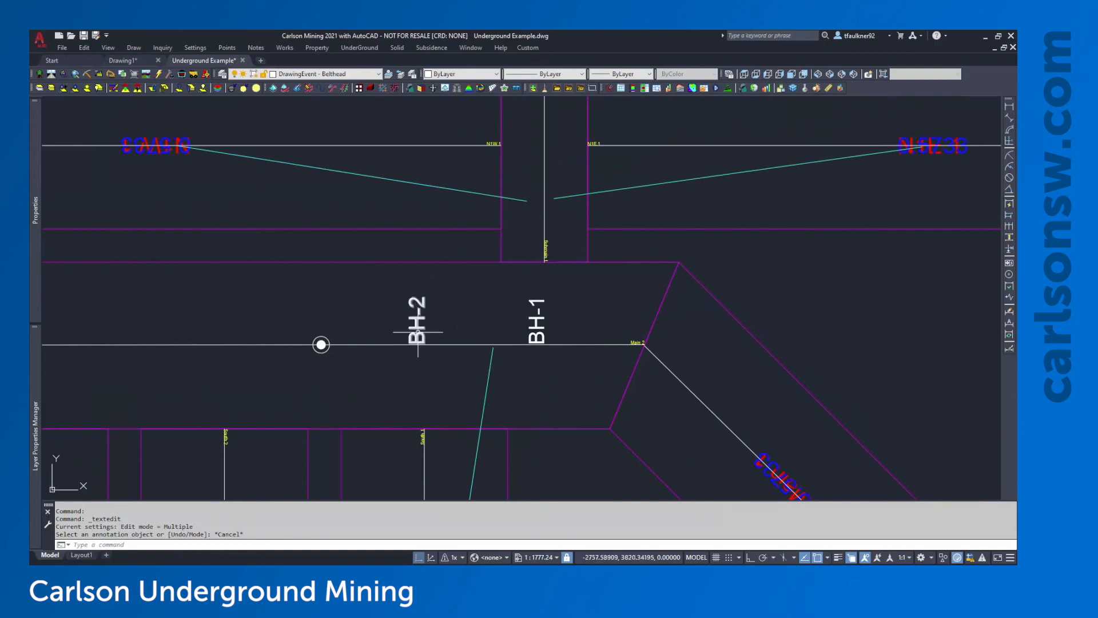
Thaw the DrawingEvent - Overcast layer.
{"action": "key", "text": "Escape"}
{"action": "key", "text": "Escape"}
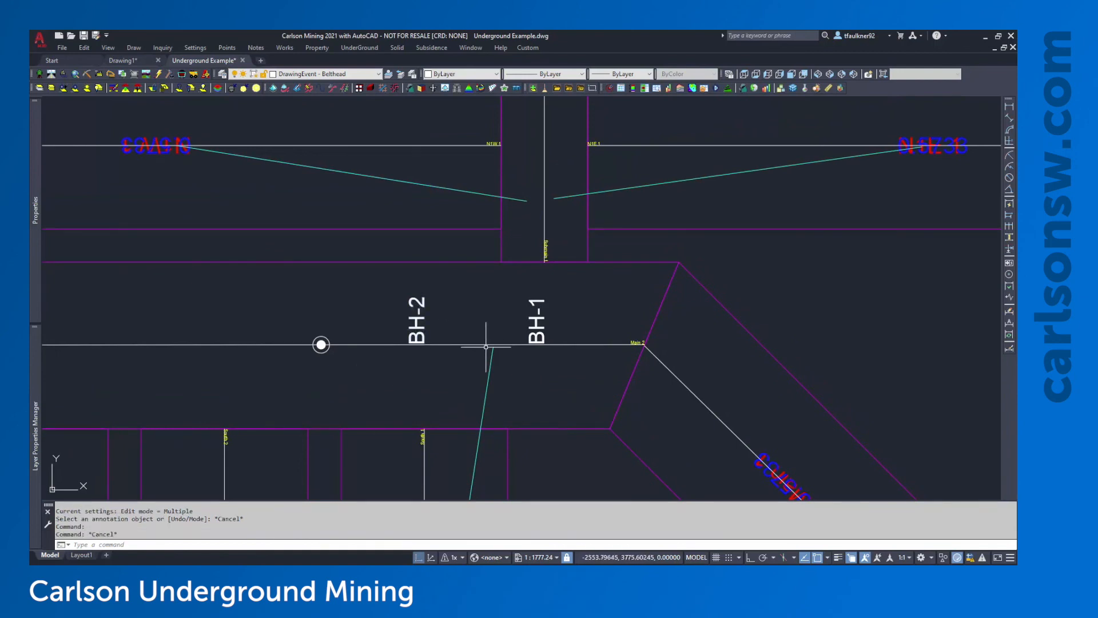
{"action": "mouse_move", "coordinate": [35, 441]}
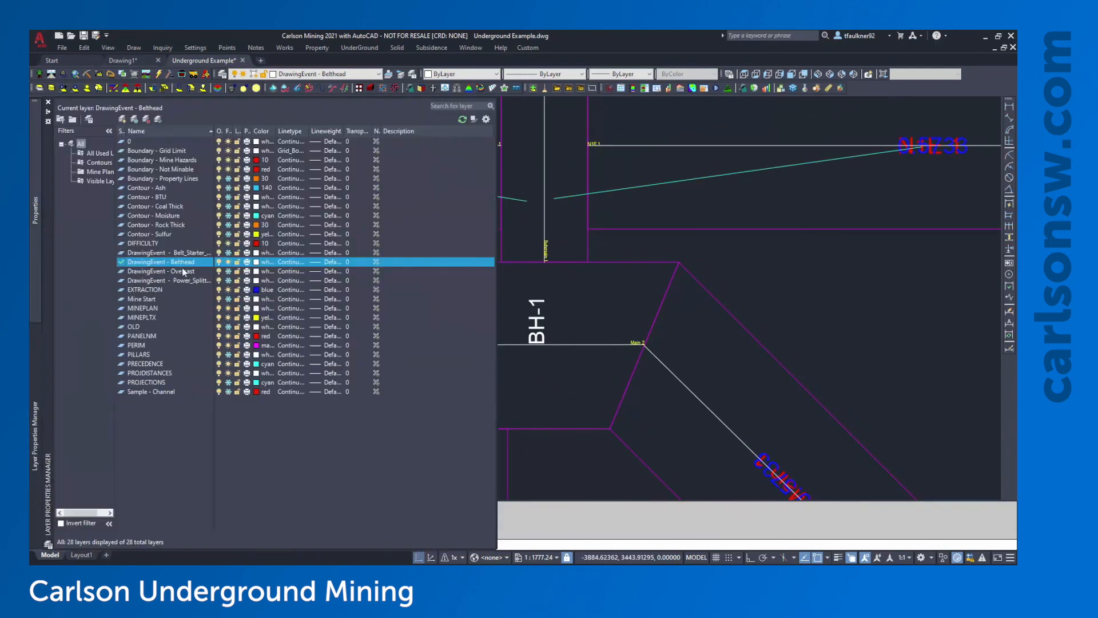
{"action": "left_click", "coordinate": [228, 271]}
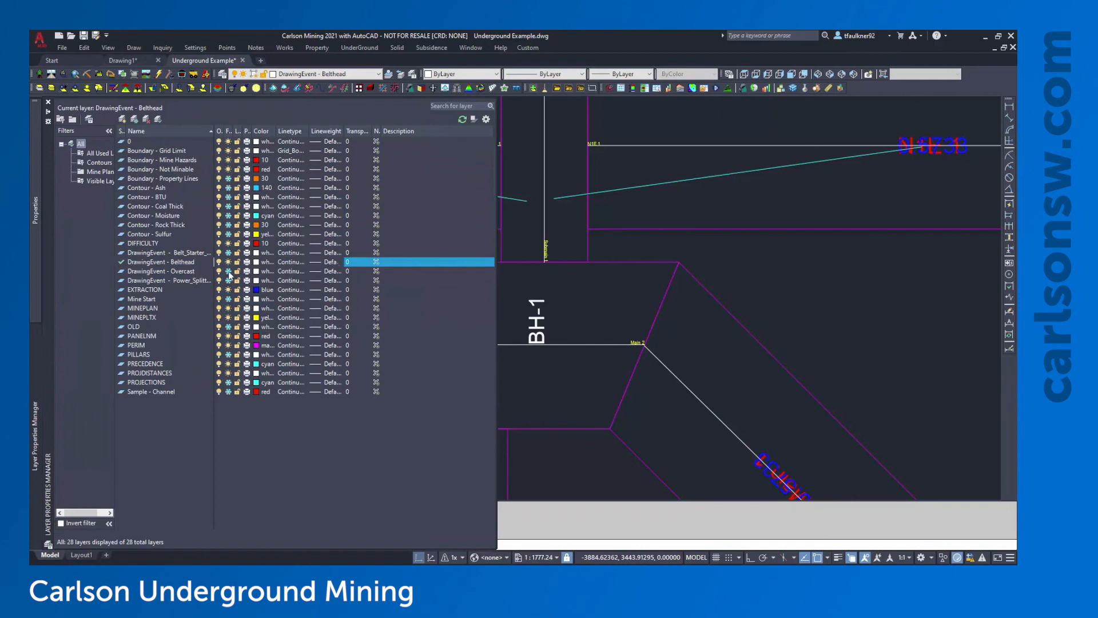
{"action": "scroll", "coordinate": [572, 300], "scroll_direction": "up", "scroll_amount": 4}
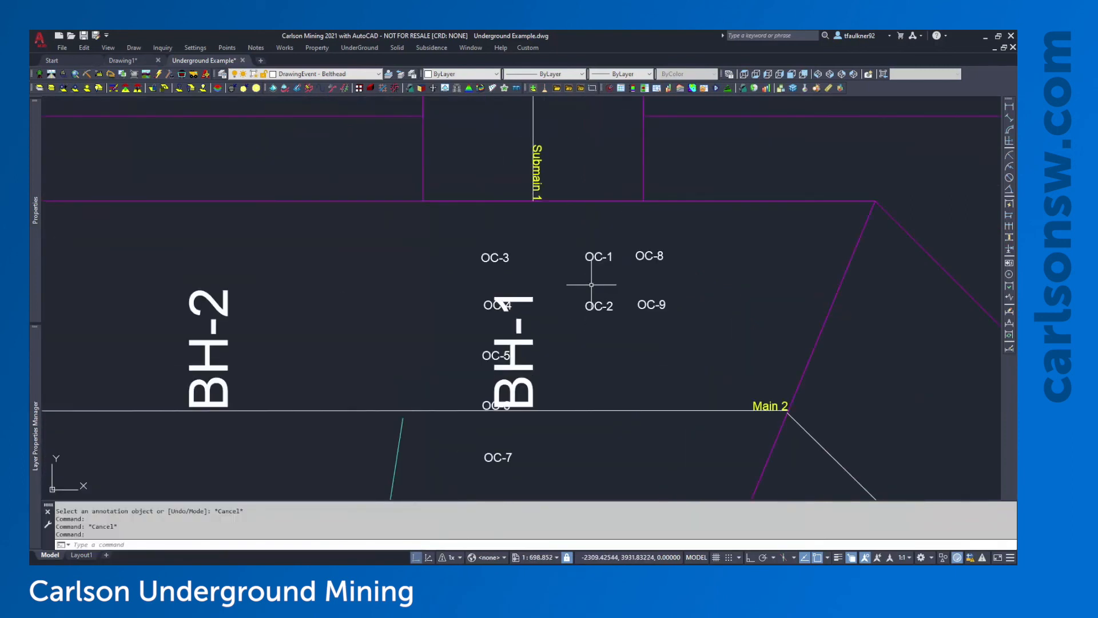
Examine the overcast labels around BH-1 and below Submain 1, checking which layer they are on.
{"action": "left_click", "coordinate": [597, 257]}
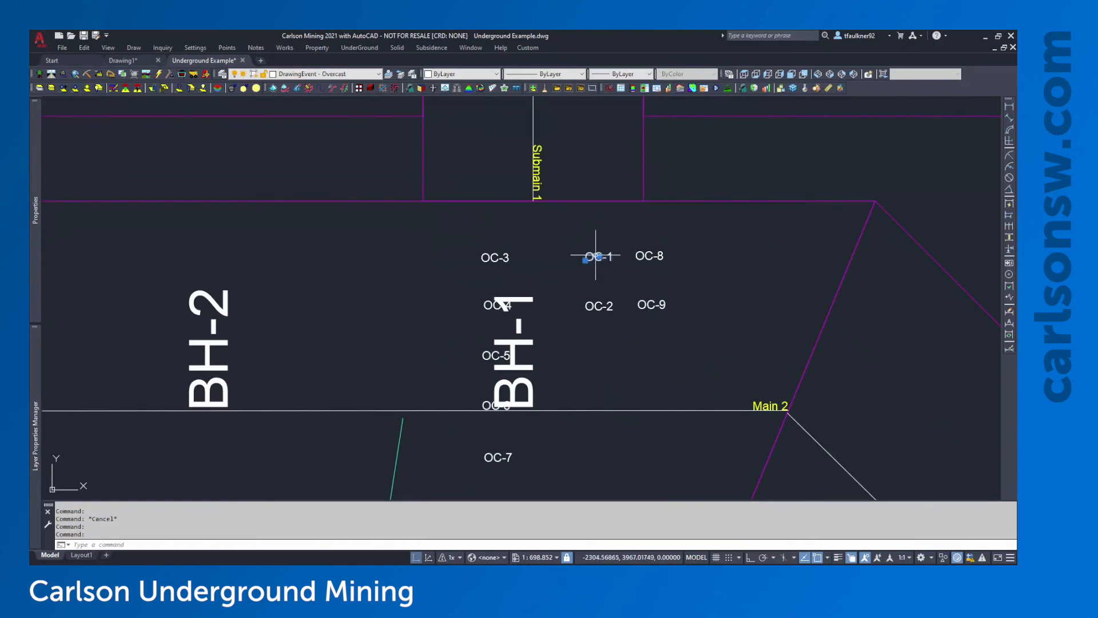
{"action": "left_click", "coordinate": [488, 262]}
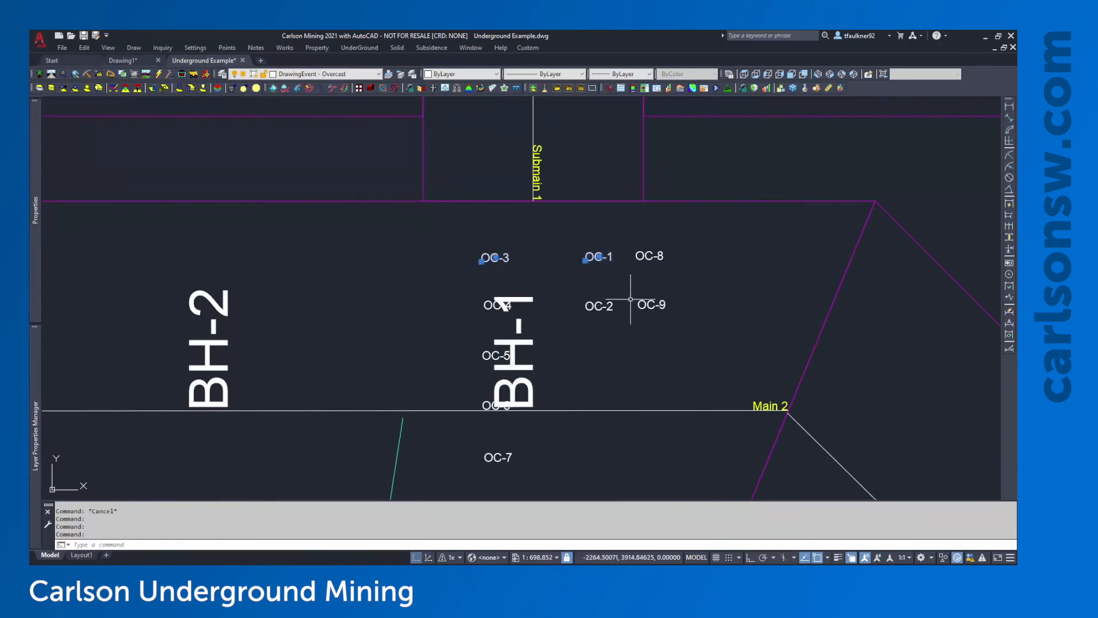
{"action": "key", "text": "Escape"}
{"action": "left_click", "coordinate": [606, 309]}
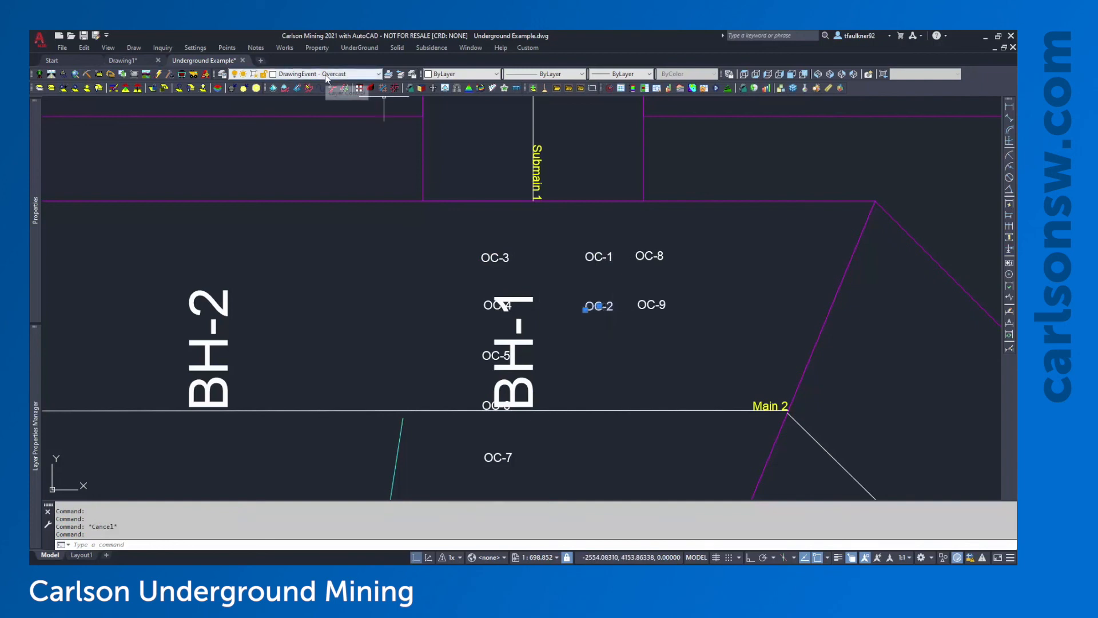
{"action": "key", "text": "Escape"}
{"action": "scroll", "coordinate": [560, 281], "scroll_direction": "down", "scroll_amount": 2}
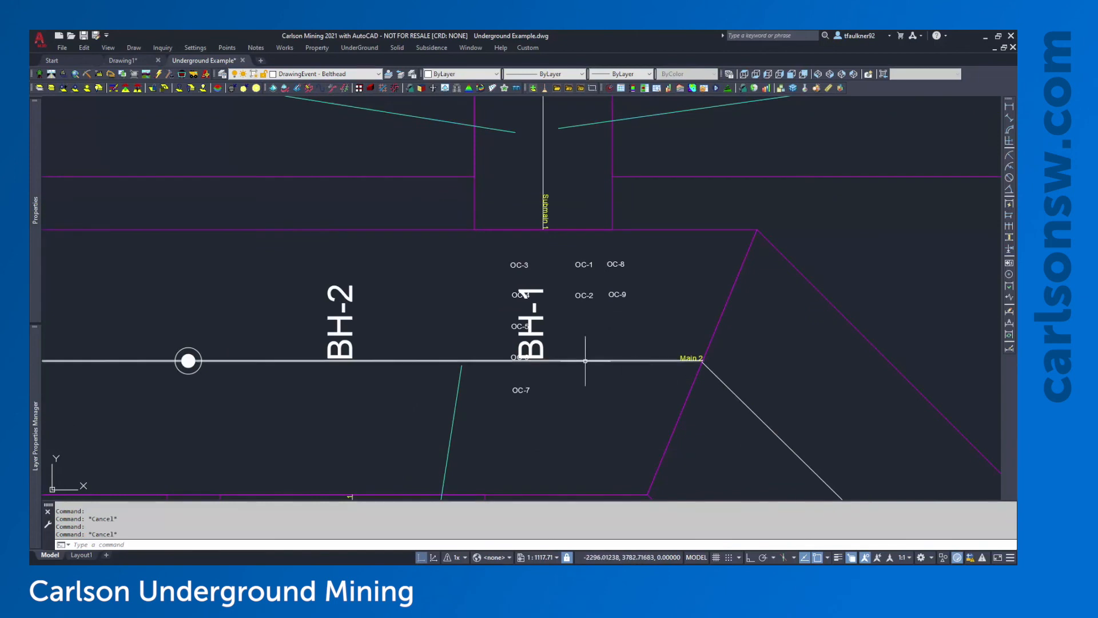
{"action": "left_click", "coordinate": [618, 295]}
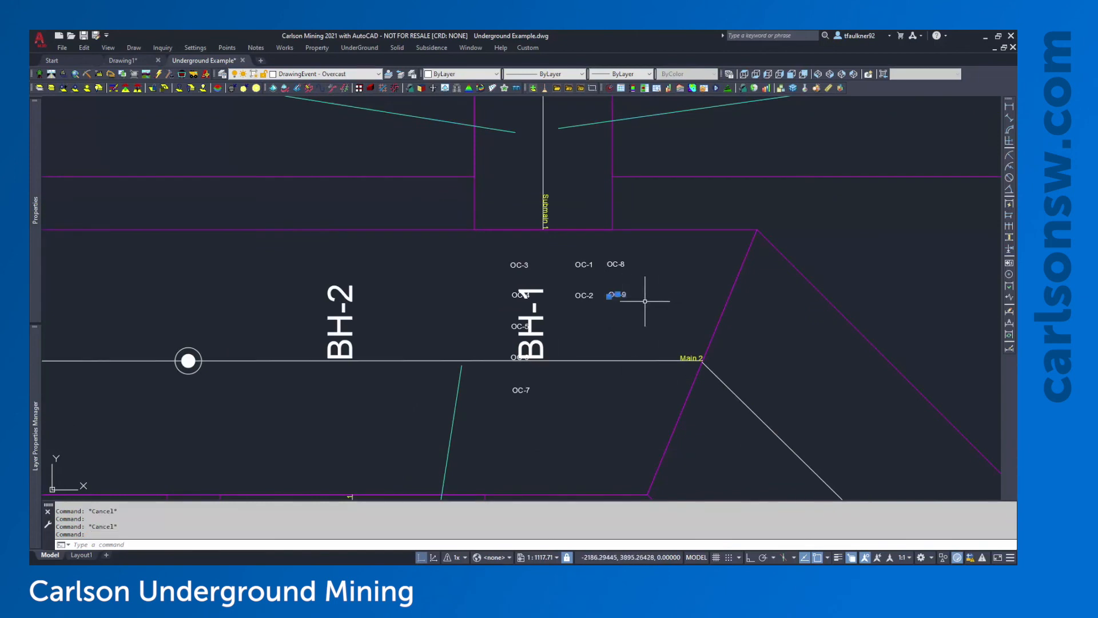
{"action": "scroll", "coordinate": [639, 300], "scroll_direction": "up", "scroll_amount": 2}
{"action": "scroll", "coordinate": [639, 300], "scroll_direction": "down", "scroll_amount": 2}
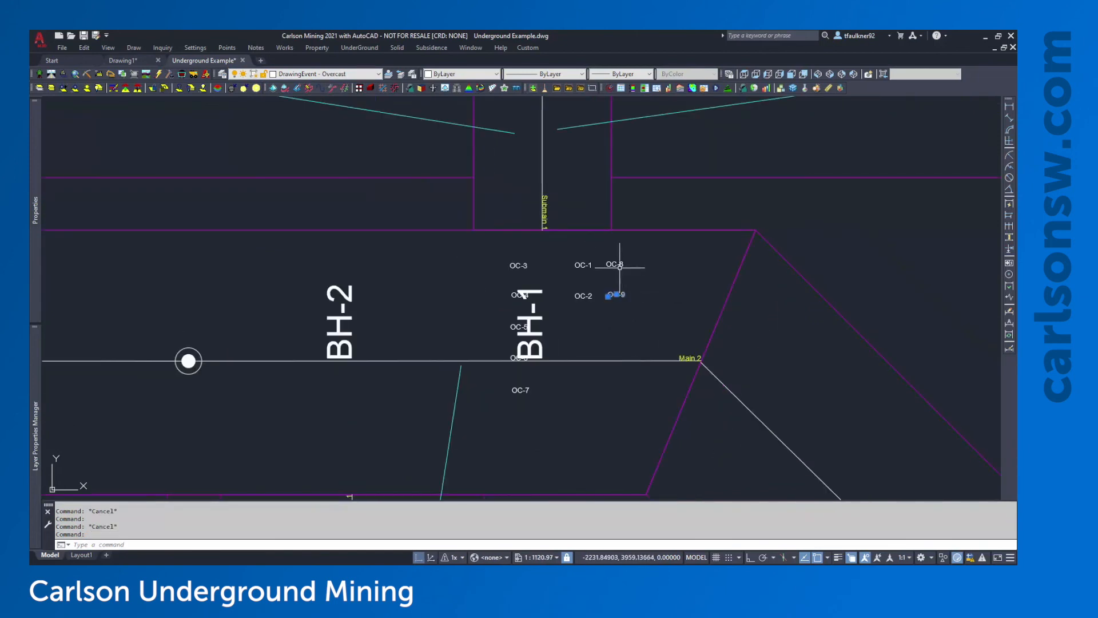
{"action": "key", "text": "Escape"}
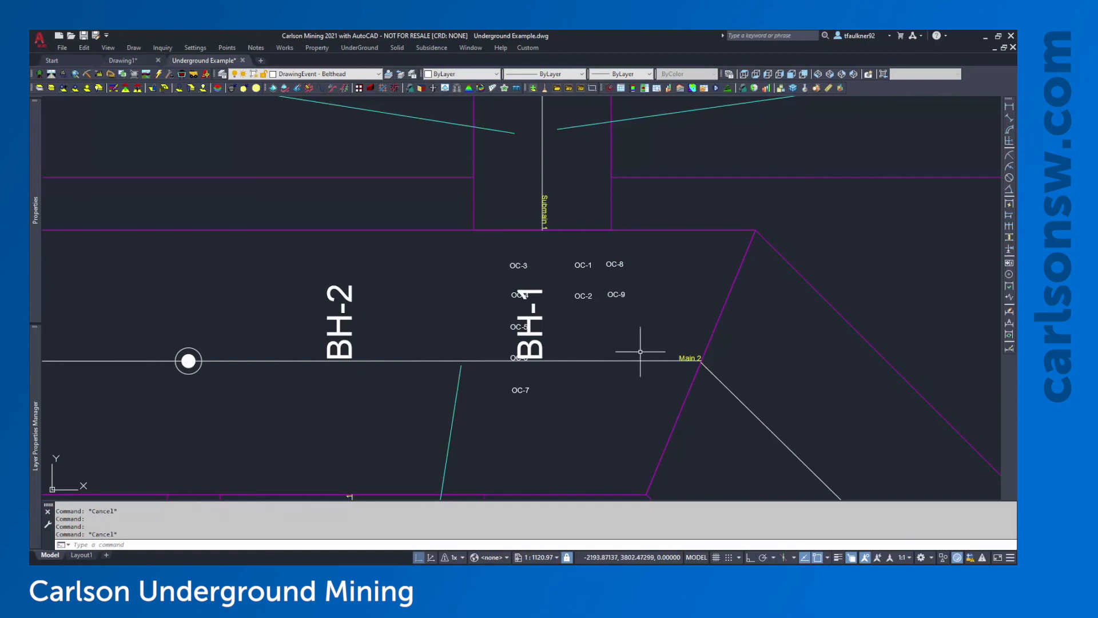
{"action": "mouse_move", "coordinate": [625, 292]}
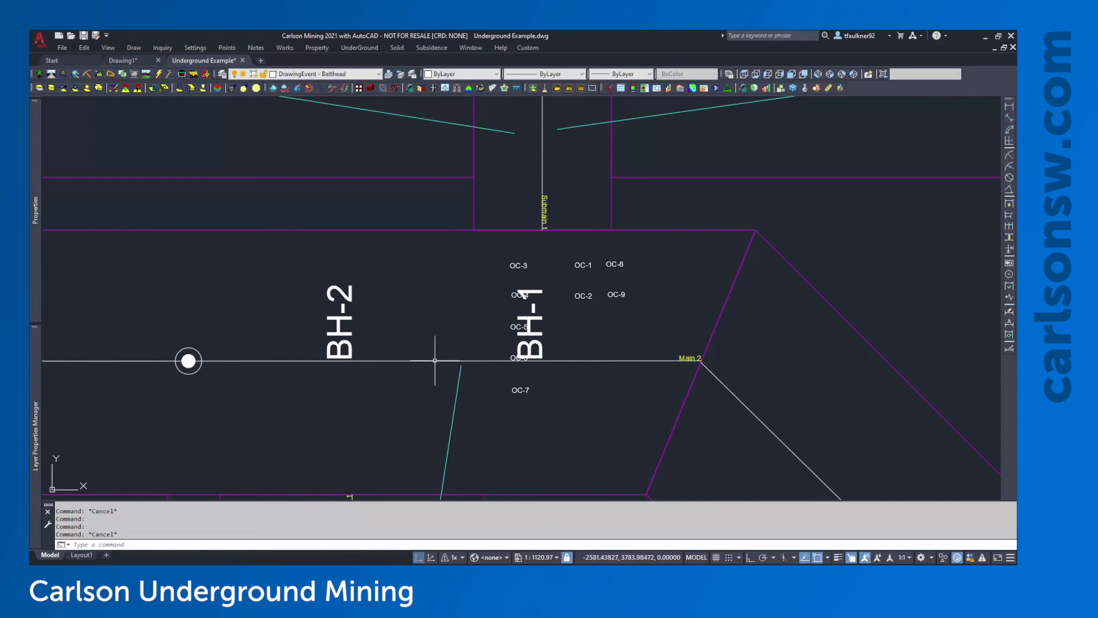
{"action": "mouse_move", "coordinate": [533, 292]}
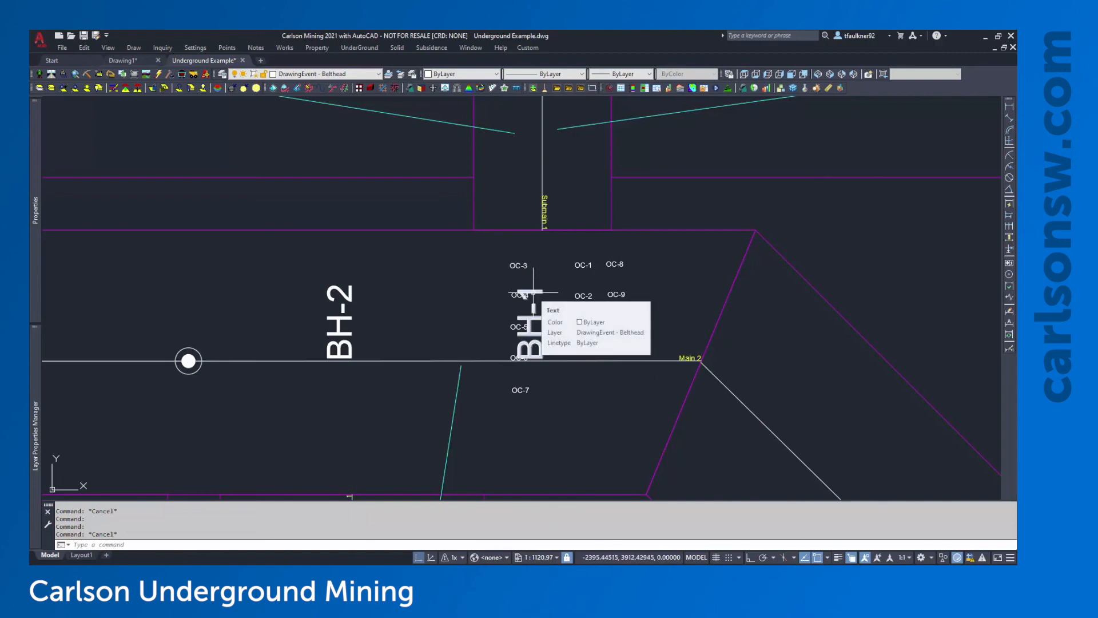
{"action": "scroll", "coordinate": [383, 270], "scroll_direction": "down", "scroll_amount": 2}
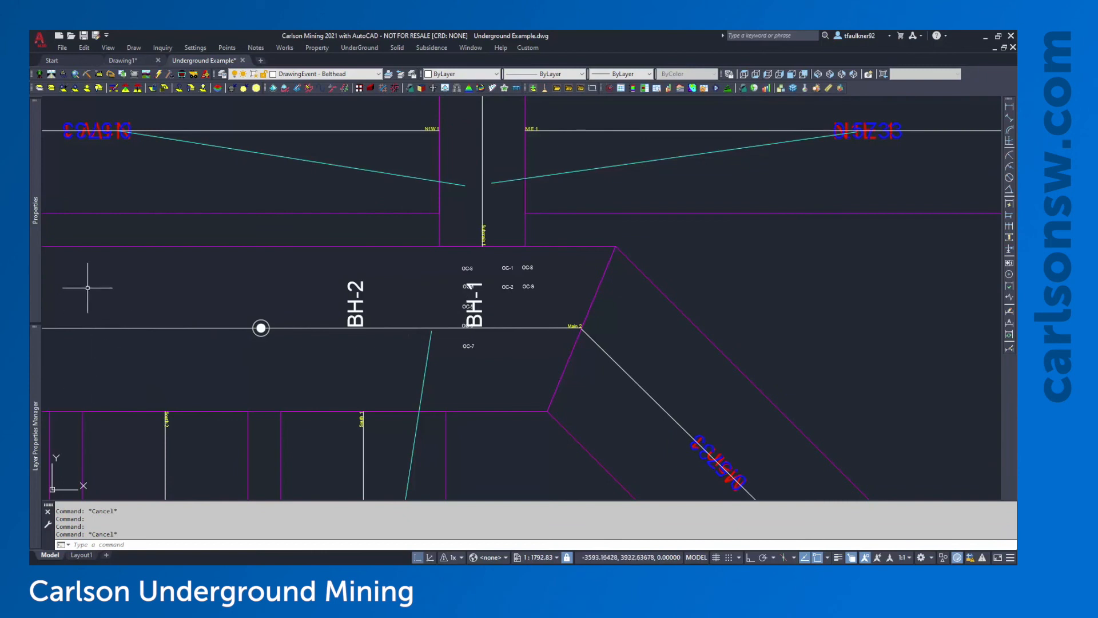
Copy the name of the DrawingEvent - Belthead layer.
{"action": "mouse_move", "coordinate": [38, 379]}
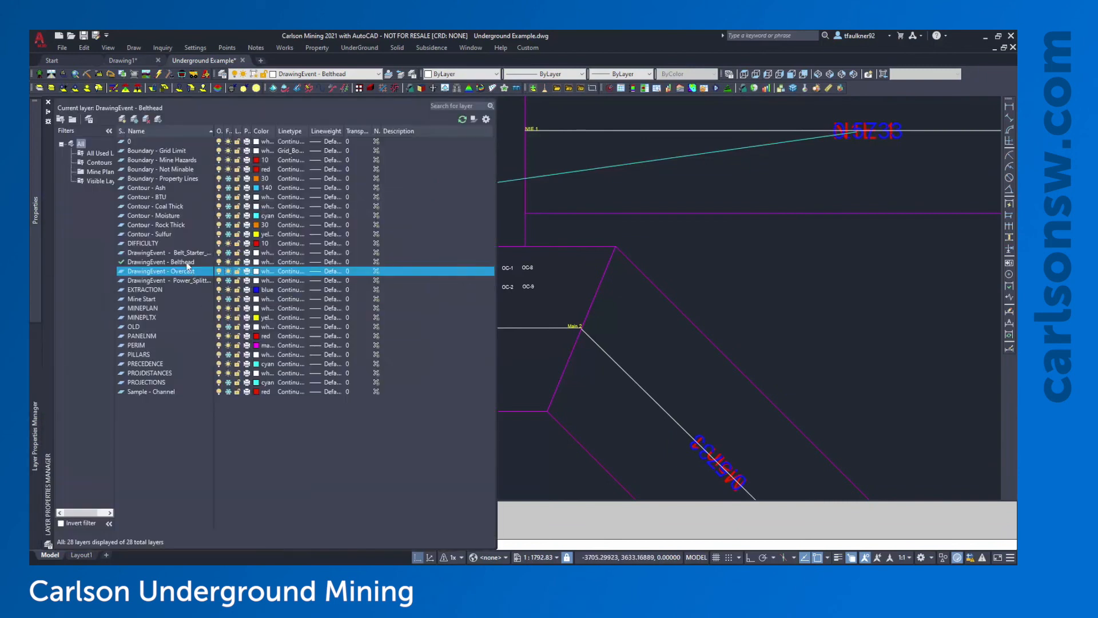
{"action": "left_click", "coordinate": [187, 262]}
{"action": "left_click", "coordinate": [187, 262]}
{"action": "key", "text": "ctrl+c"}
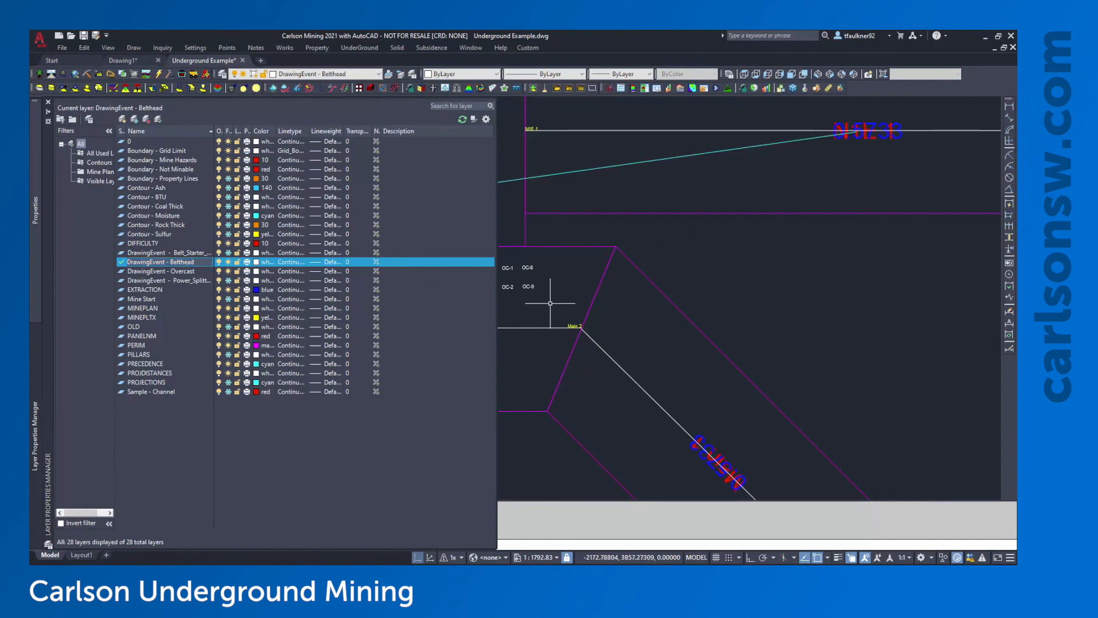
Open the Drawing Event Types settings of the timing project and start a new event definition.
{"action": "middle_click", "coordinate": [564, 245]}
{"action": "middle_click", "coordinate": [564, 245]}
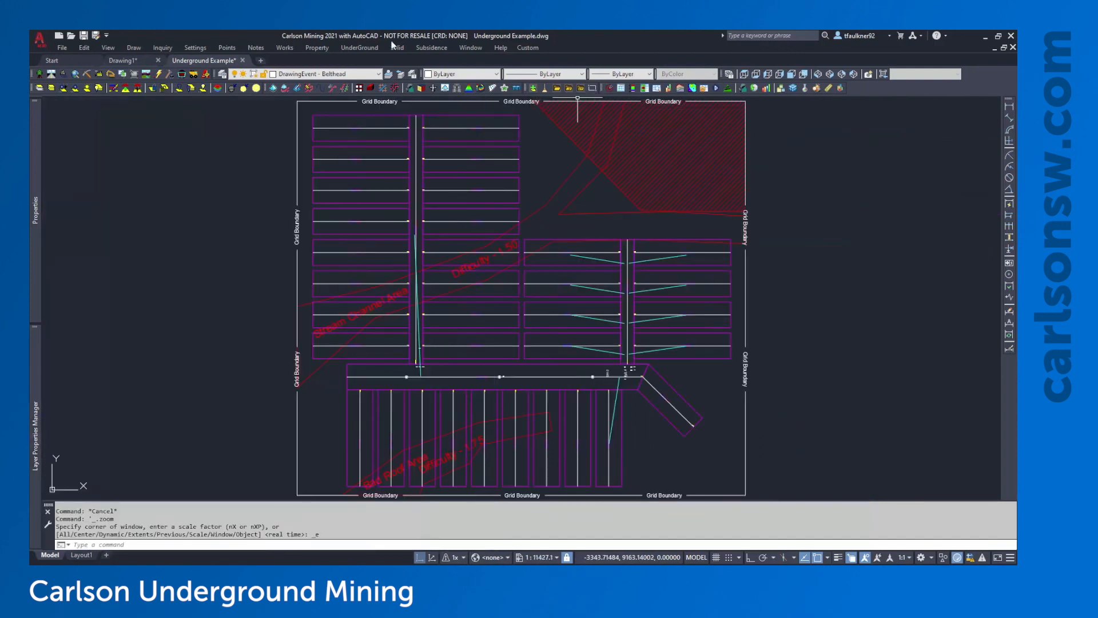
{"action": "left_click", "coordinate": [359, 48]}
{"action": "left_click", "coordinate": [379, 72]}
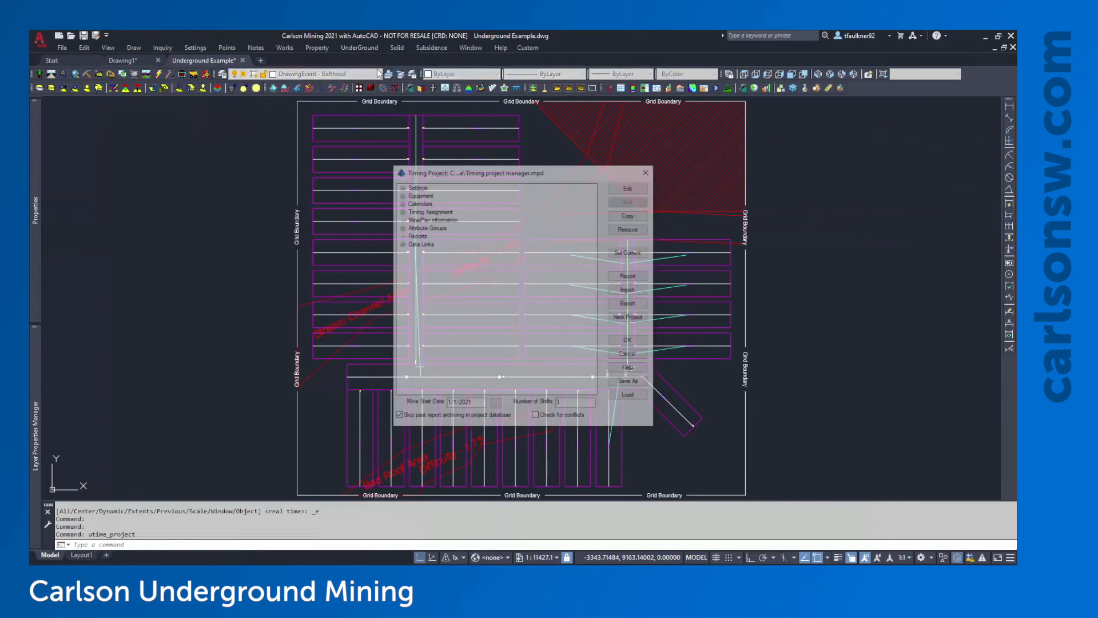
{"action": "left_click", "coordinate": [401, 186]}
{"action": "left_click", "coordinate": [439, 228]}
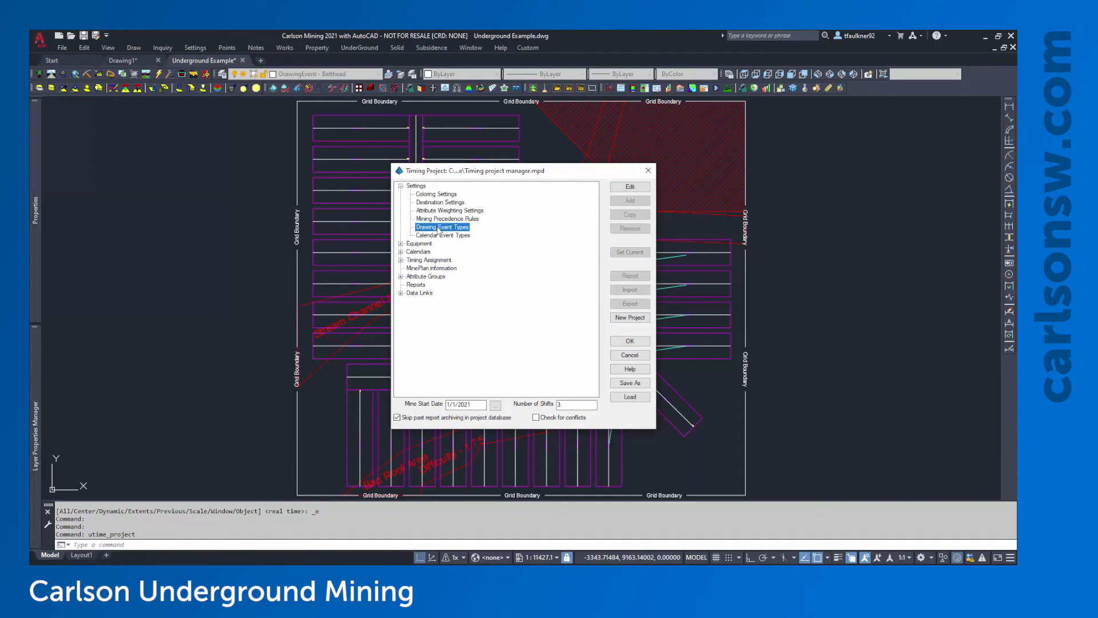
{"action": "left_click", "coordinate": [630, 186]}
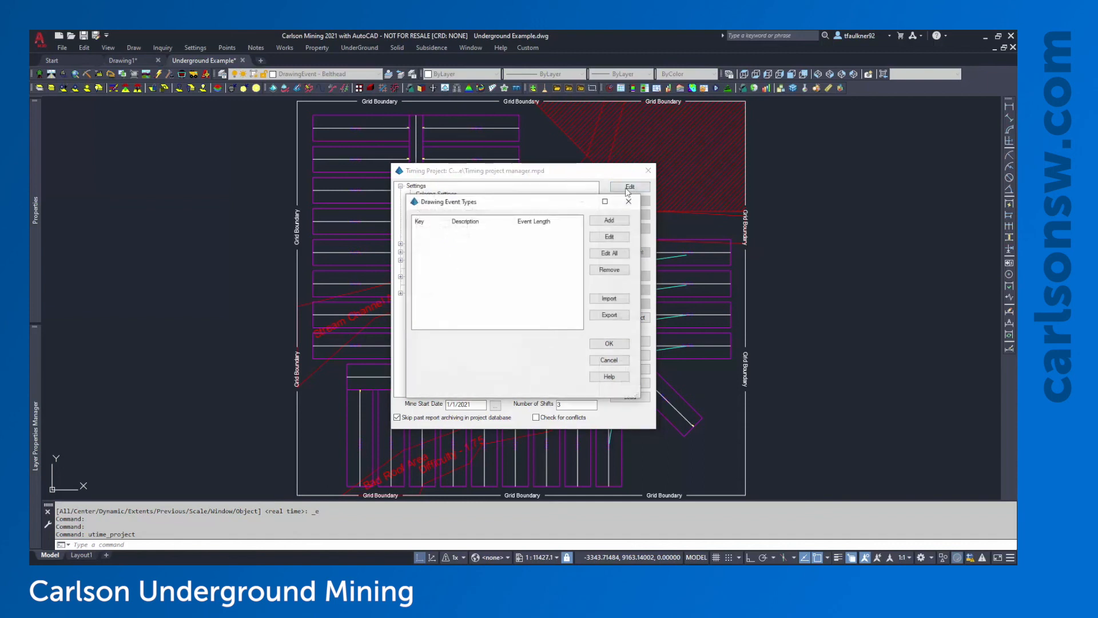
{"action": "left_click", "coordinate": [610, 220]}
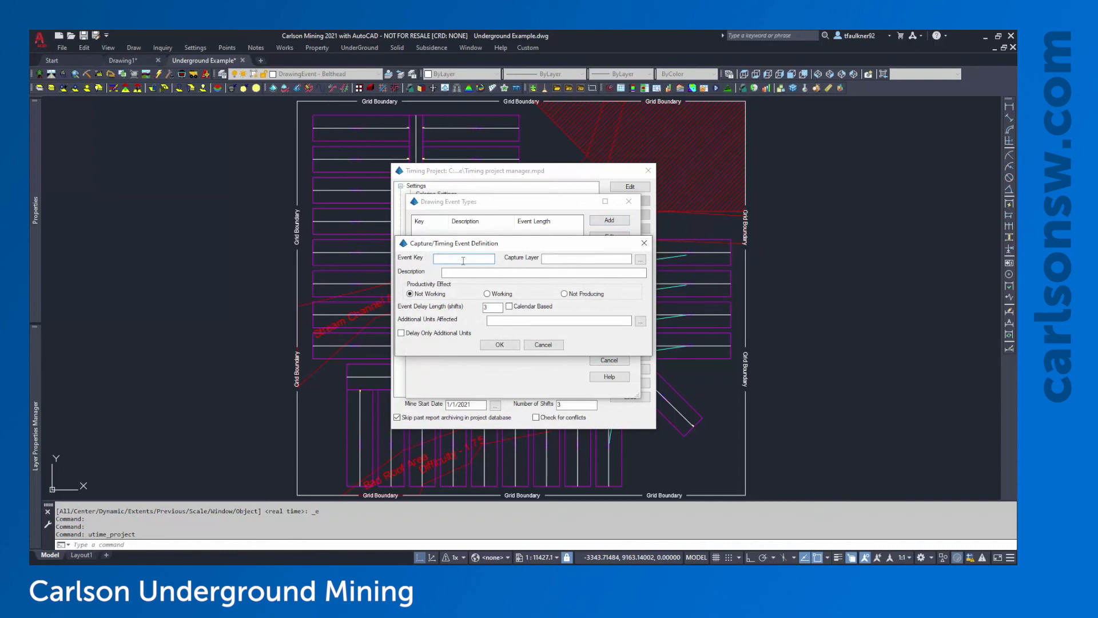
Set both event key and capture layer to DrawingEvent - Belthead, with the description Construction of Belthead.
{"action": "key", "text": "ctrl+v"}
{"action": "left_click", "coordinate": [557, 259]}
{"action": "key", "text": "ctrl+v"}
{"action": "left_click", "coordinate": [555, 274]}
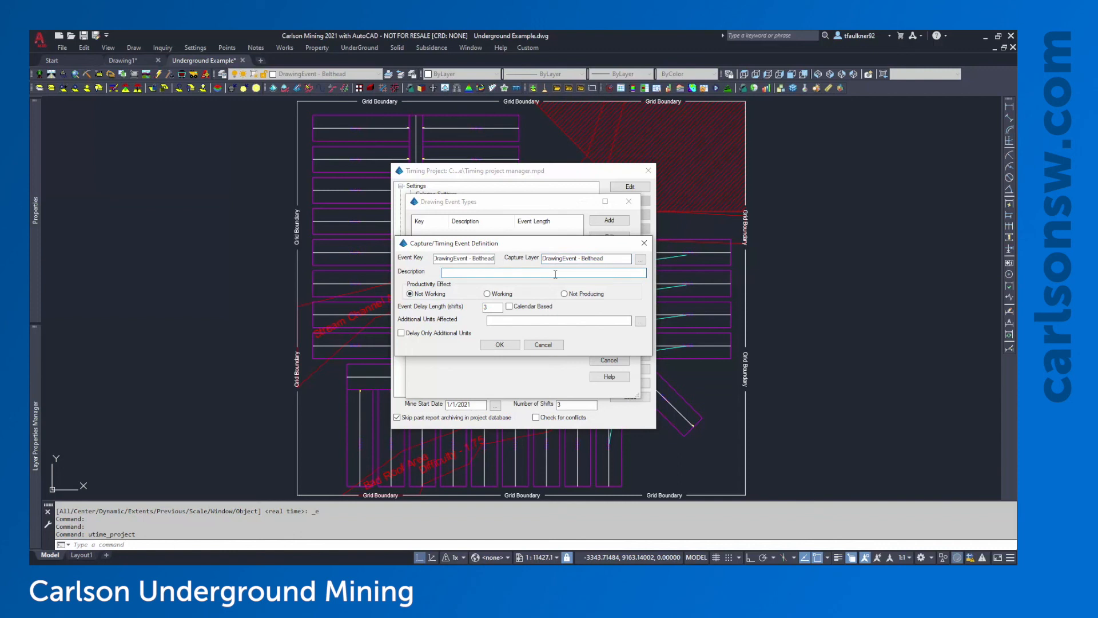
{"action": "type", "text": "Construction of Belthead"}
Set the belthead event to Not Producing with a 1-shift delay and CM2 as an additional affected unit.
{"action": "left_click", "coordinate": [579, 296]}
{"action": "left_click", "coordinate": [439, 295]}
{"action": "double_click", "coordinate": [490, 308]}
{"action": "left_click", "coordinate": [576, 297]}
{"action": "double_click", "coordinate": [492, 307]}
{"action": "type", "text": "1"}
{"action": "left_click", "coordinate": [641, 321]}
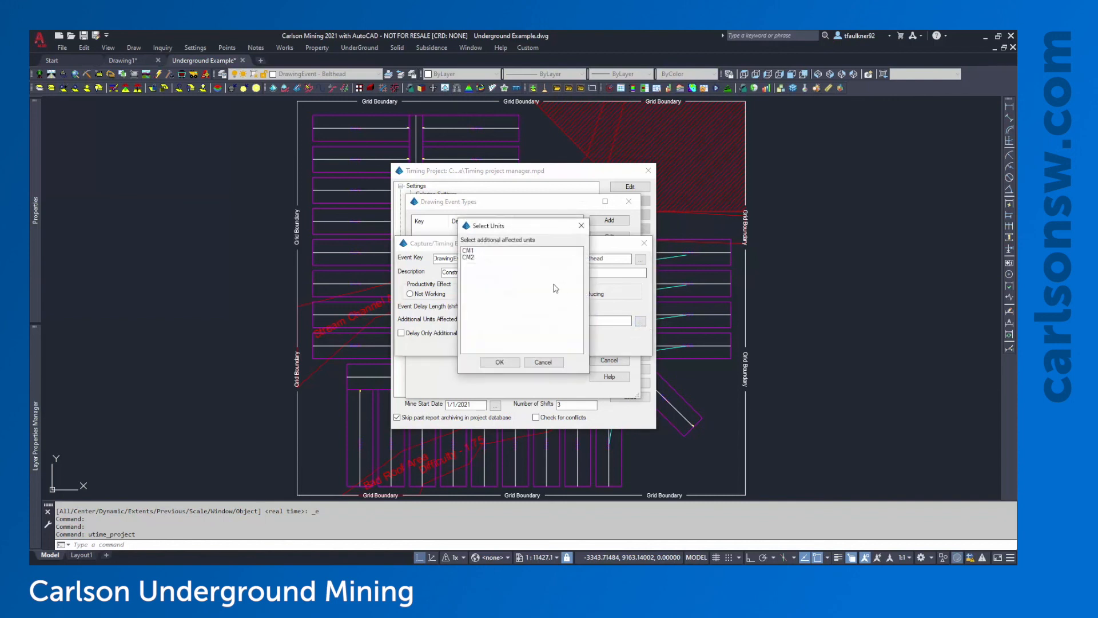
{"action": "left_click_drag", "start_coordinate": [489, 230], "coordinate": [684, 243]}
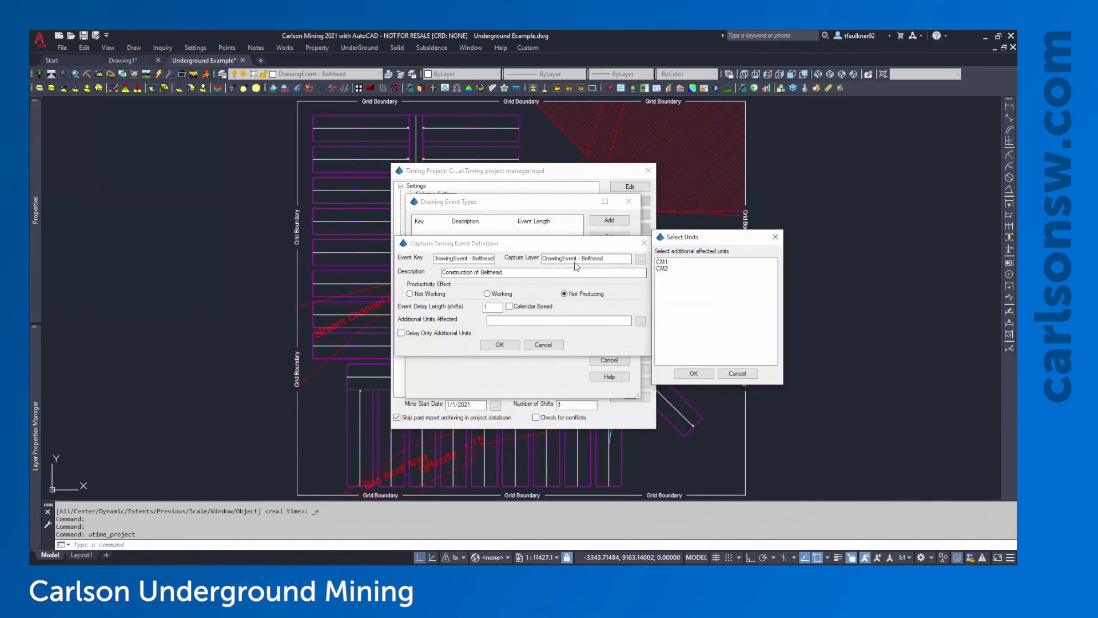
{"action": "left_click", "coordinate": [672, 269]}
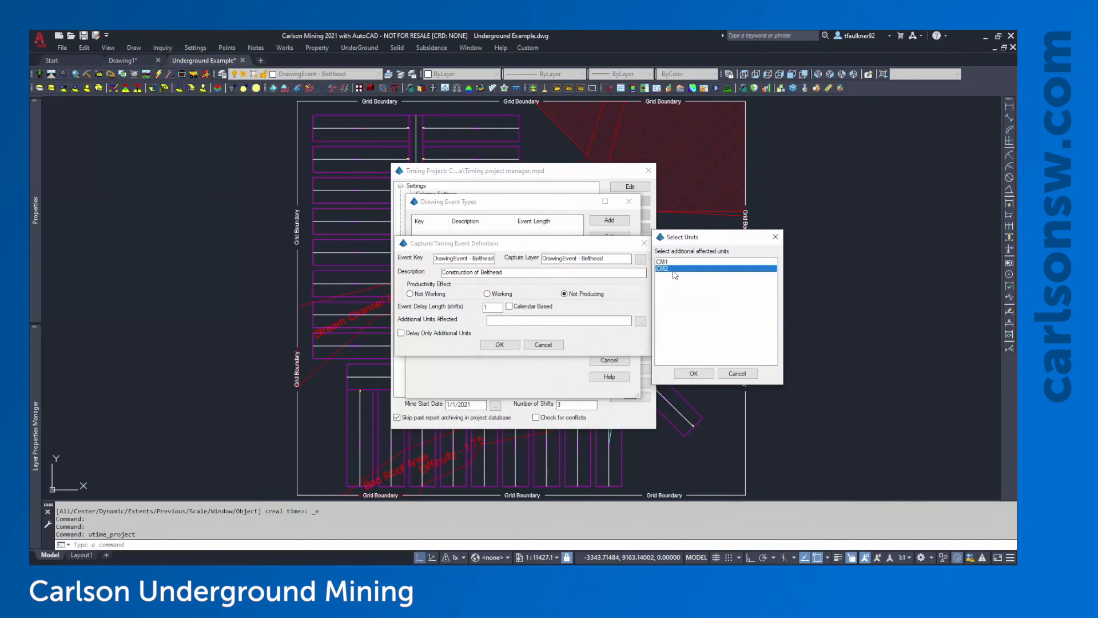
{"action": "left_click", "coordinate": [693, 373]}
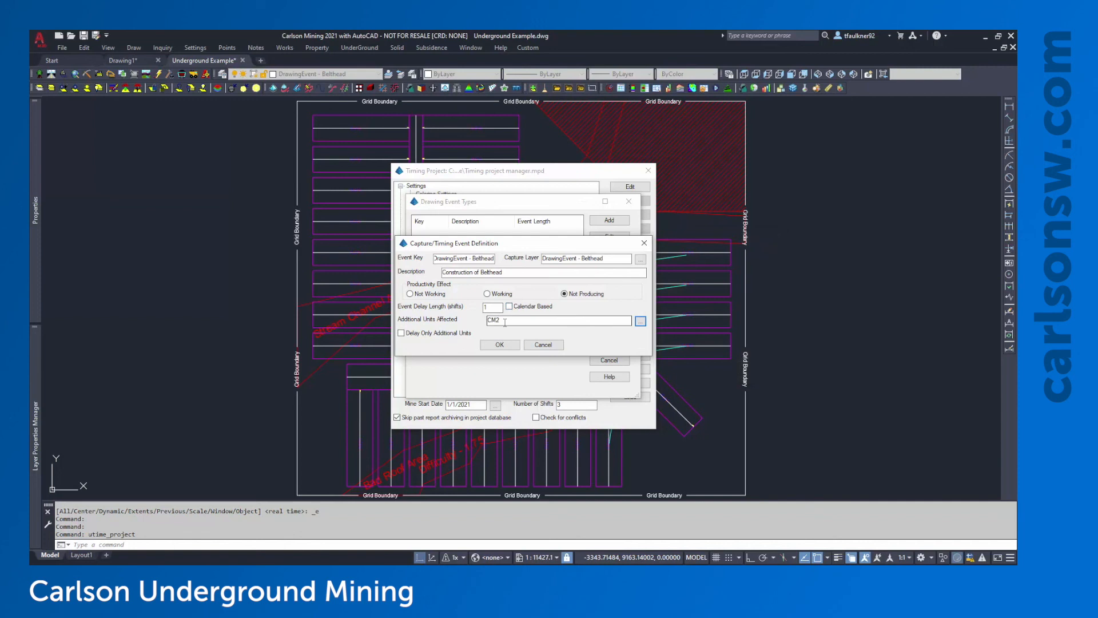
Clear the belthead event's additional units, set its productivity effect to Working with a 0-shift delay, and accept the definition.
{"action": "left_click", "coordinate": [444, 336]}
{"action": "left_click_drag", "start_coordinate": [506, 320], "coordinate": [488, 320]}
{"action": "left_click", "coordinate": [502, 320]}
{"action": "left_click", "coordinate": [401, 333]}
{"action": "left_click", "coordinate": [502, 295]}
{"action": "key", "text": "Tab"}
{"action": "key", "text": "BackSpace"}
{"action": "left_click", "coordinate": [497, 307]}
{"action": "left_click", "coordinate": [499, 345]}
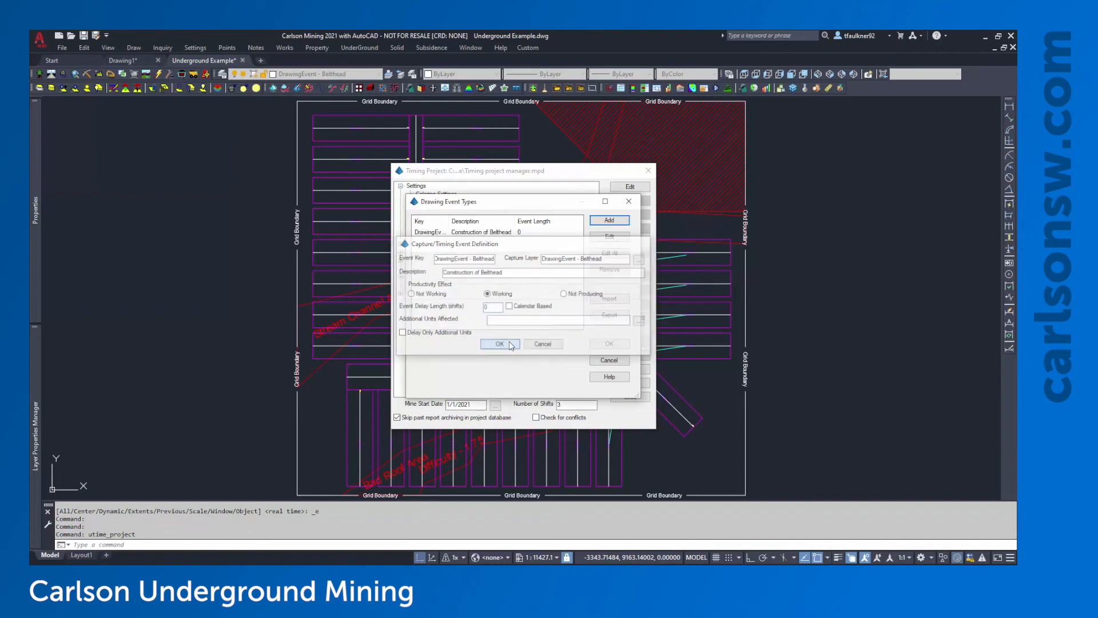
Widen the Key column of the event list and add a new event with the key DrawingEvent - Overcast.
{"action": "left_click", "coordinate": [509, 234]}
{"action": "left_click_drag", "start_coordinate": [451, 220], "coordinate": [483, 222]}
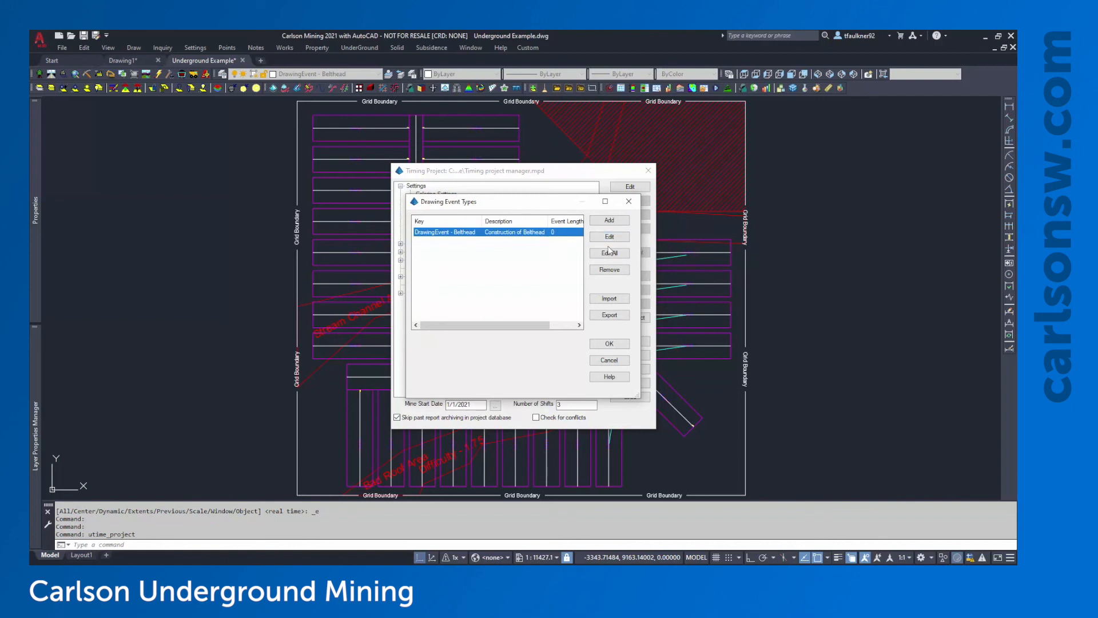
{"action": "left_click", "coordinate": [610, 220]}
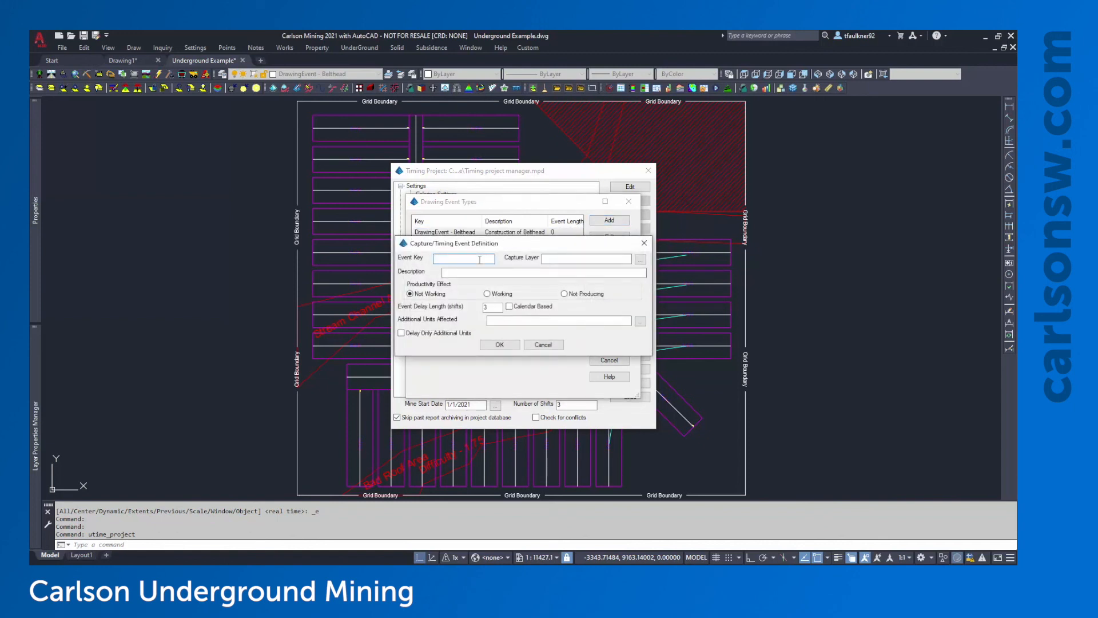
{"action": "key", "text": "ctrl+v"}
{"action": "key", "text": "BackSpace"}
{"action": "key", "text": "BackSpace"}
{"action": "key", "text": "BackSpace"}
{"action": "key", "text": "BackSpace"}
{"action": "key", "text": "BackSpace"}
{"action": "type", "text": "Overcast"}
{"action": "key", "text": "Tab"}
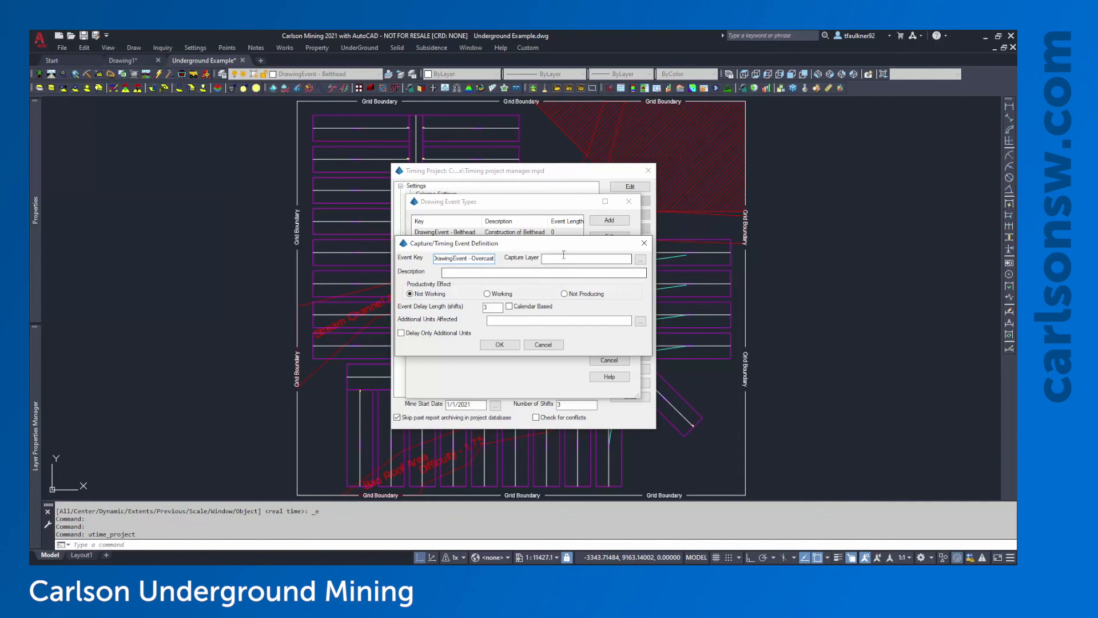
Choose DrawingEvent - Overcast as the new event's capture layer.
{"action": "left_click", "coordinate": [641, 259]}
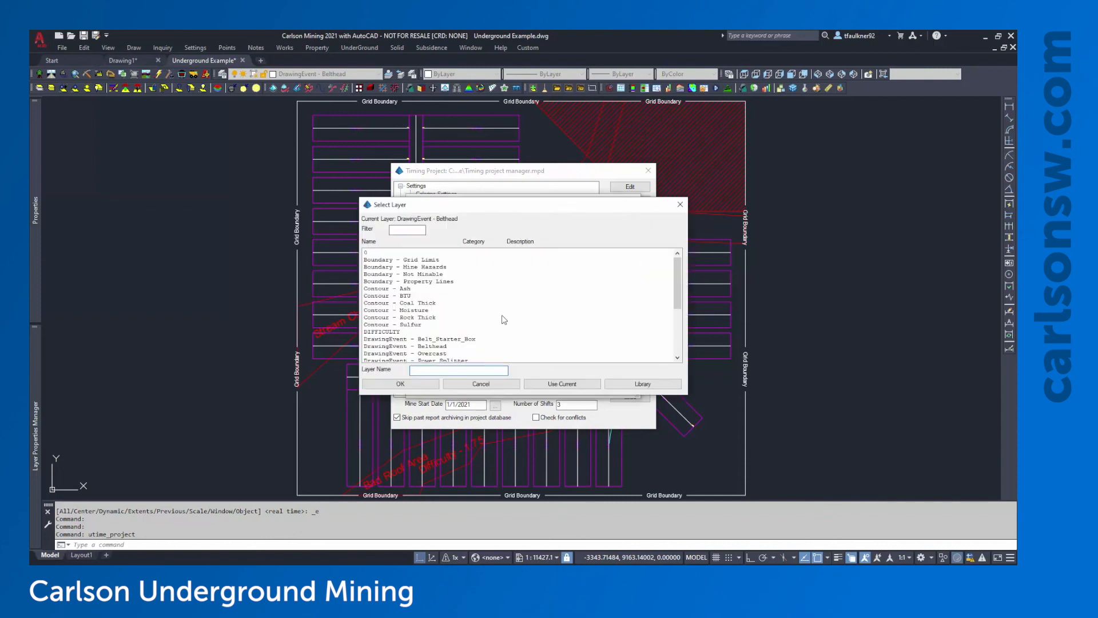
{"action": "scroll", "coordinate": [504, 319], "scroll_direction": "down", "scroll_amount": 5}
{"action": "scroll", "coordinate": [503, 319], "scroll_direction": "up", "scroll_amount": 2}
{"action": "left_click", "coordinate": [452, 303]}
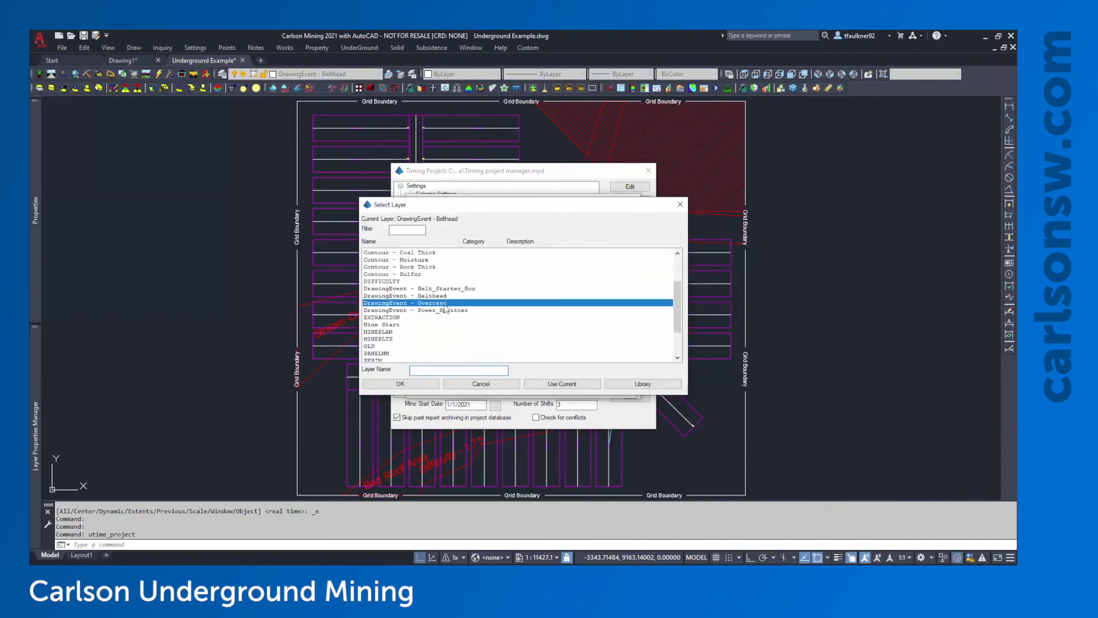
{"action": "left_click", "coordinate": [434, 385]}
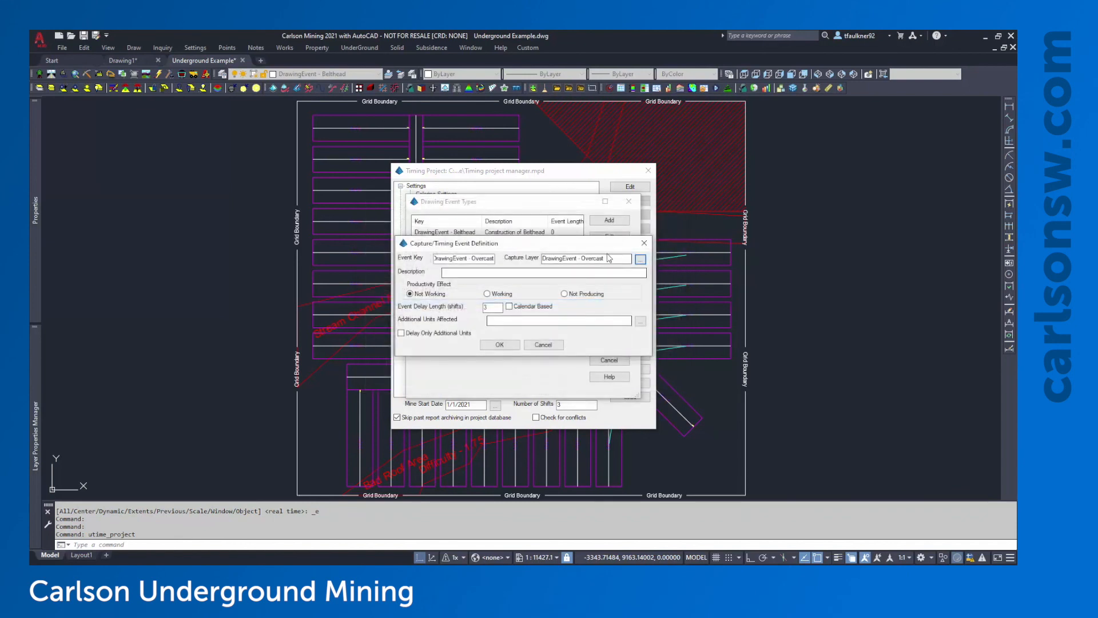
Enter Construction of Overcast as the overcast event's description.
{"action": "left_click", "coordinate": [522, 276]}
{"action": "type", "text": "COnstructi"}
{"action": "key", "text": "BackSpace"}
{"action": "key", "text": "BackSpace"}
{"action": "key", "text": "BackSpace"}
{"action": "key", "text": "BackSpace"}
{"action": "key", "text": "BackSpace"}
{"action": "key", "text": "BackSpace"}
{"action": "key", "text": "BackSpace"}
{"action": "key", "text": "BackSpace"}
{"action": "type", "text": "onstruction of Overcas"}
Set the overcast event to Working with a 0-shift delay, and accept the event types and the timing project.
{"action": "left_click_drag", "start_coordinate": [501, 308], "coordinate": [455, 308]}
{"action": "type", "text": "0"}
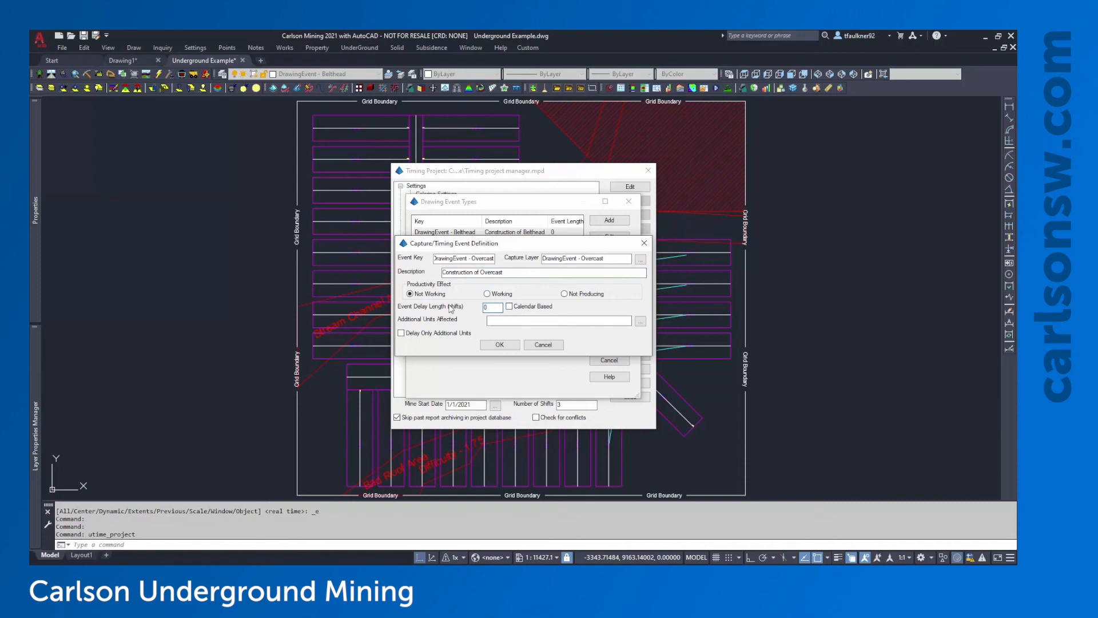
{"action": "left_click", "coordinate": [501, 294]}
{"action": "double_click", "coordinate": [499, 307]}
{"action": "left_click", "coordinate": [512, 344]}
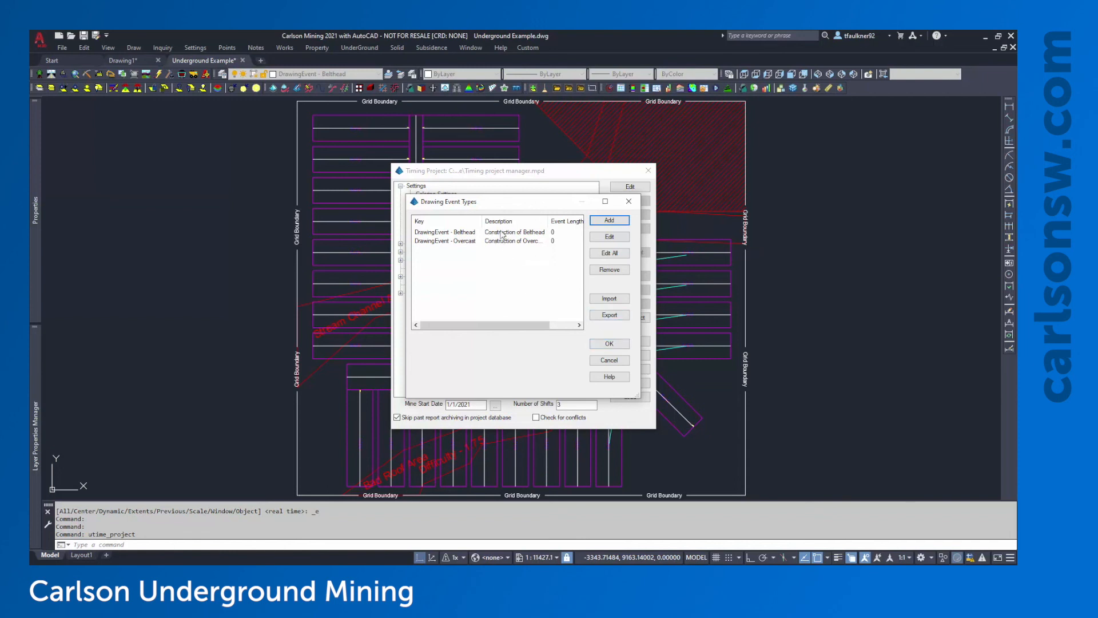
{"action": "left_click", "coordinate": [618, 343]}
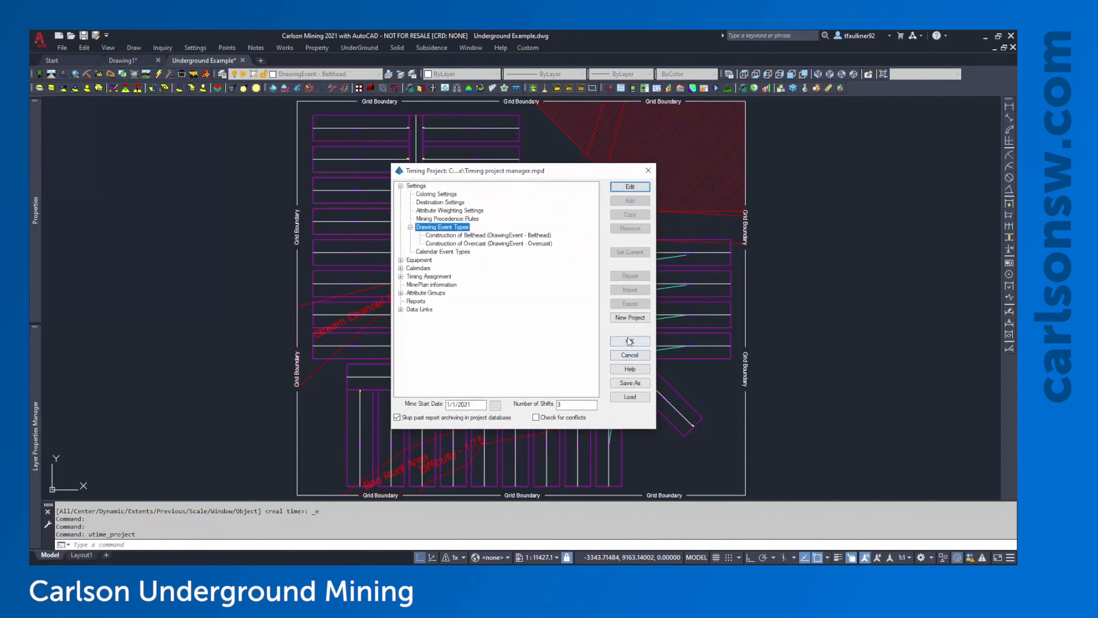
{"action": "left_click", "coordinate": [629, 342]}
{"action": "scroll", "coordinate": [632, 371], "scroll_direction": "up", "scroll_amount": 10}
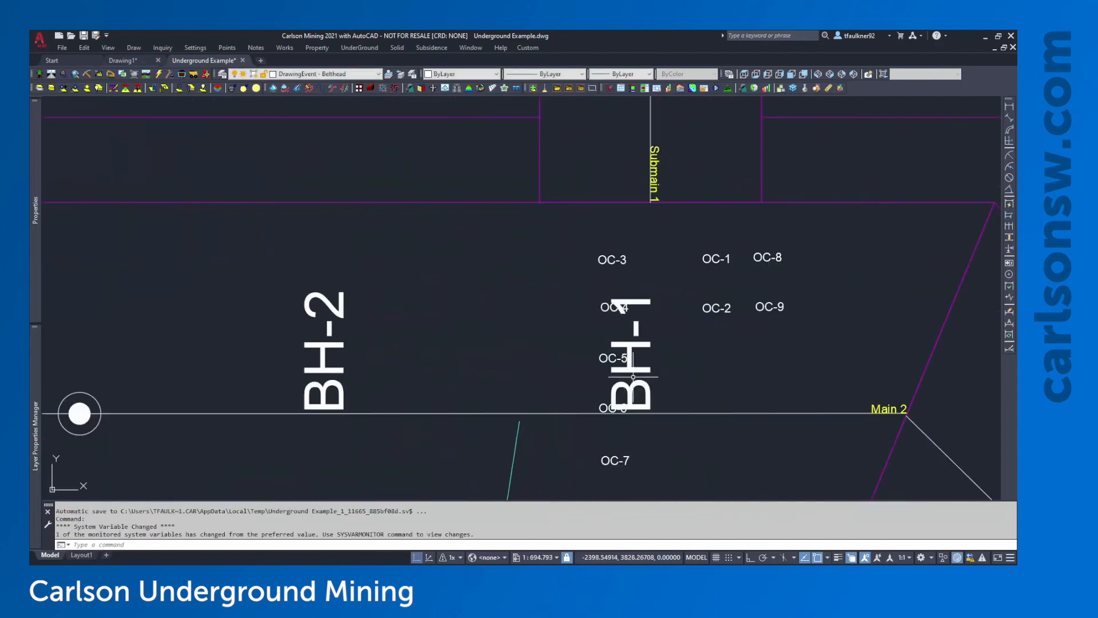
{"action": "scroll", "coordinate": [634, 375], "scroll_direction": "down", "scroll_amount": 3}
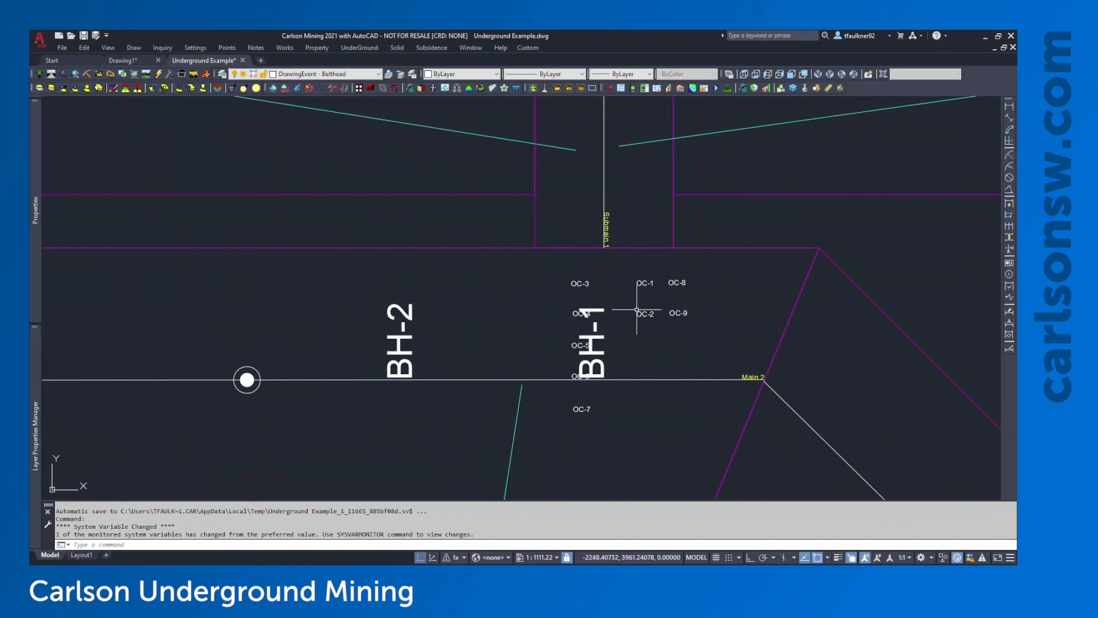